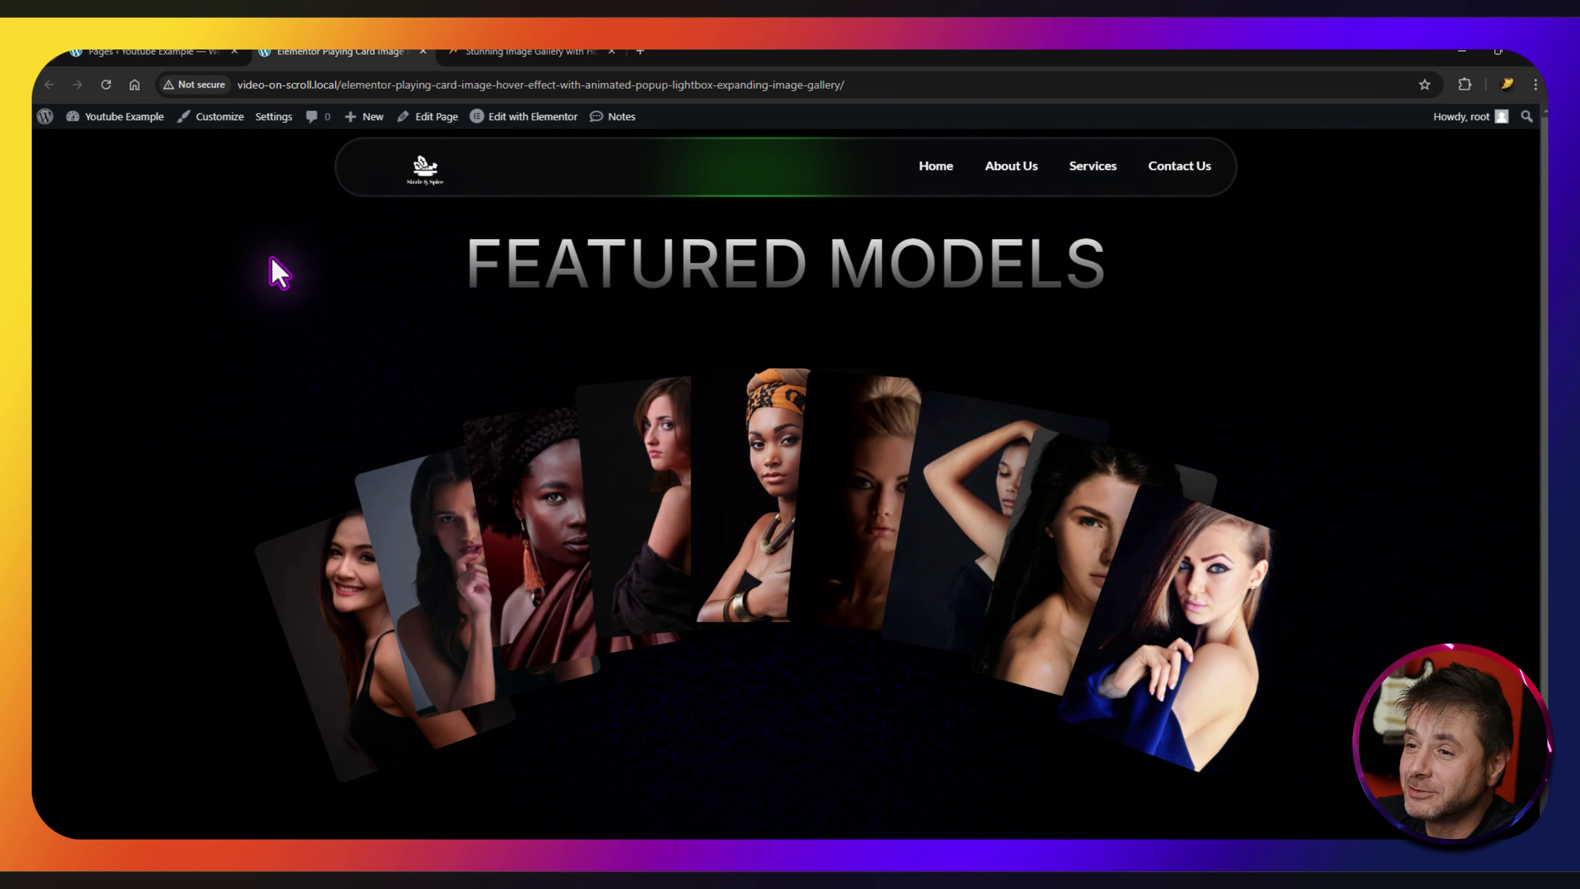
# Step: Reload the gallery page and open a model card's Click To View lightbox
pyautogui.click(106, 84)
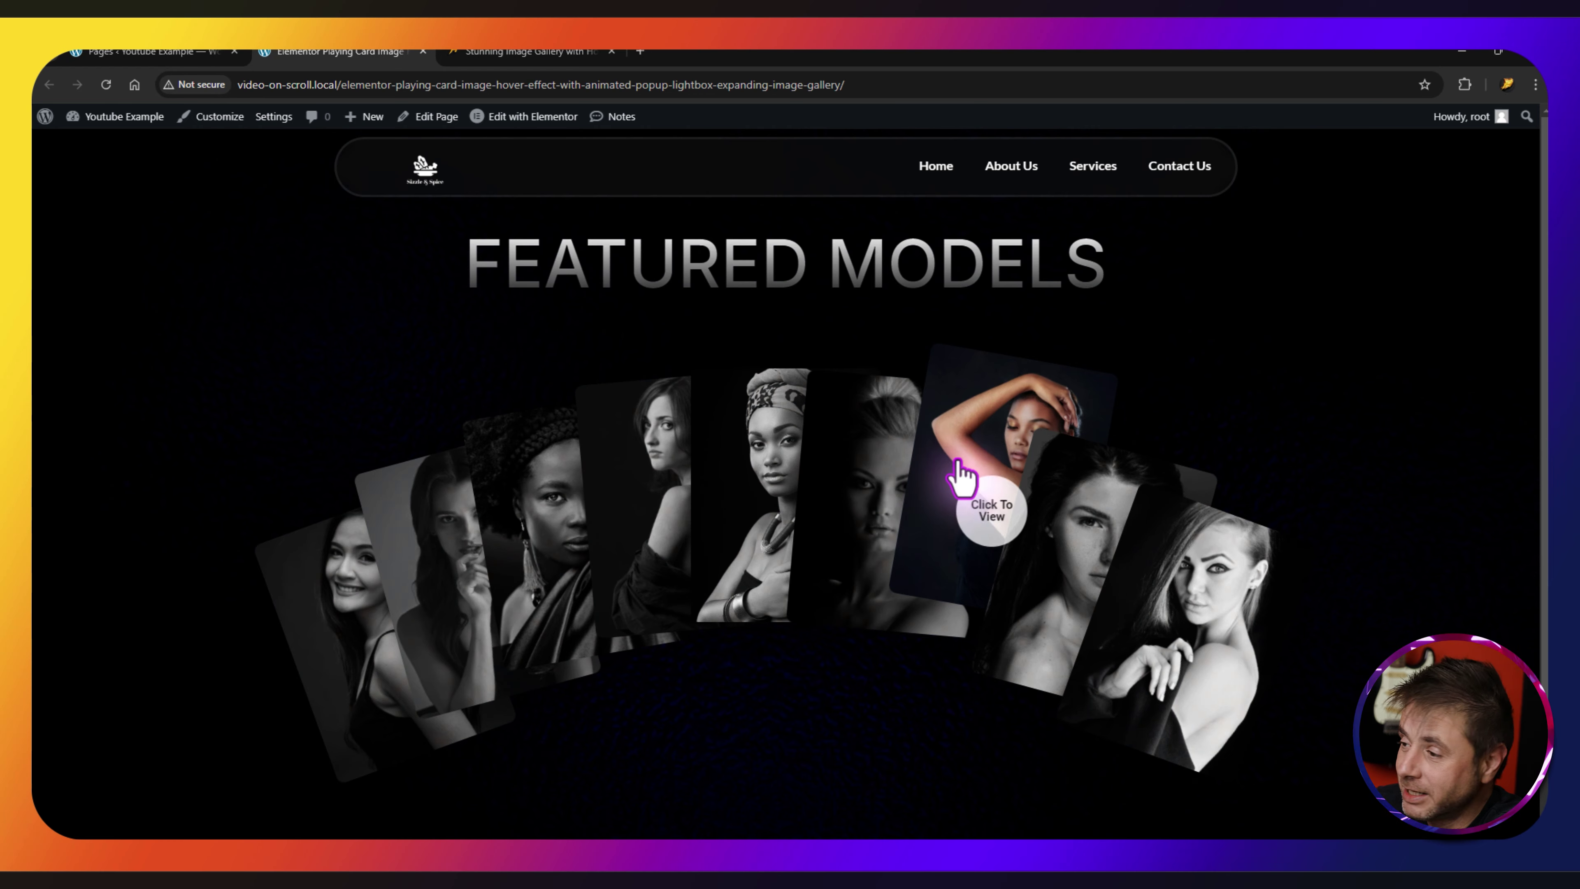
pyautogui.click(957, 482)
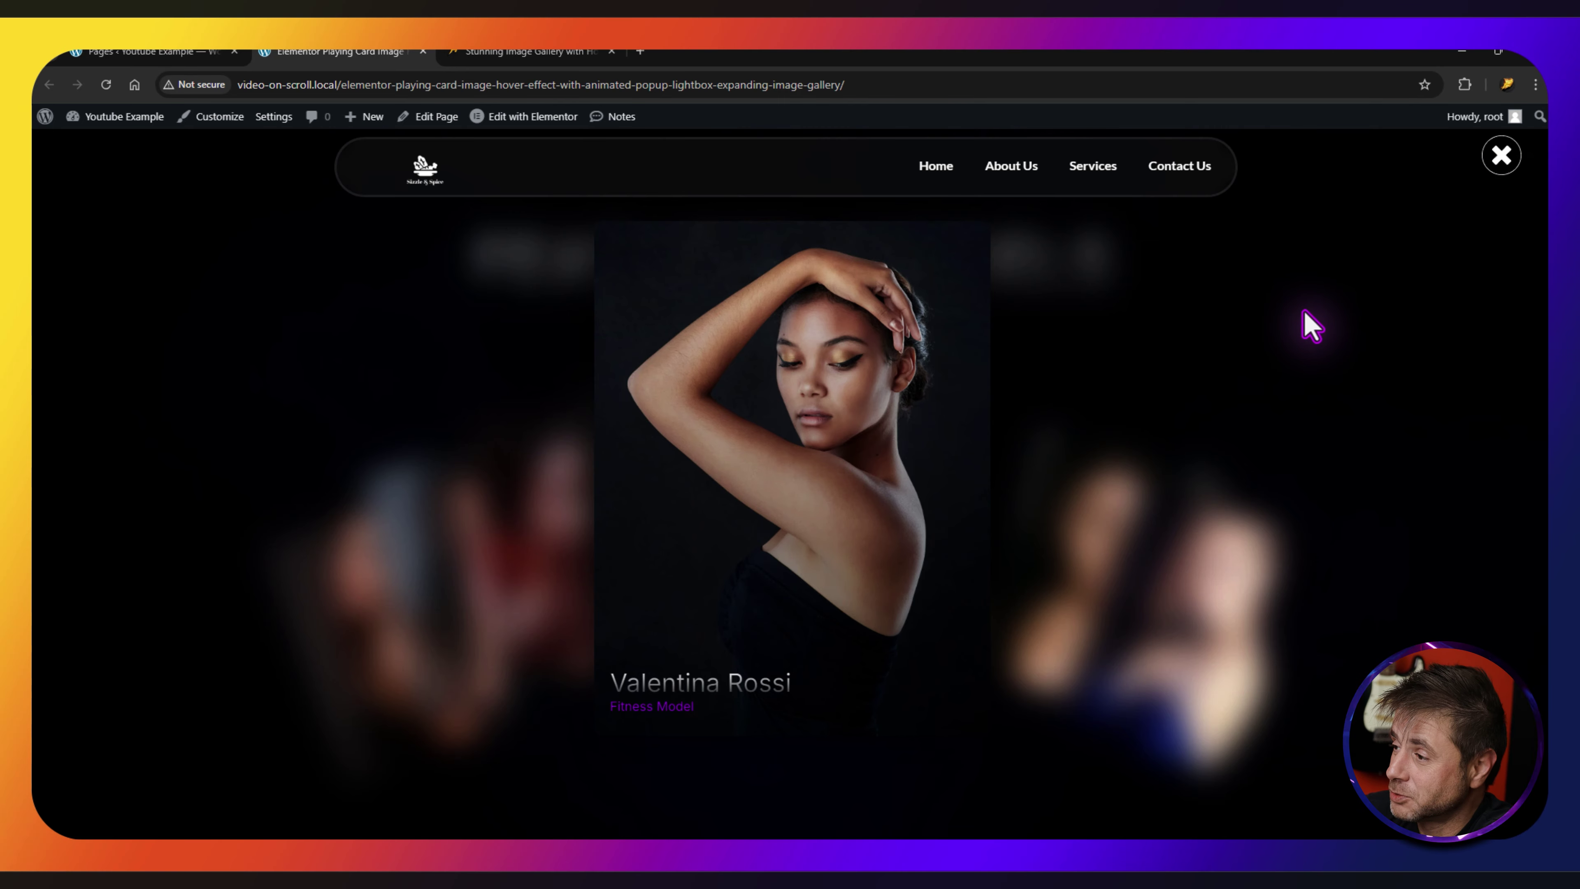
# Step: Close the model card lightbox
pyautogui.click(1232, 351)
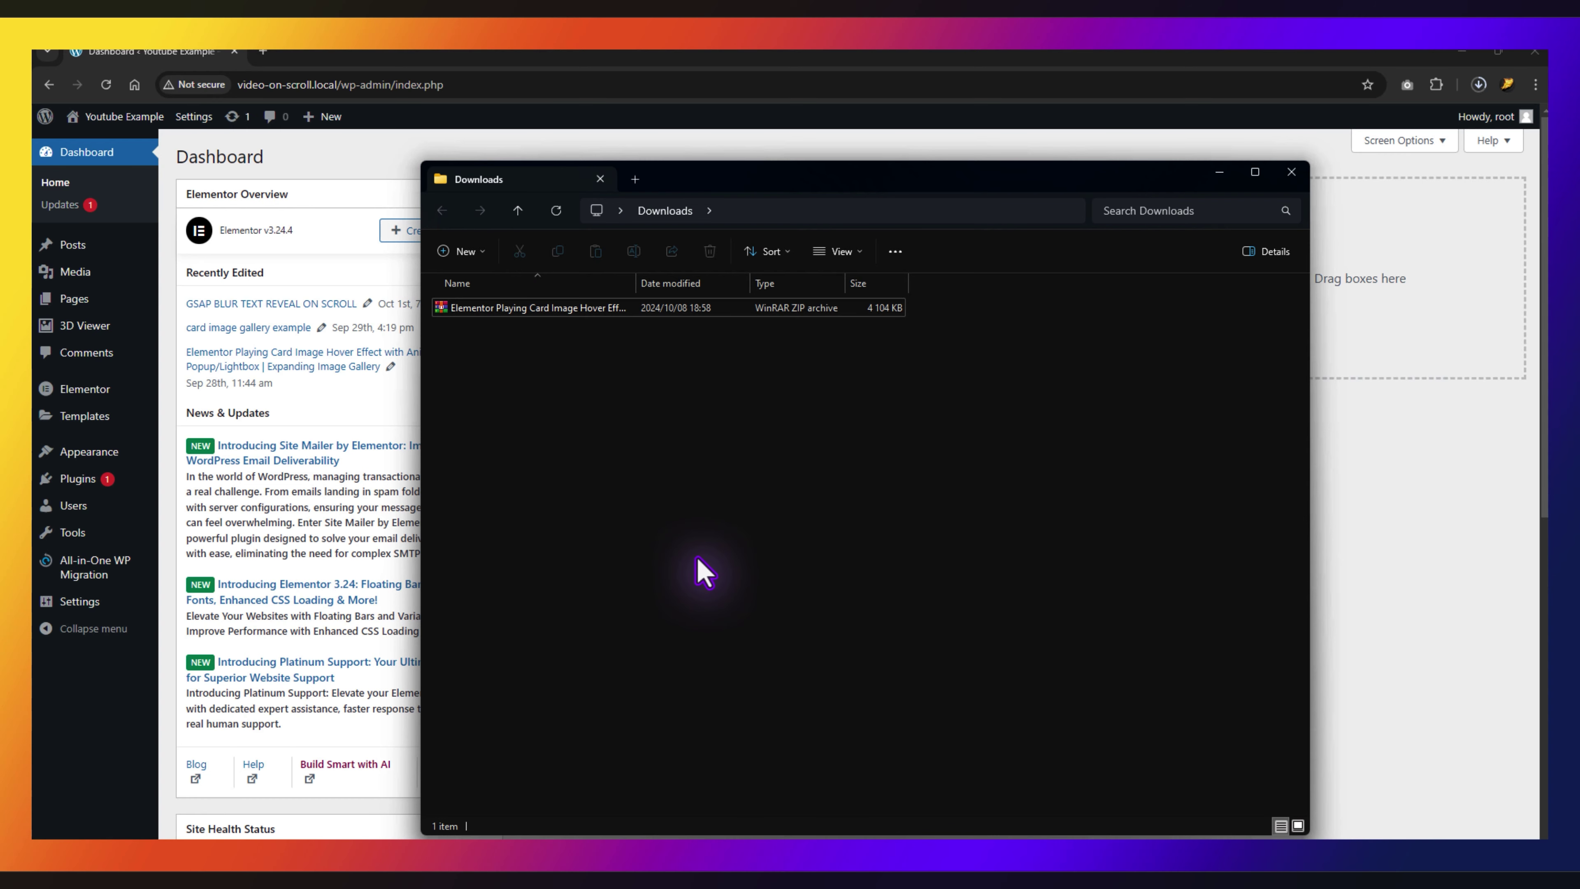
# Step: Open the template ZIP in WinRAR and select its JSON file for extraction
pyautogui.doubleClick(566, 311)
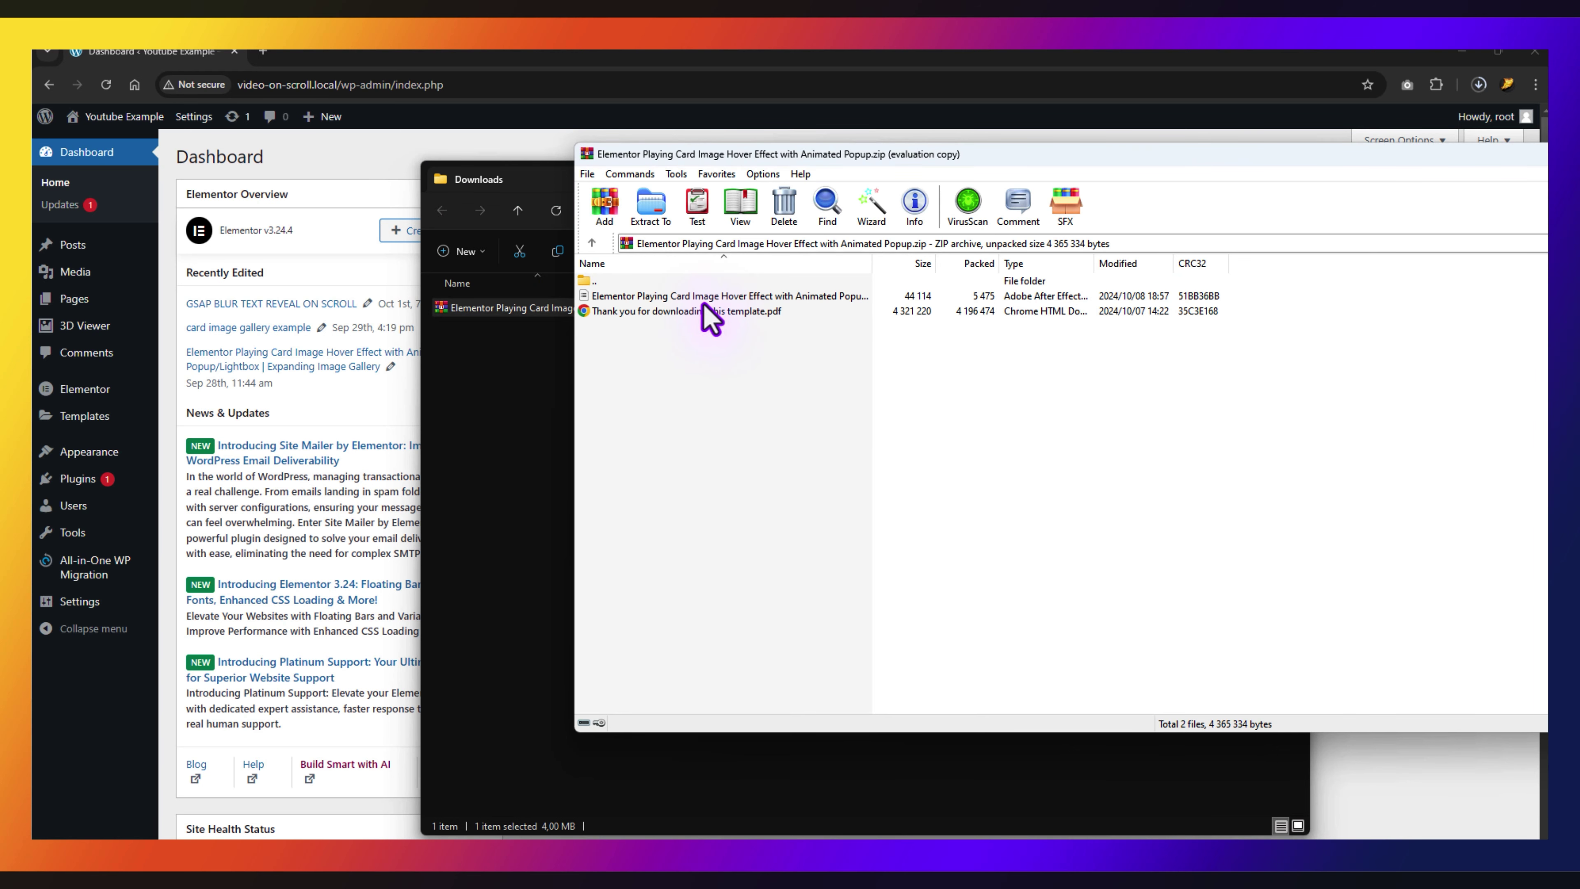
pyautogui.click(702, 298)
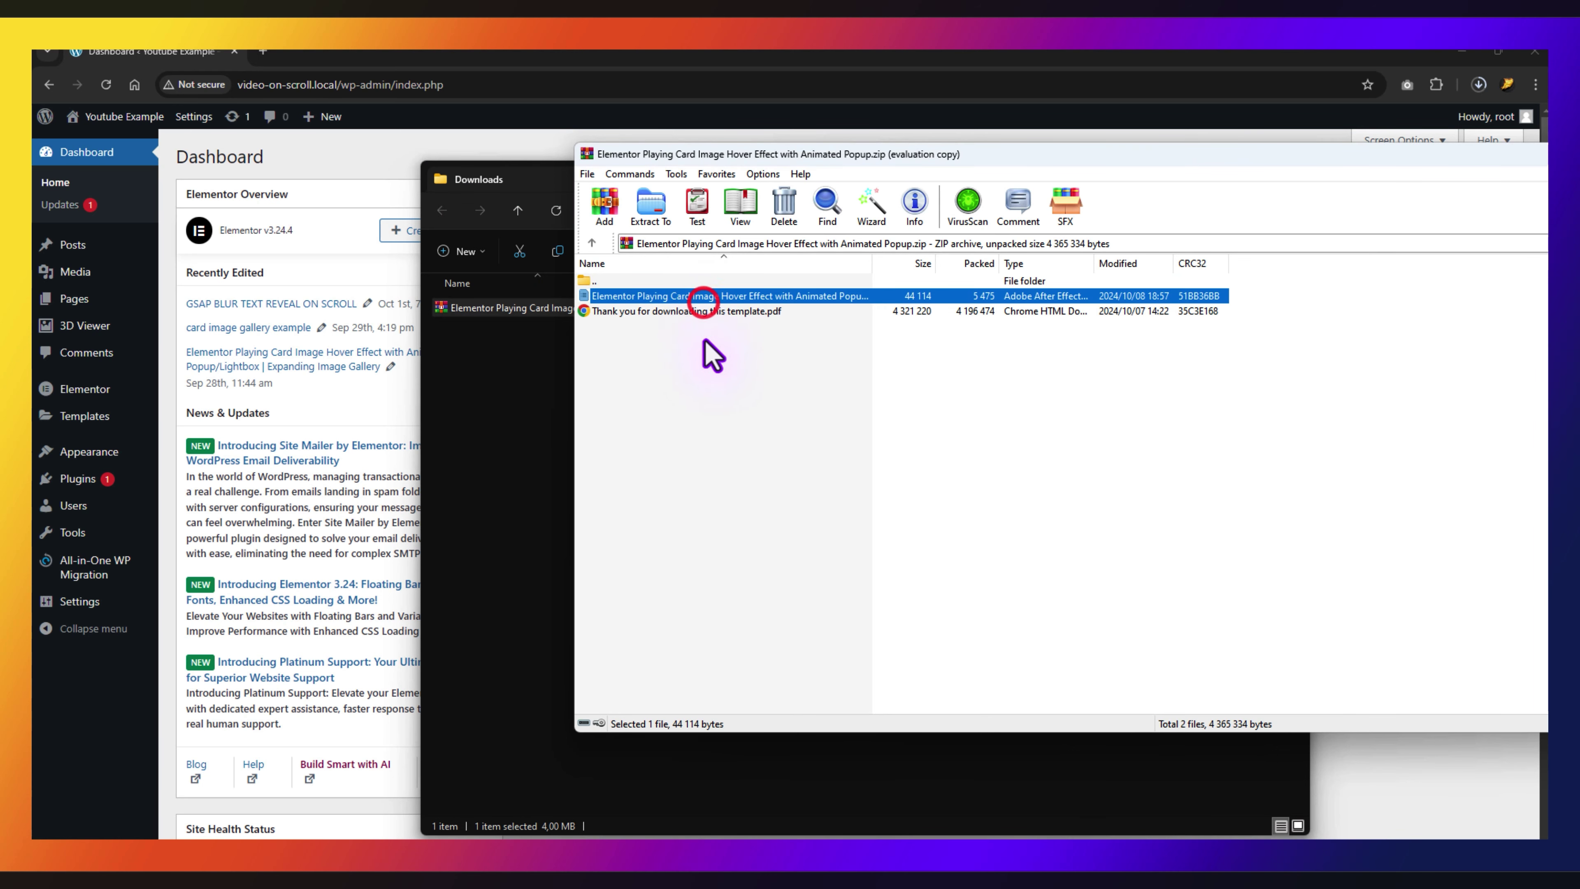
pyautogui.click(712, 313)
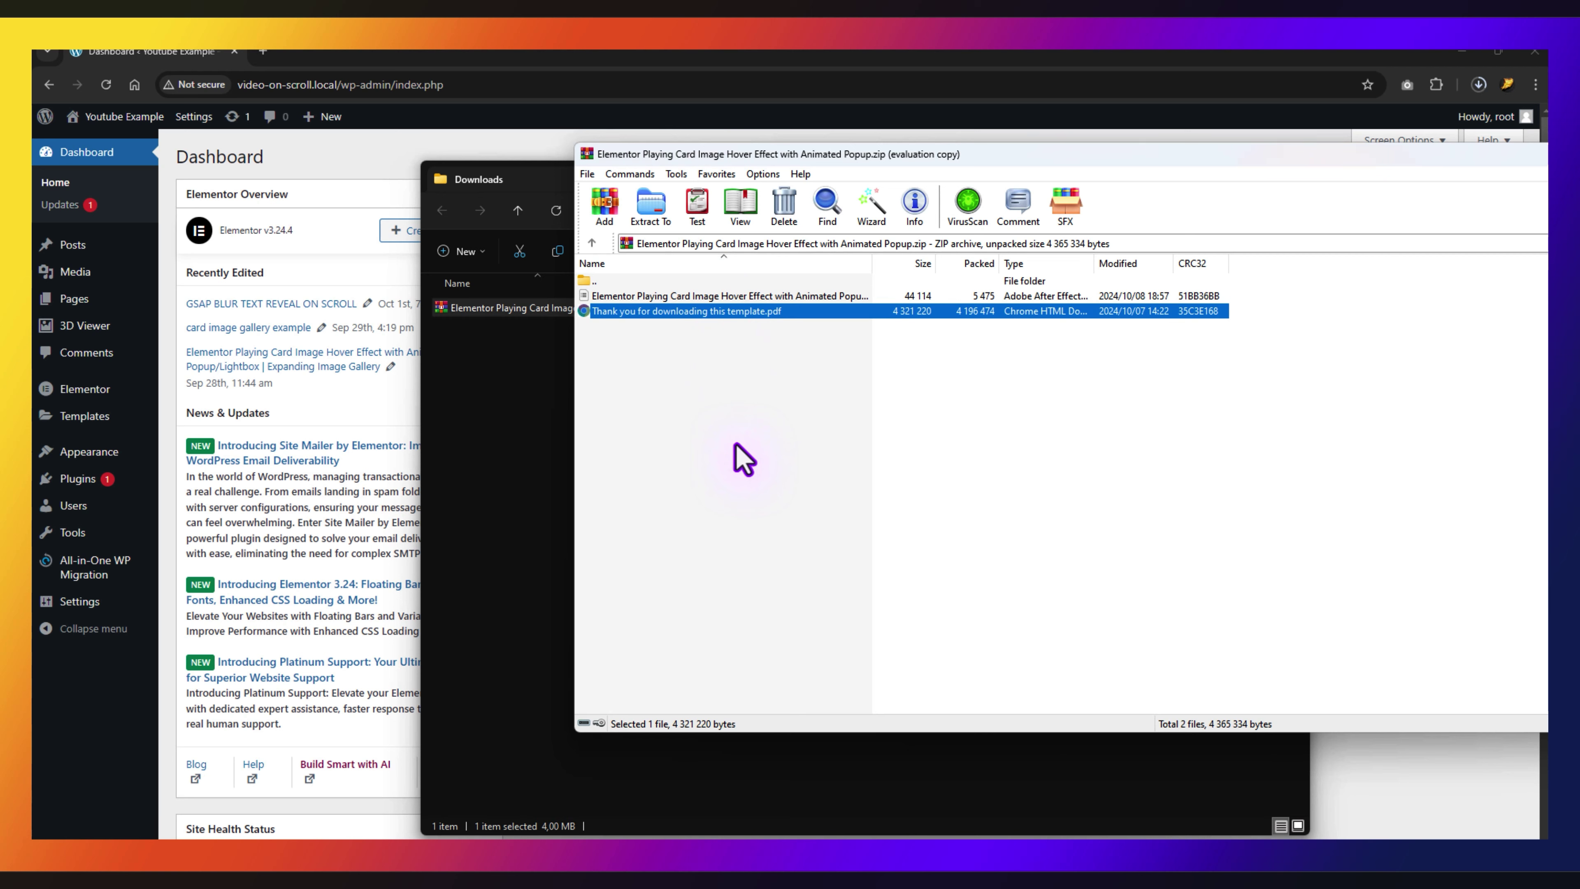
pyautogui.press('Up')
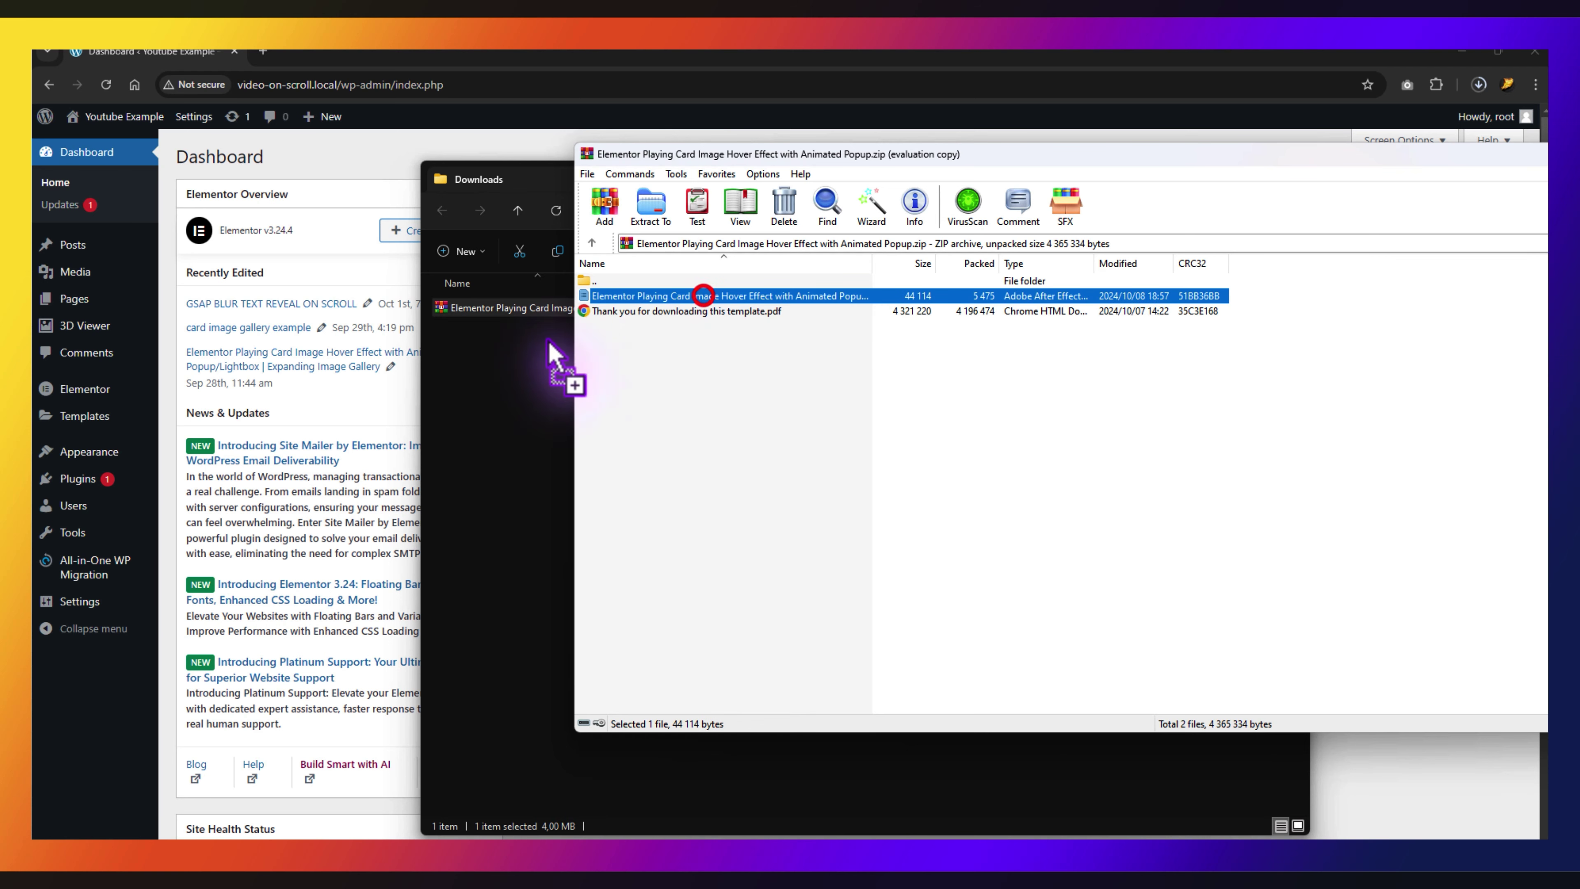
pyautogui.click(1024, 496)
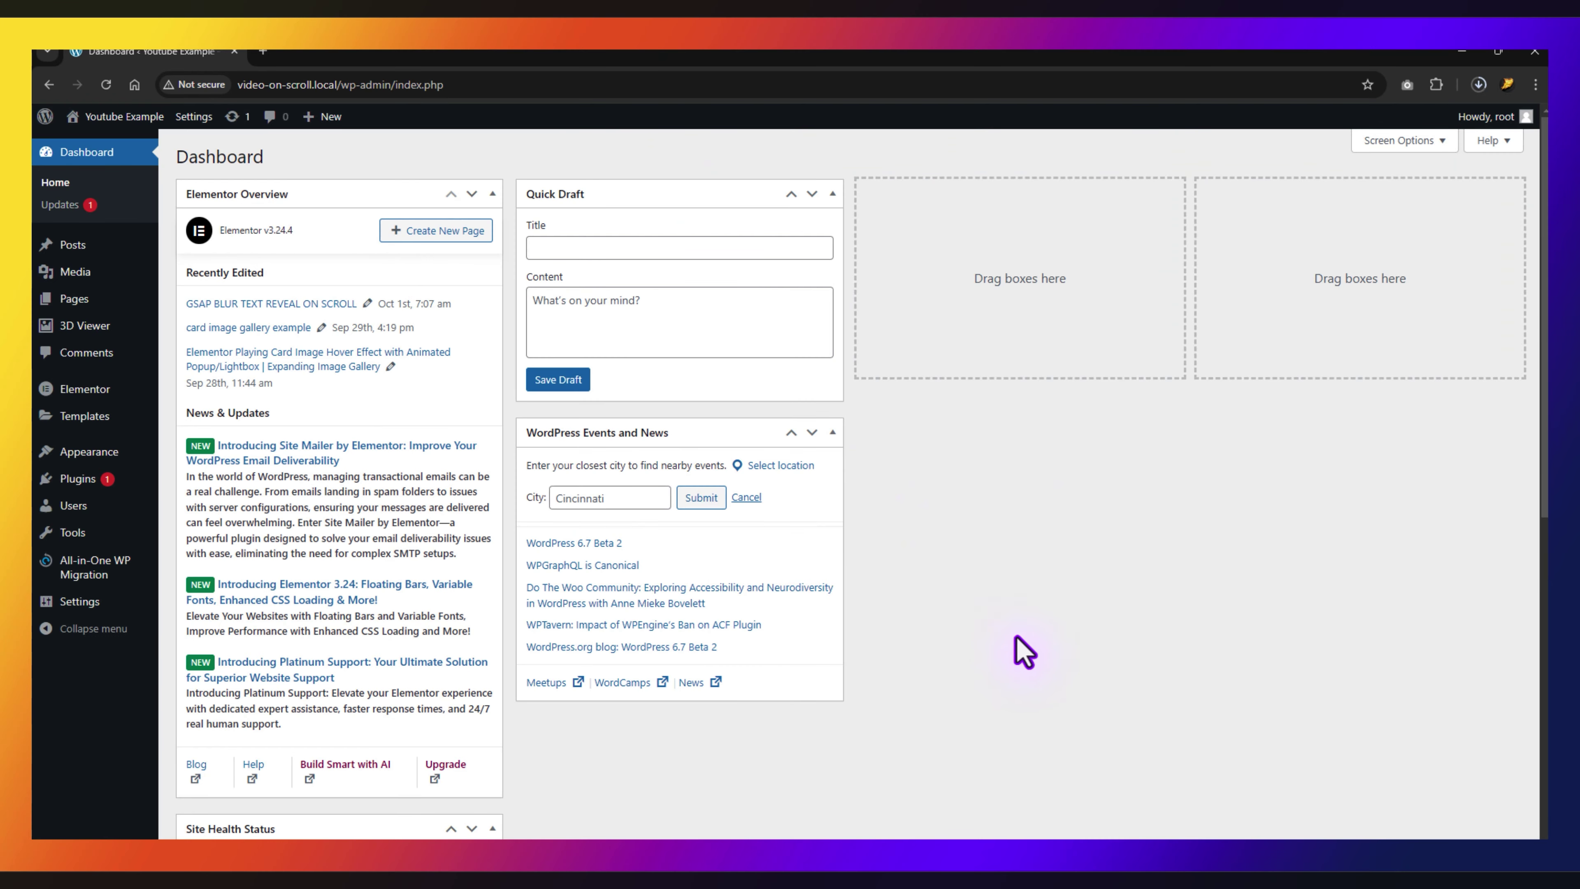
# Step: Create and publish a new page titled 'Example Page' and open it in Elementor
pyautogui.moveTo(74, 300)
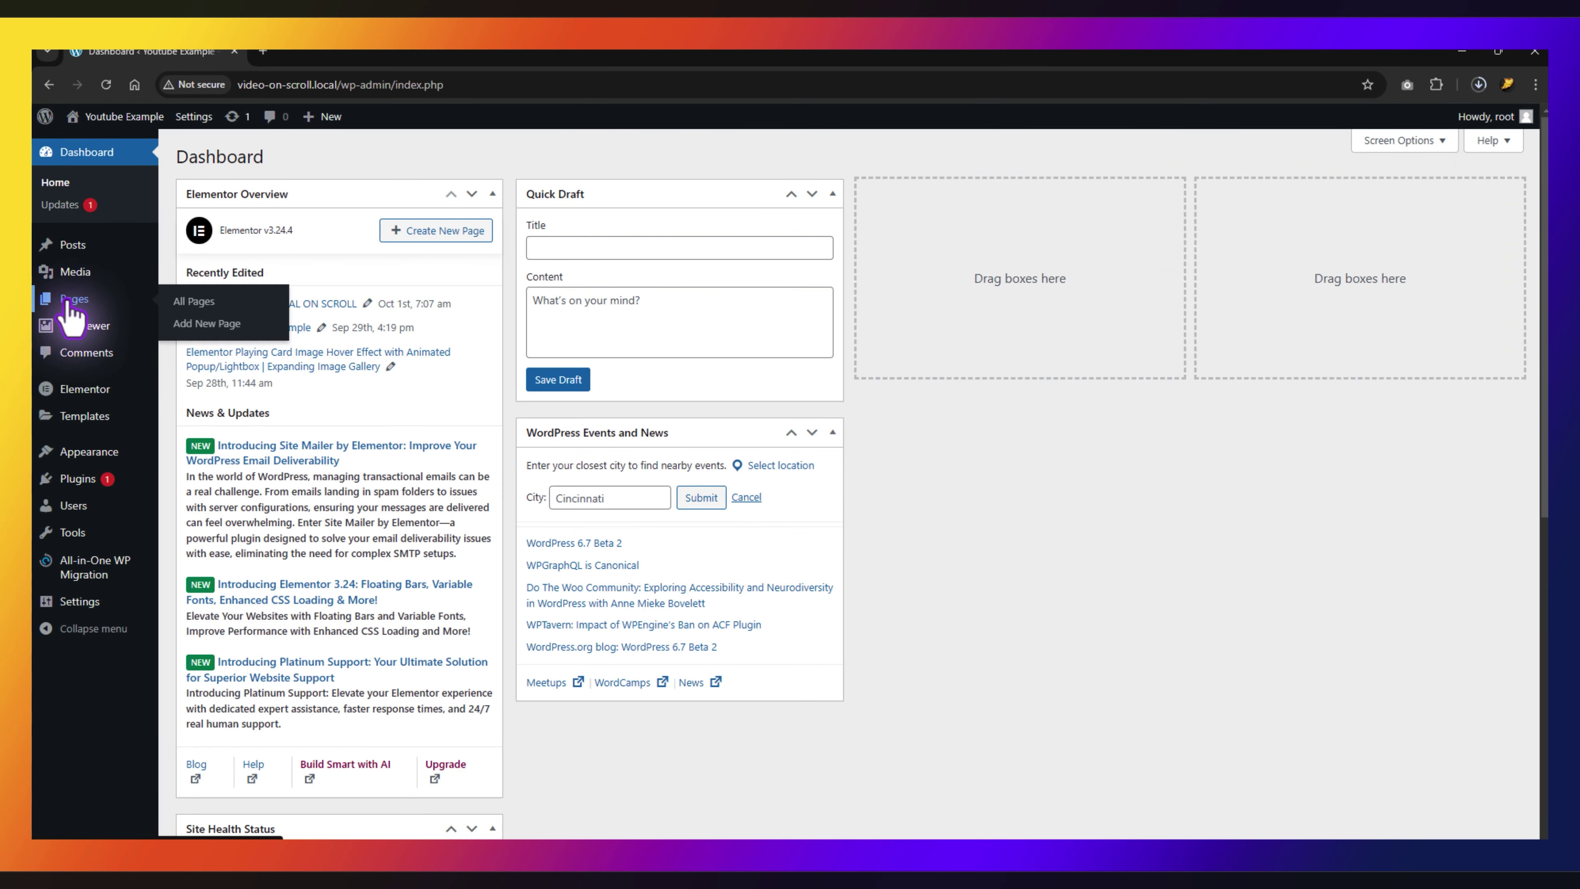
pyautogui.click(206, 324)
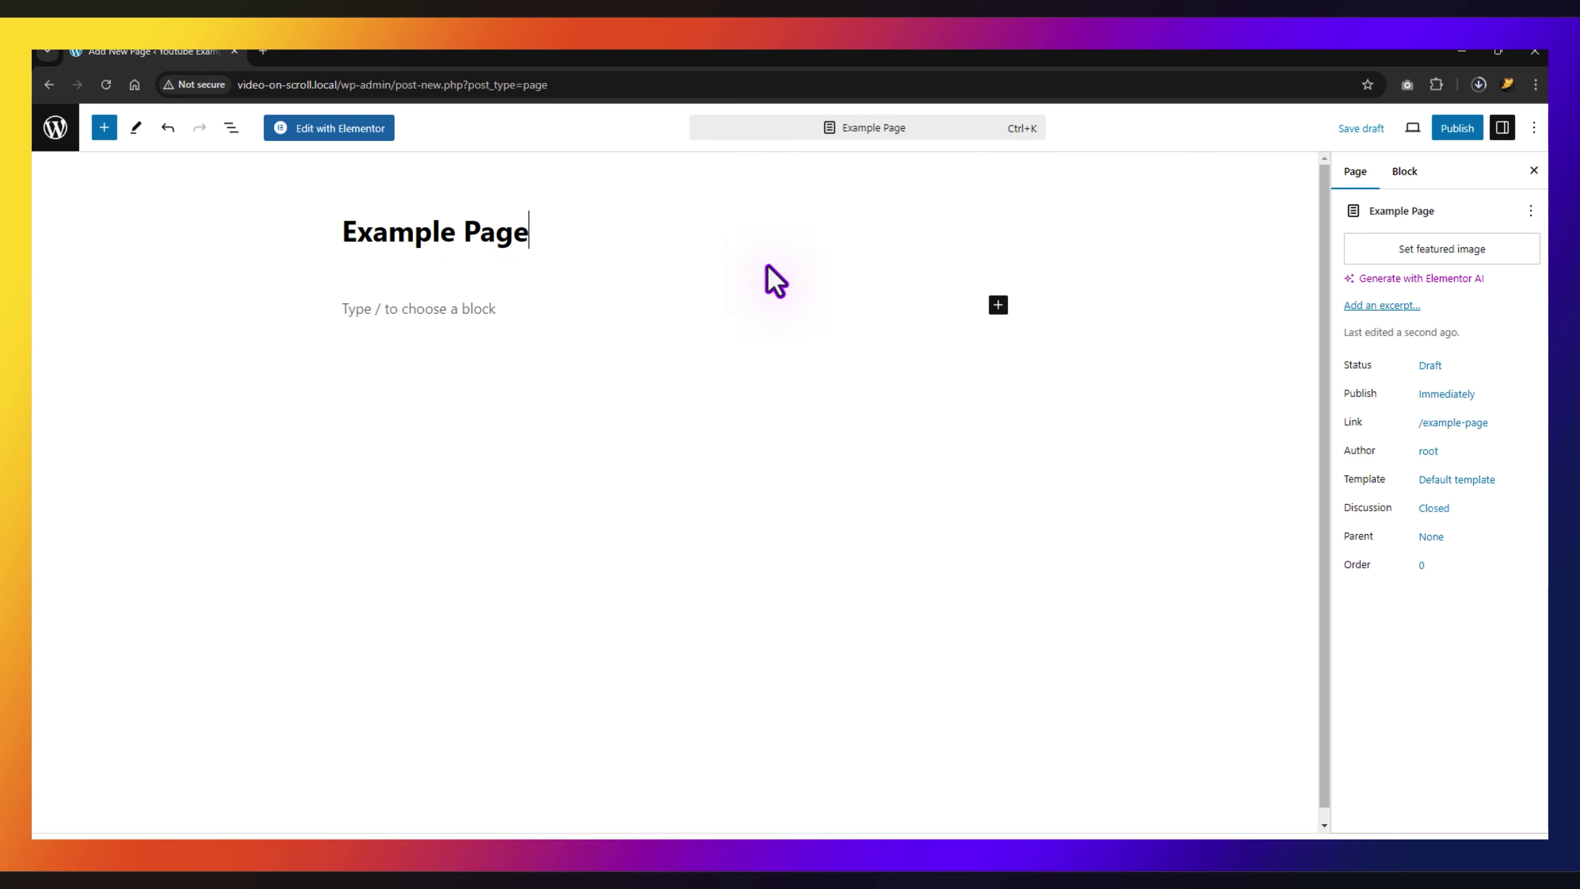
pyautogui.click(1457, 127)
pyautogui.click(1387, 128)
pyautogui.click(361, 128)
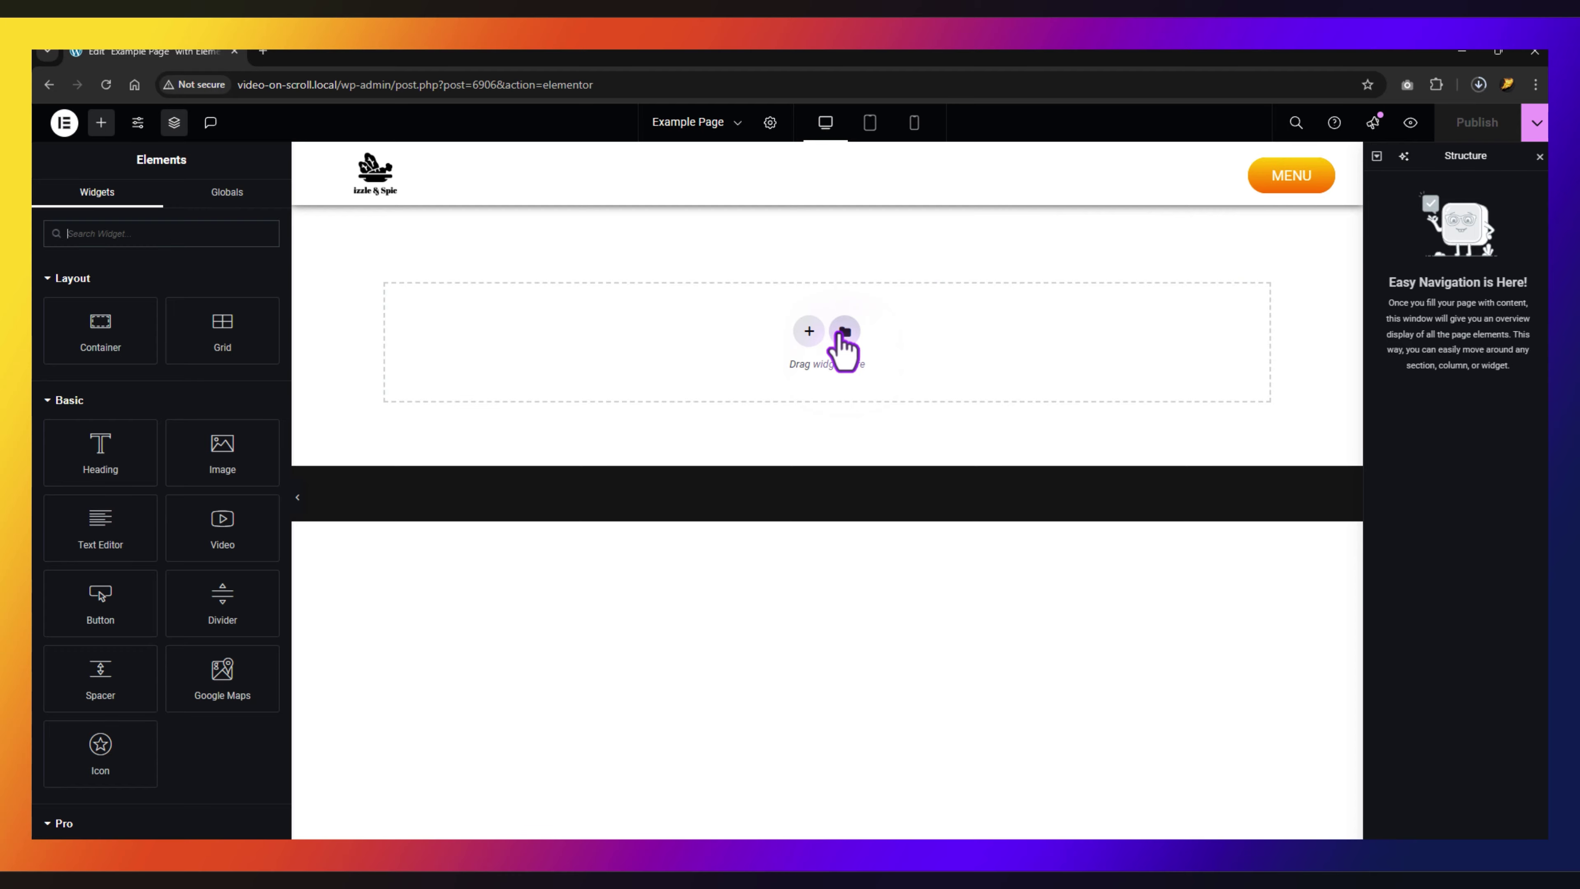
# Step: Import the card gallery JSON template into the Elementor library, accepting the safety warning
pyautogui.click(844, 332)
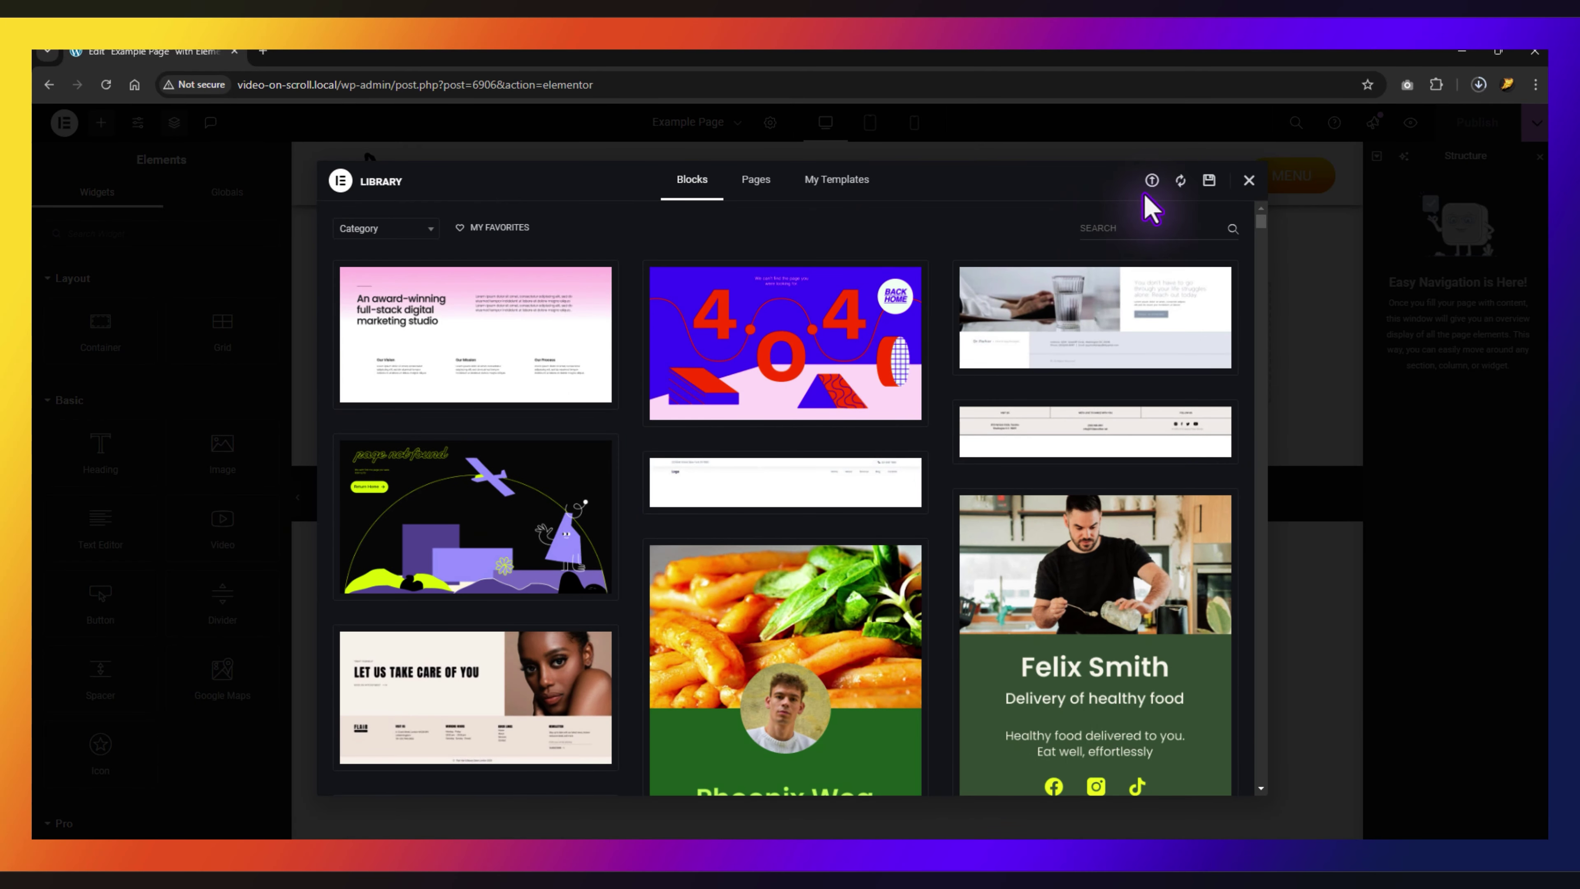
pyautogui.click(1152, 182)
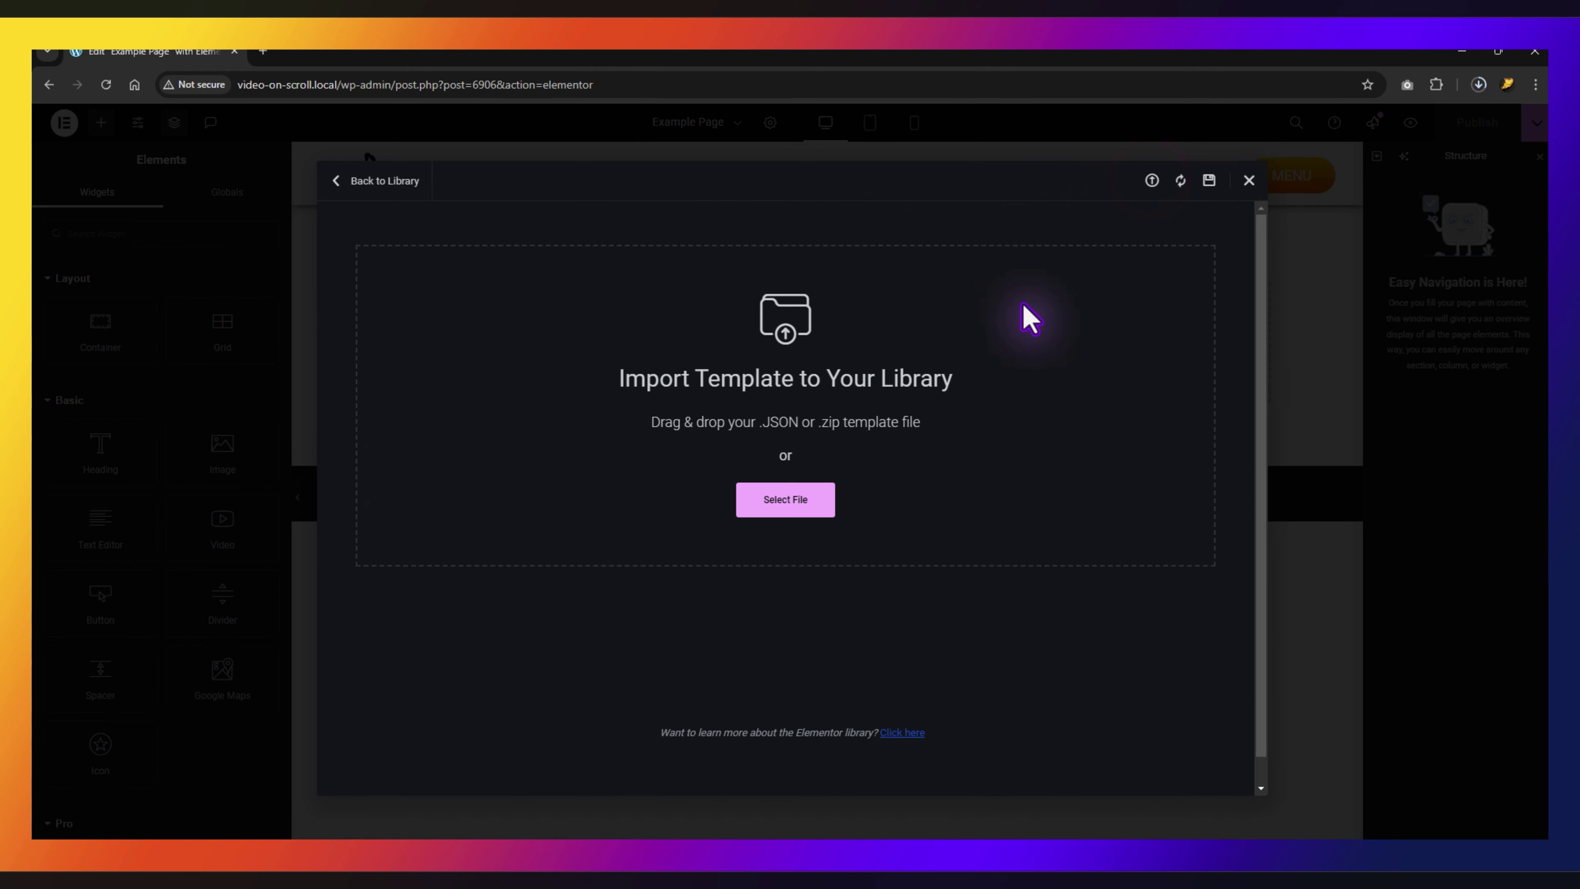
pyautogui.click(783, 499)
pyautogui.moveTo(672, 182); pyautogui.dragTo(1201, 267)
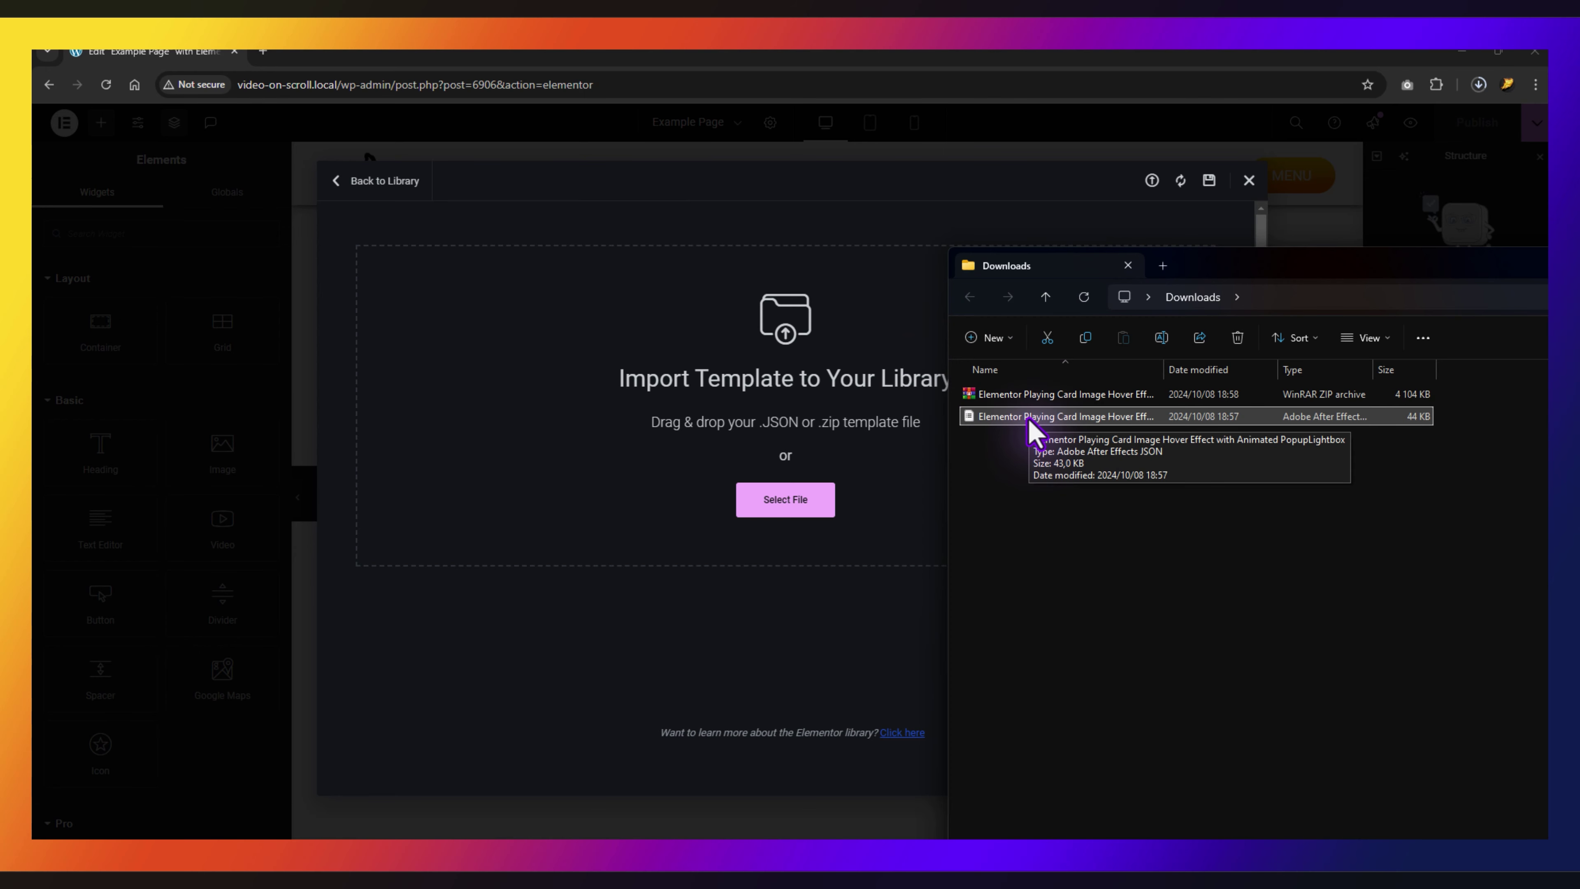
pyautogui.moveTo(1030, 430); pyautogui.dragTo(739, 404)
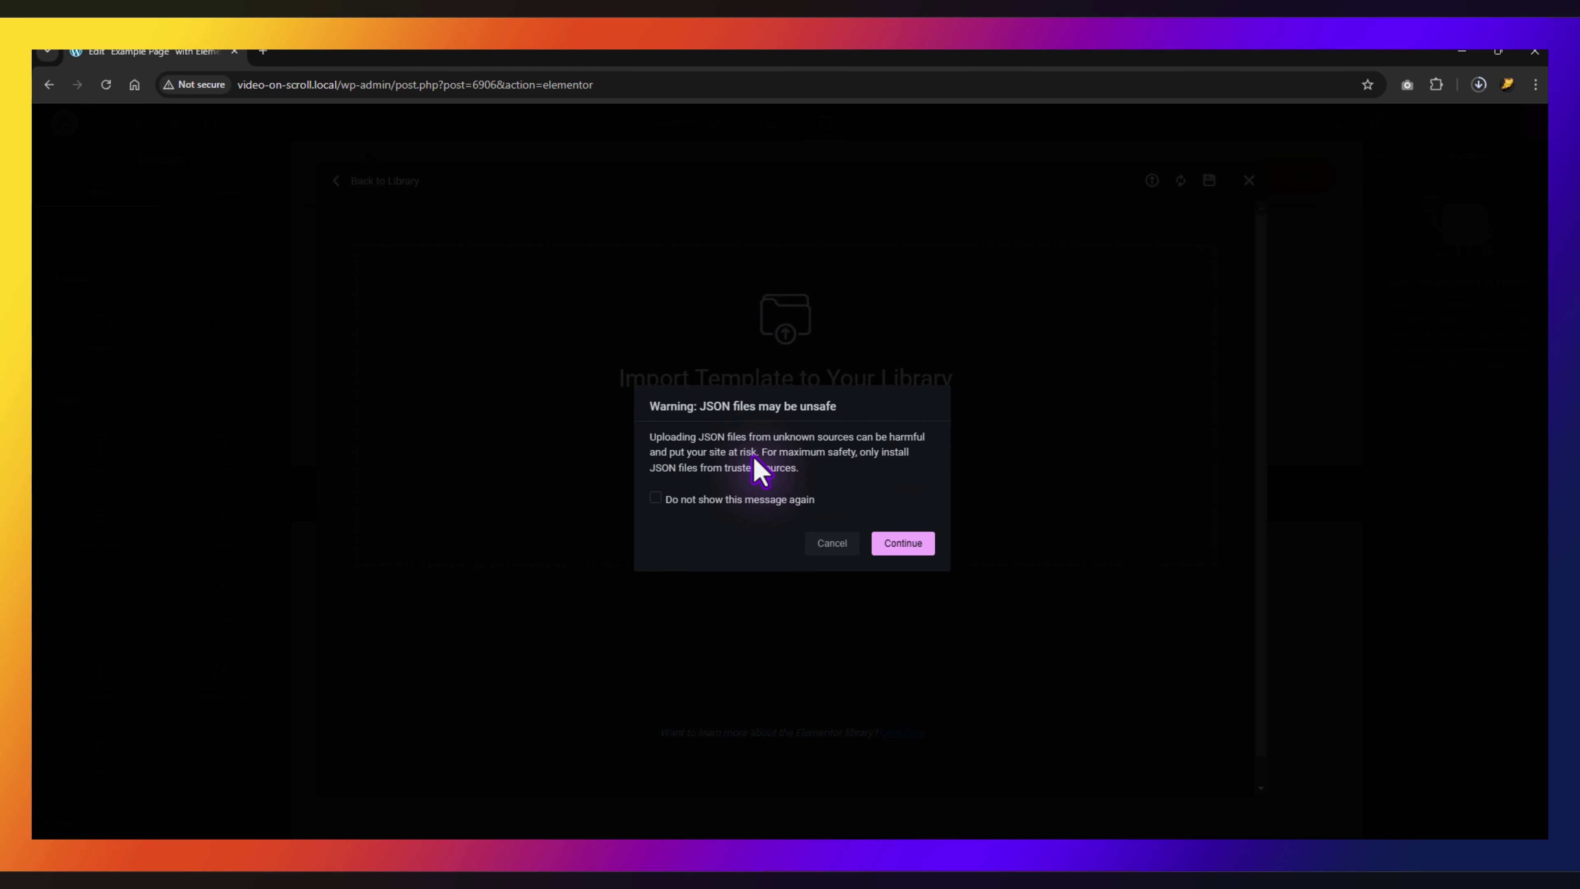
pyautogui.click(909, 546)
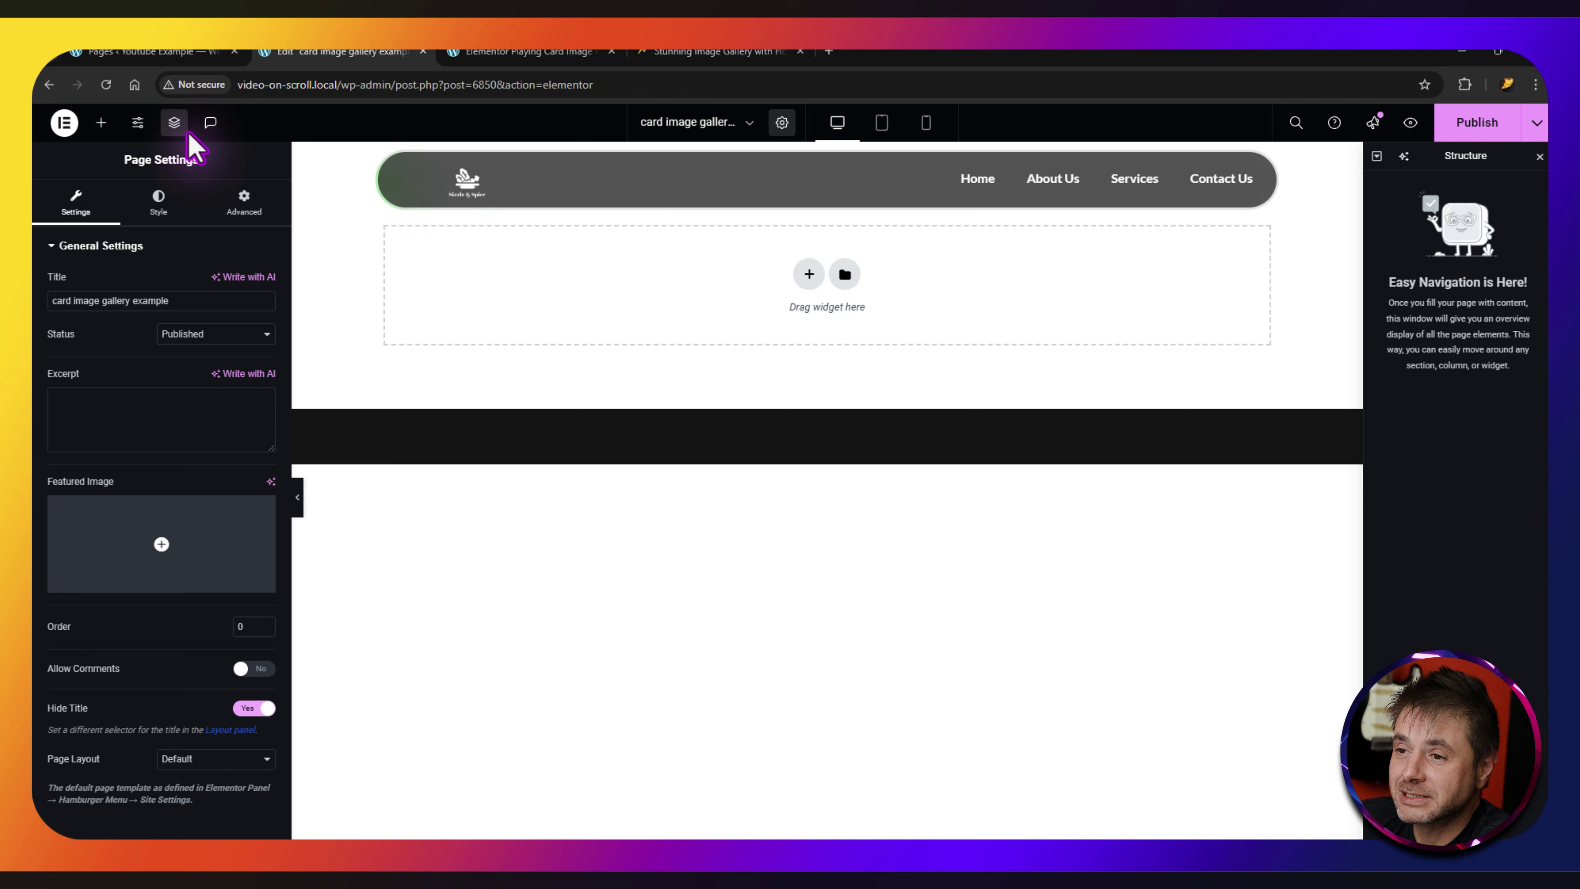
# Step: Add a new single-column Flexbox container at the top of the page
pyautogui.click(175, 131)
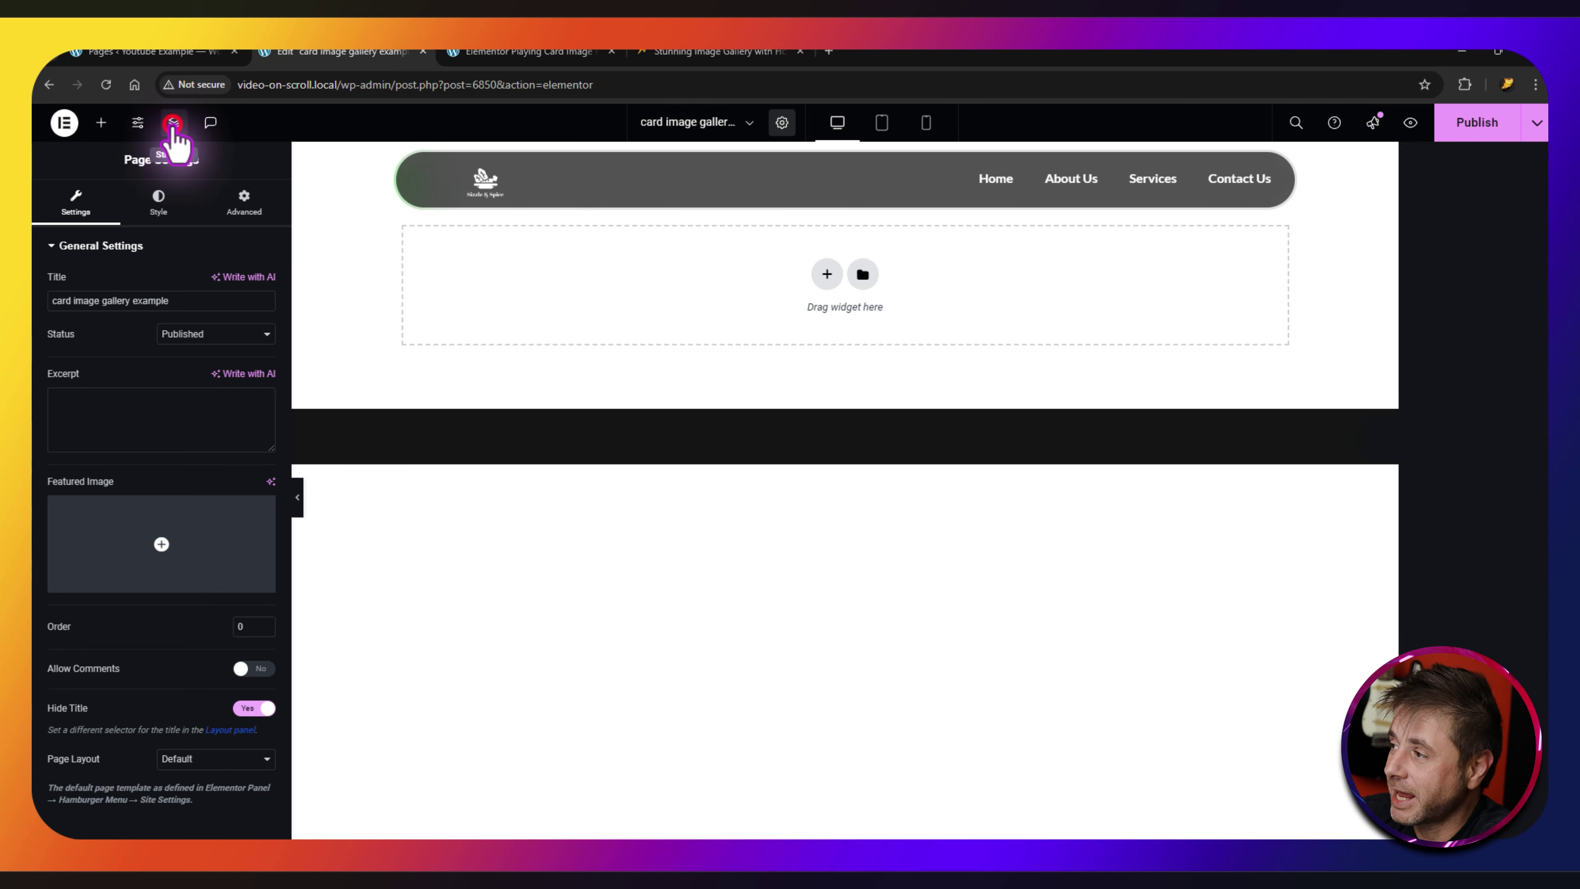
pyautogui.click(175, 131)
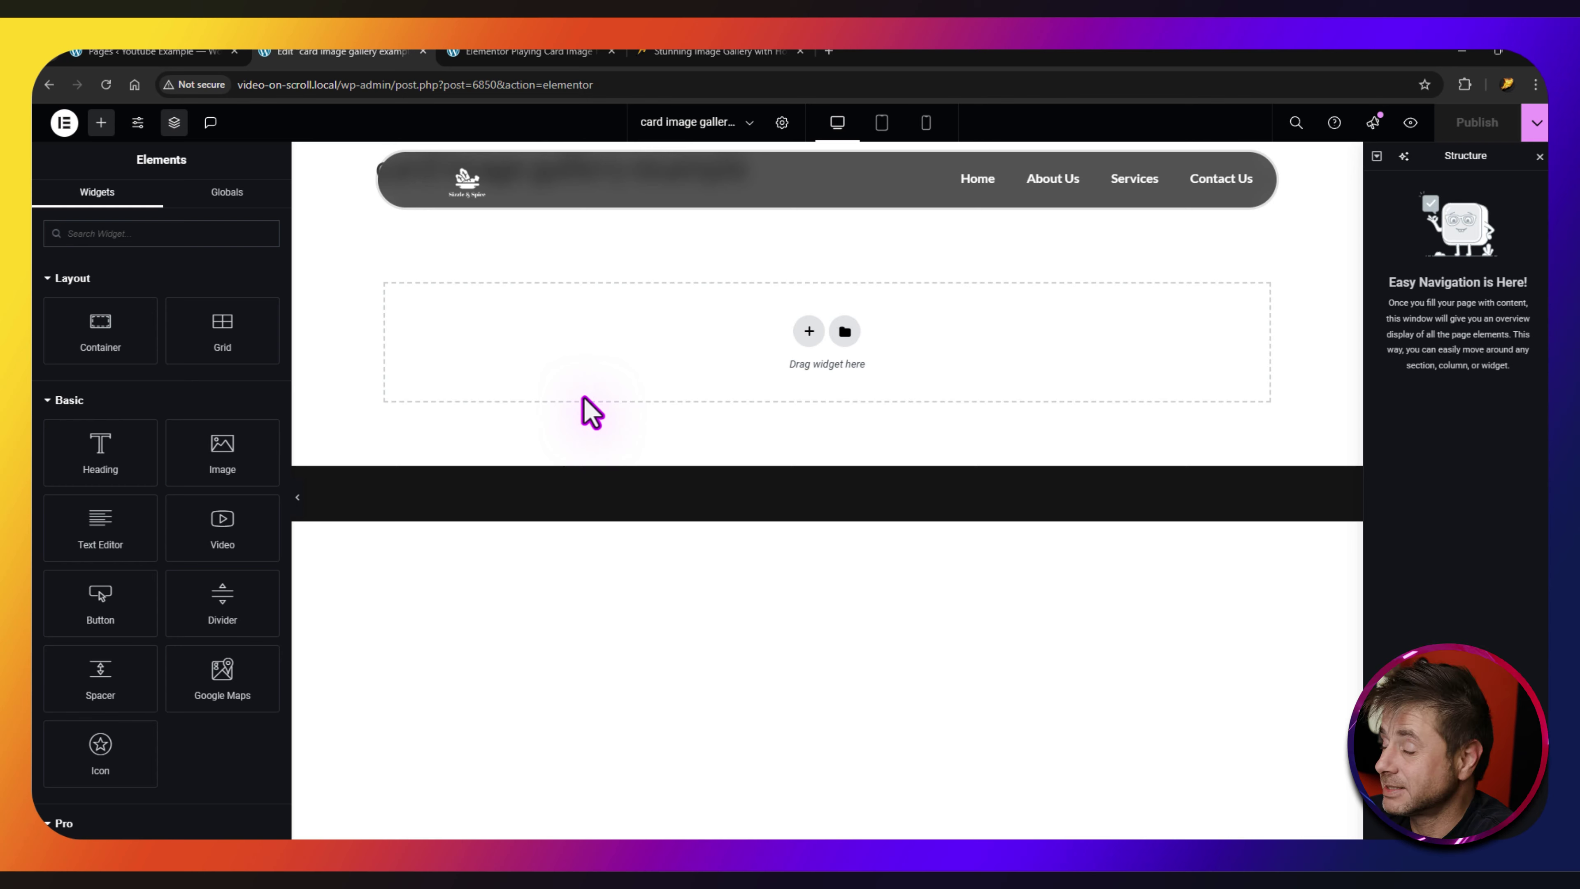
pyautogui.click(808, 331)
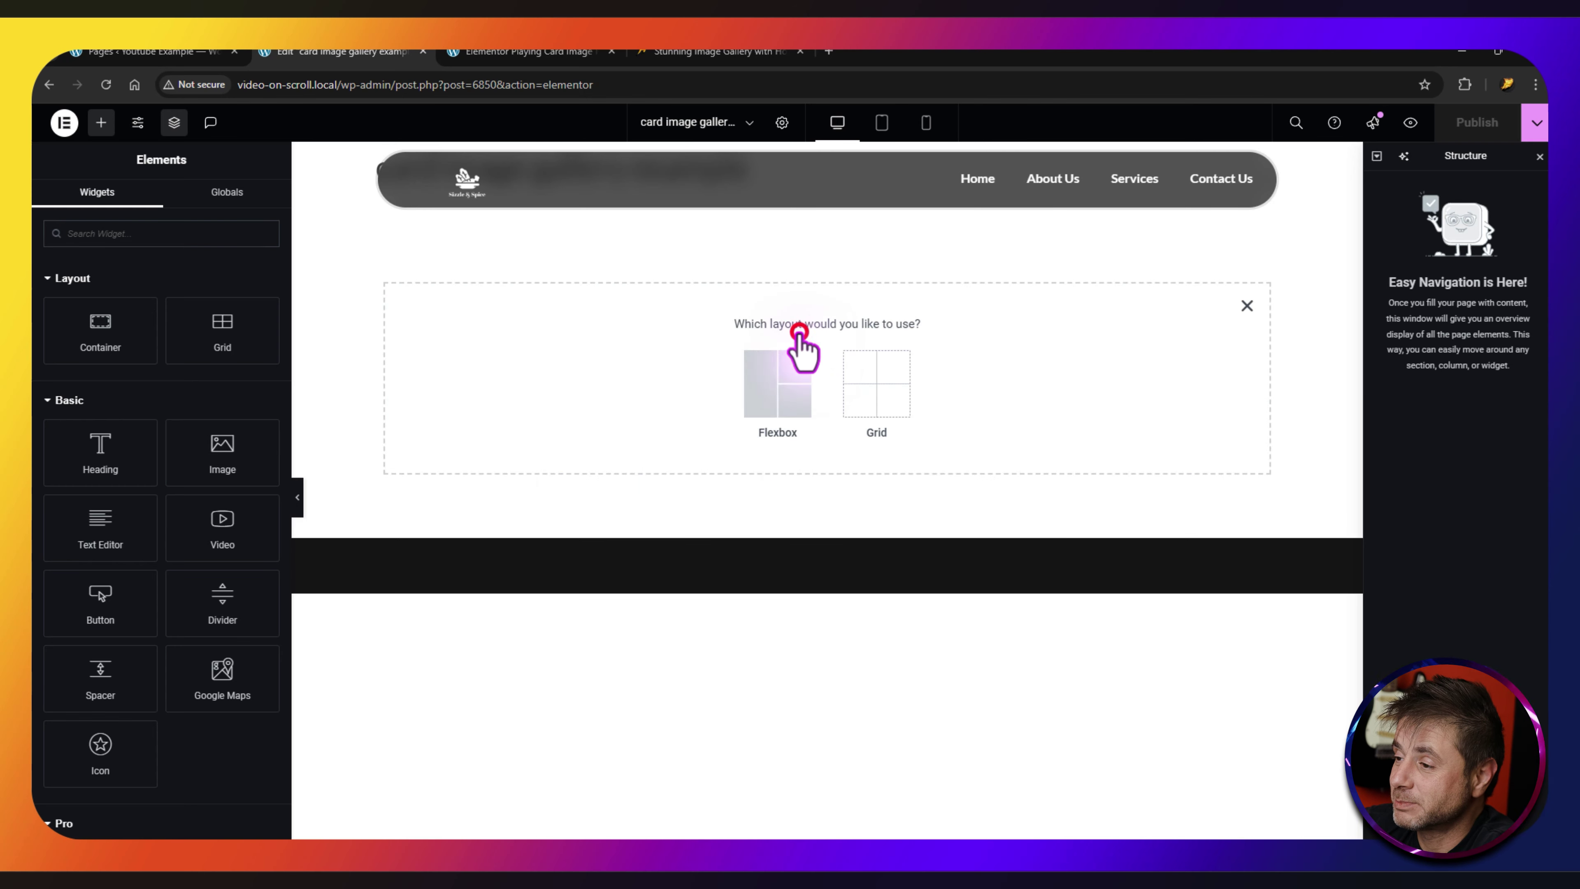
pyautogui.click(763, 372)
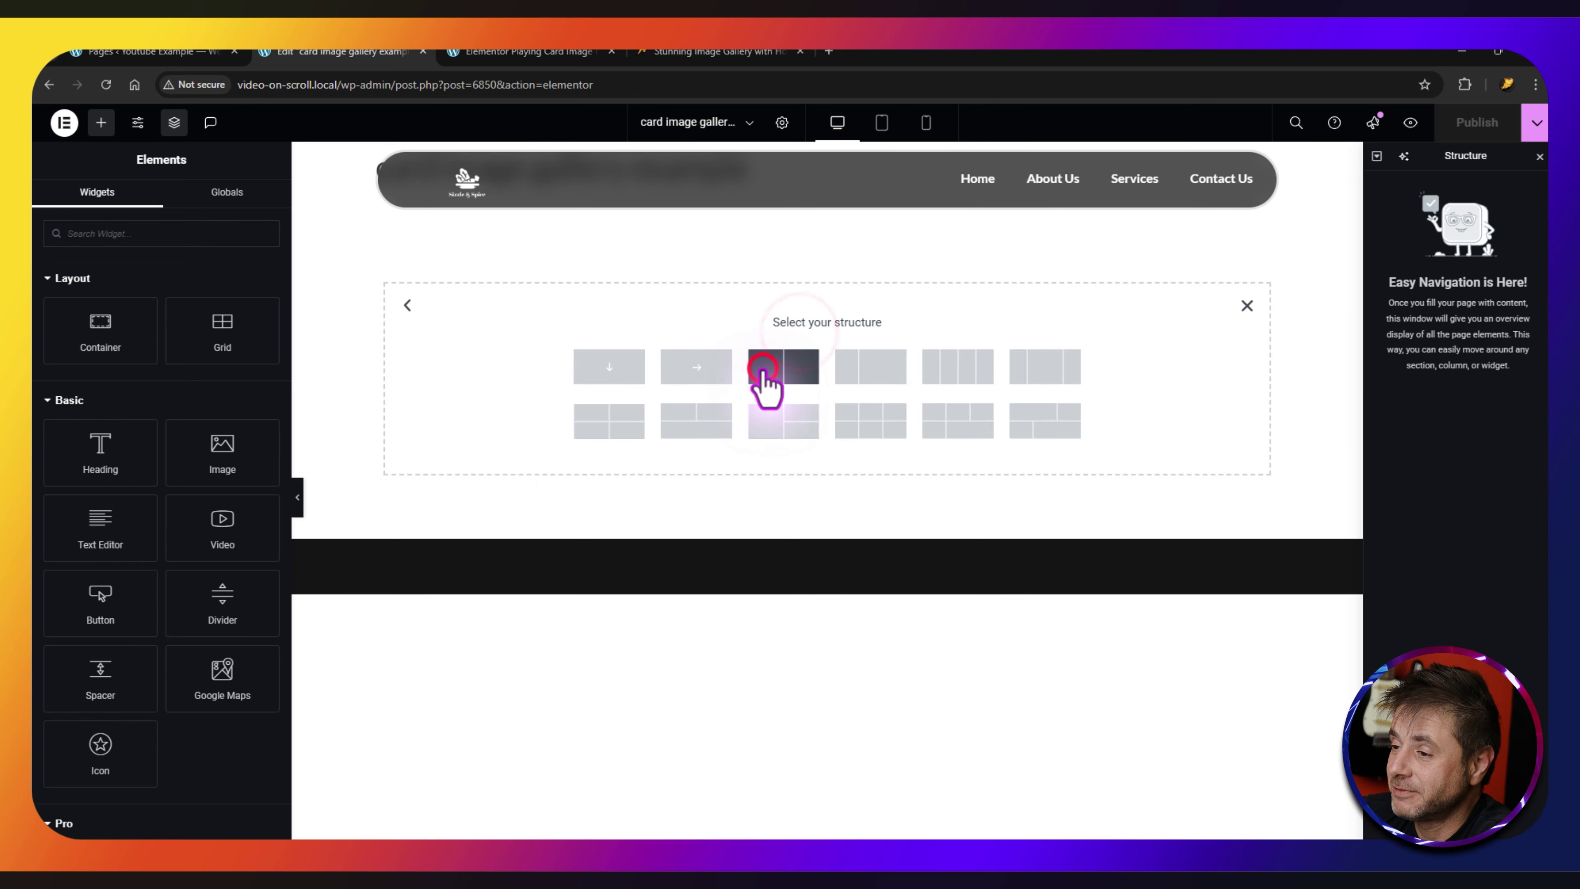
pyautogui.click(622, 366)
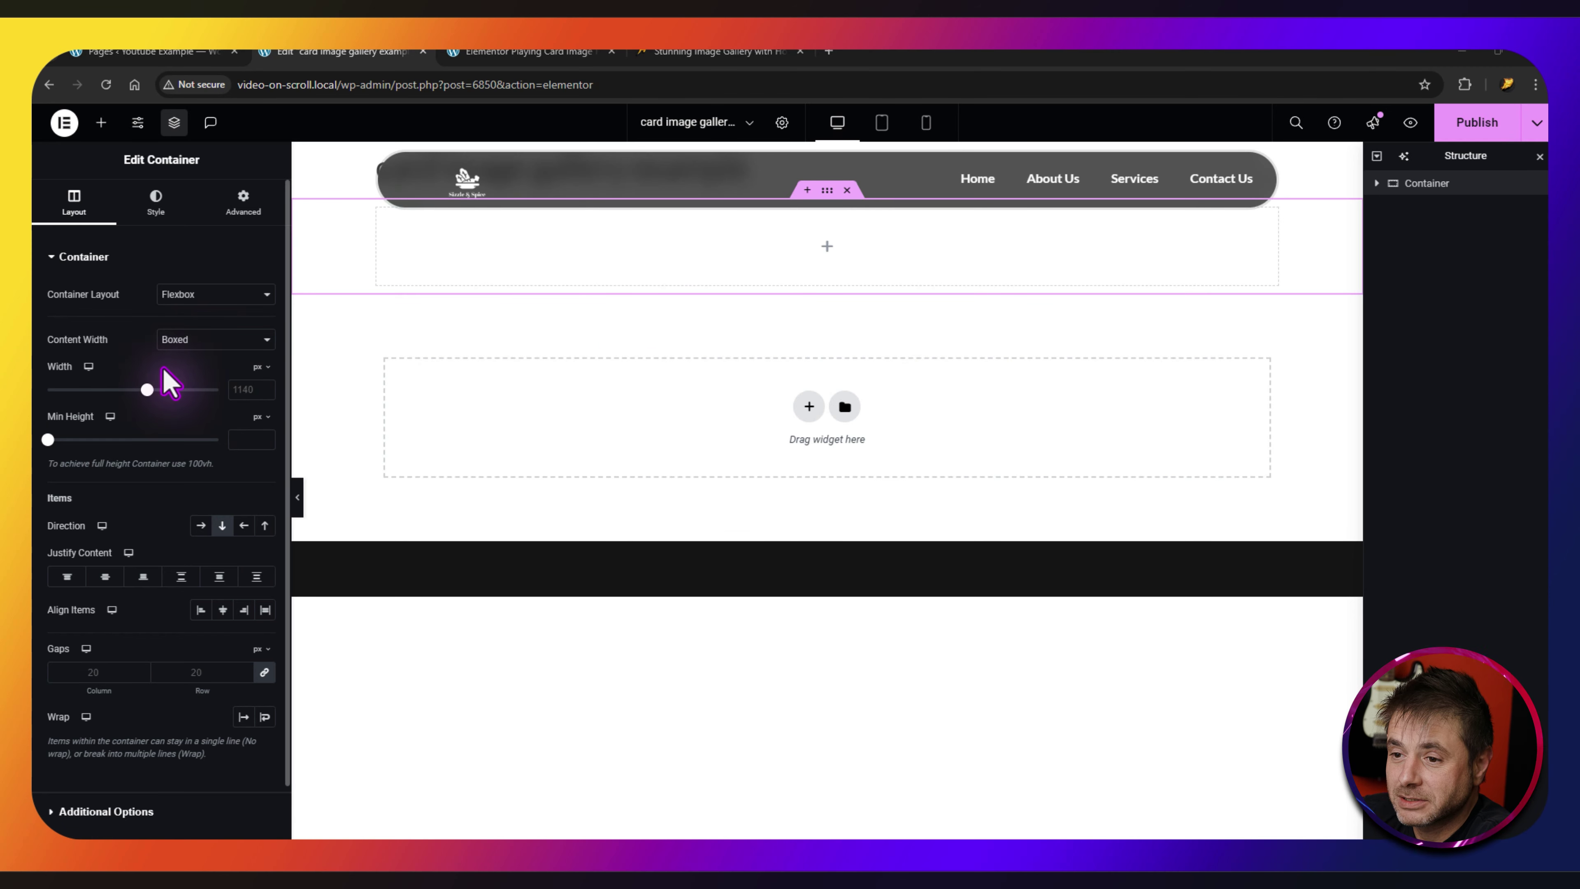
# Step: Set the container width to 100%, minimum height to 100vh, and centre its content
pyautogui.click(260, 367)
pyautogui.click(260, 381)
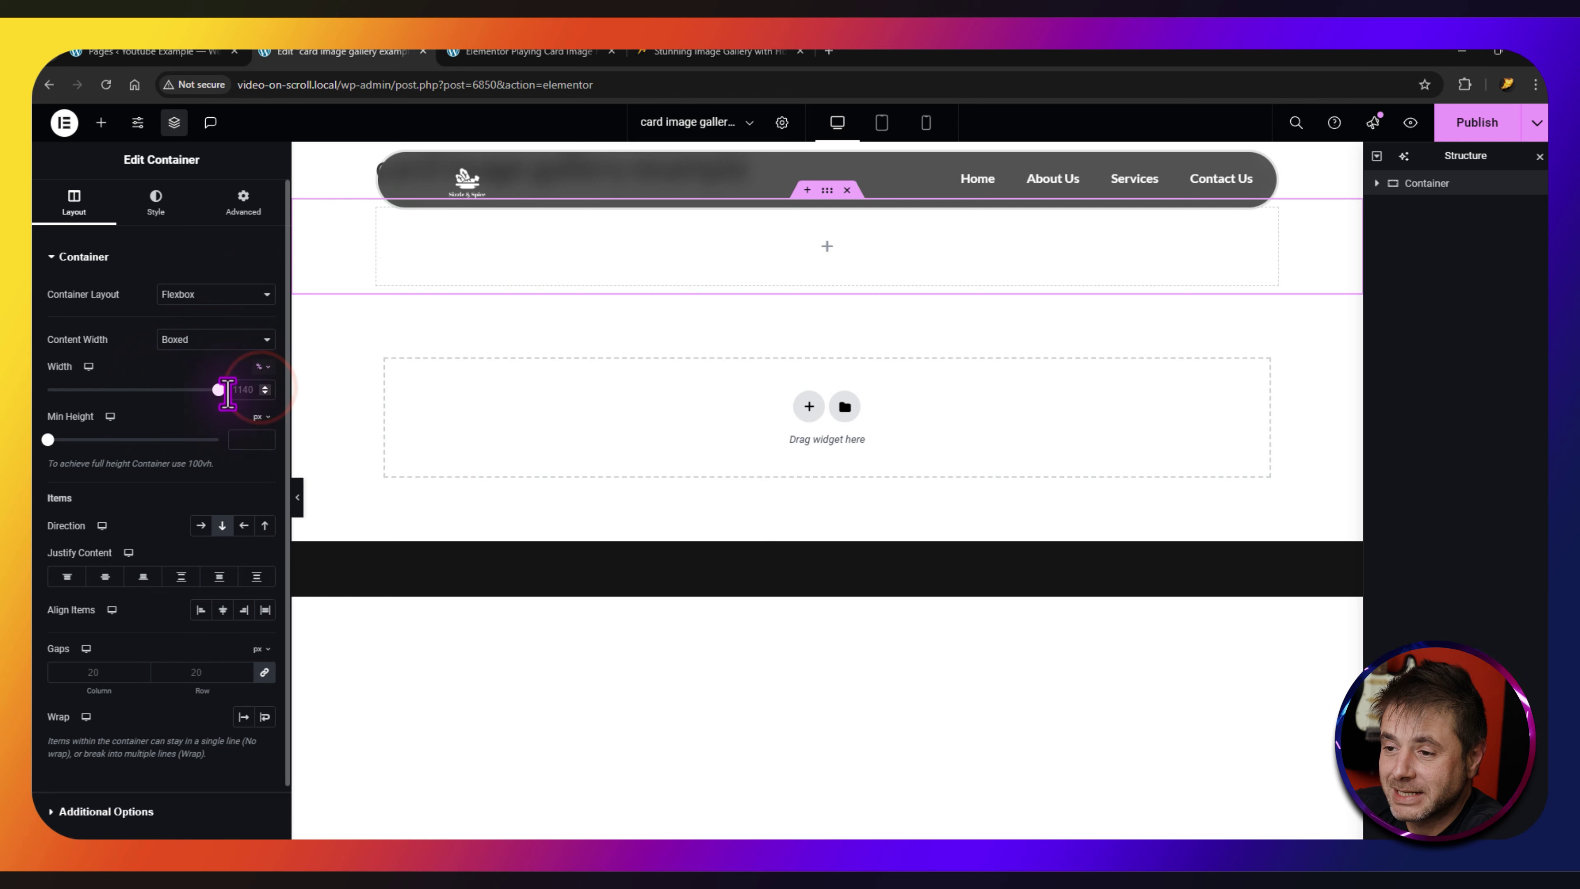
pyautogui.moveTo(218, 390)
pyautogui.mouseDown()
pyautogui.moveTo(177, 389)
pyautogui.moveTo(217, 390)
pyautogui.mouseUp()
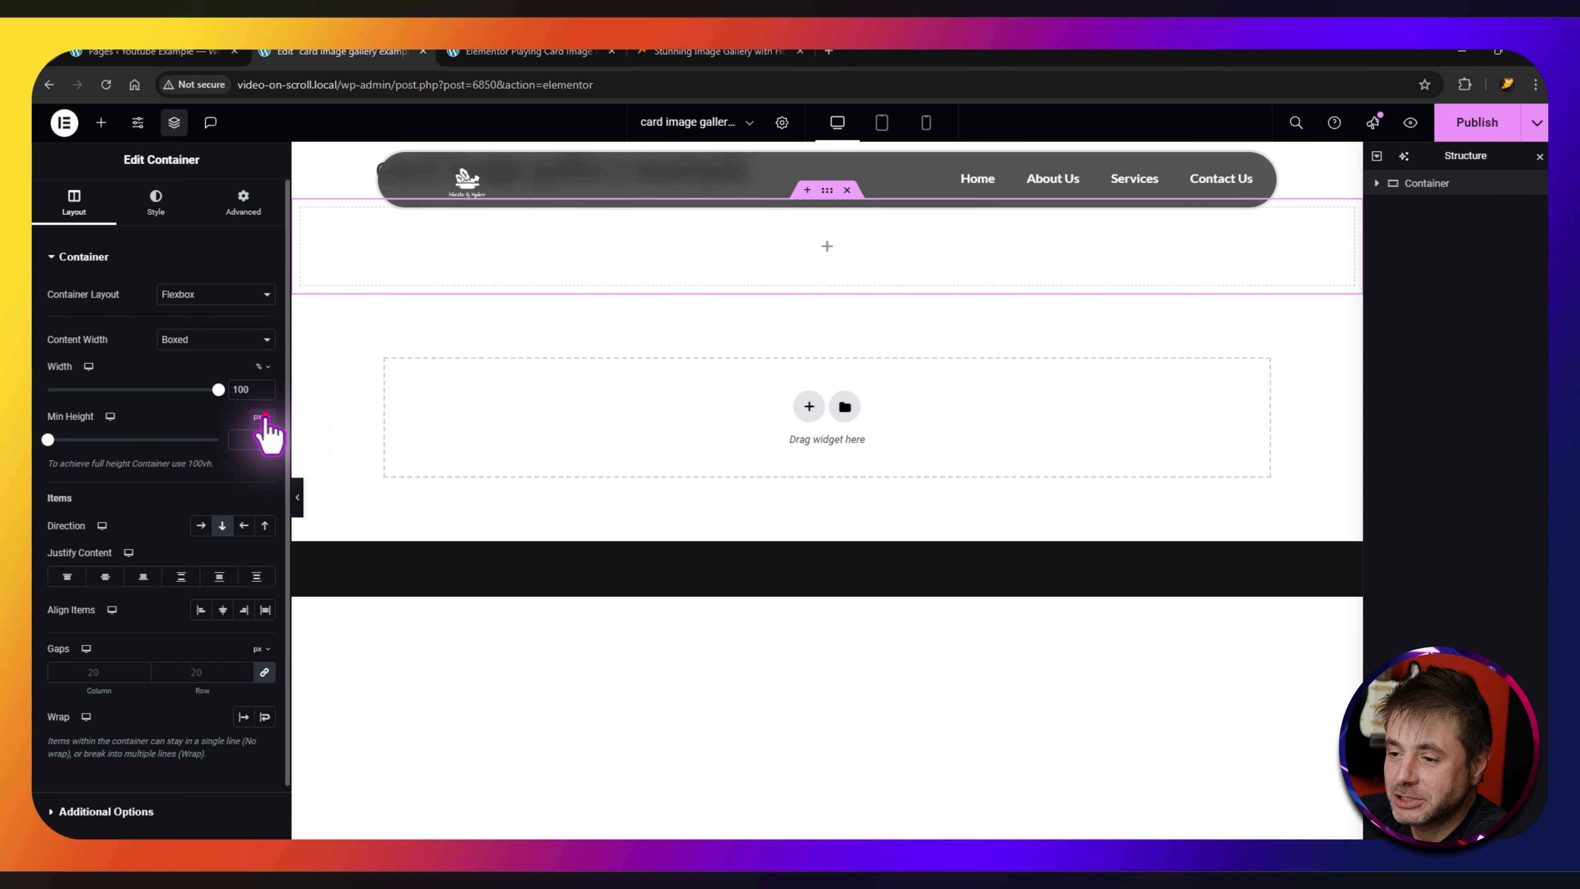
pyautogui.click(257, 487)
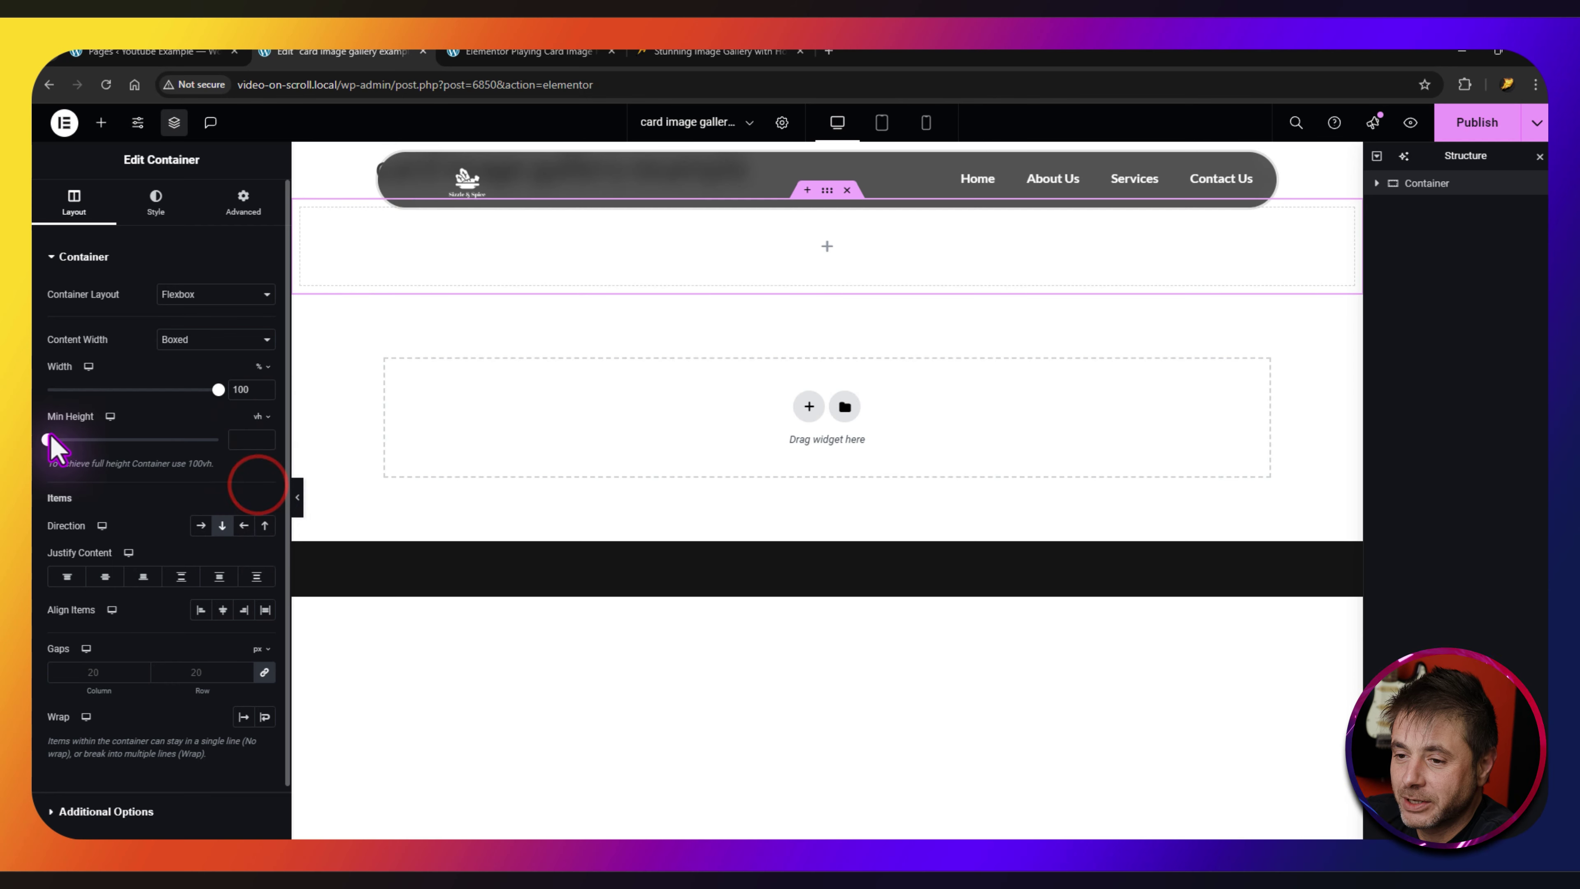
pyautogui.moveTo(47, 440); pyautogui.dragTo(272, 448)
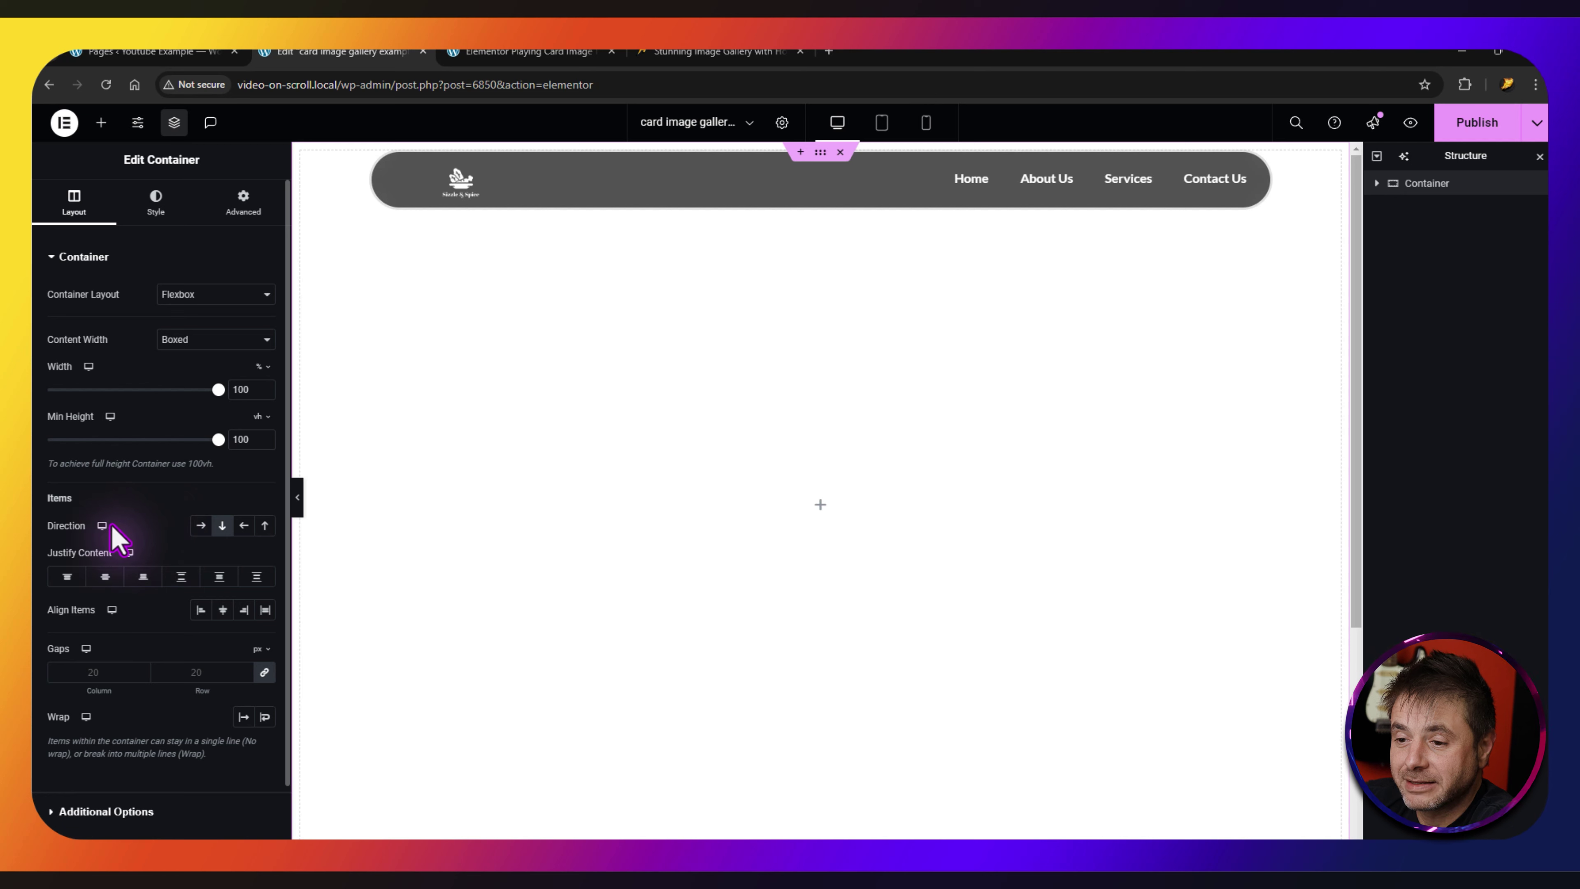
pyautogui.click(103, 579)
# Step: Set the container's overflow to Hidden under Additional Options
pyautogui.click(111, 672)
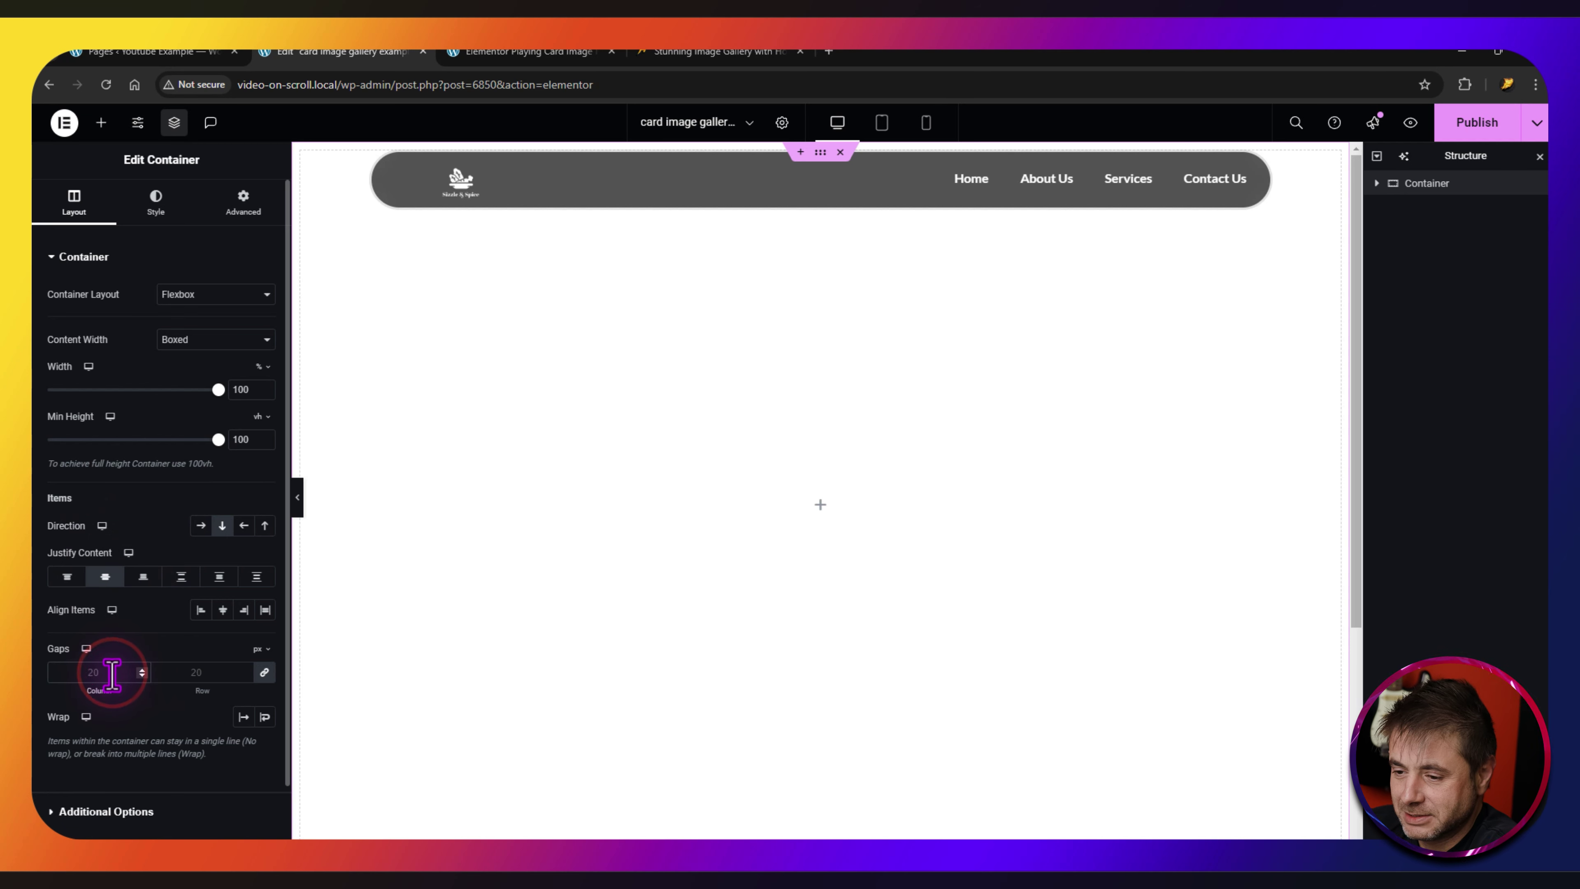
pyautogui.scroll(-1, 109, 716)
pyautogui.click(124, 740)
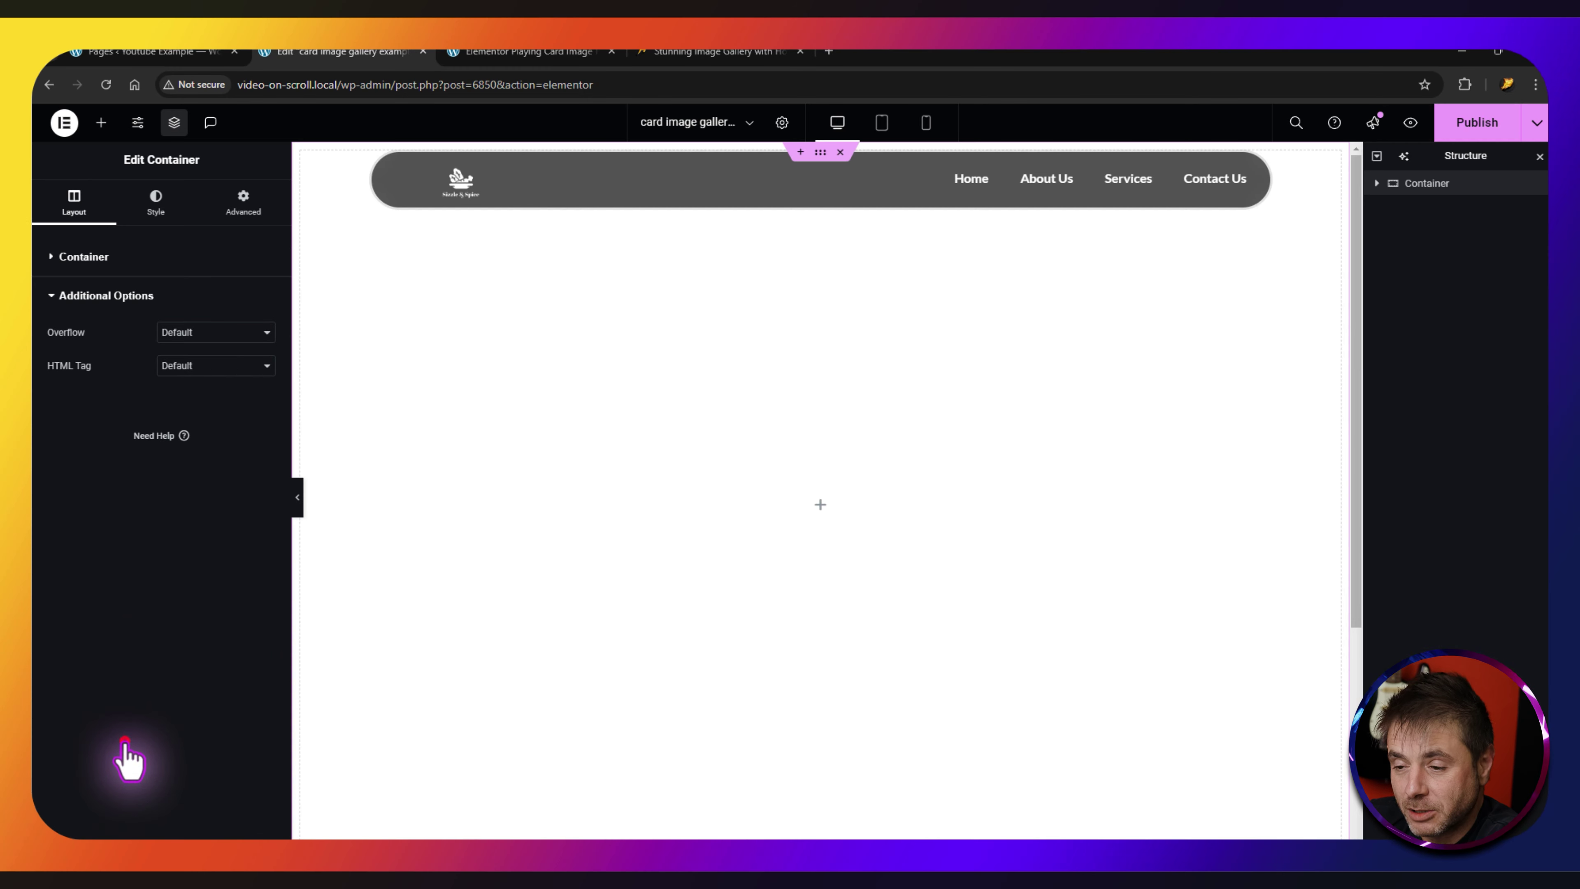
pyautogui.click(204, 333)
pyautogui.click(194, 354)
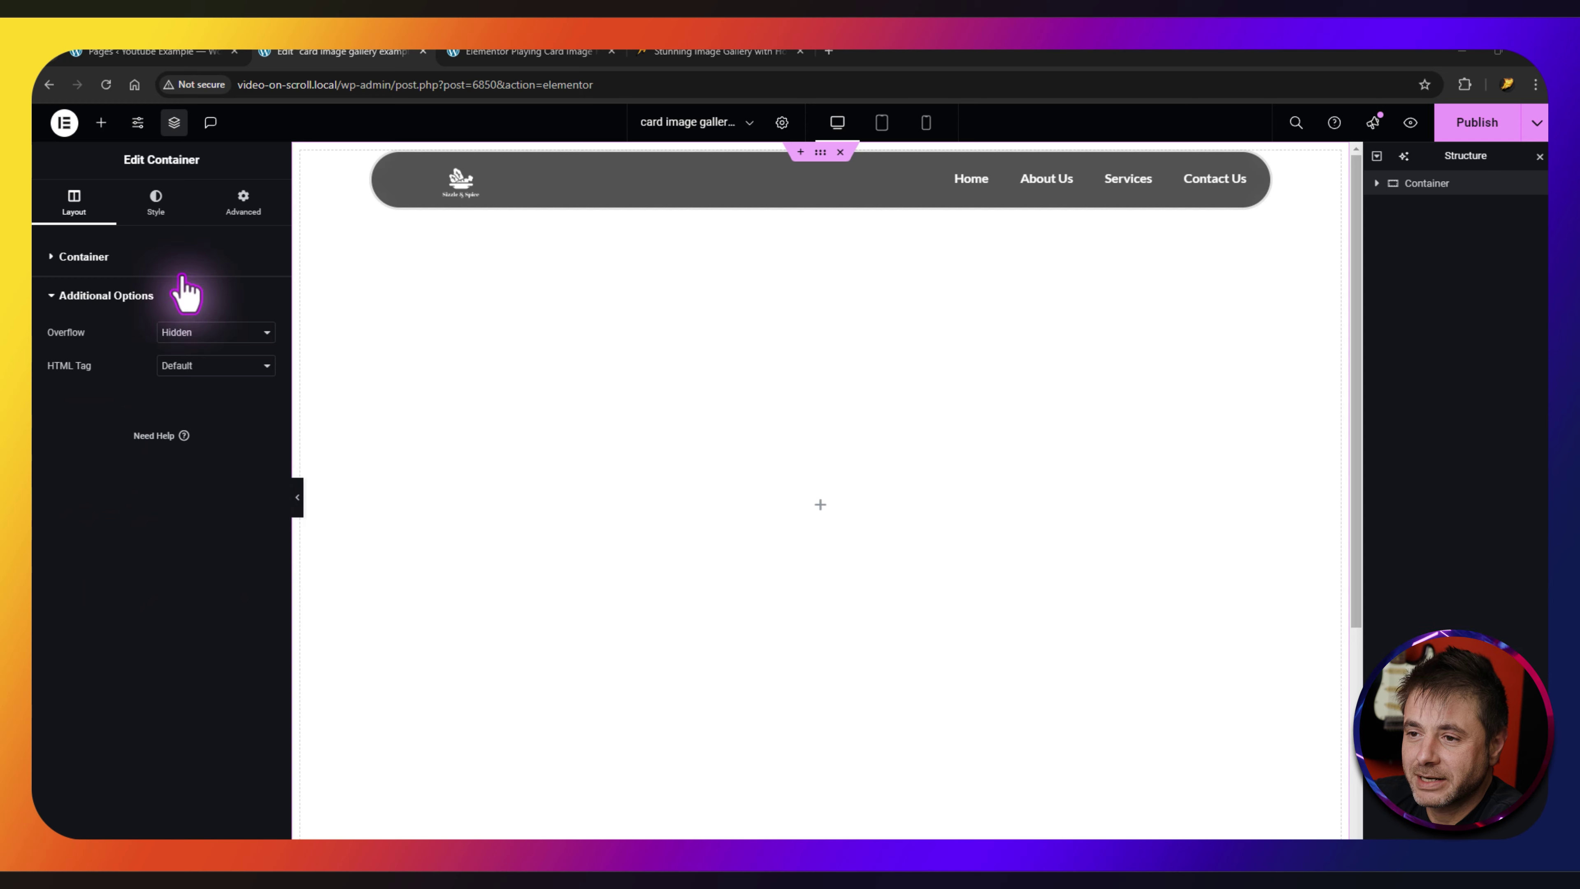
pyautogui.click(156, 213)
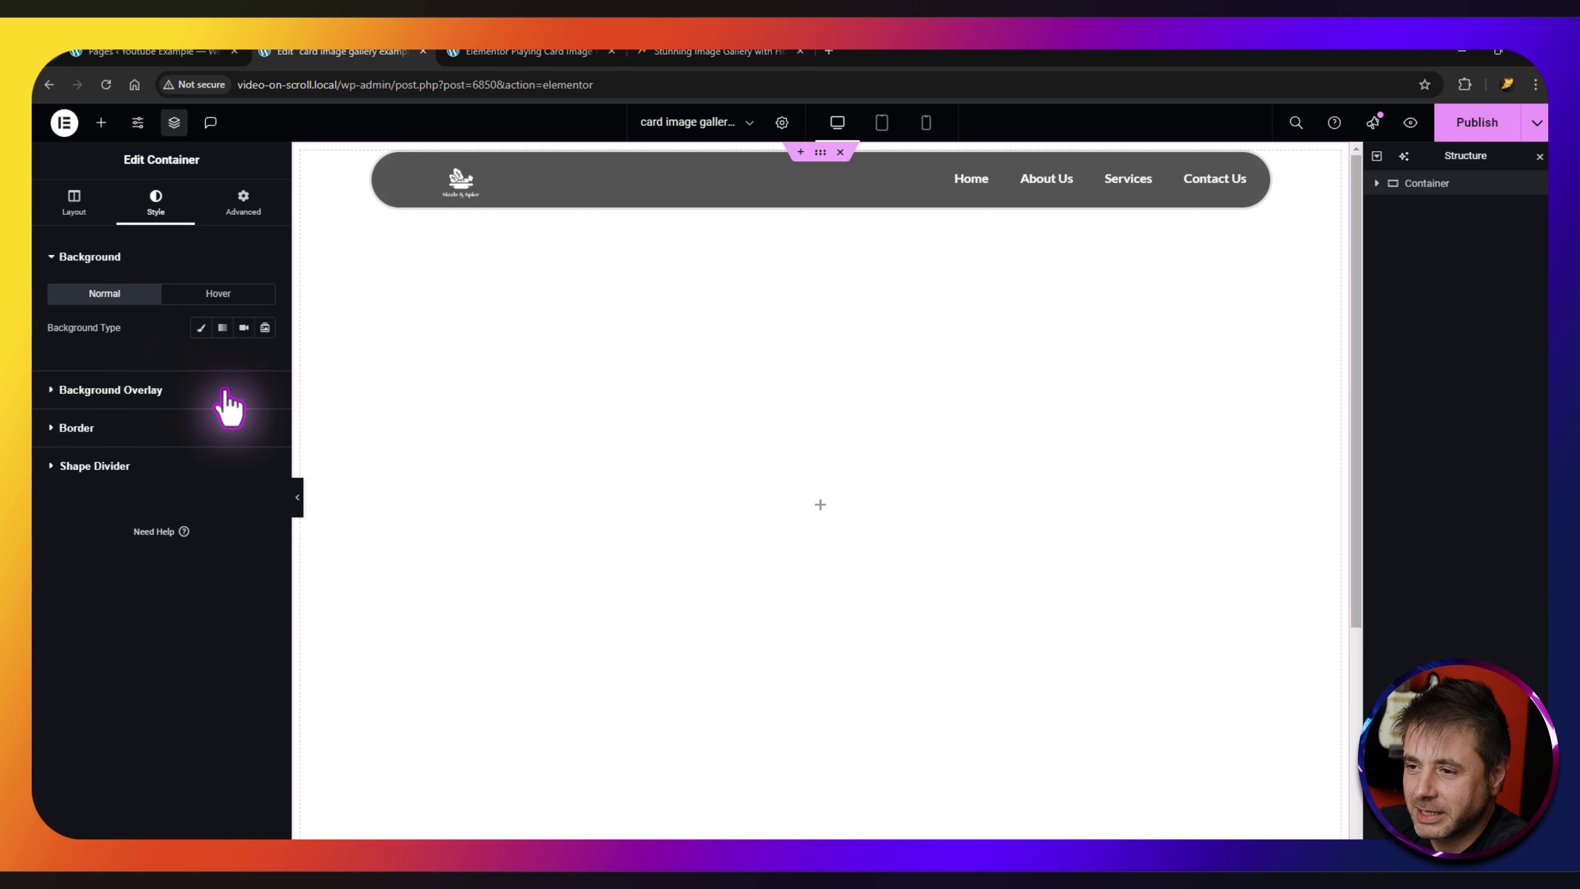
# Step: Give the container a radial gradient background with a blue first colour
pyautogui.click(222, 328)
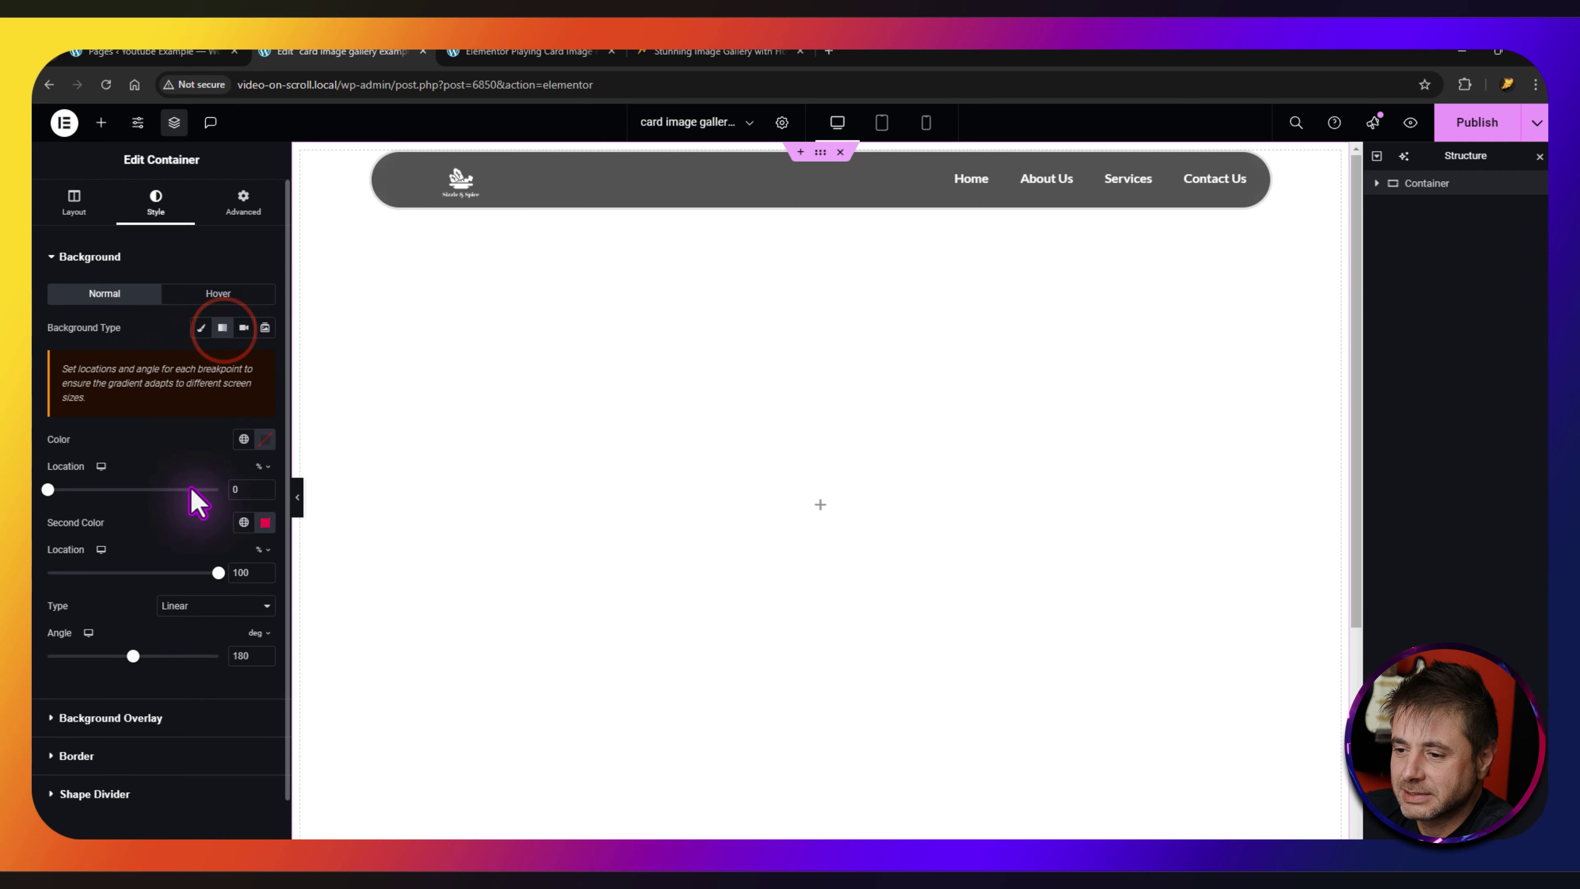
pyautogui.click(177, 650)
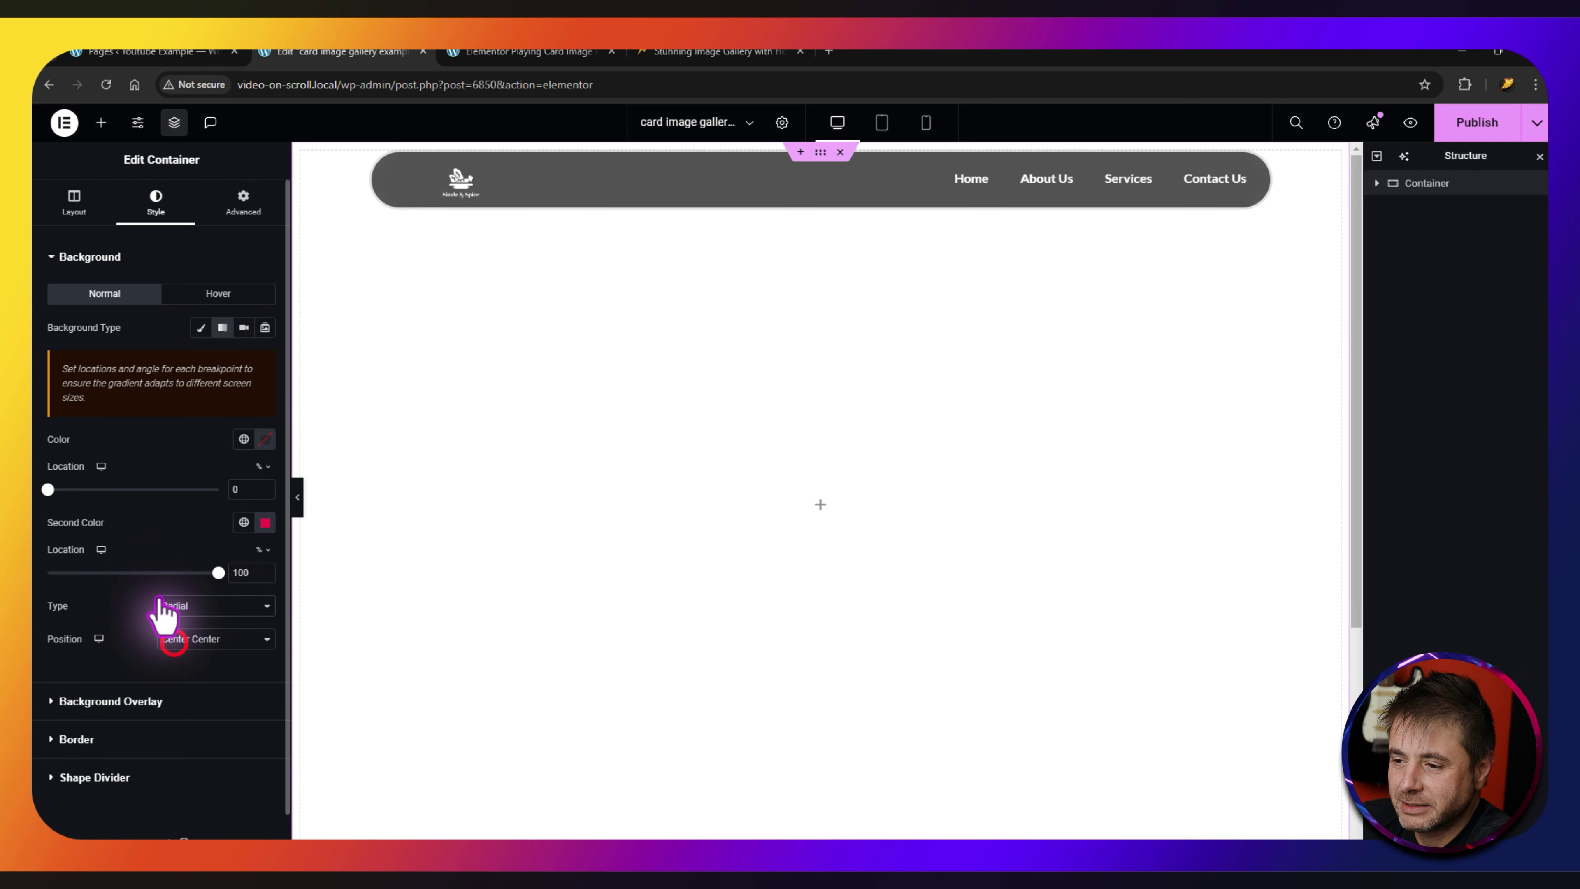
pyautogui.click(265, 439)
pyautogui.click(266, 589)
pyautogui.click(291, 633)
pyautogui.moveTo(302, 557); pyautogui.dragTo(353, 507)
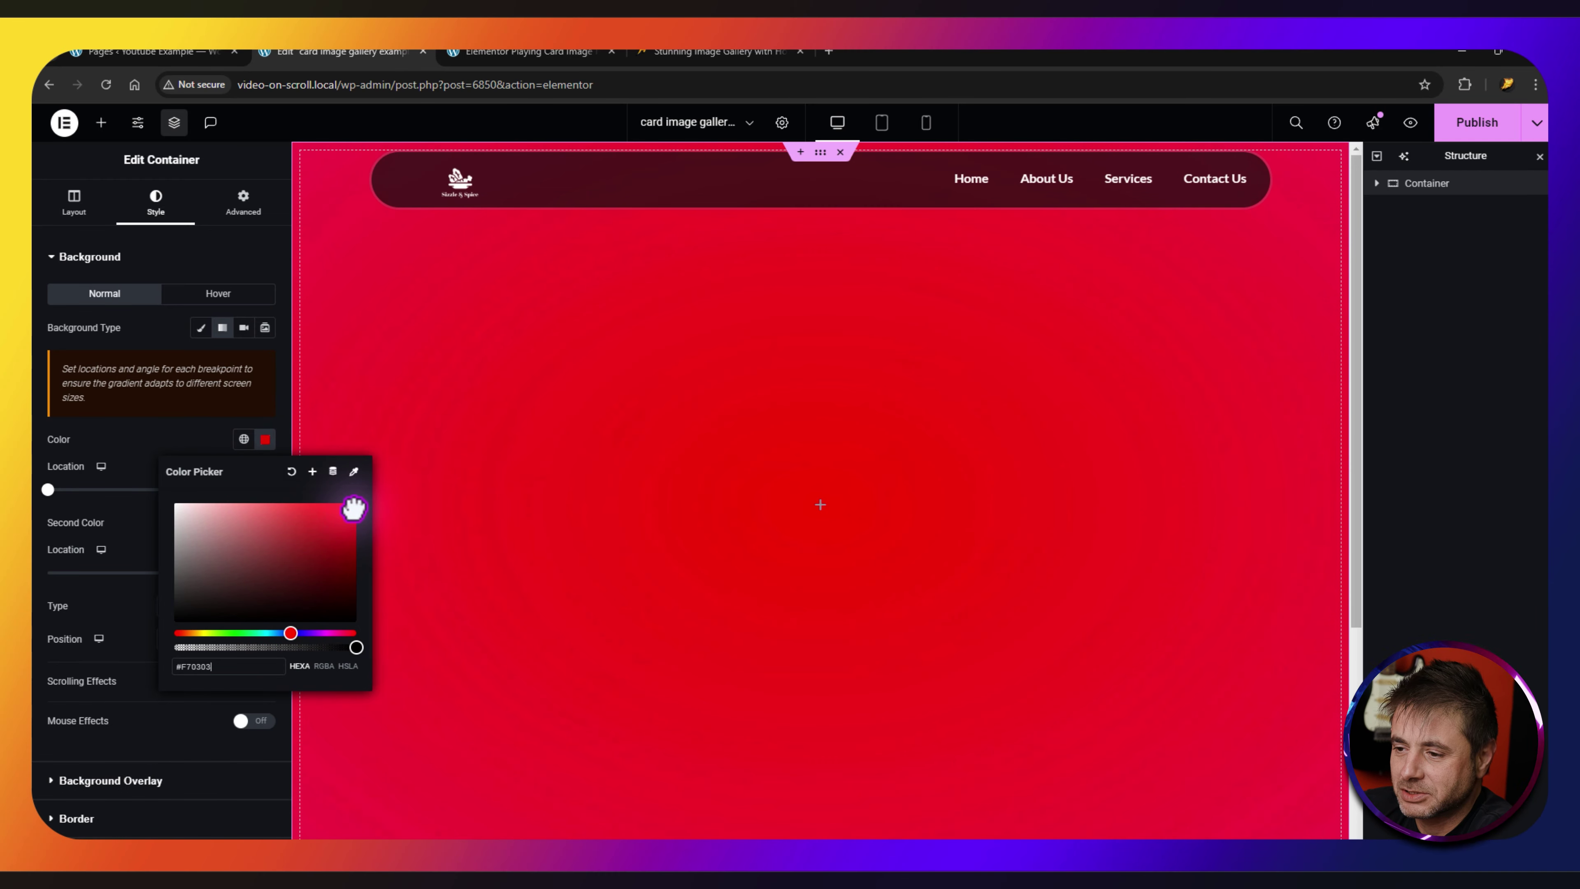
pyautogui.click(281, 633)
pyautogui.click(141, 448)
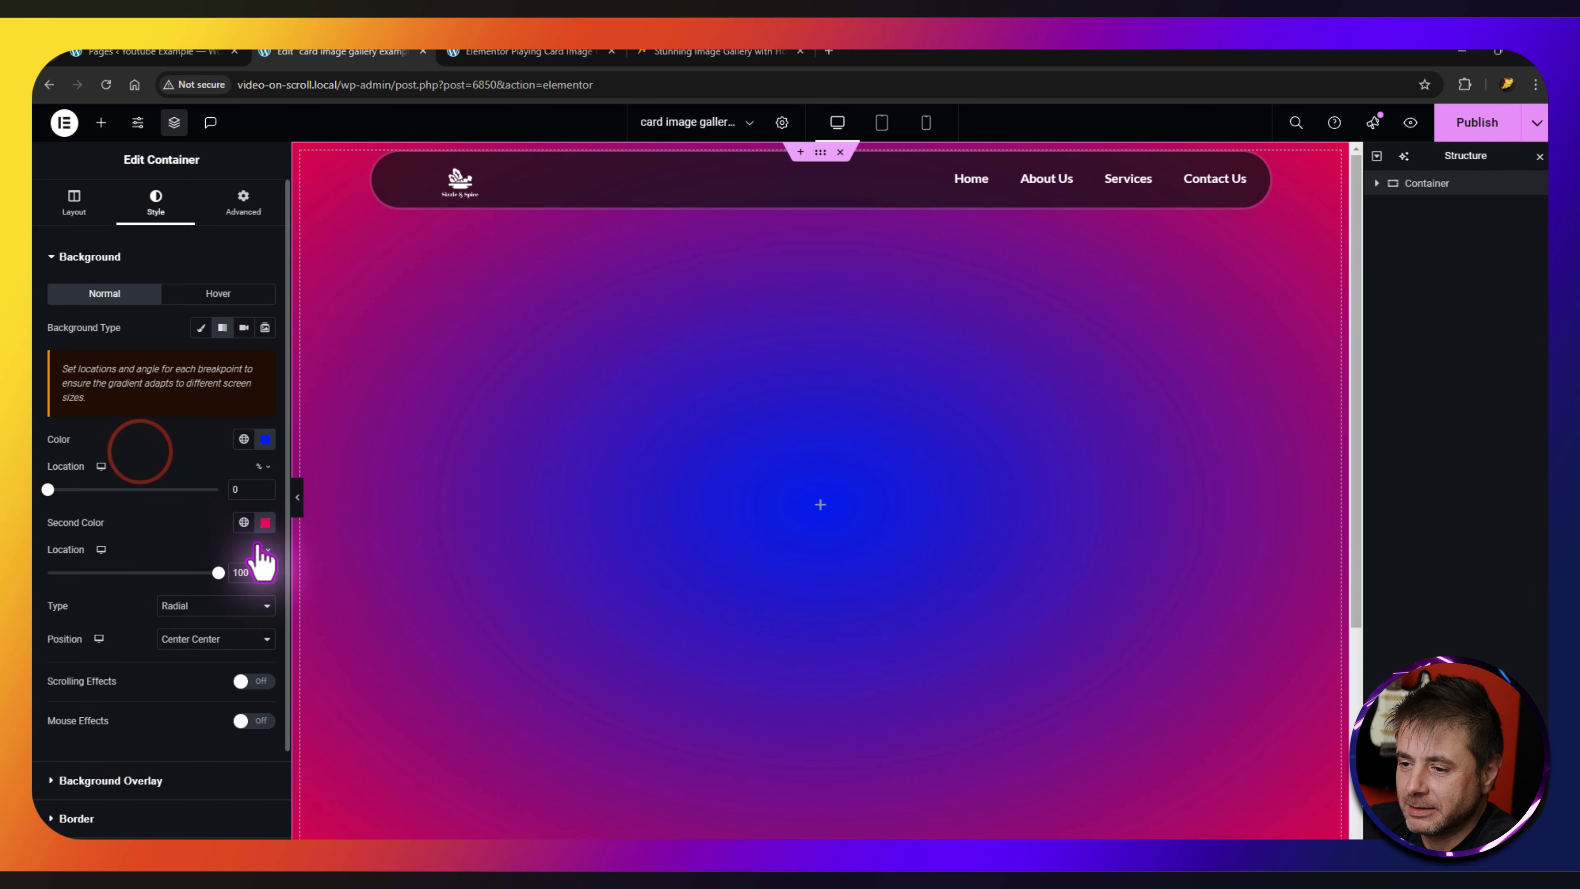
# Step: Darken the second gradient colour to near-black and the centre to navy #001770
pyautogui.click(265, 522)
pyautogui.moveTo(250, 647); pyautogui.dragTo(148, 731)
pyautogui.click(140, 538)
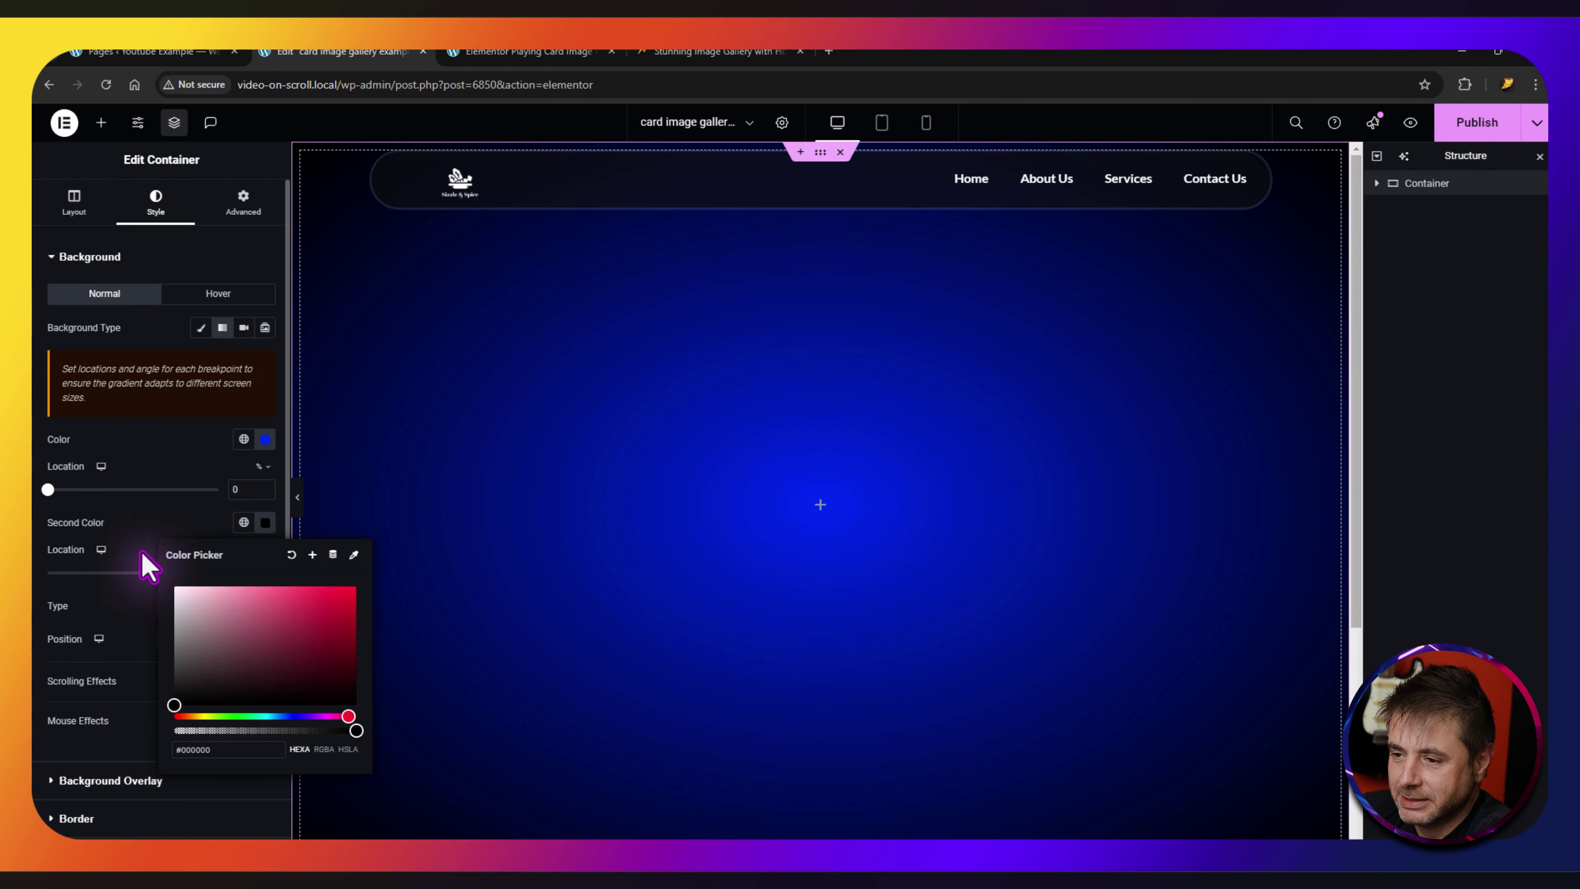
pyautogui.click(264, 438)
pyautogui.moveTo(352, 508); pyautogui.dragTo(356, 569)
pyautogui.click(186, 445)
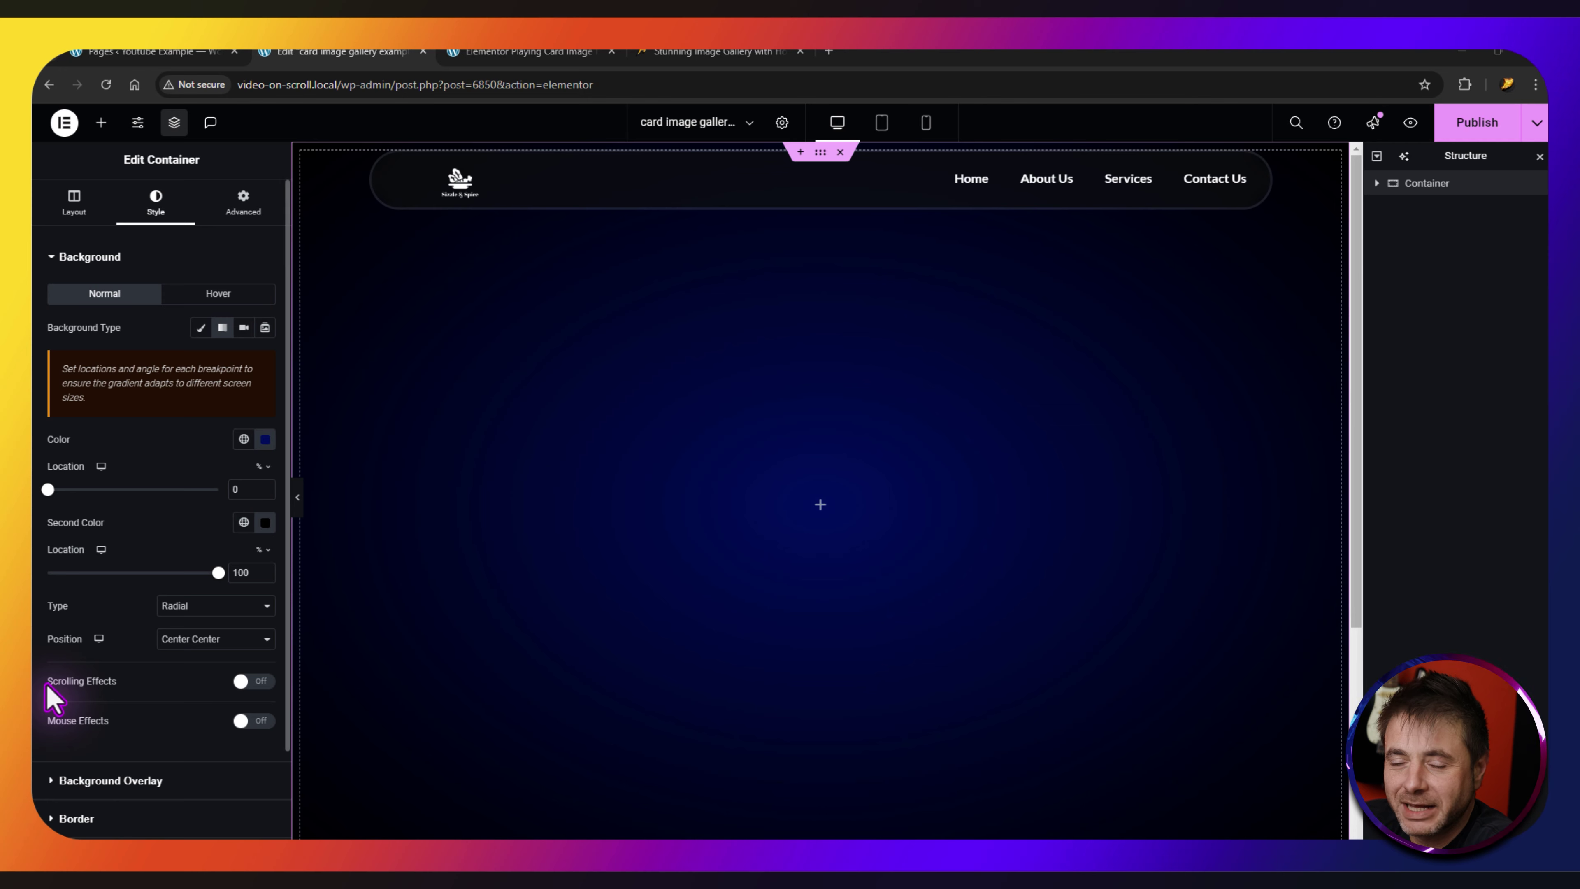
pyautogui.click(244, 209)
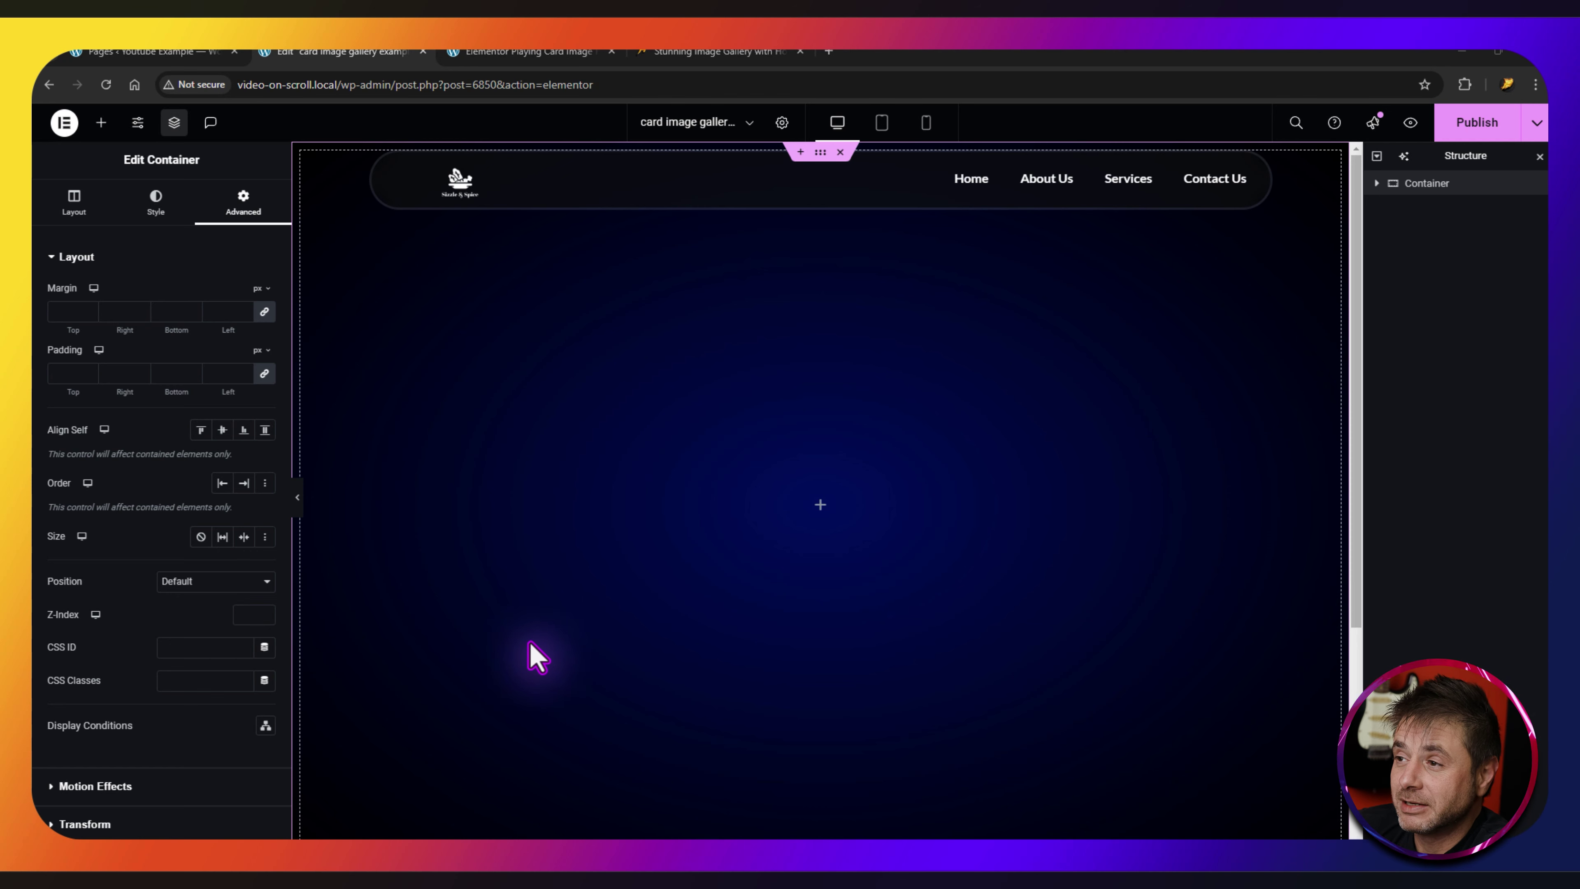
pyautogui.click(705, 51)
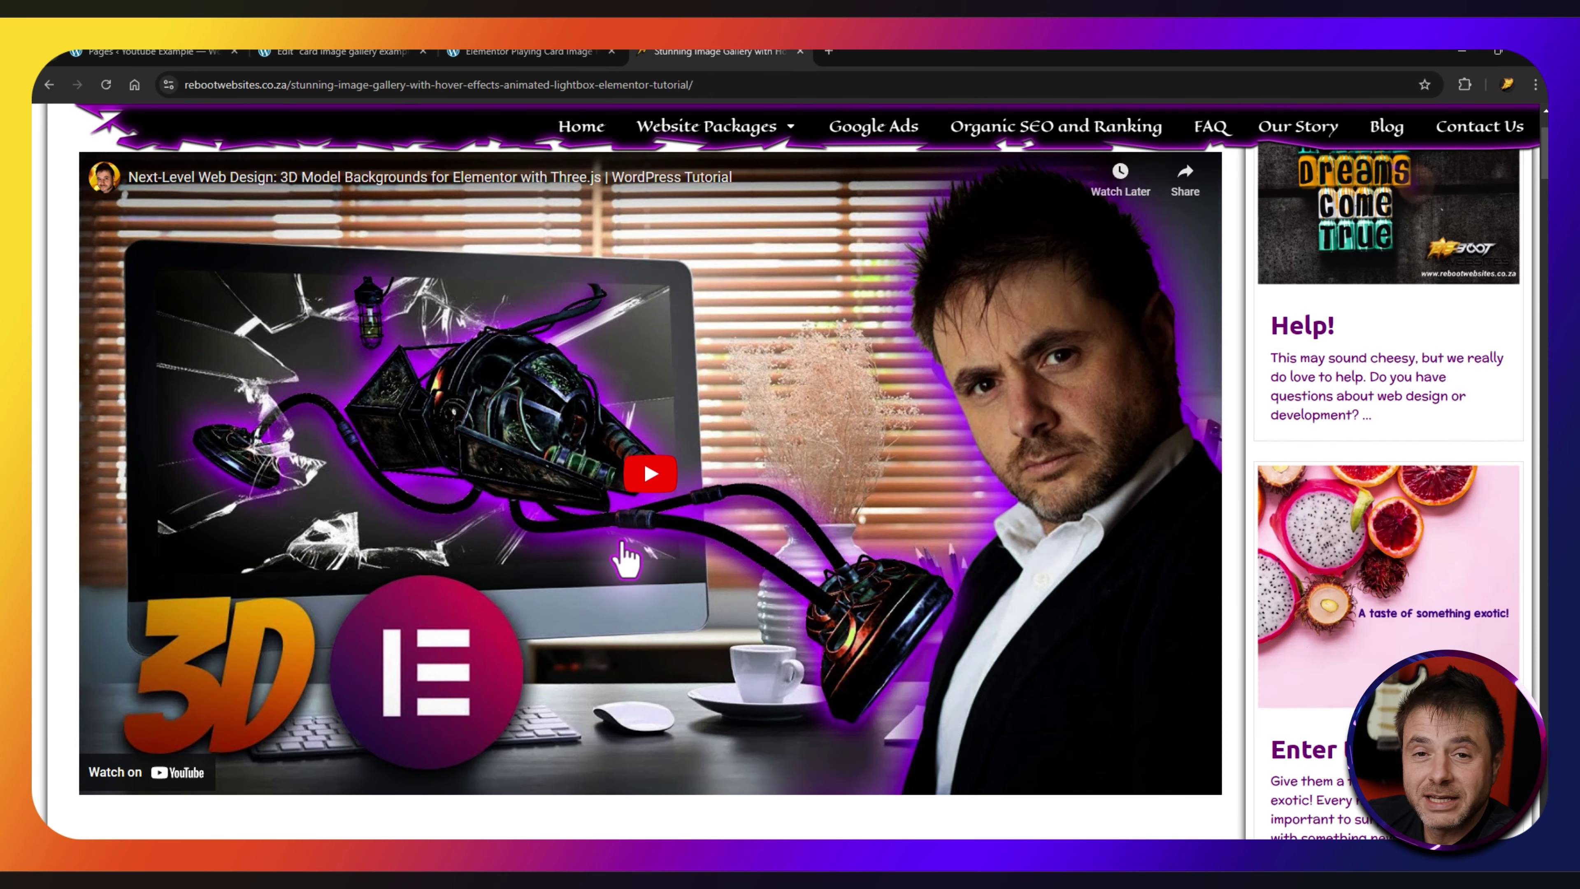
# Step: Copy 'reboot-card-effect-section' from the blog post into the container's CSS Classes field
pyautogui.scroll(-6, 589, 536)
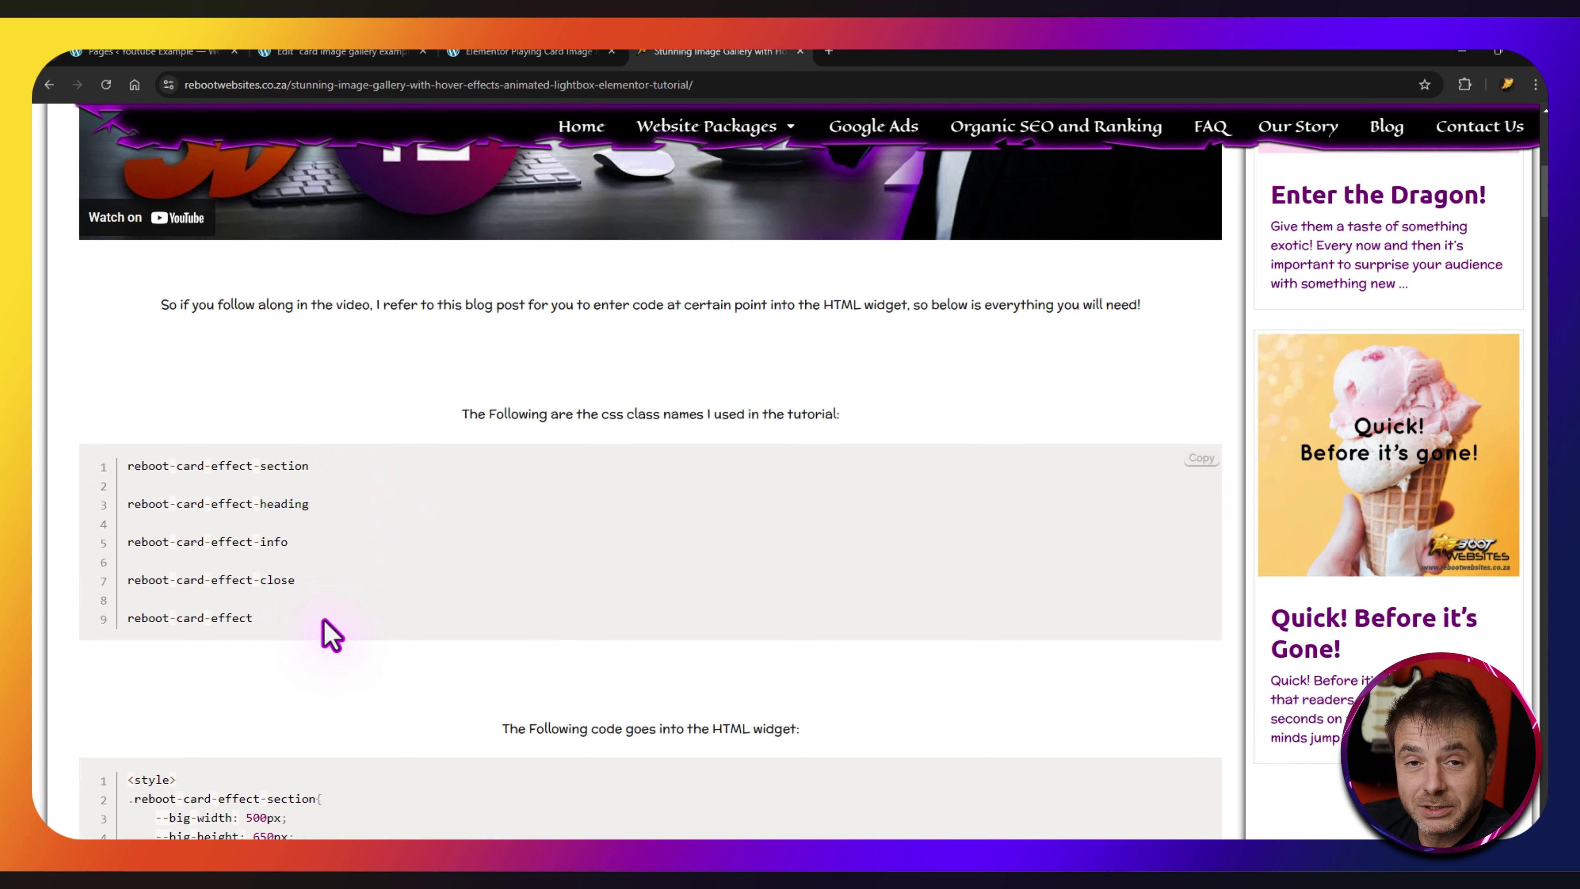
pyautogui.scroll(-5, 455, 552)
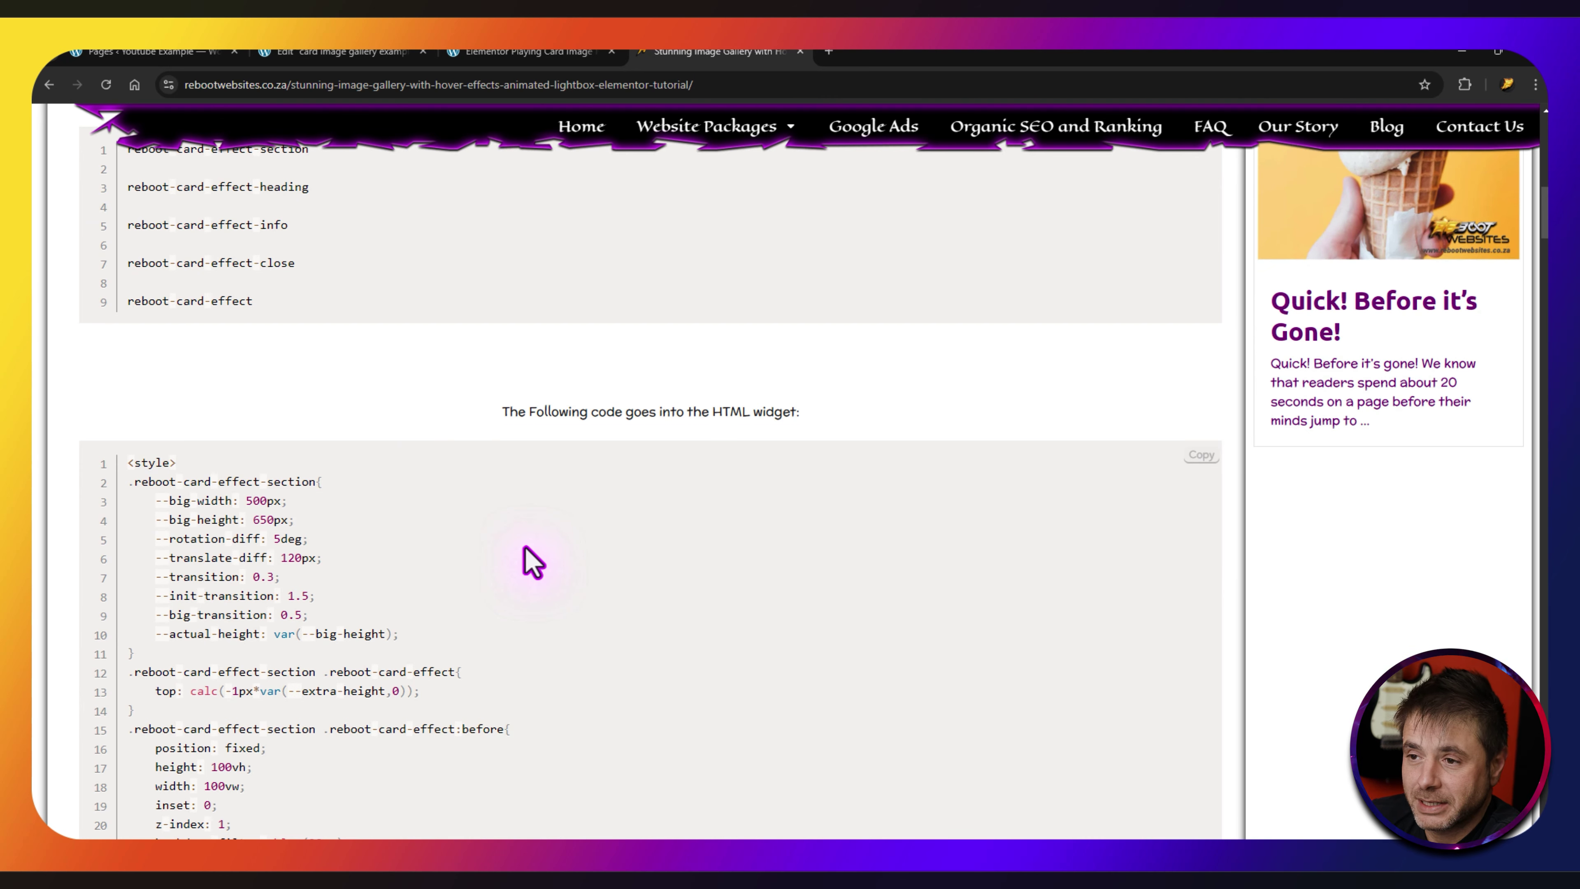
pyautogui.scroll(5, 533, 562)
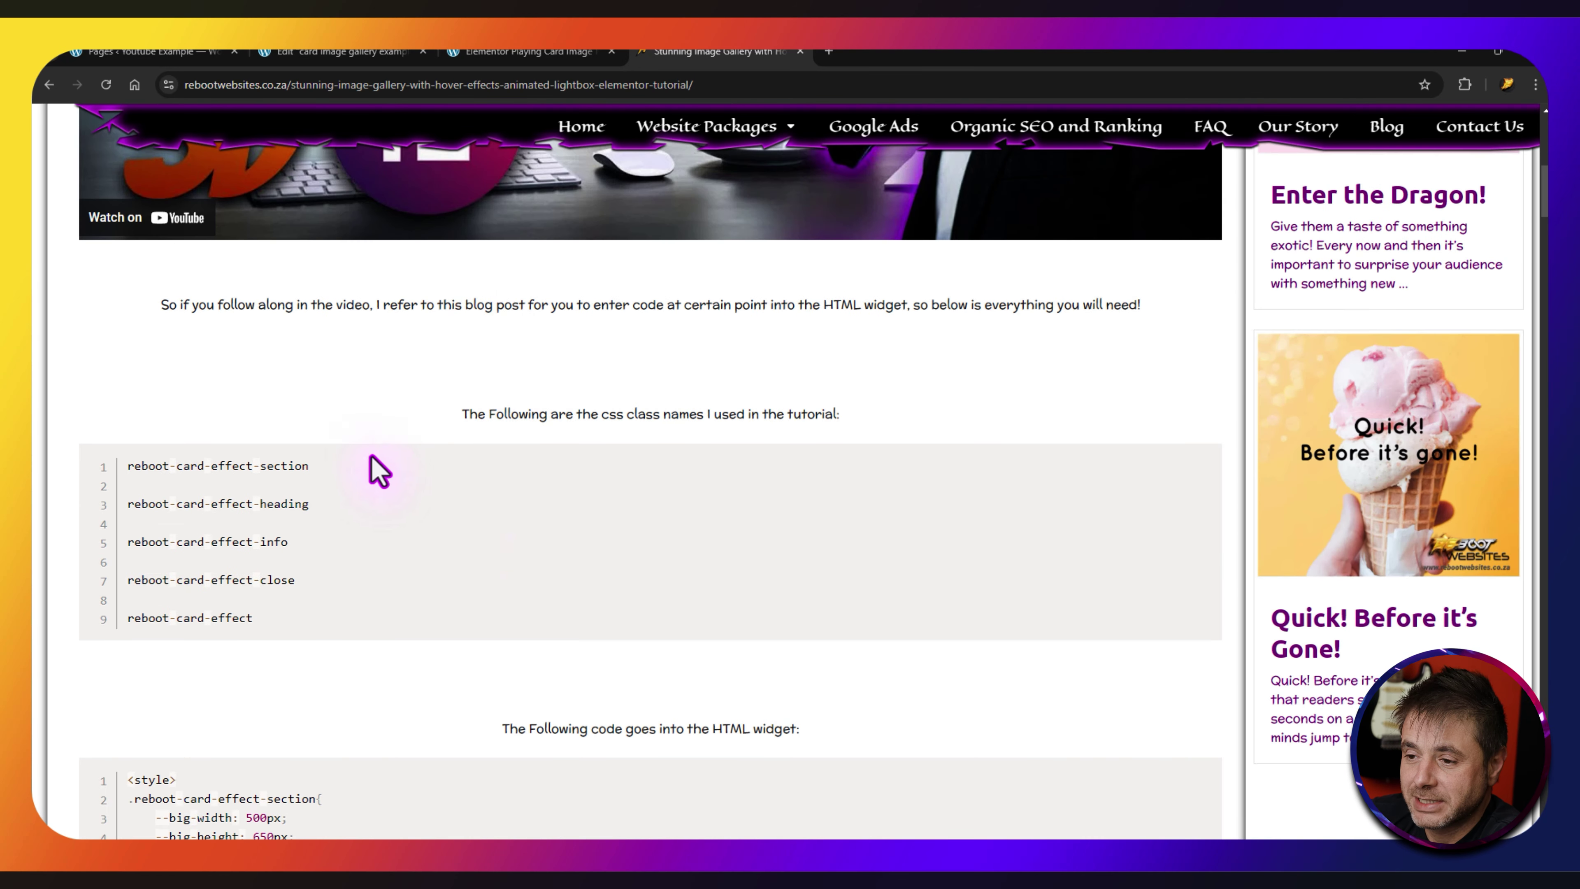
pyautogui.moveTo(323, 465); pyautogui.dragTo(129, 467)
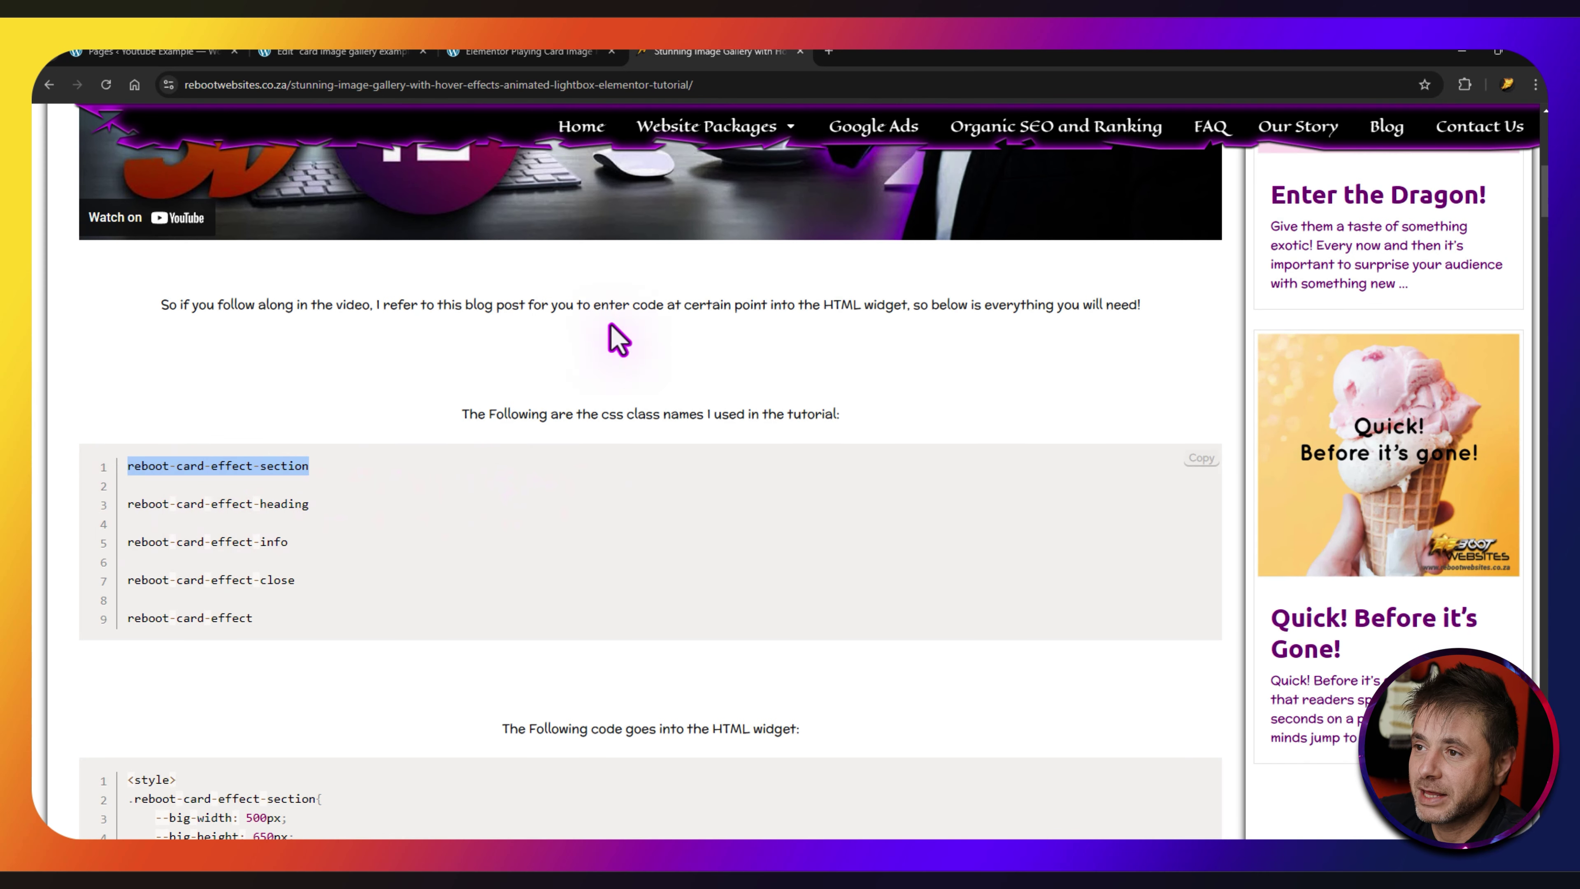
pyautogui.click(211, 53)
pyautogui.click(320, 581)
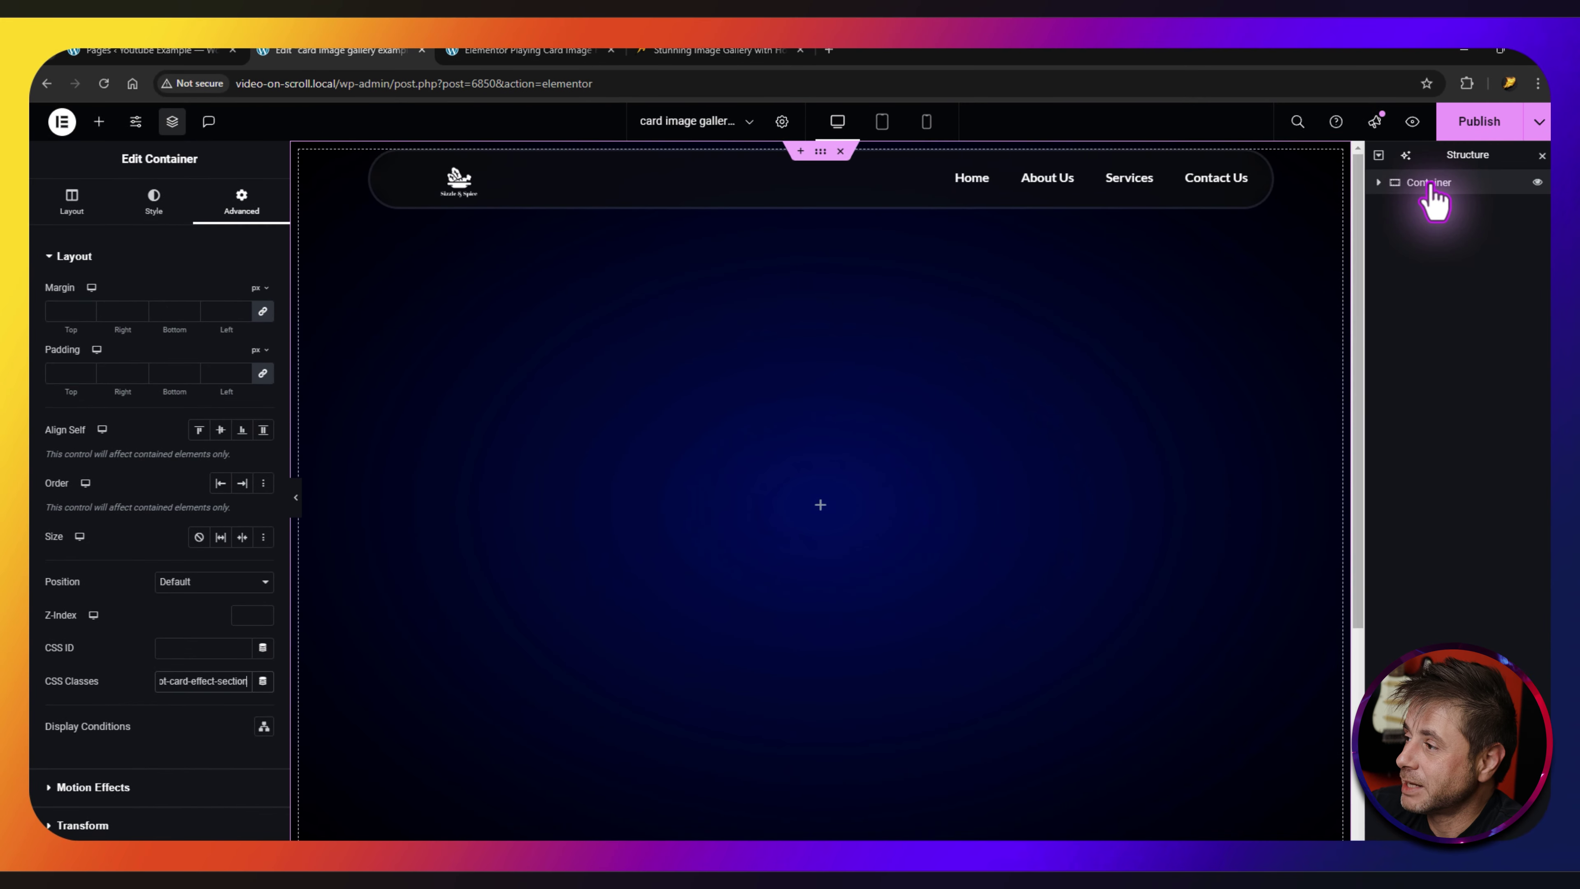
# Step: Rename the container to 'Section For Cards' in the Structure panel
pyautogui.doubleClick(1429, 182)
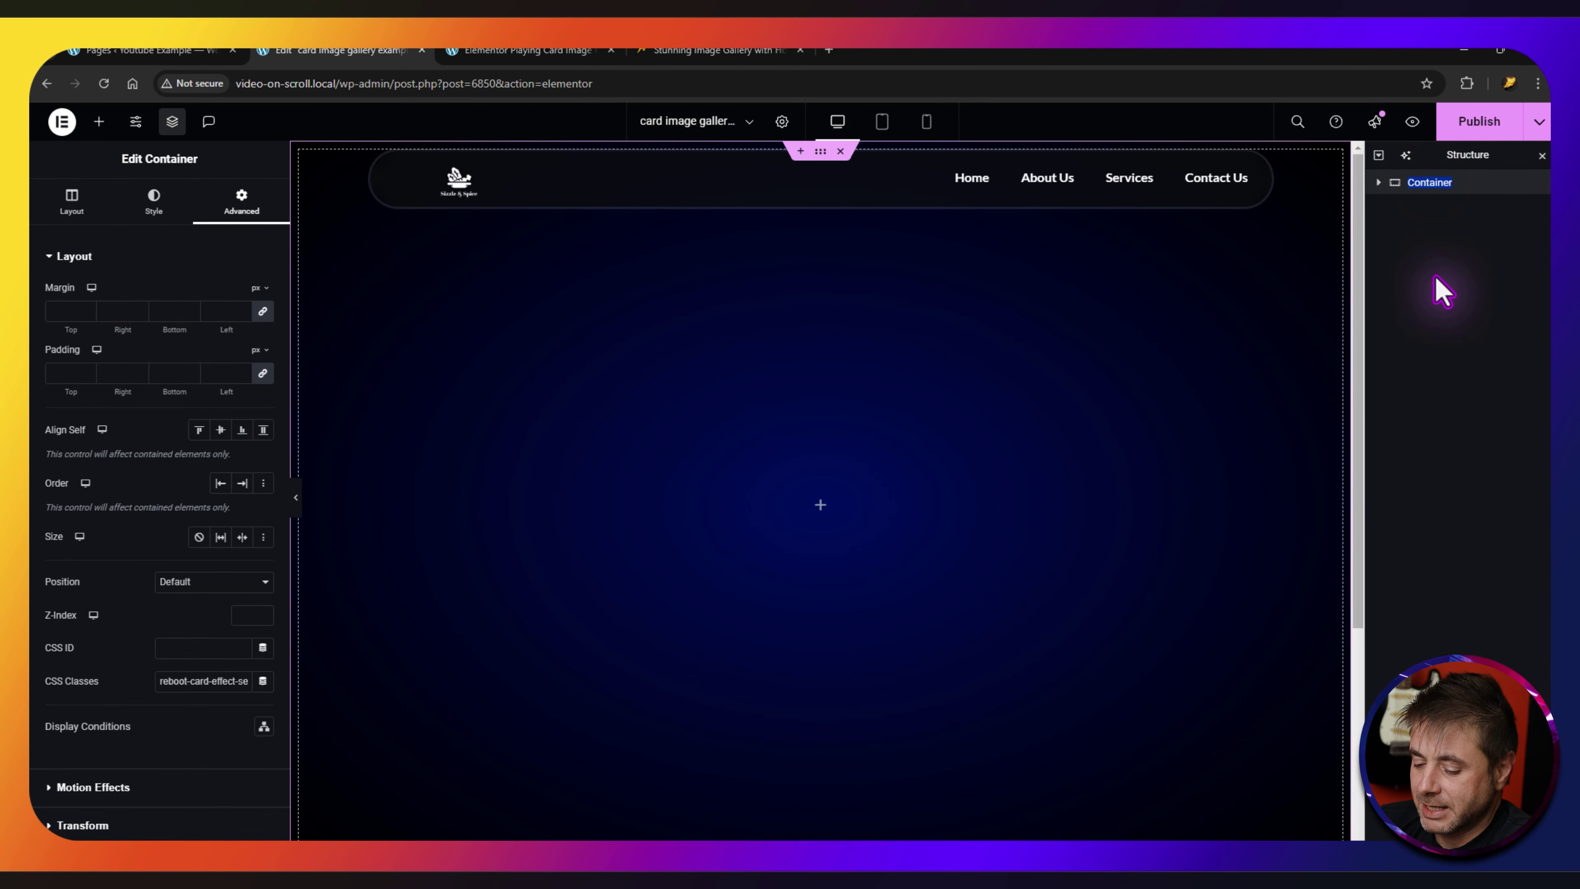
pyautogui.write('Section')
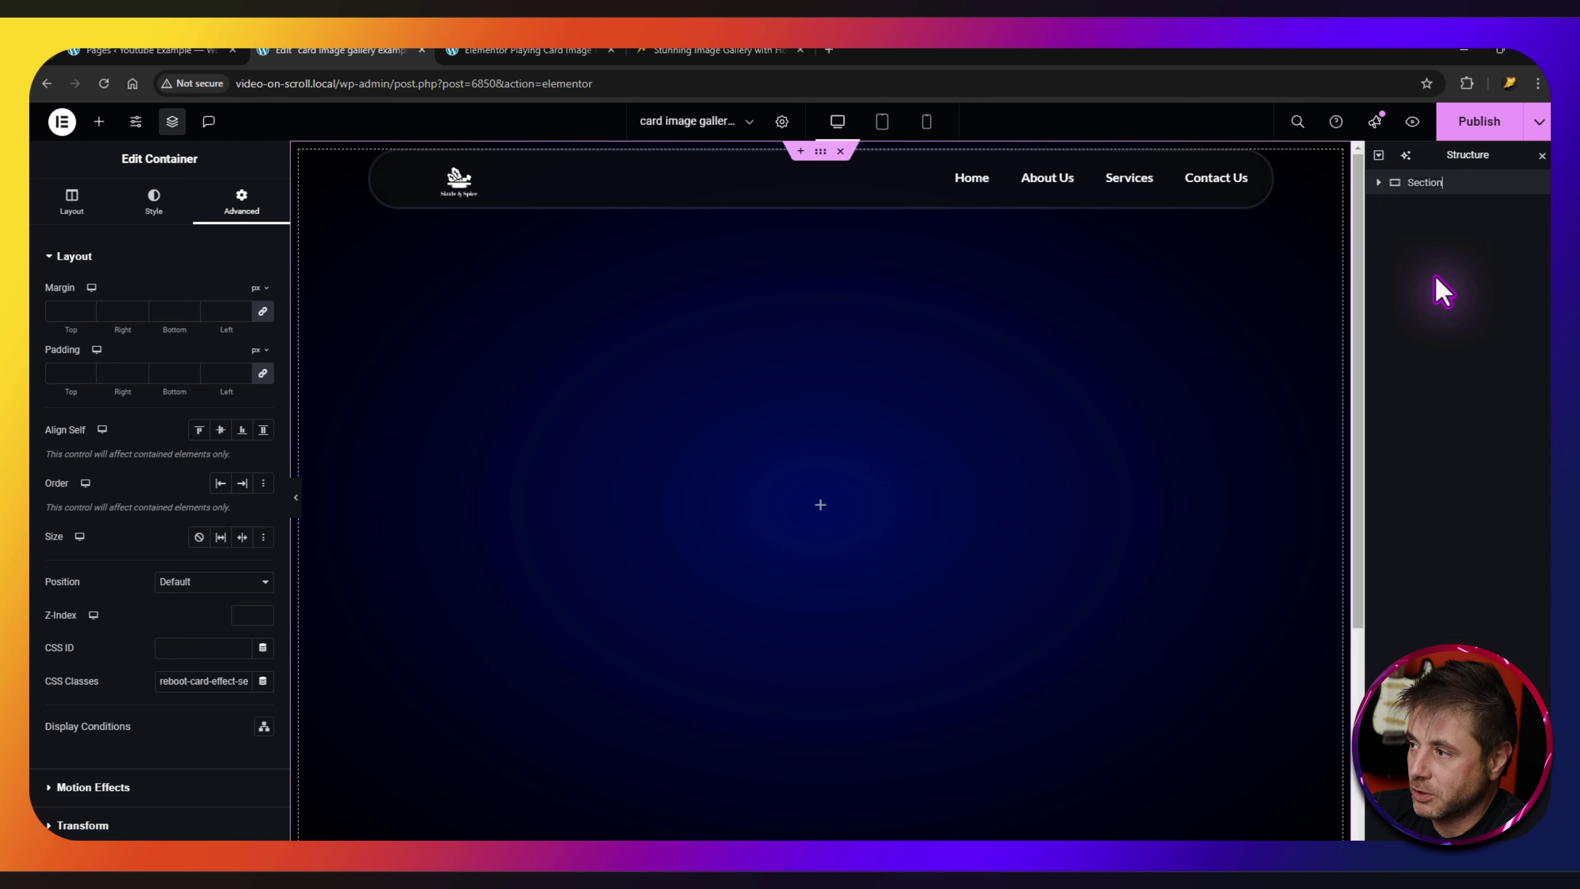
pyautogui.write(' For Cards')
pyautogui.press('Return')
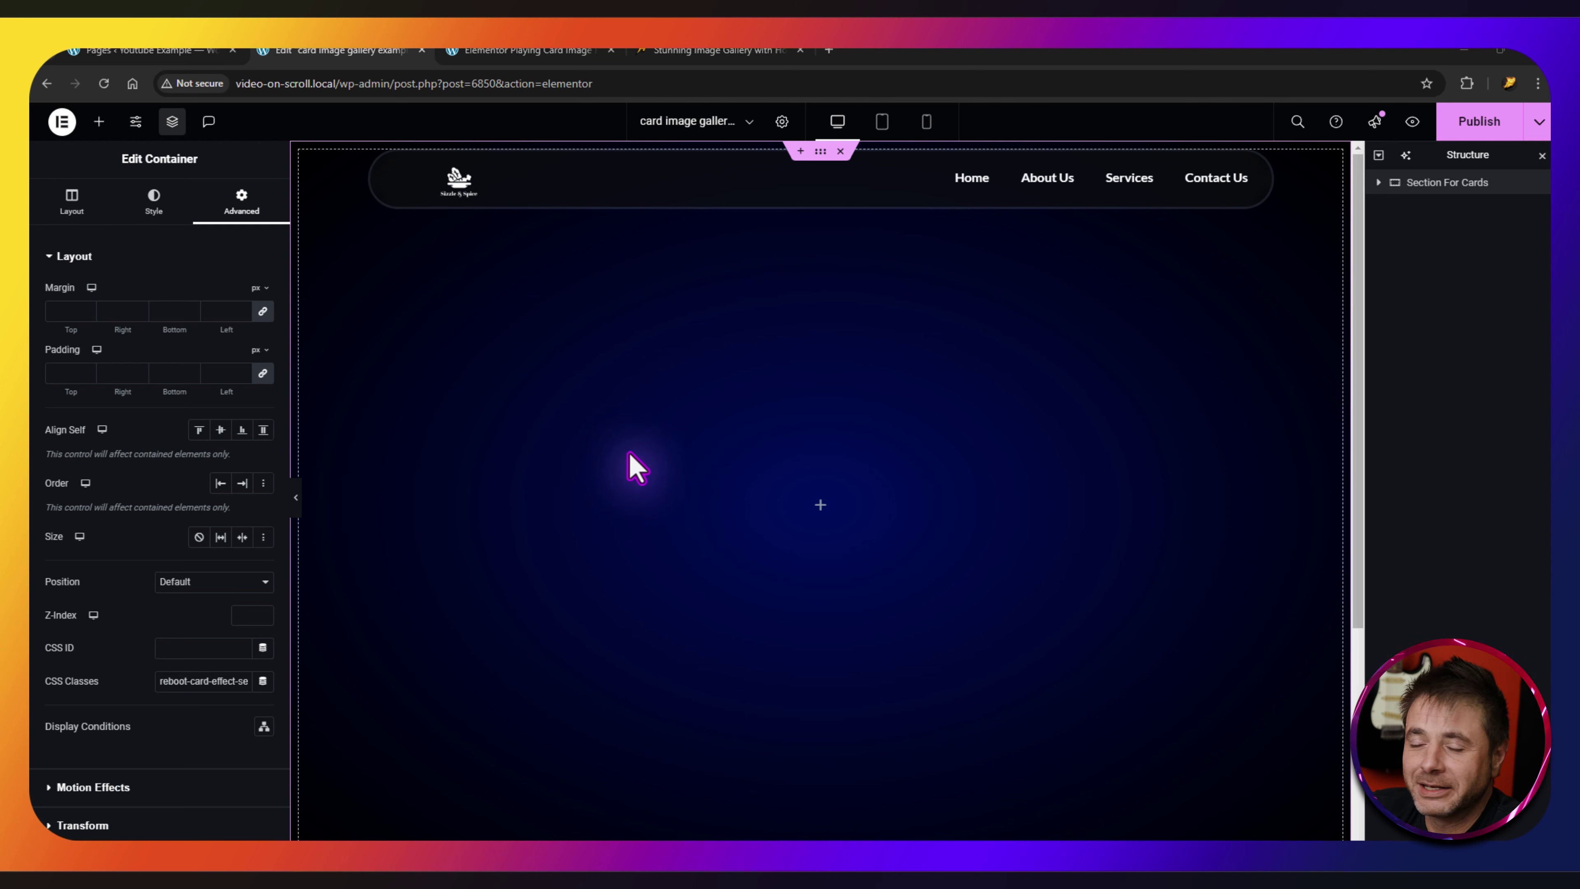
pyautogui.click(513, 51)
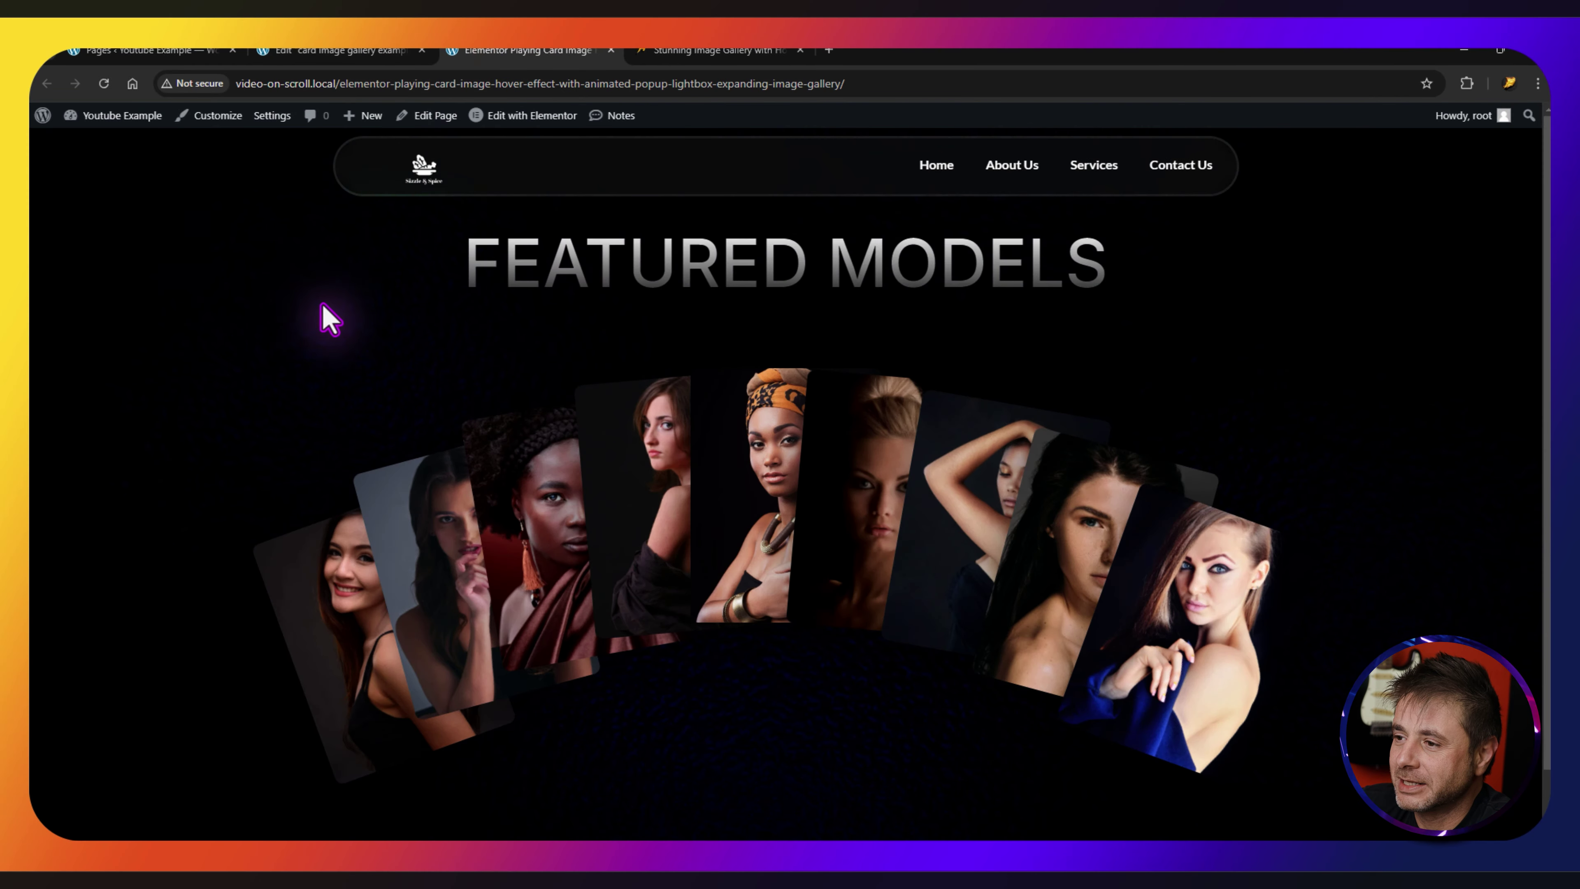
# Step: Preview a model card's lightbox on the example gallery, then return to the Elementor editor
pyautogui.moveTo(462, 270); pyautogui.dragTo(1122, 282)
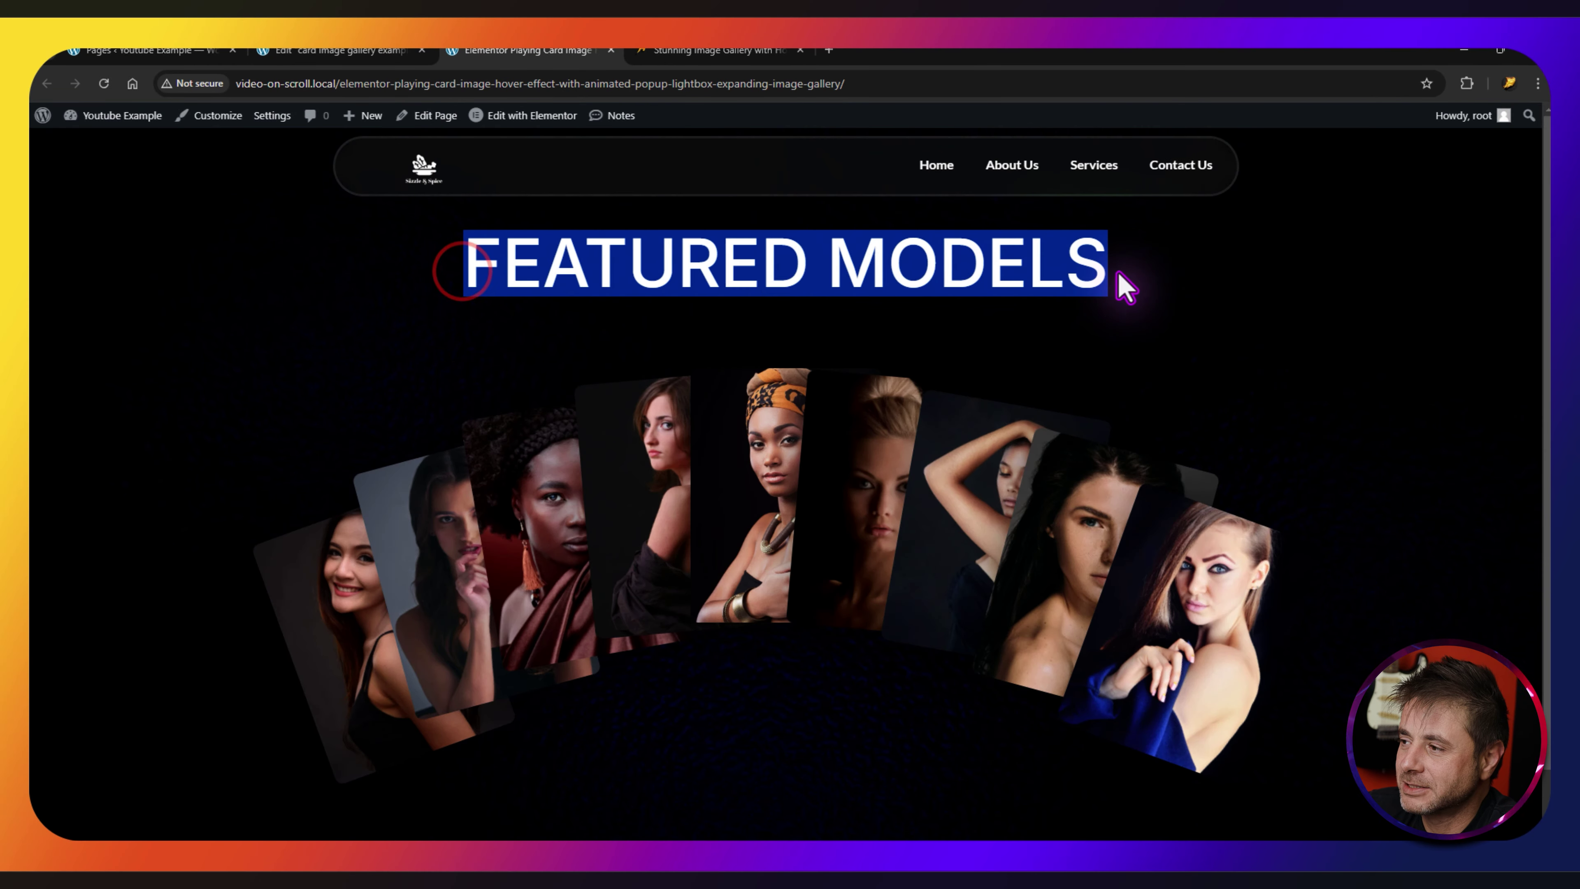
pyautogui.click(1179, 287)
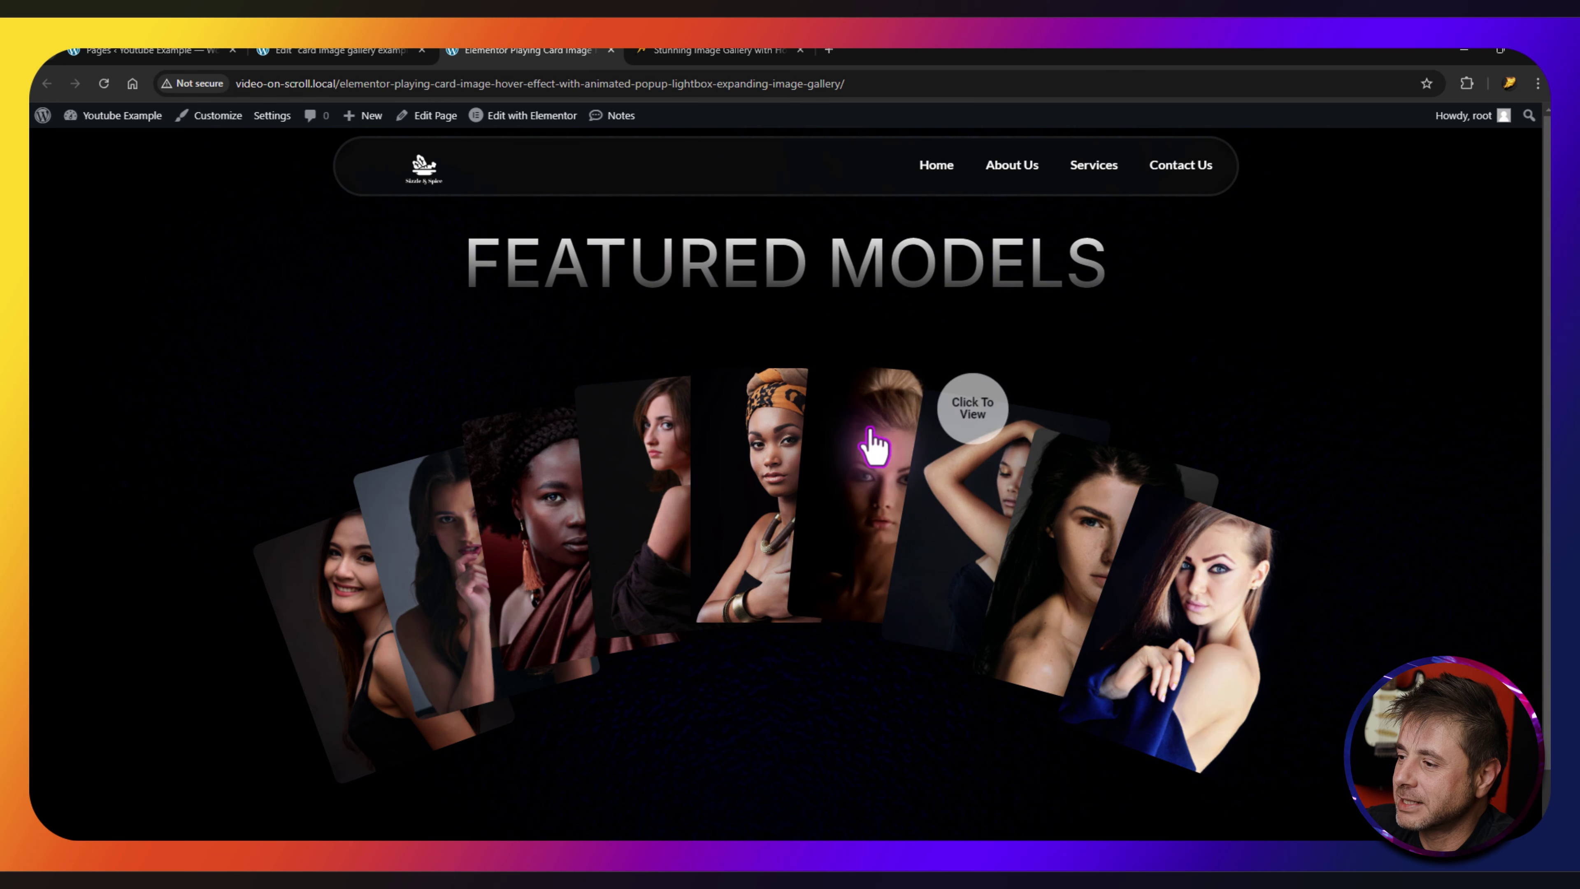
pyautogui.click(865, 444)
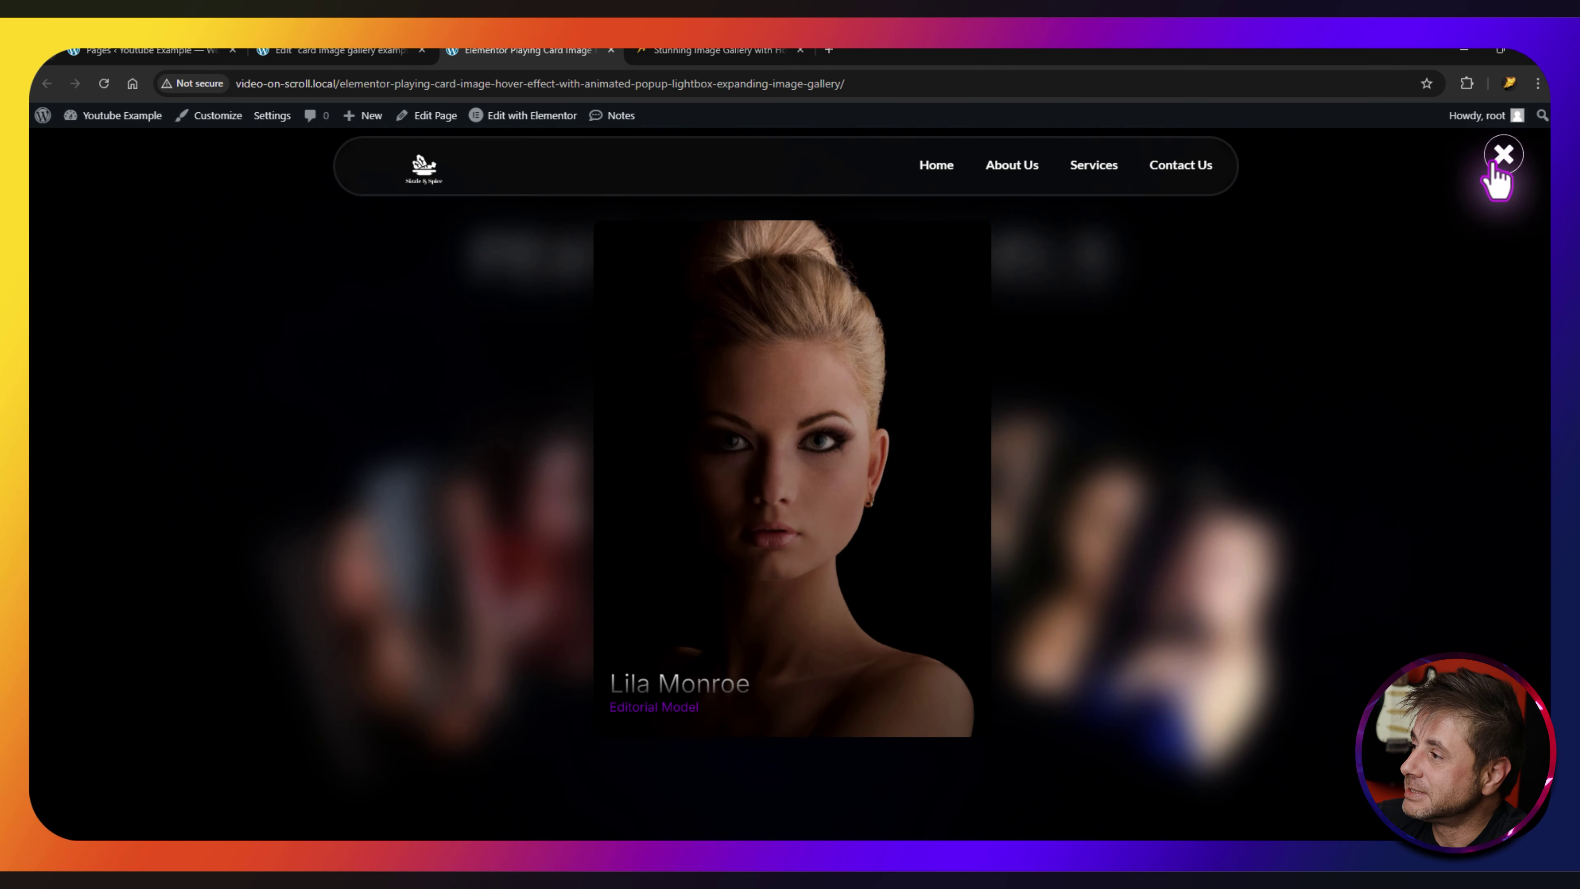
pyautogui.click(1415, 289)
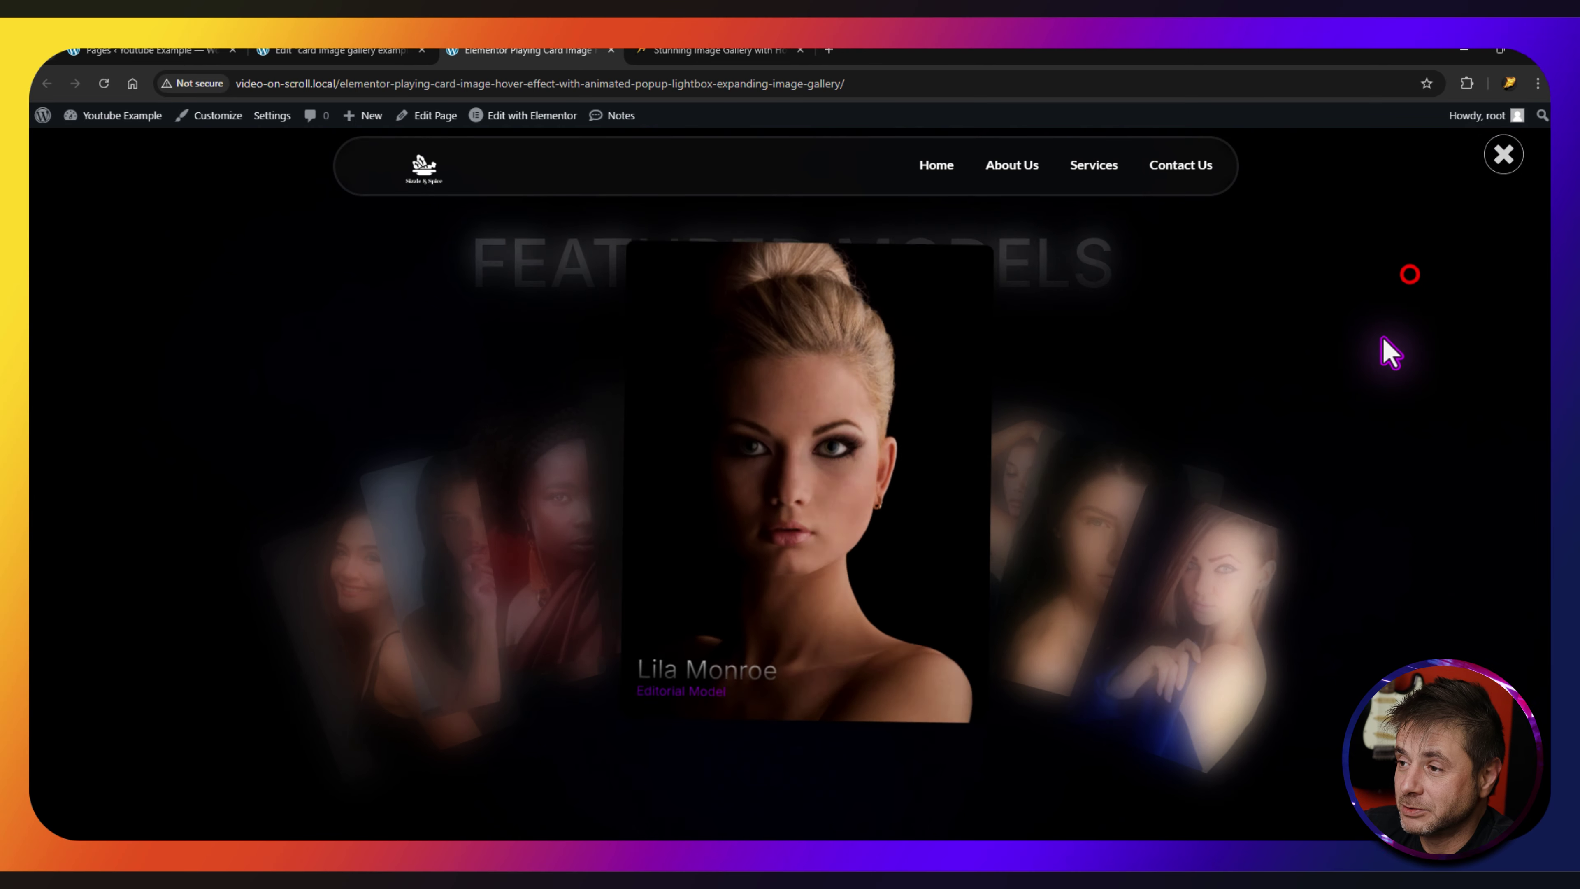
pyautogui.hotkey('ctrl', 'shift', 'Tab')
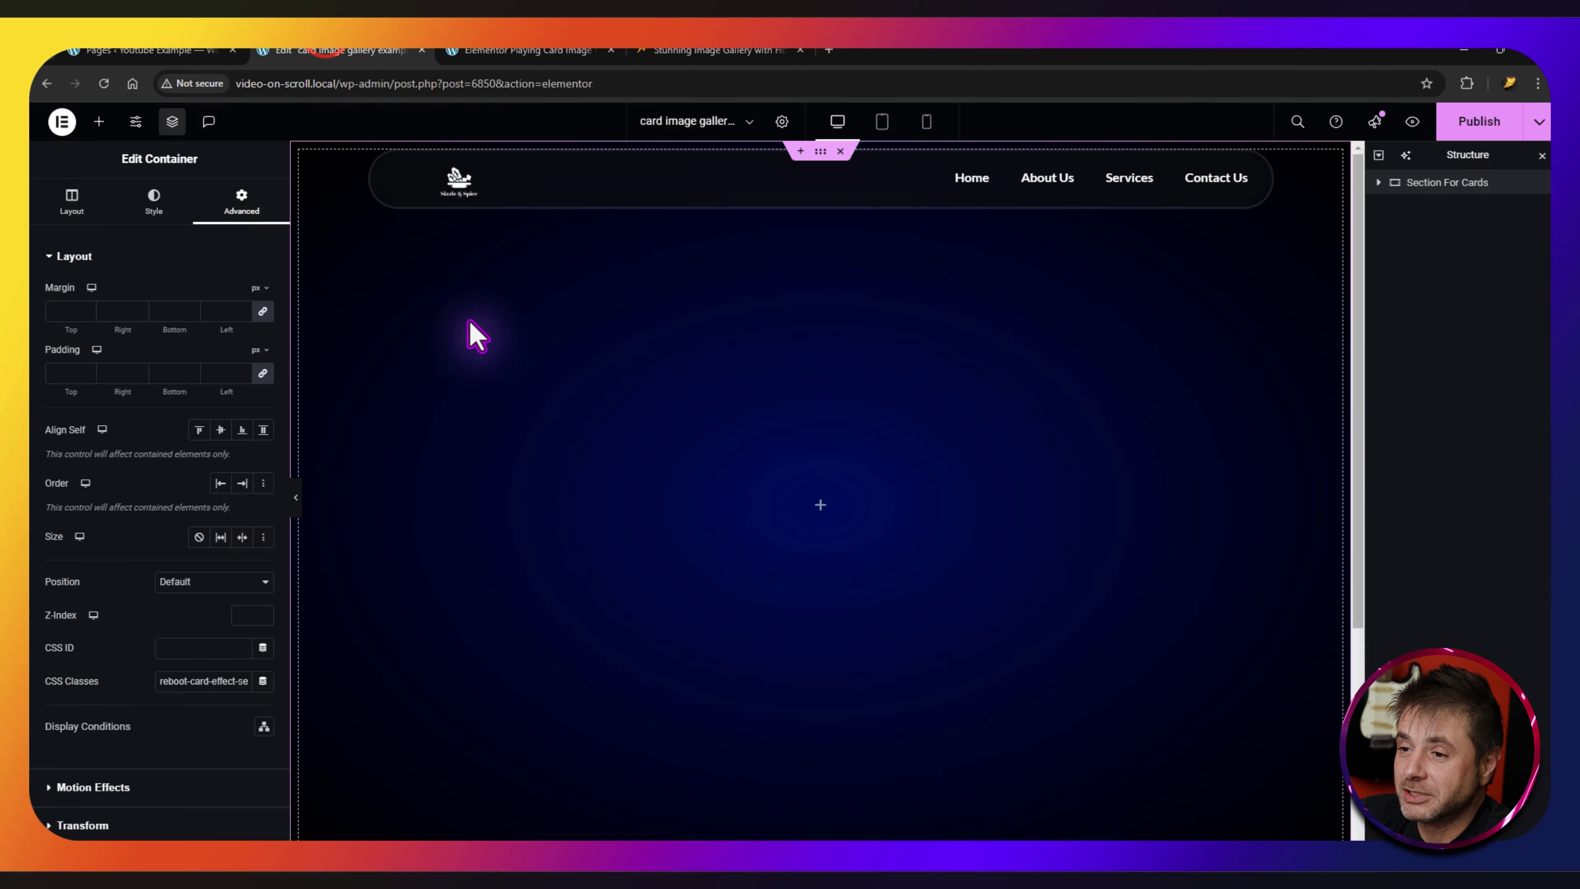
# Step: Stack HTML, Heading, Button and Icon widgets in Section For Cards, in that order
pyautogui.click(98, 122)
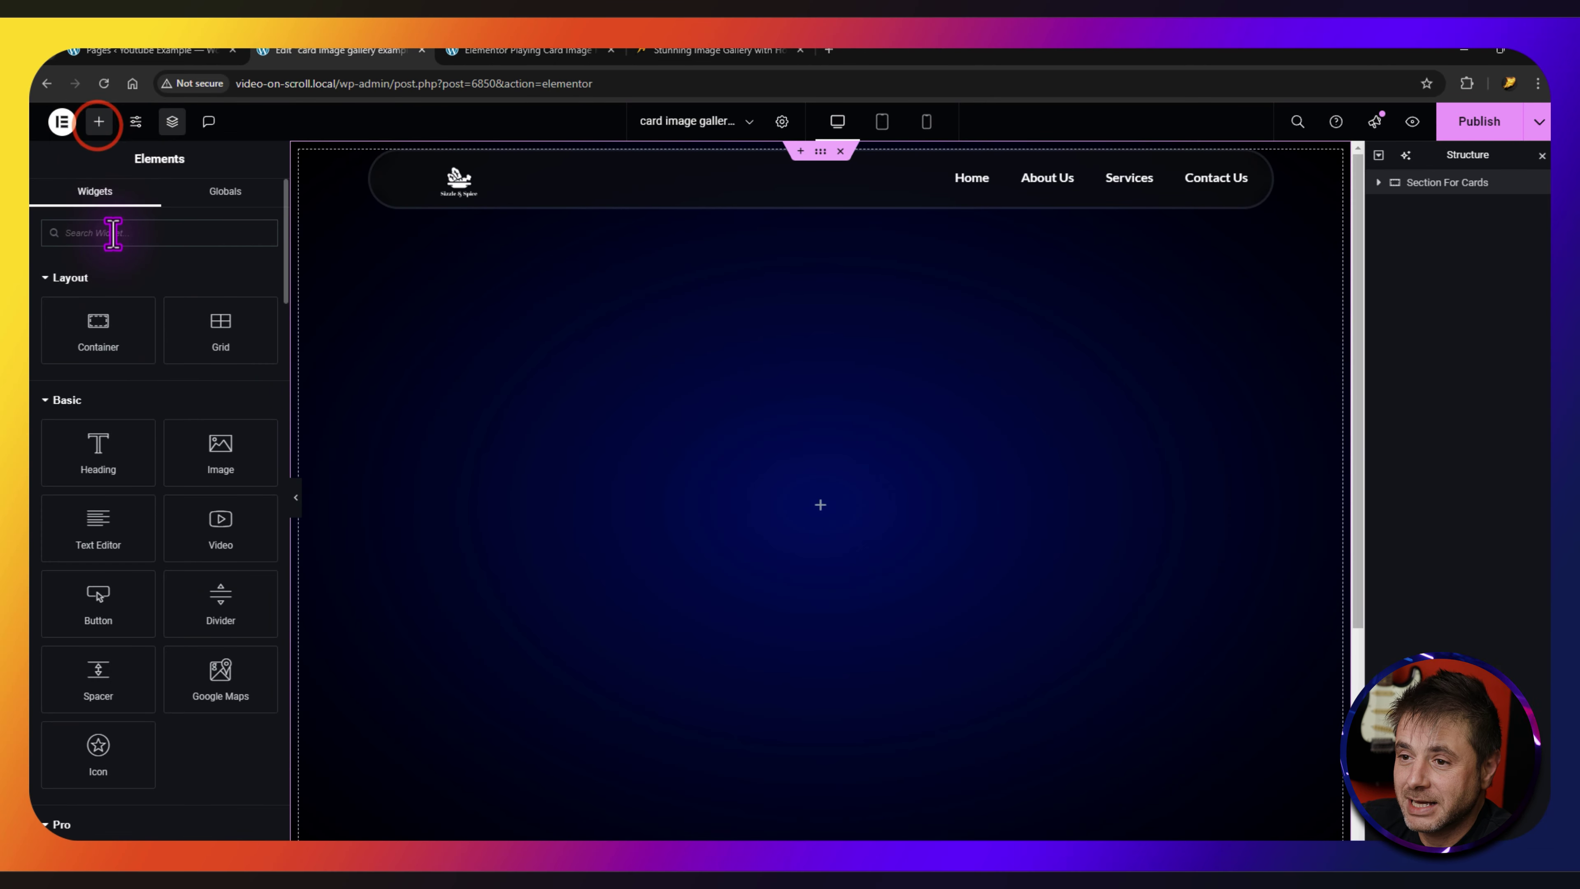
pyautogui.write('html')
pyautogui.moveTo(99, 283); pyautogui.dragTo(800, 473)
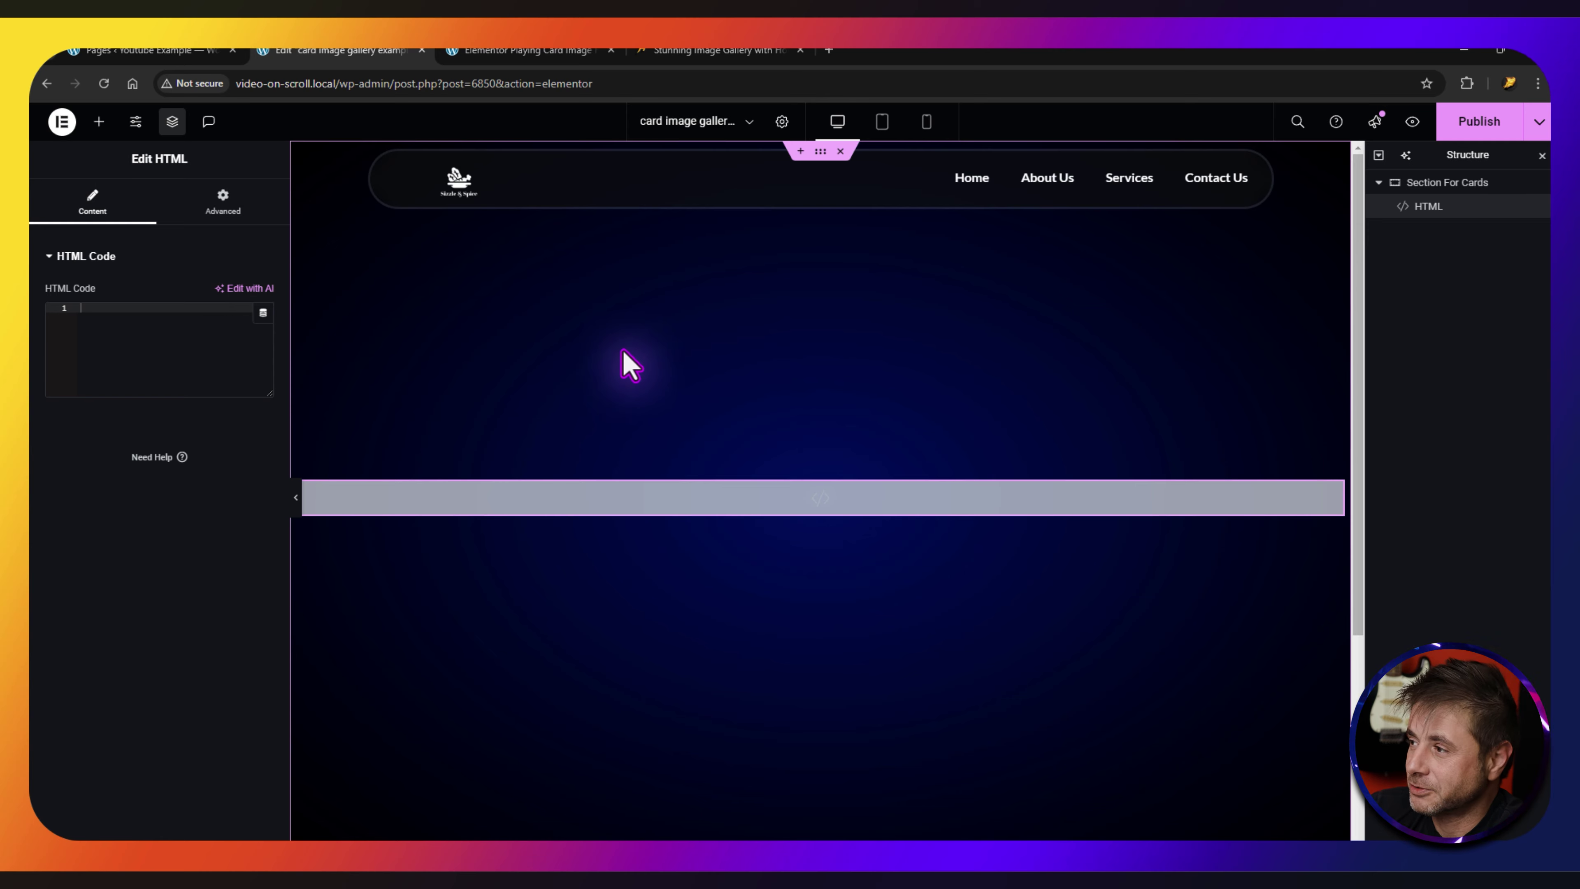
pyautogui.click(99, 121)
pyautogui.moveTo(96, 449); pyautogui.dragTo(695, 515)
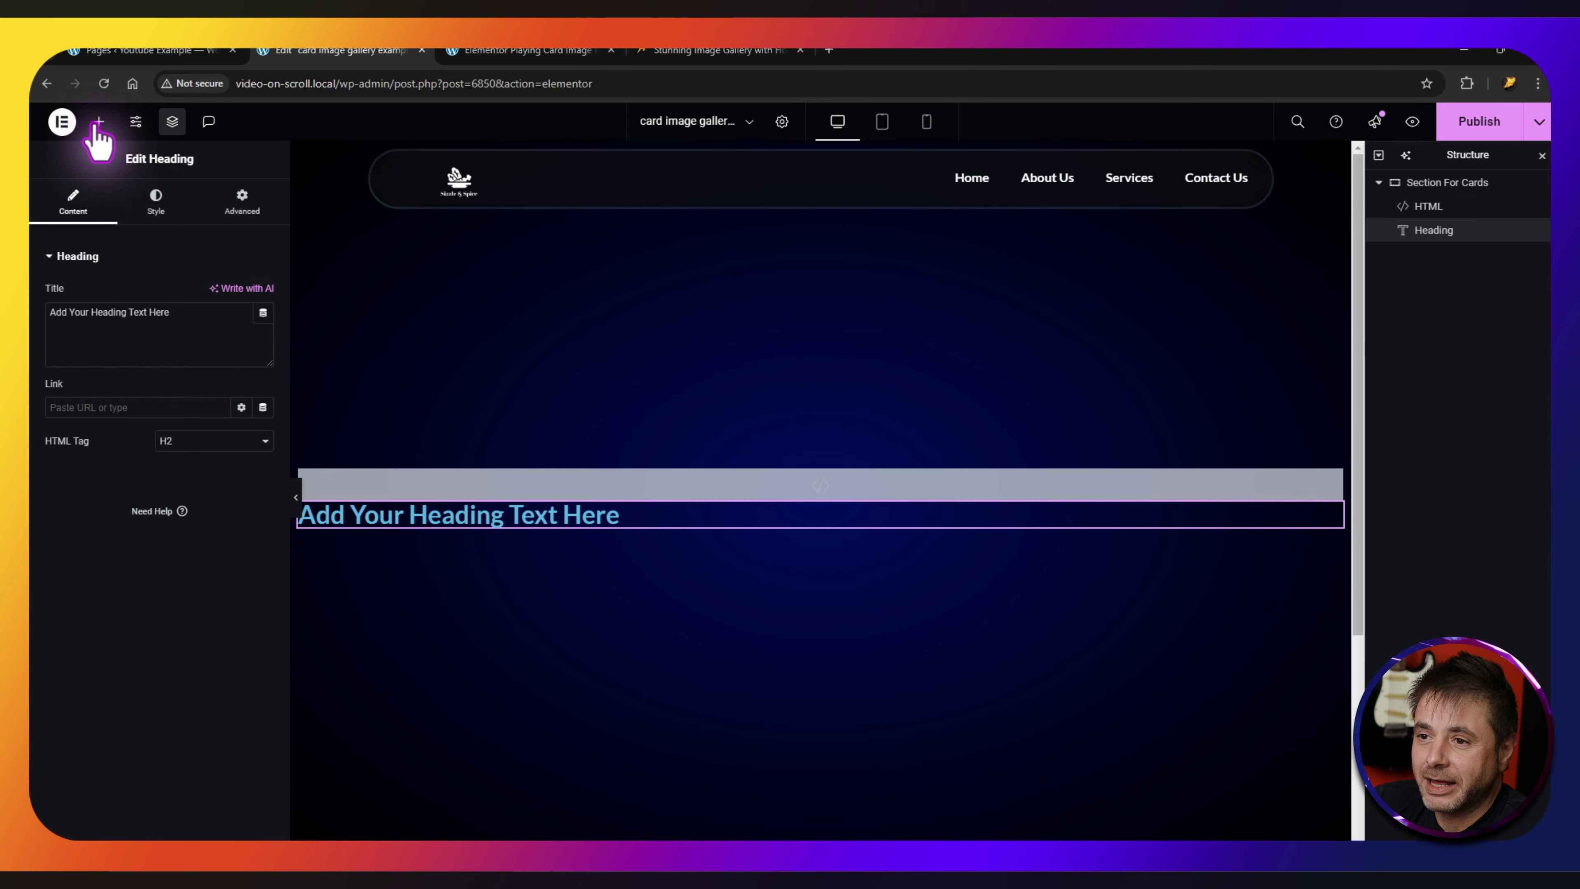
pyautogui.click(98, 123)
pyautogui.moveTo(106, 603); pyautogui.dragTo(645, 545)
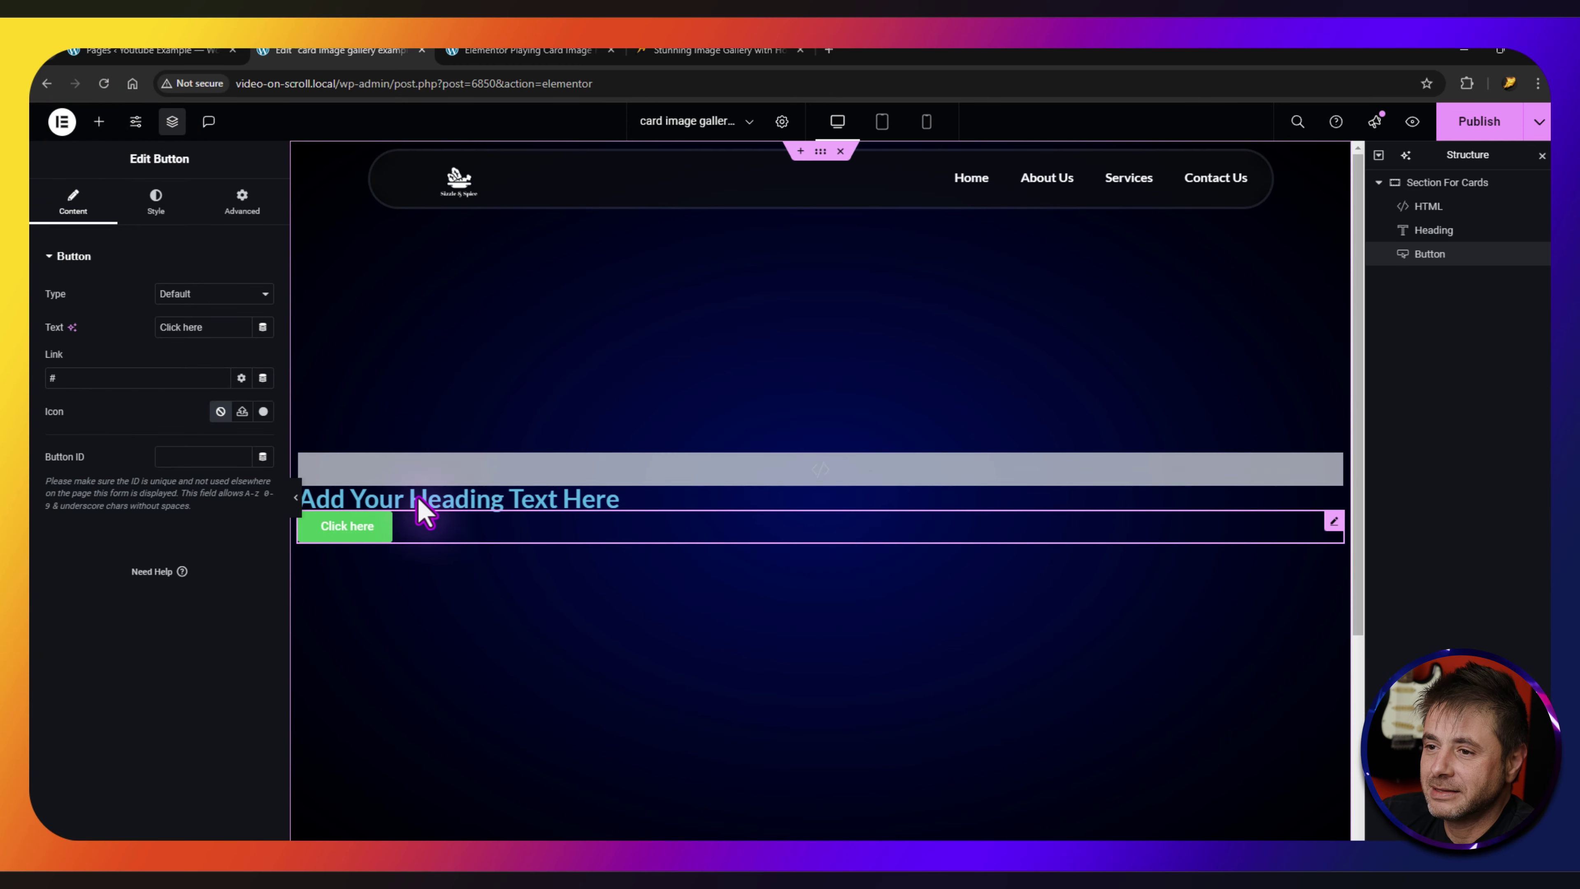
pyautogui.click(99, 121)
pyautogui.write('icon')
pyautogui.moveTo(99, 283); pyautogui.dragTo(506, 543)
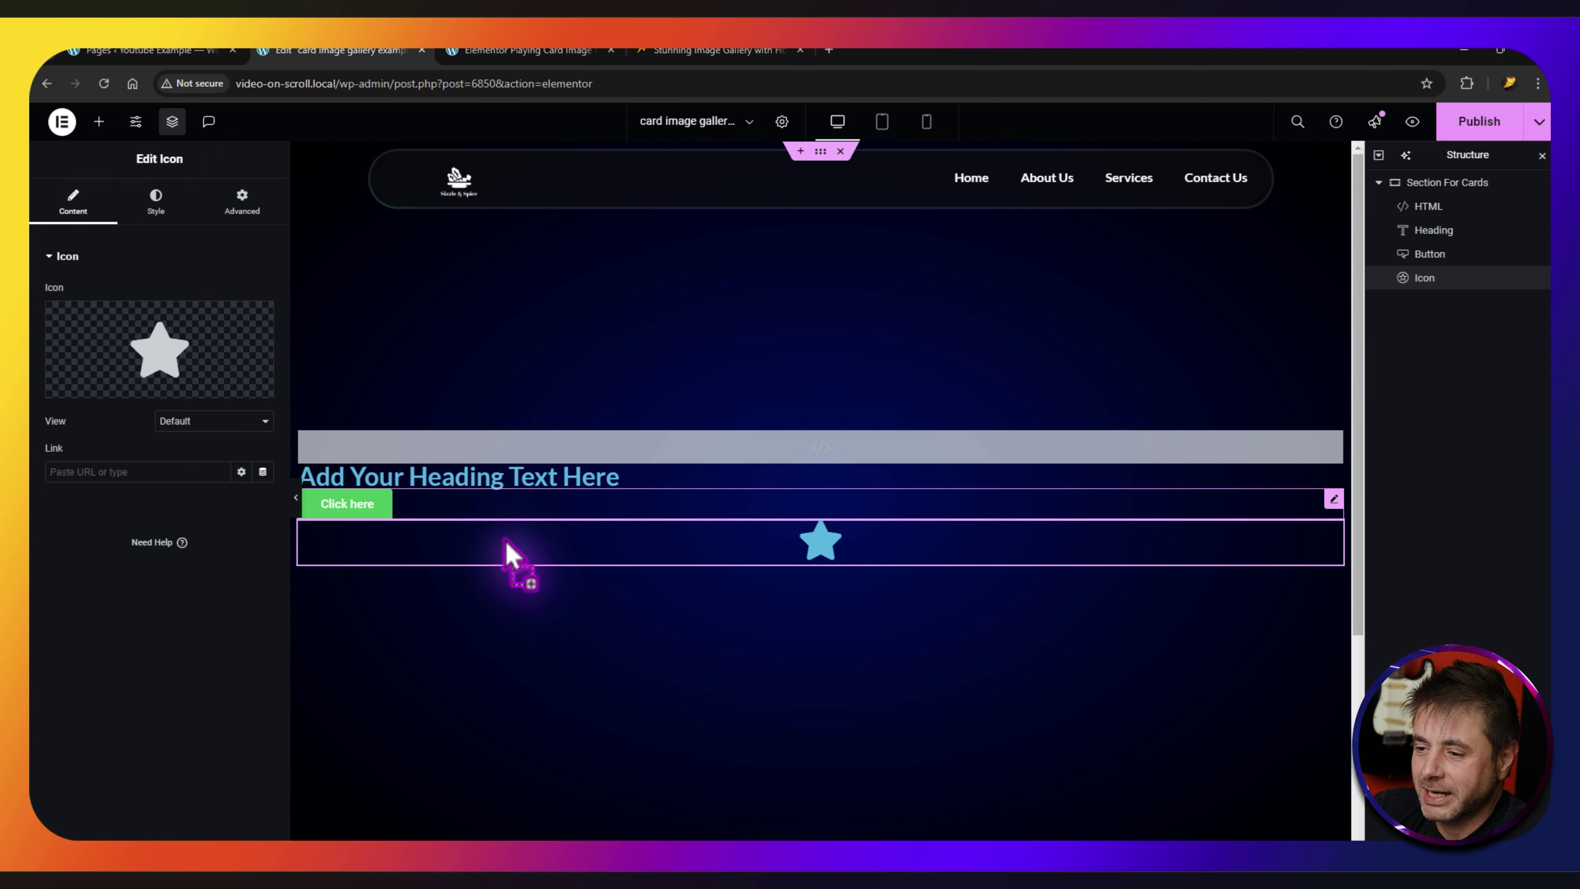
# Step: Retitle the heading 'Featured Models', centre it and colour it white
pyautogui.click(664, 482)
pyautogui.hotkey('ctrl', 'a')
pyautogui.write('Featured Models')
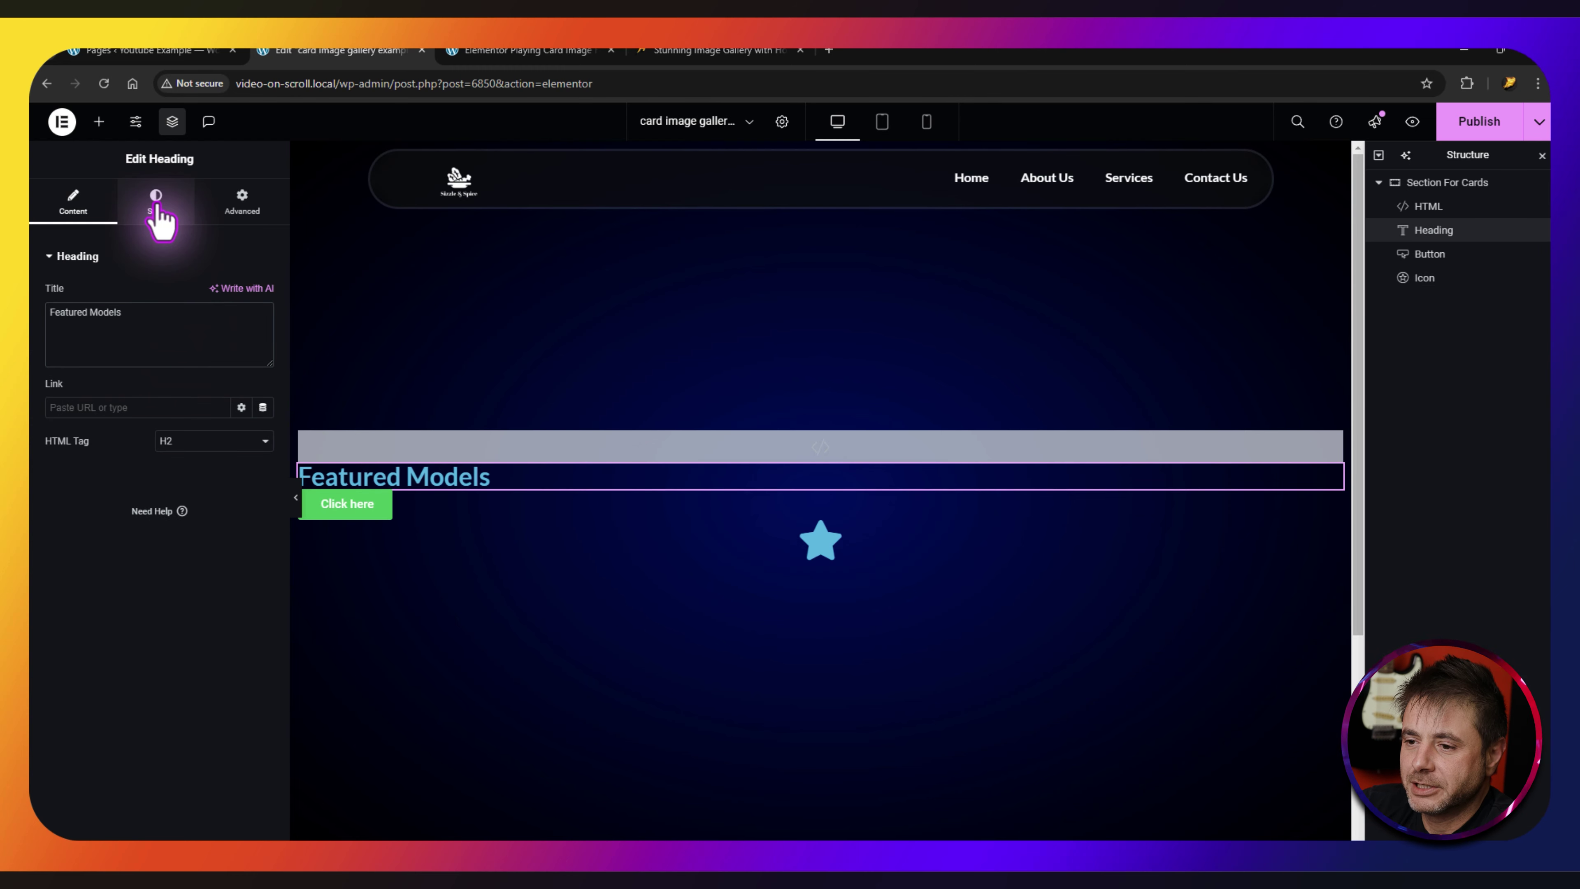
pyautogui.click(155, 205)
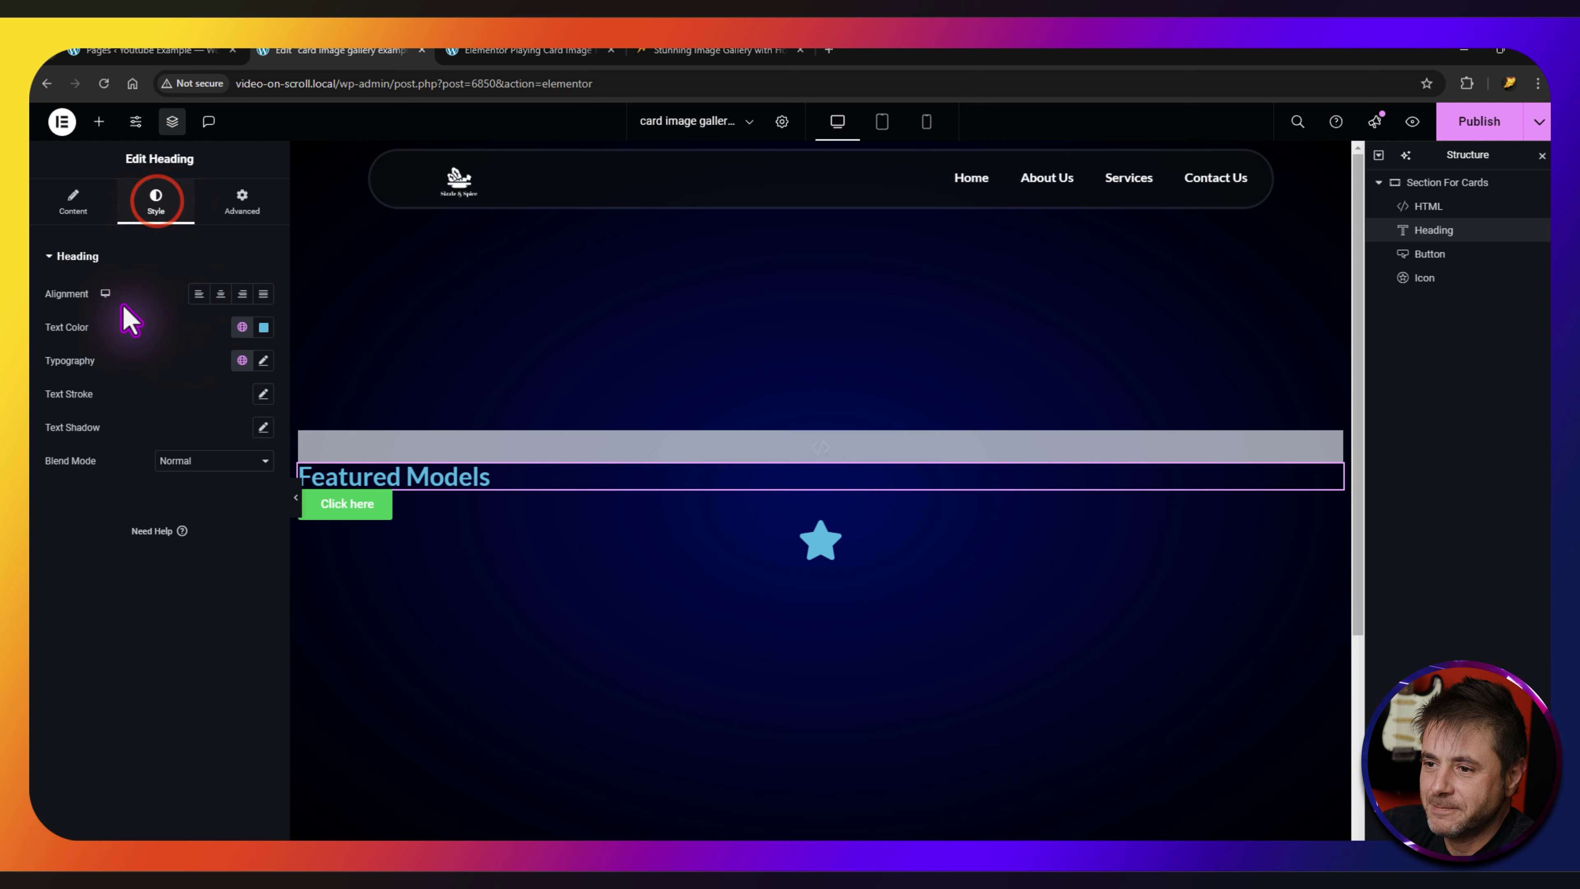
pyautogui.click(220, 293)
pyautogui.click(263, 327)
pyautogui.moveTo(249, 405); pyautogui.dragTo(148, 388)
pyautogui.click(133, 328)
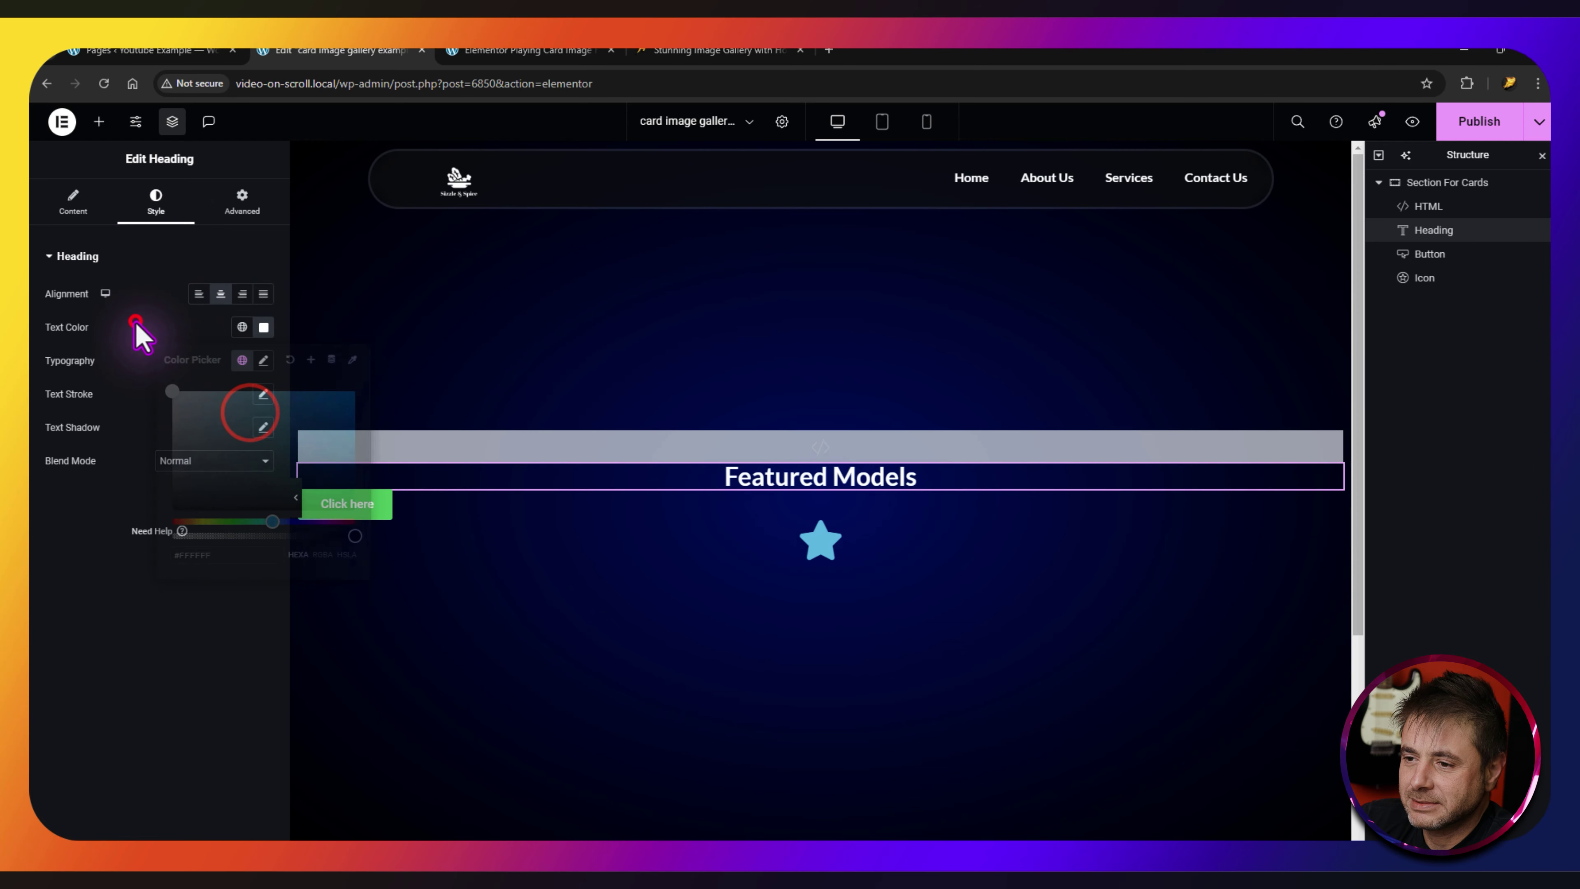
# Step: Set the heading typography to weight 400, size 85 px and uppercase
pyautogui.click(262, 361)
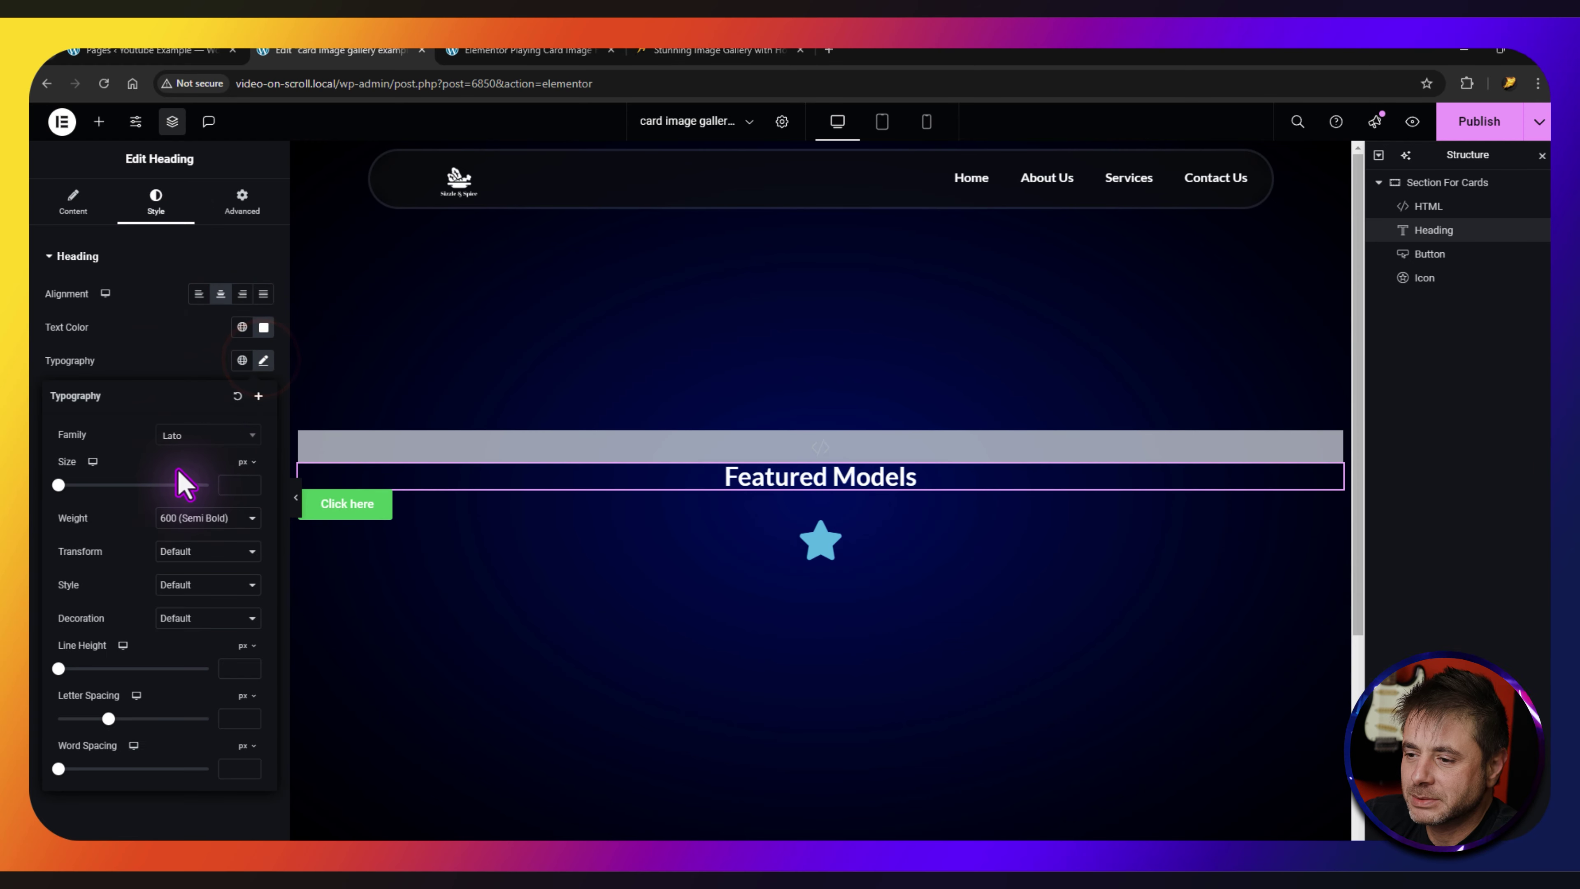
pyautogui.click(202, 519)
pyautogui.click(181, 582)
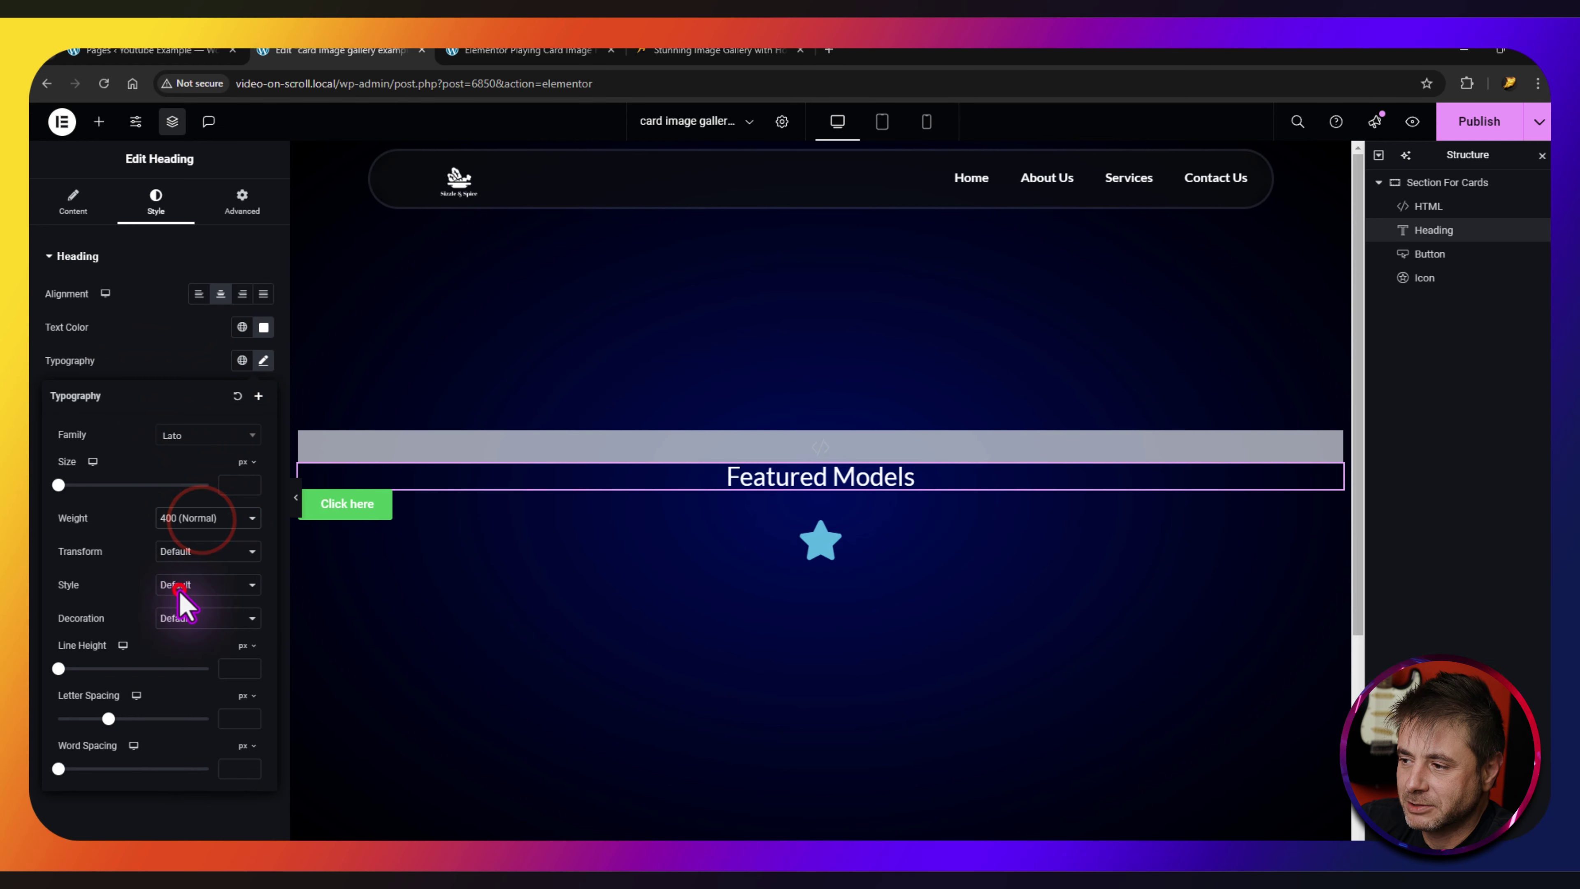
pyautogui.click(232, 485)
pyautogui.write('85')
pyautogui.click(216, 549)
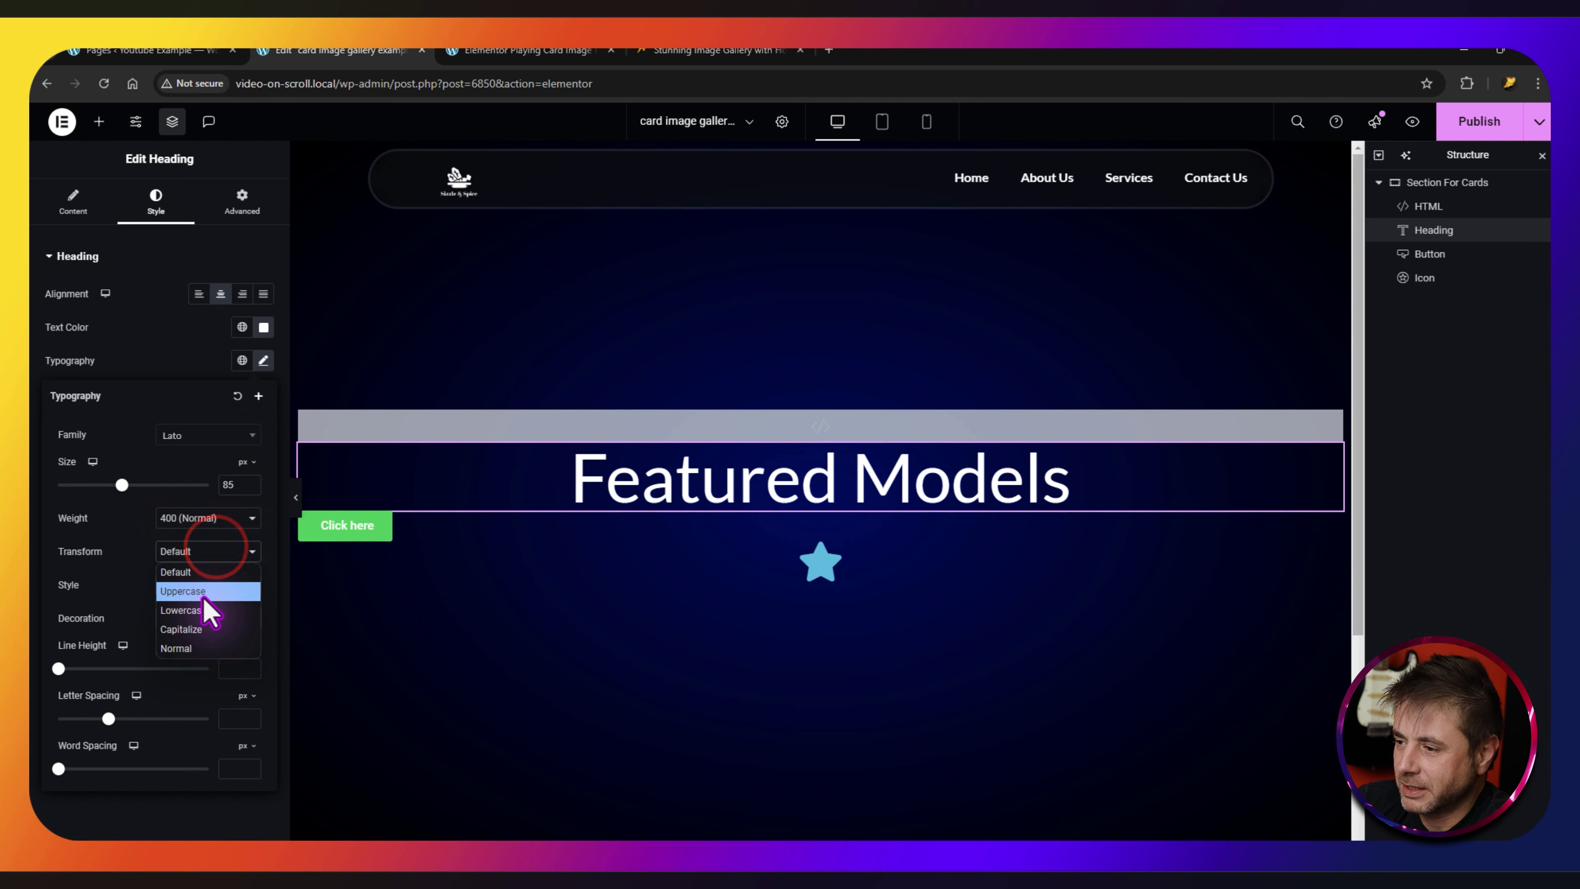
pyautogui.click(204, 595)
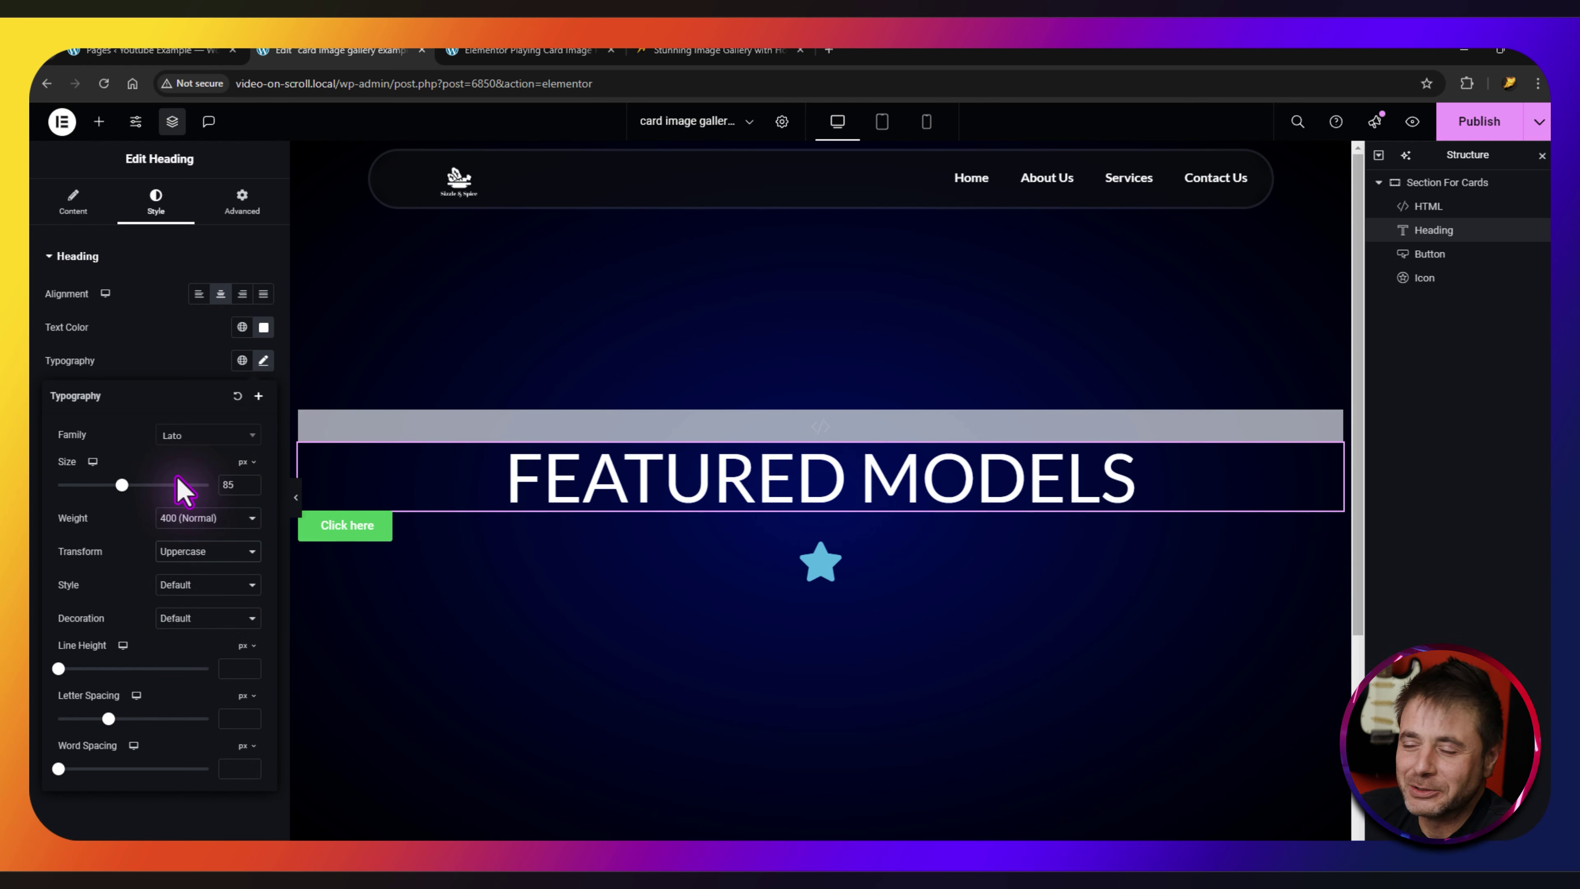
pyautogui.click(577, 505)
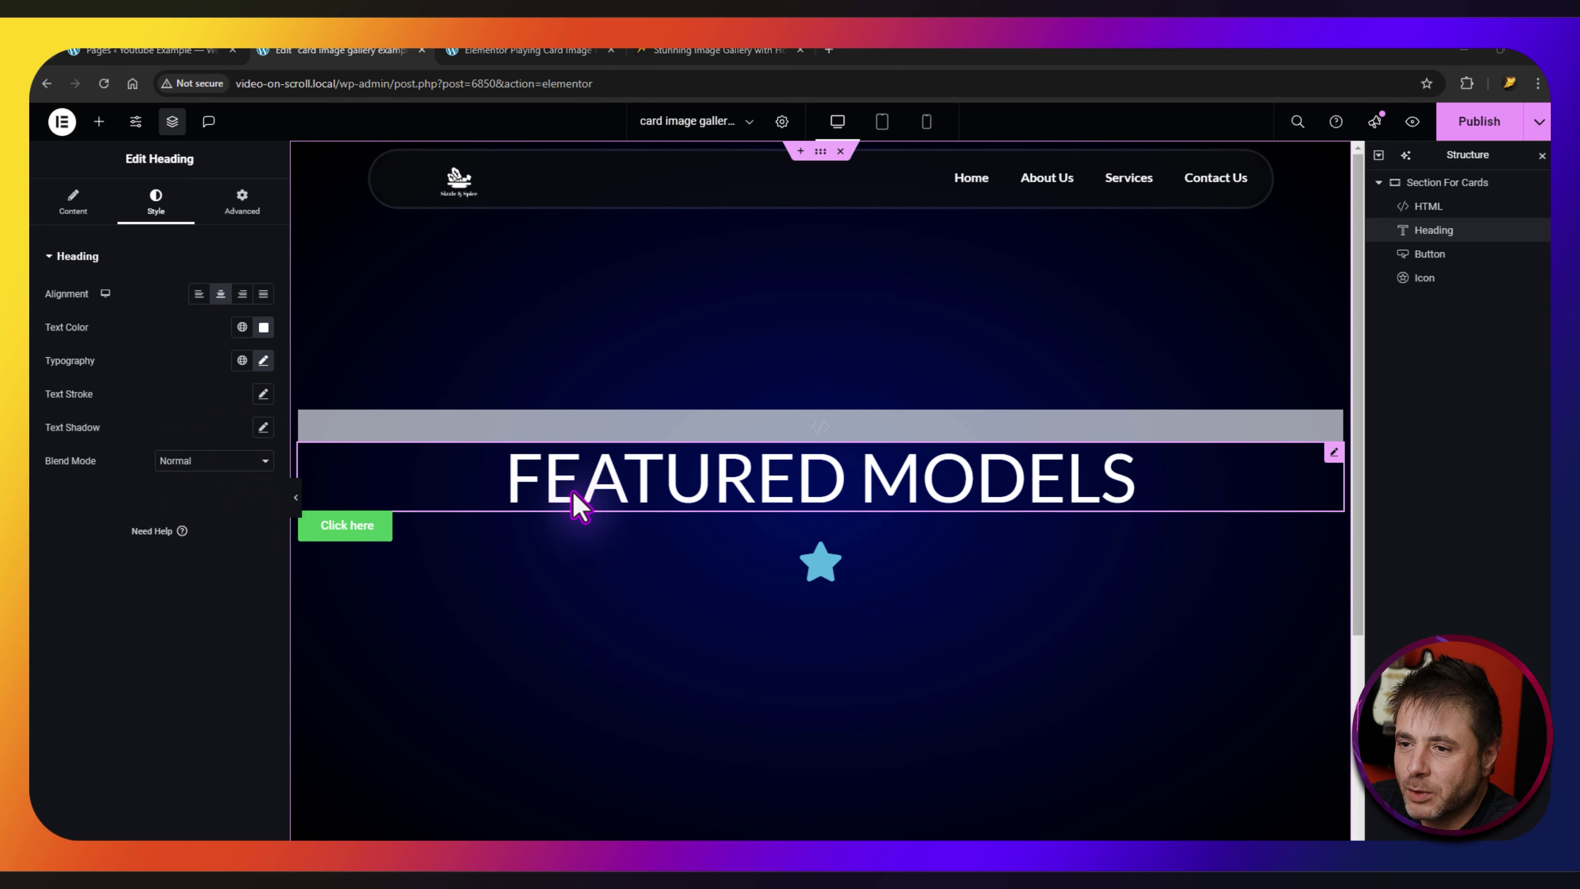
# Step: Change the heading's HTML tag to H1
pyautogui.click(59, 203)
pyautogui.click(195, 441)
pyautogui.click(192, 459)
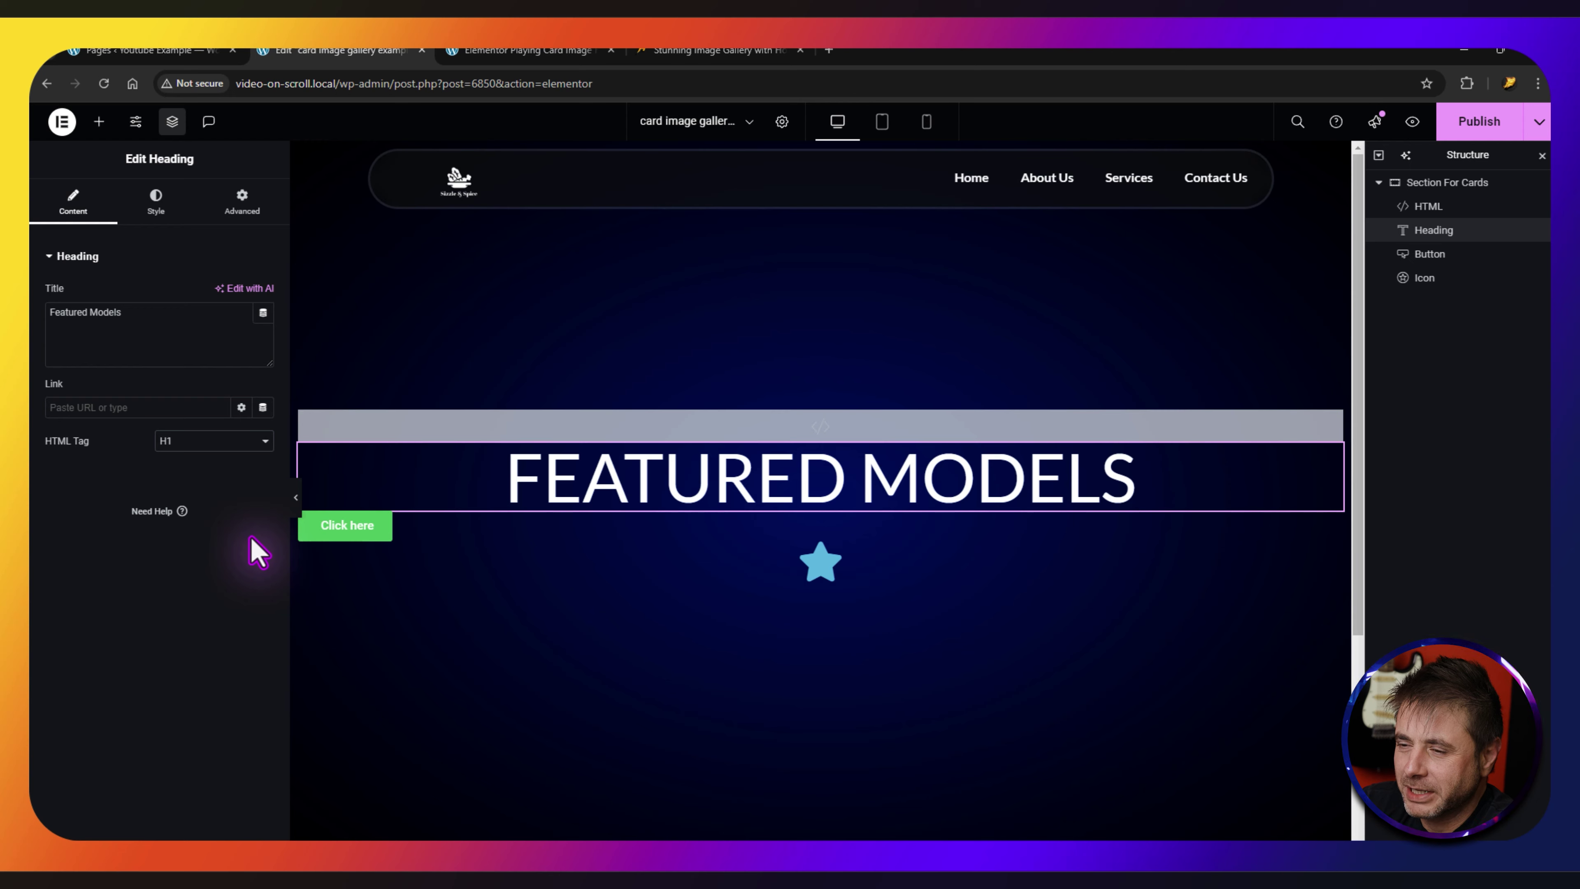
# Step: Unlink the heading margins and give it an 80 px bottom margin
pyautogui.click(233, 209)
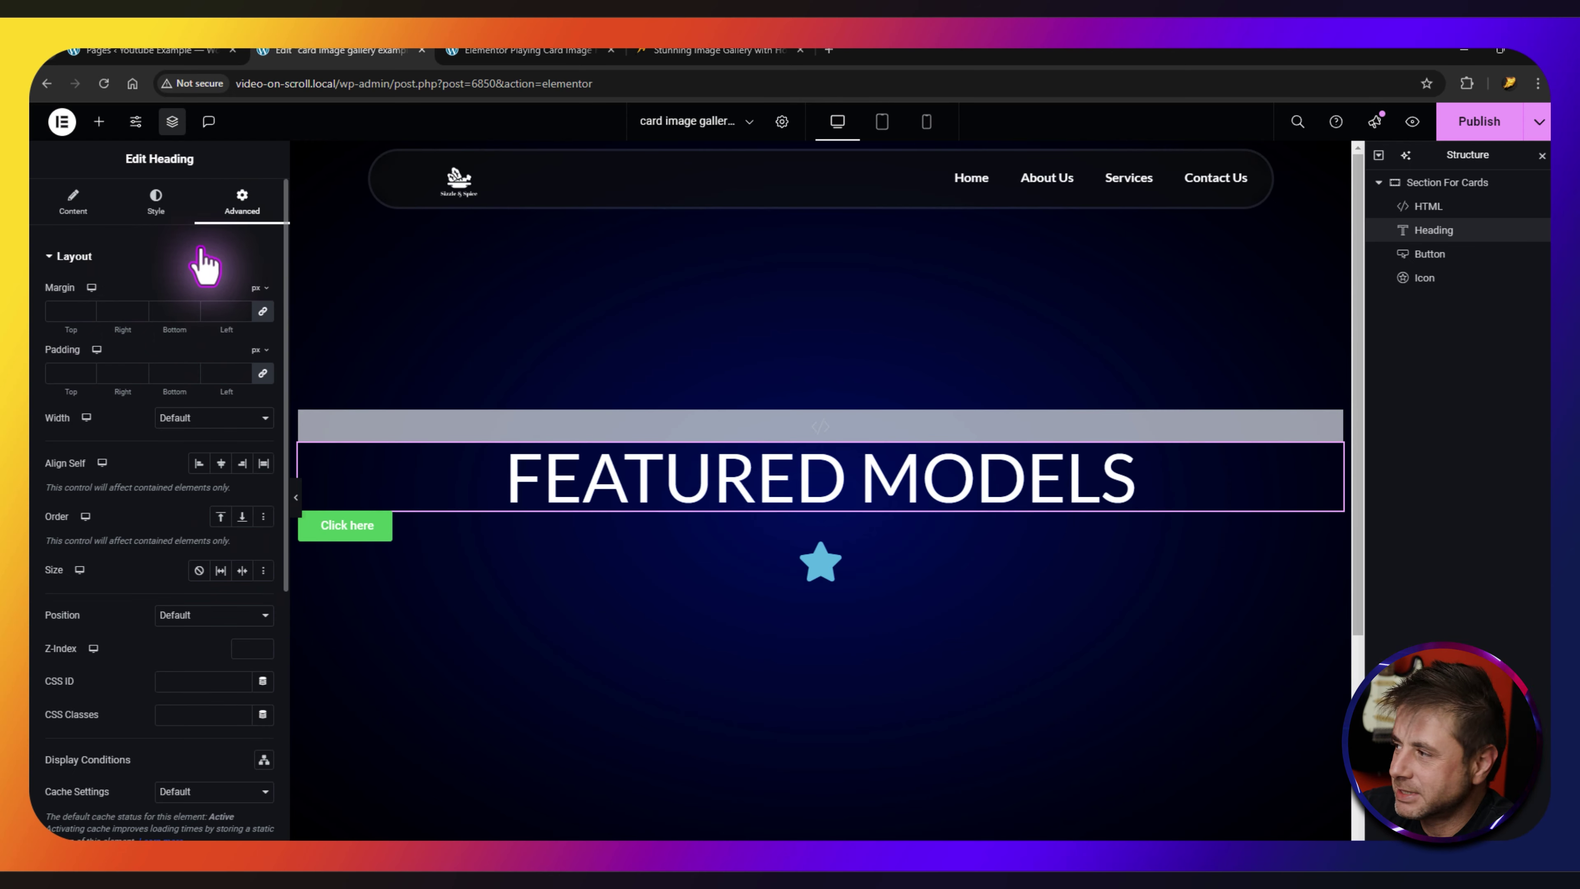
pyautogui.click(263, 311)
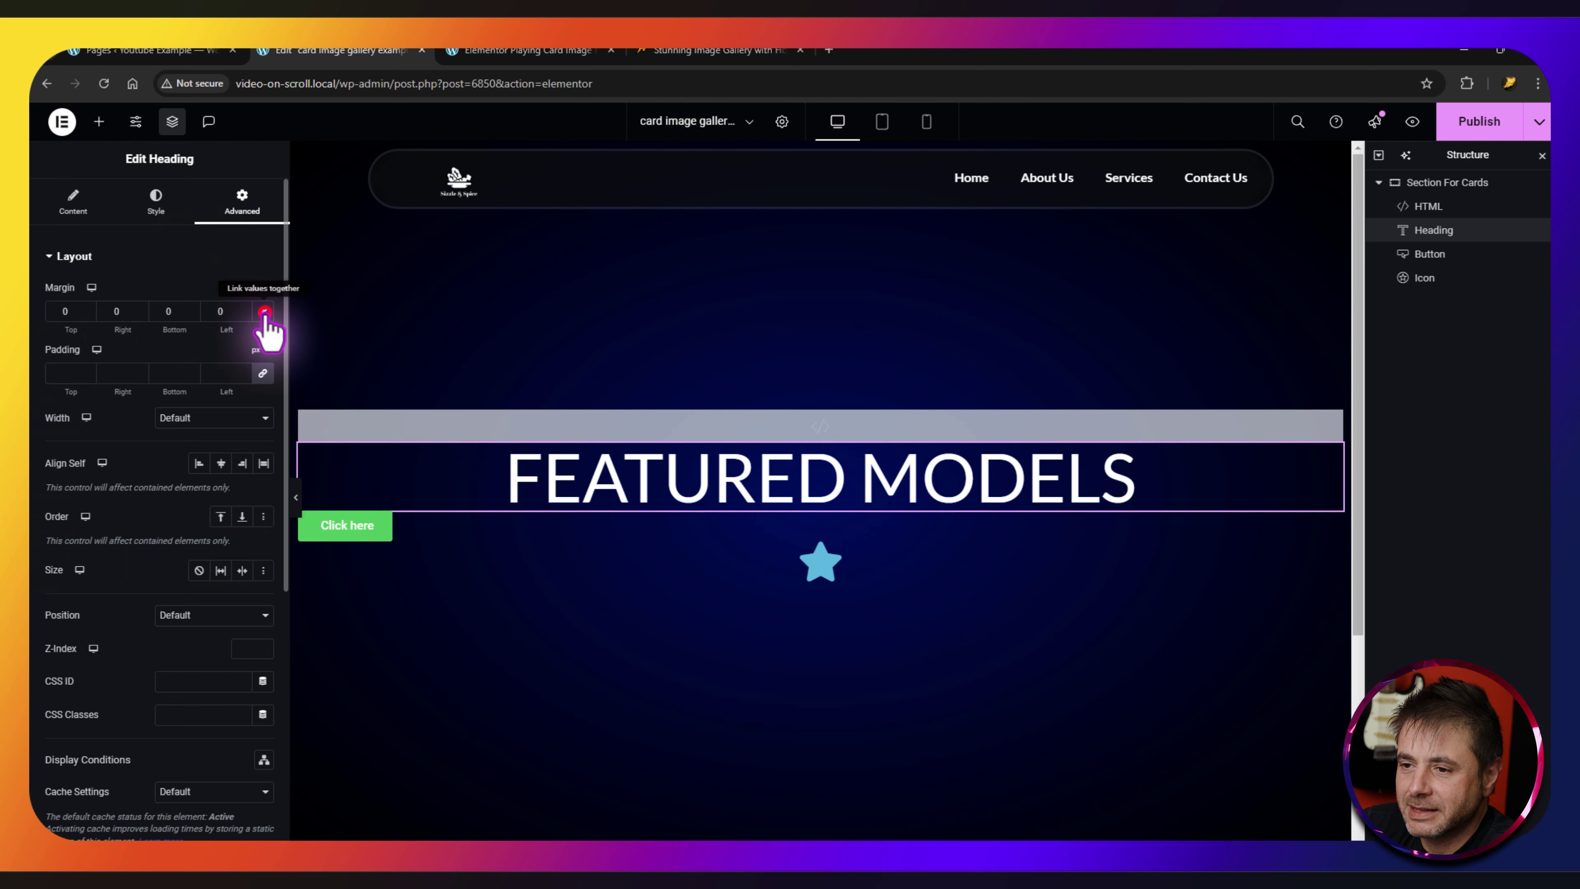
pyautogui.click(160, 311)
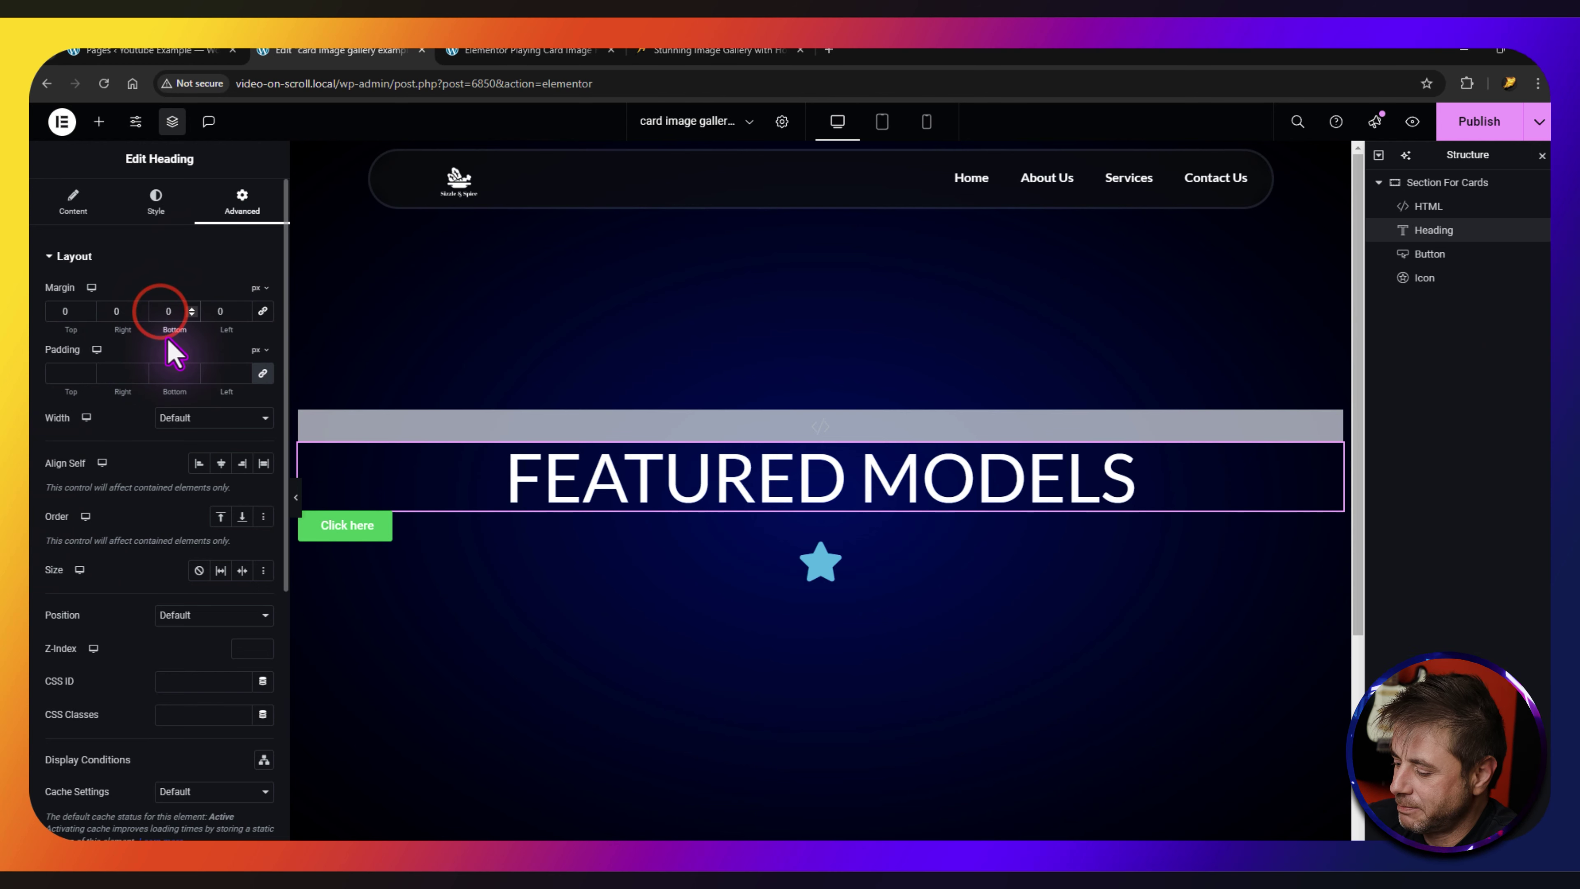
pyautogui.write('8')
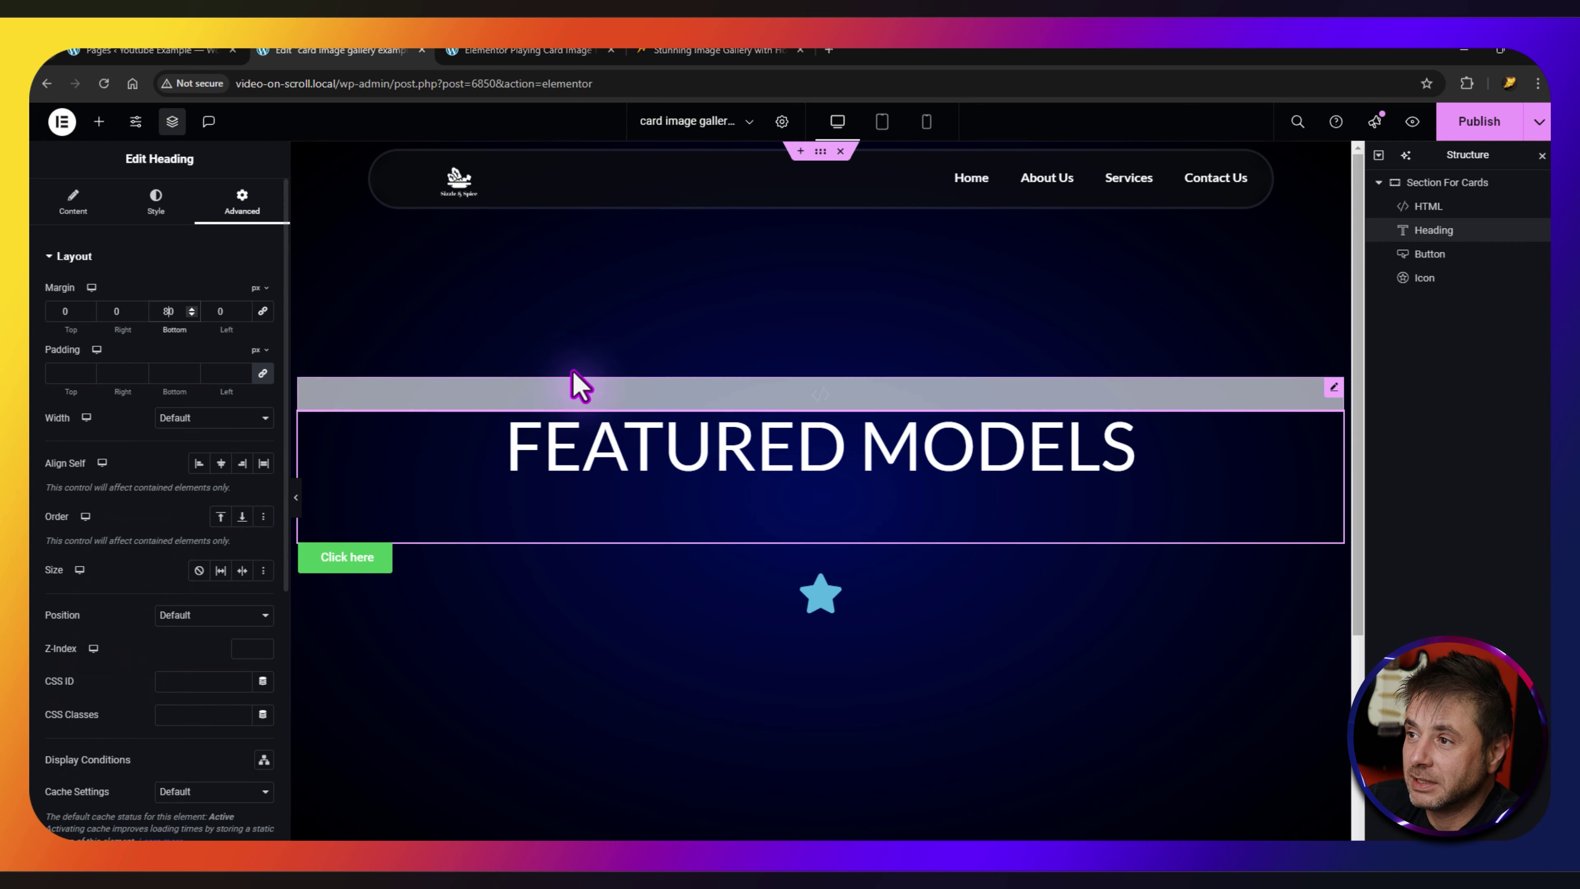
# Step: Copy the class name reboot-card-effect-heading from the tutorial blog post
pyautogui.click(736, 50)
pyautogui.moveTo(164, 509)
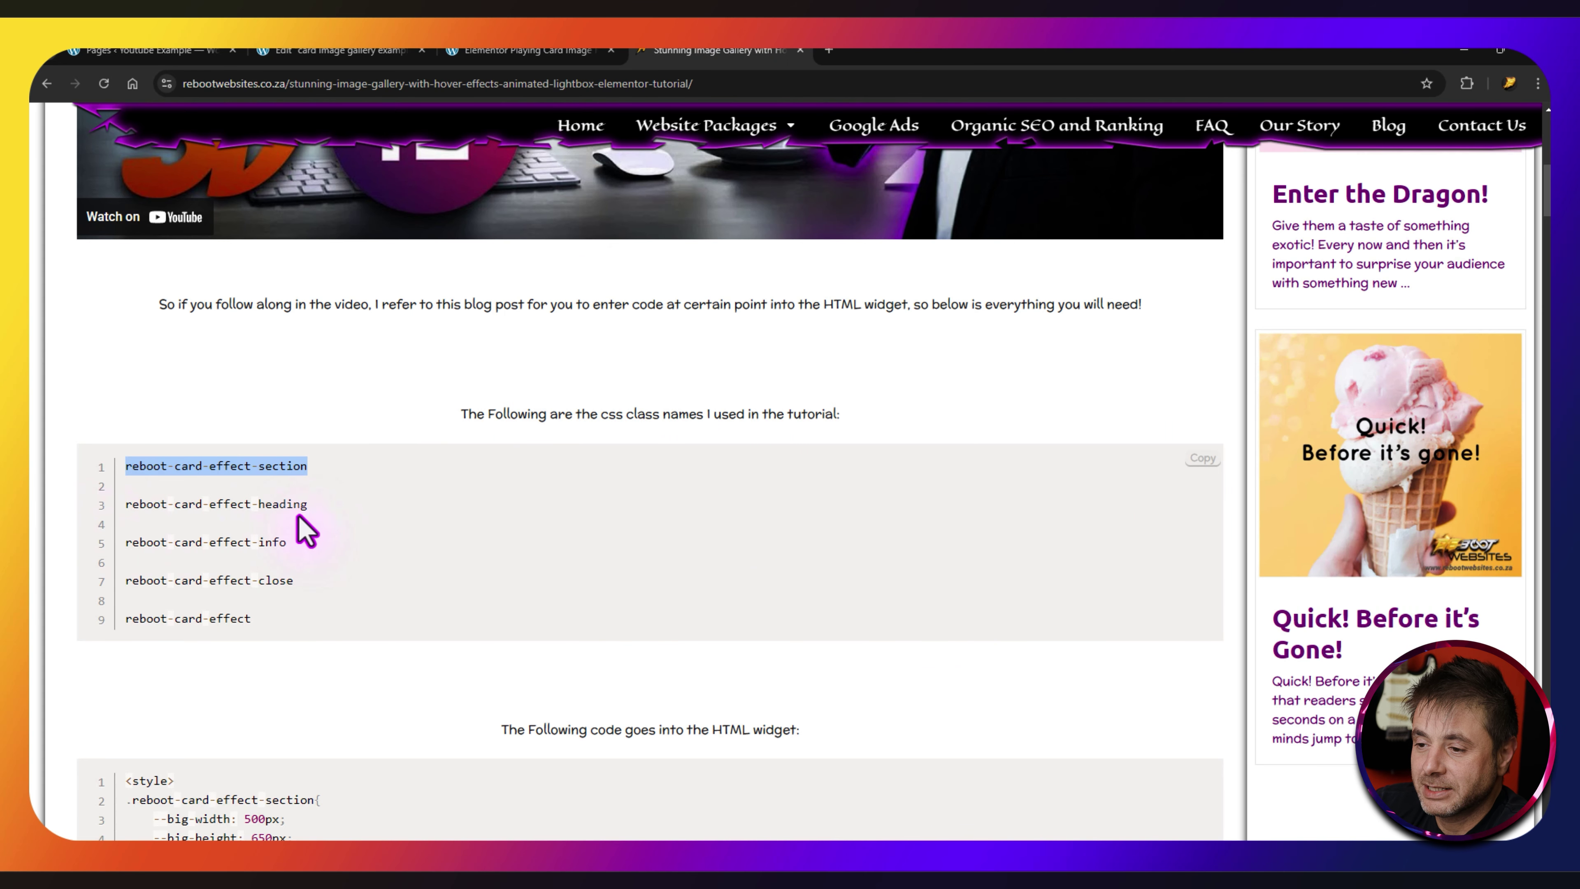
pyautogui.moveTo(307, 506); pyautogui.dragTo(125, 507)
pyautogui.hotkey('ctrl', 'c')
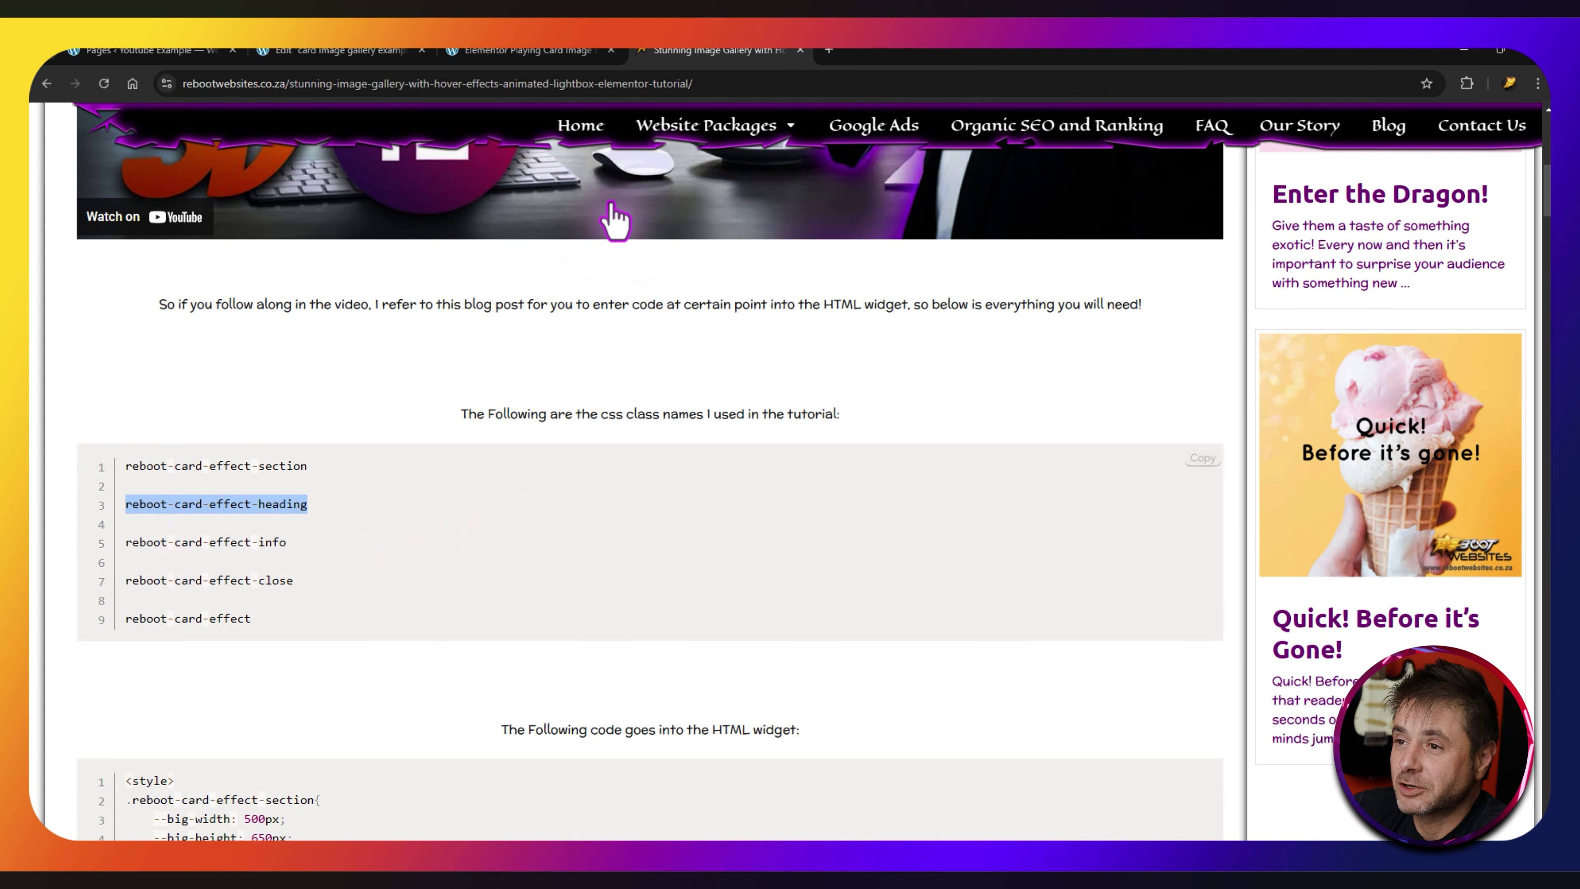
pyautogui.click(329, 51)
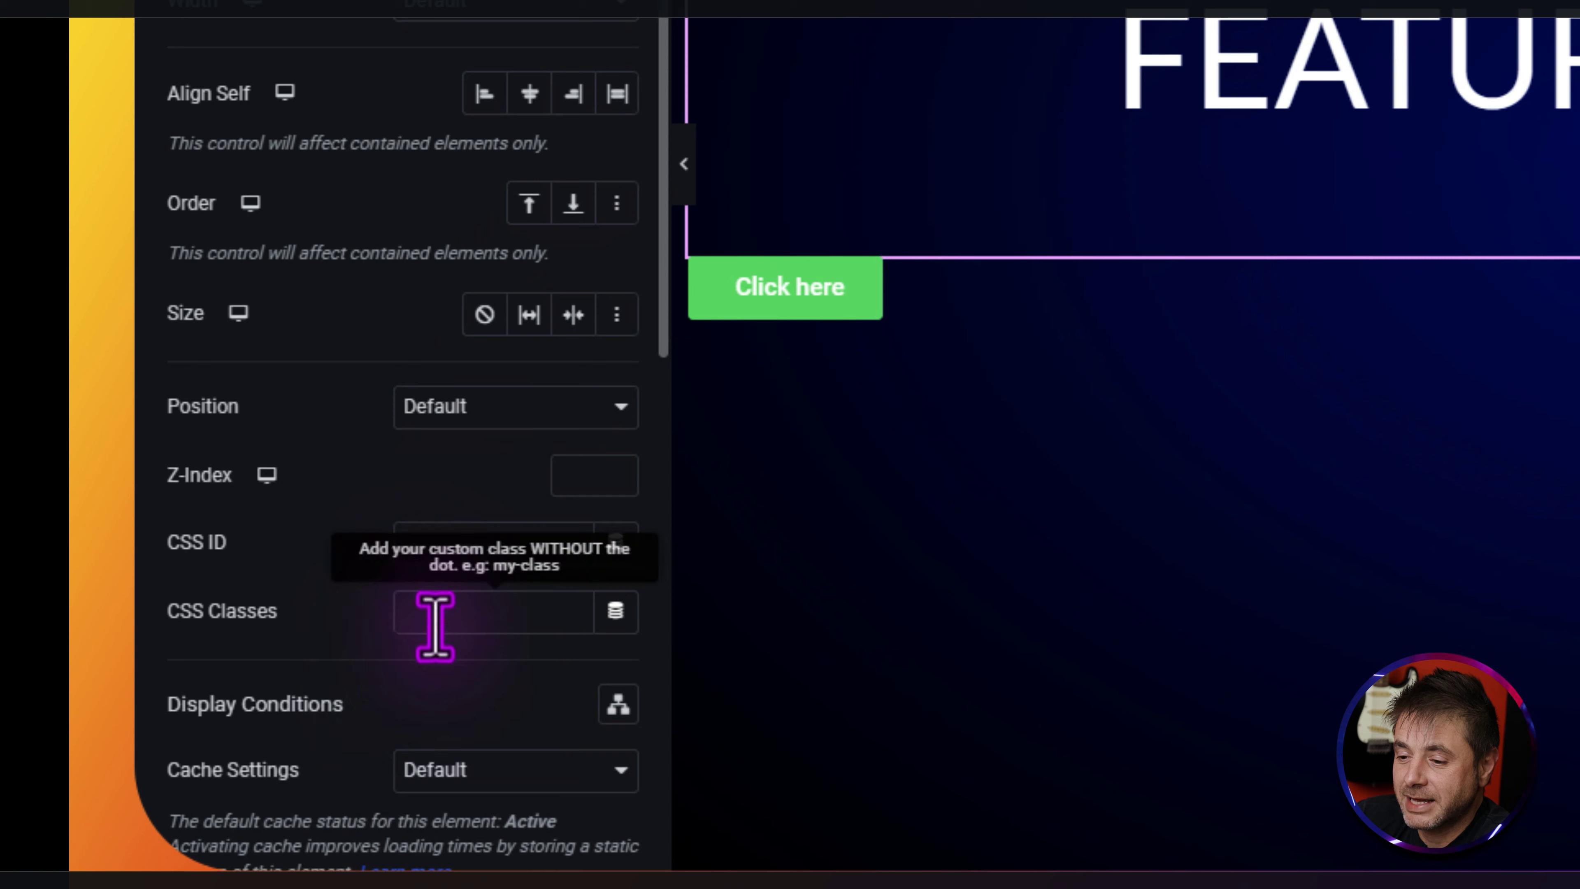
# Step: Add the reboot-card-effect-heading CSS class and set a 40 px mobile bottom margin
pyautogui.click(430, 616)
pyautogui.hotkey('ctrl', 'v')
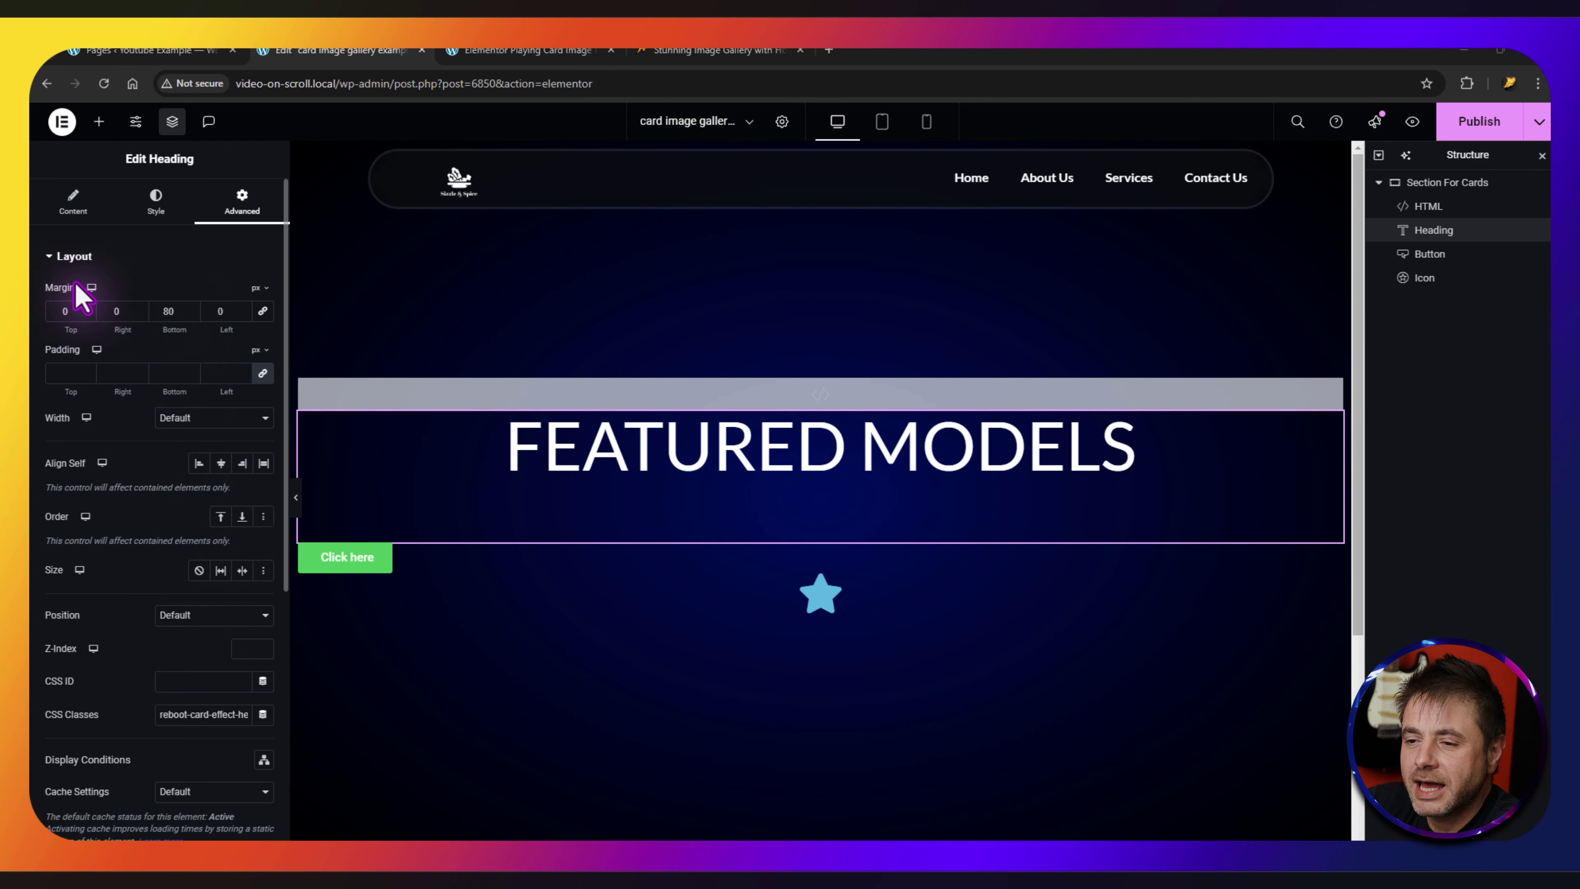
pyautogui.click(89, 287)
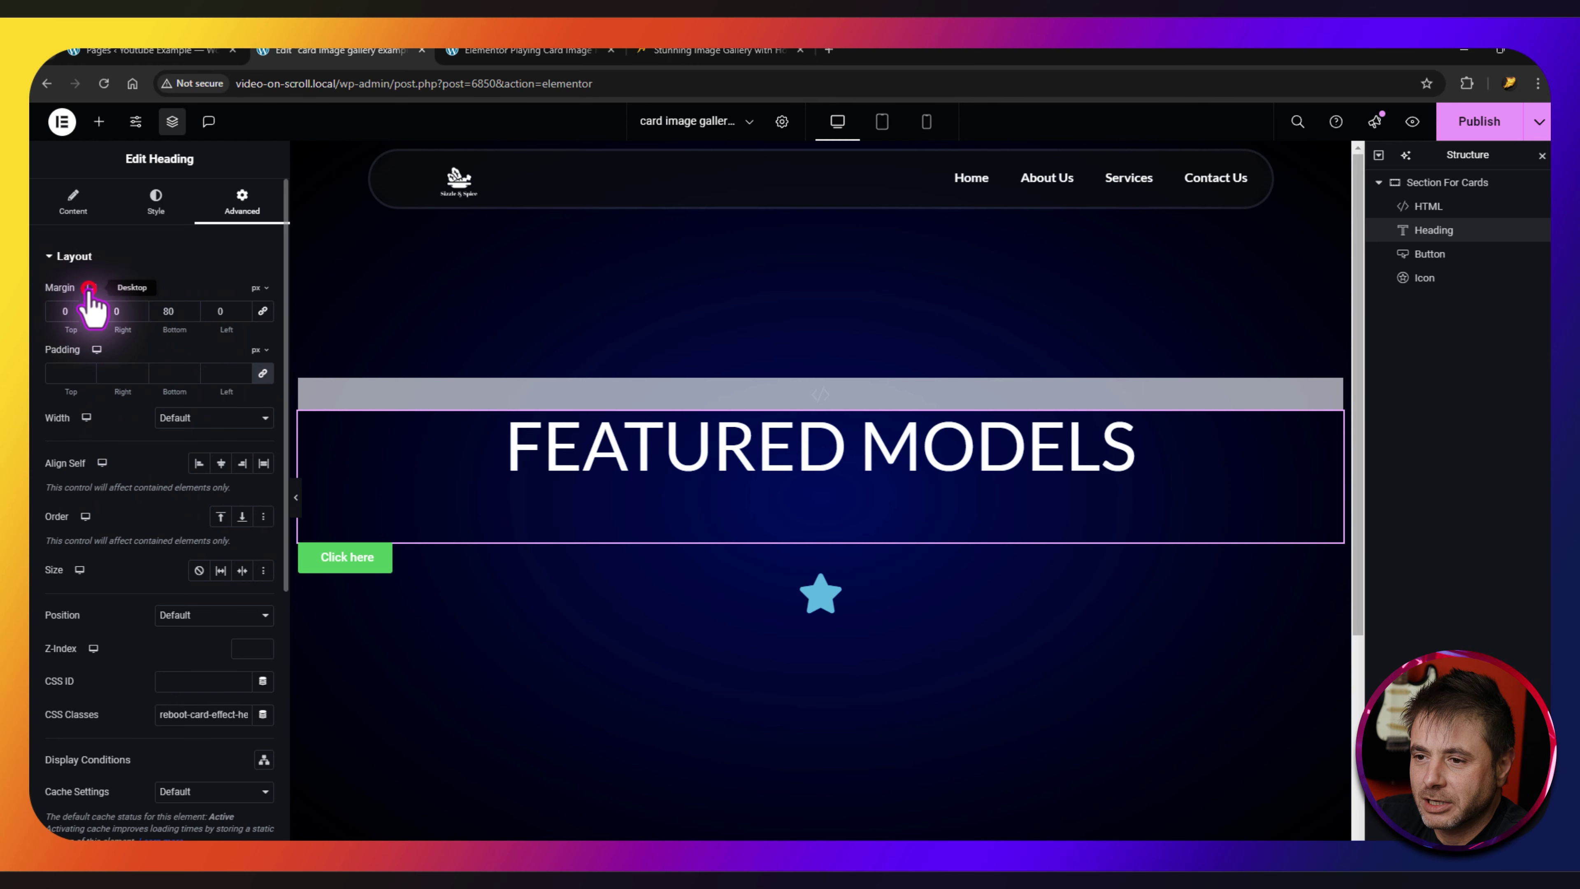
pyautogui.click(89, 336)
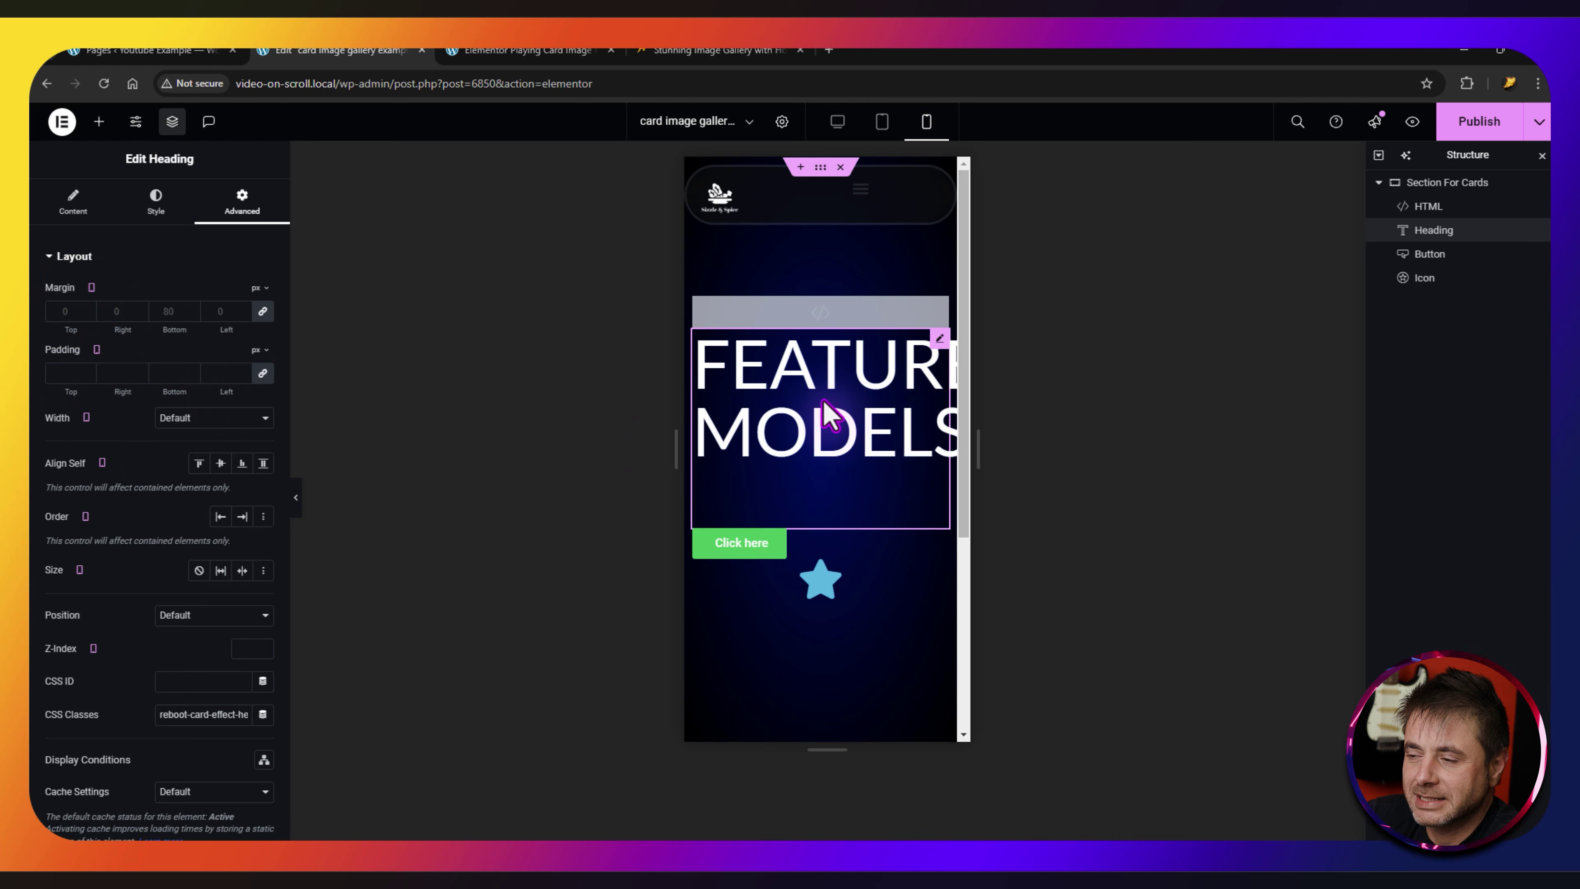
pyautogui.click(263, 310)
pyautogui.click(160, 315)
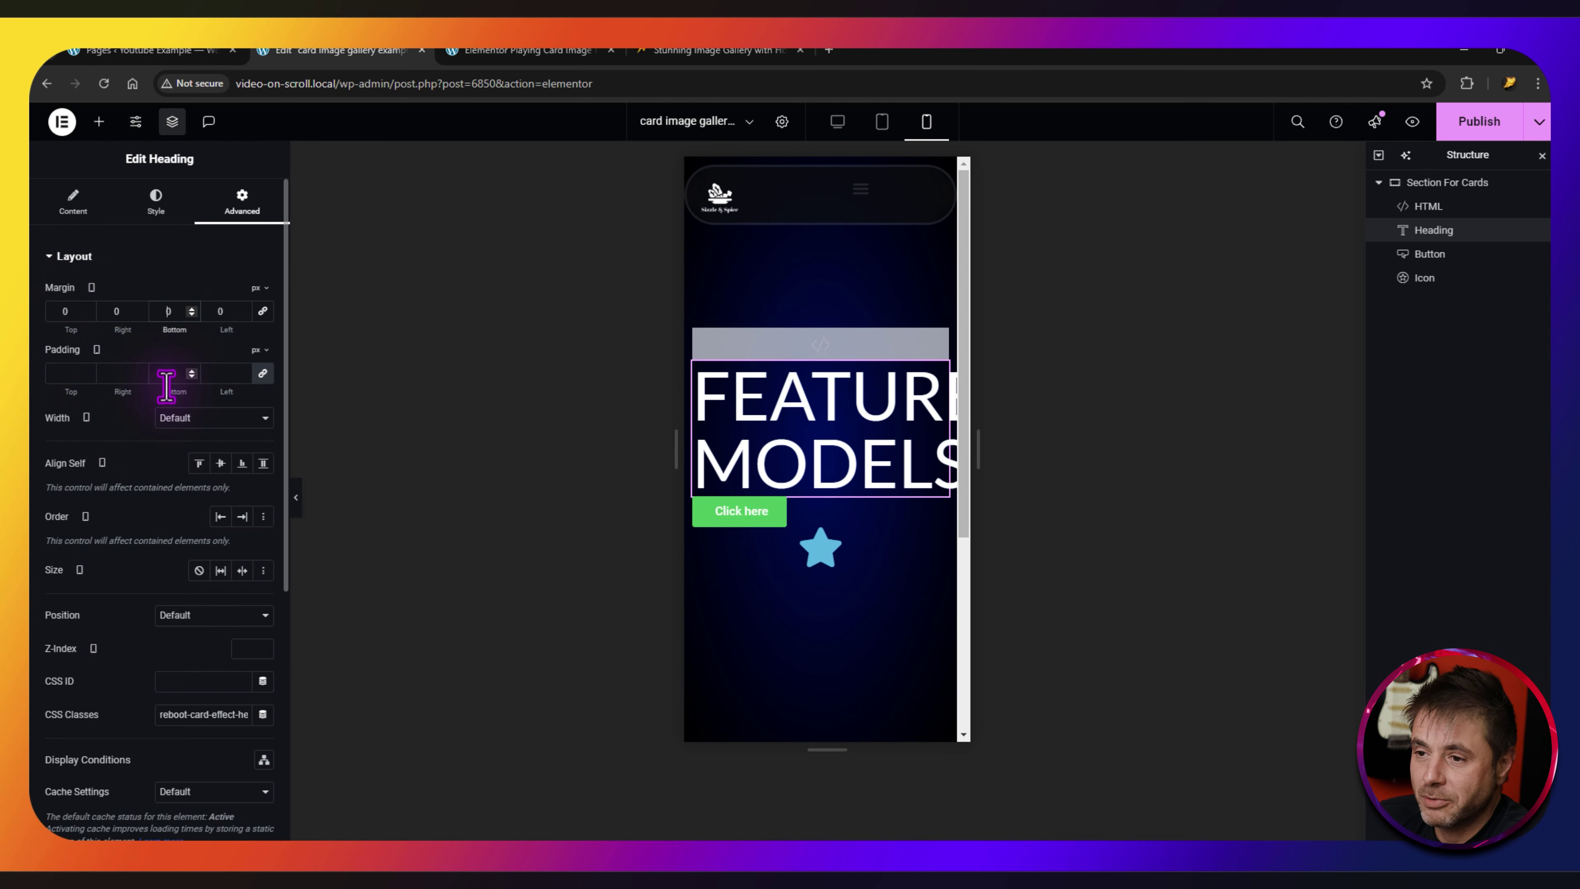
pyautogui.write('4')
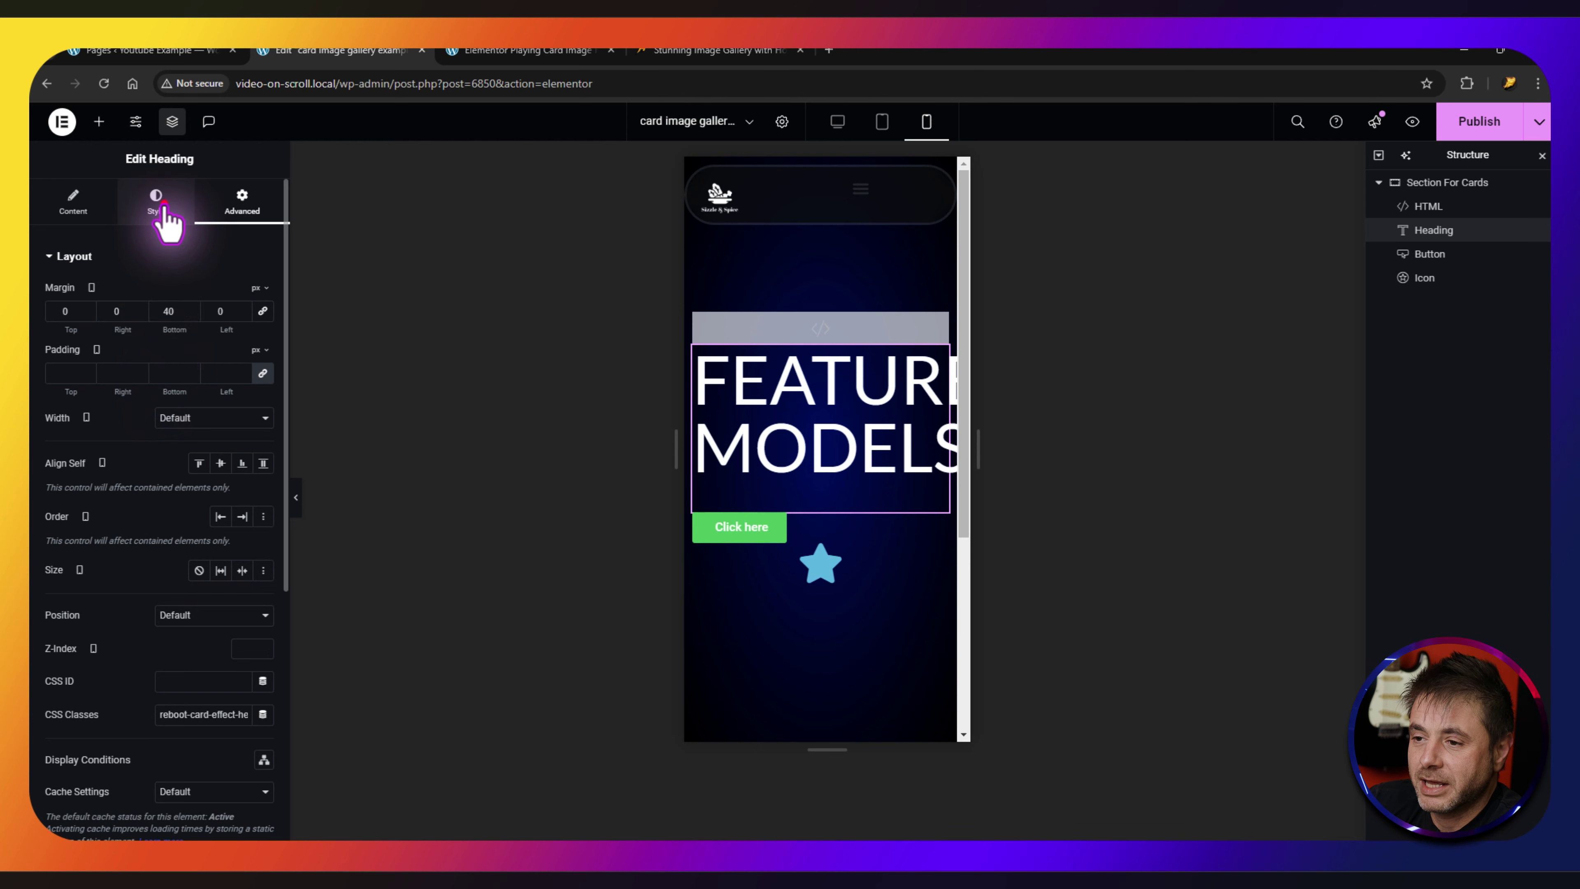
# Step: Shrink the heading text to 62 px on mobile, then return to desktop view
pyautogui.click(155, 201)
pyautogui.click(267, 359)
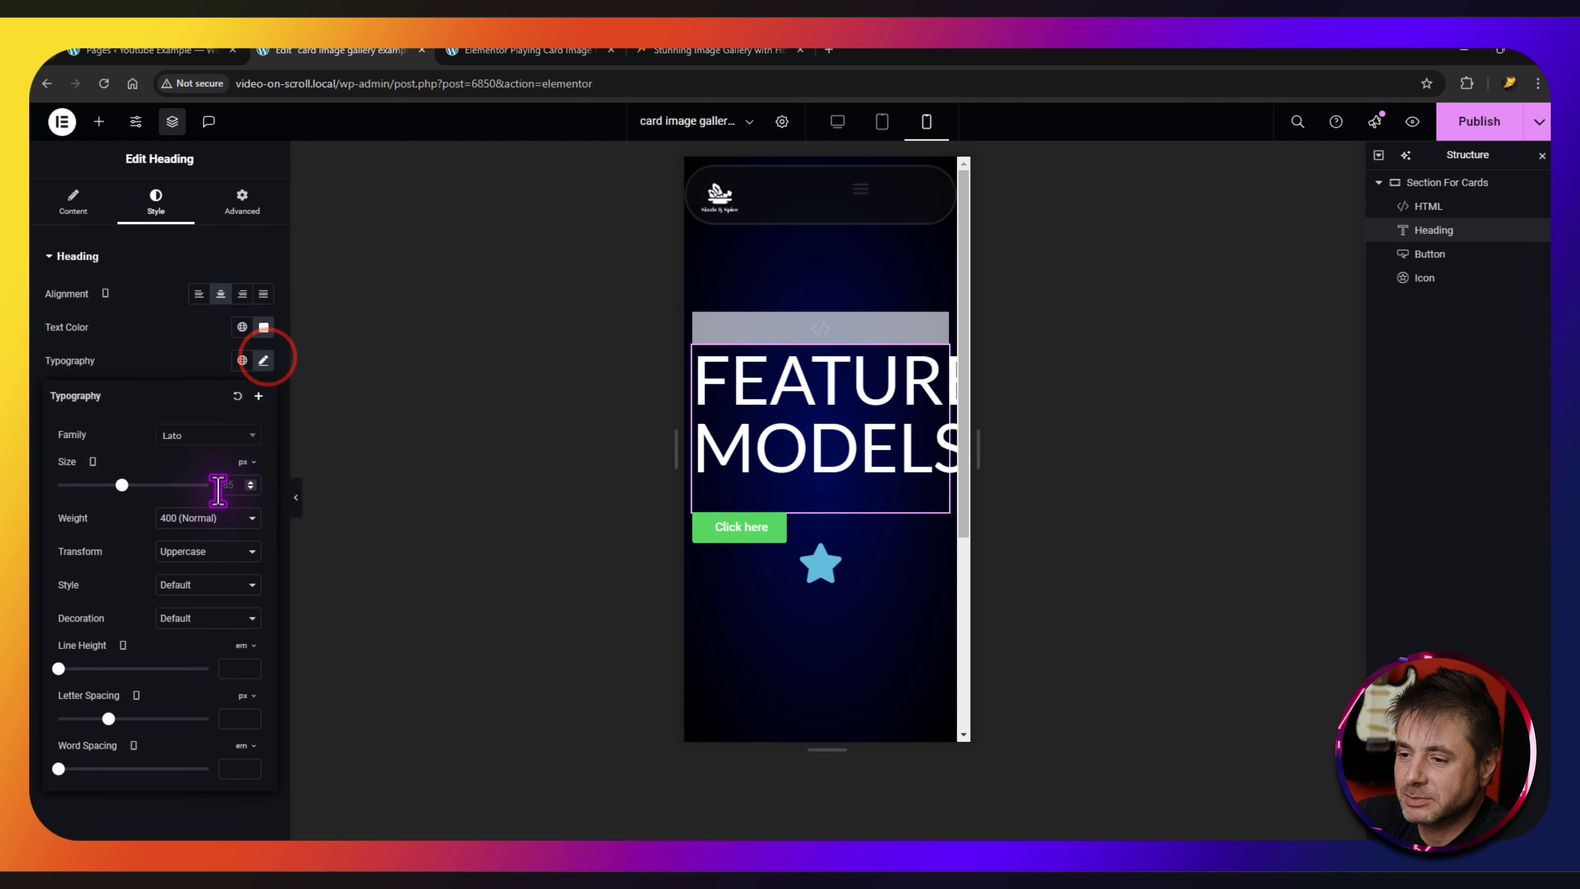
pyautogui.click(116, 485)
pyautogui.moveTo(116, 485); pyautogui.dragTo(104, 485)
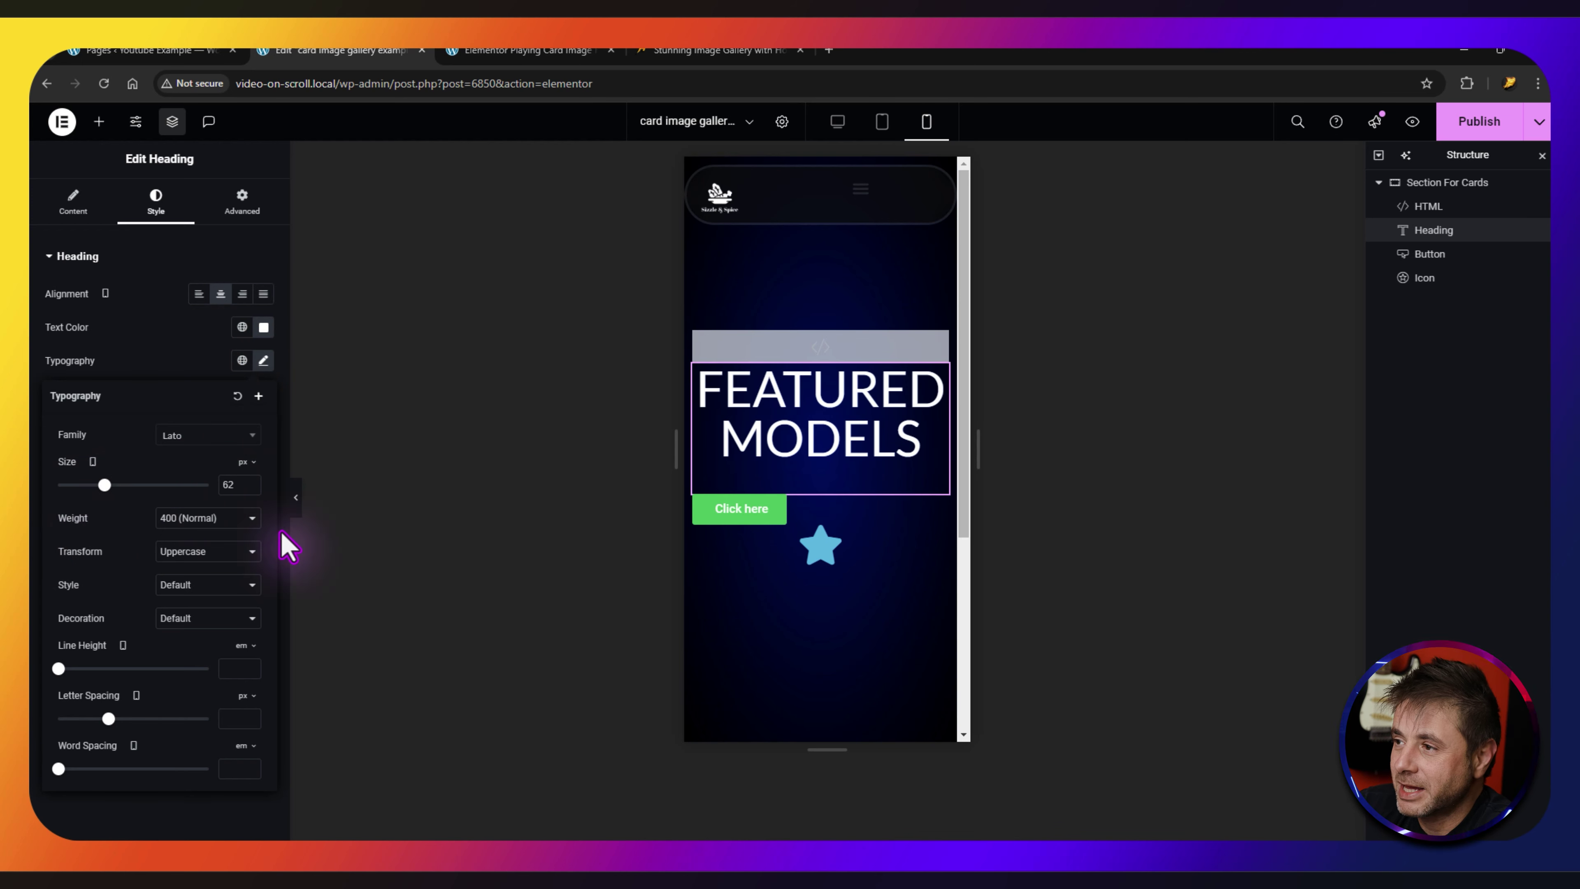
pyautogui.click(837, 121)
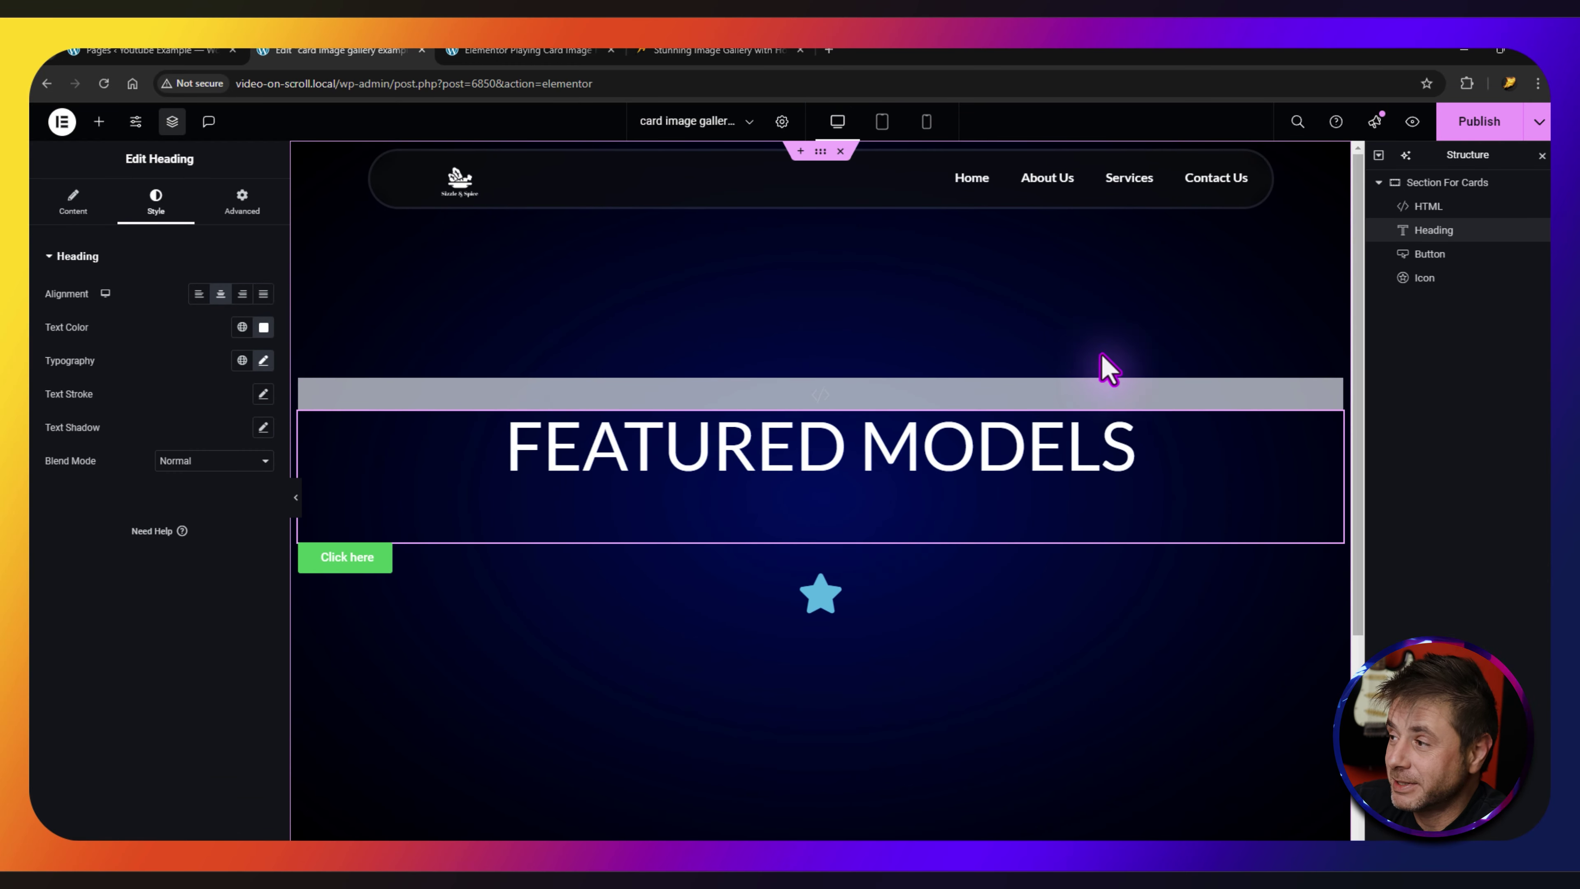
# Step: Change the button label to 'Click To View'
pyautogui.click(1430, 254)
pyautogui.moveTo(207, 327); pyautogui.dragTo(143, 341)
pyautogui.write('Click To View')
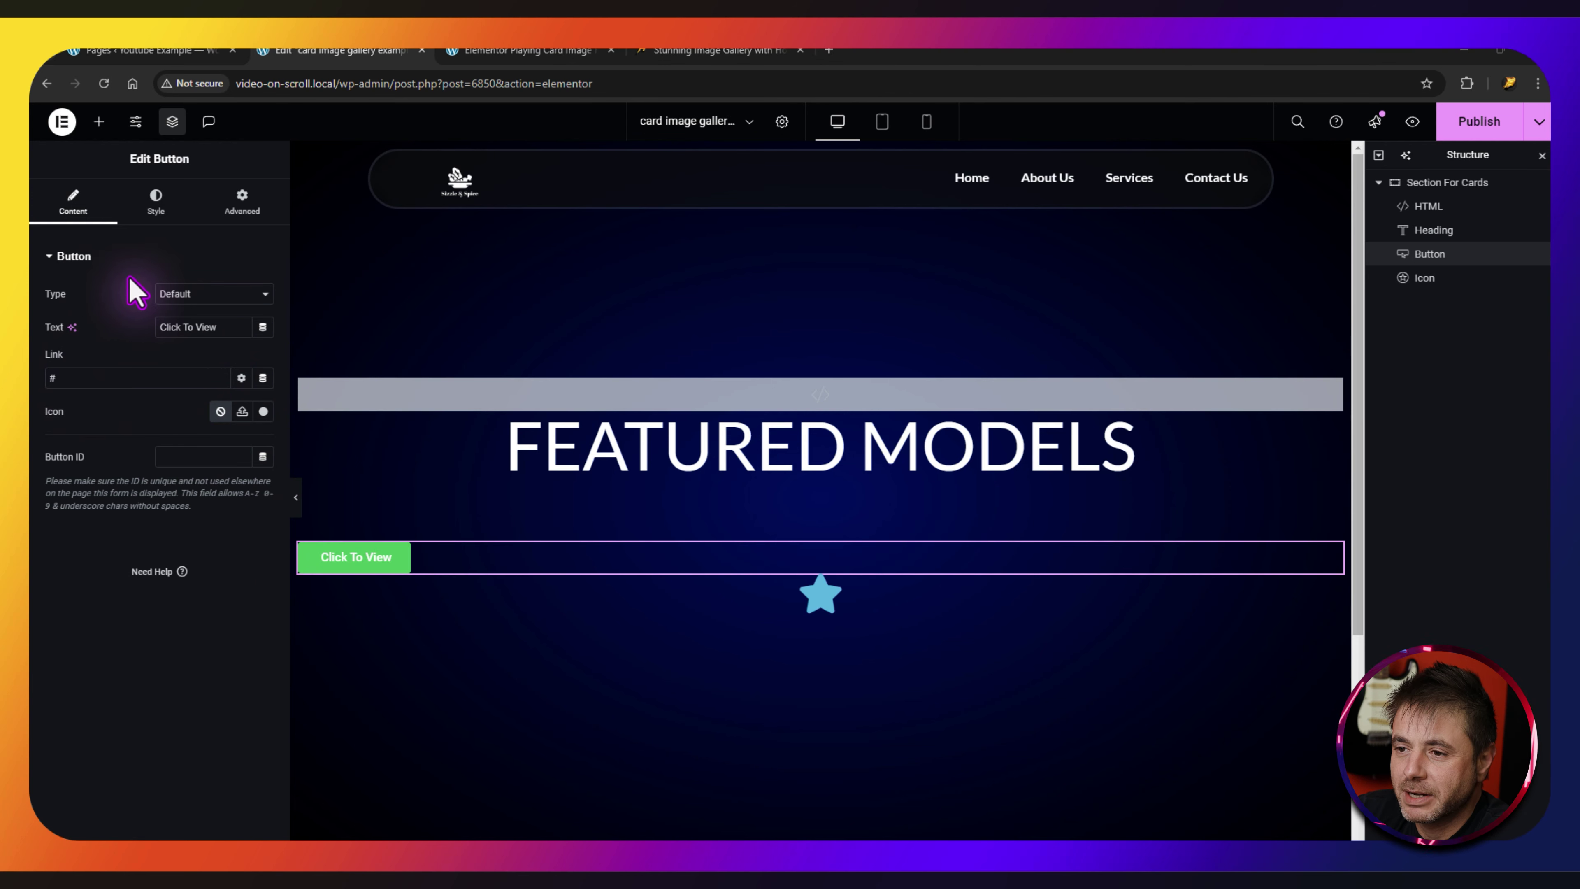
# Step: Give the button black text on a white background
pyautogui.click(157, 206)
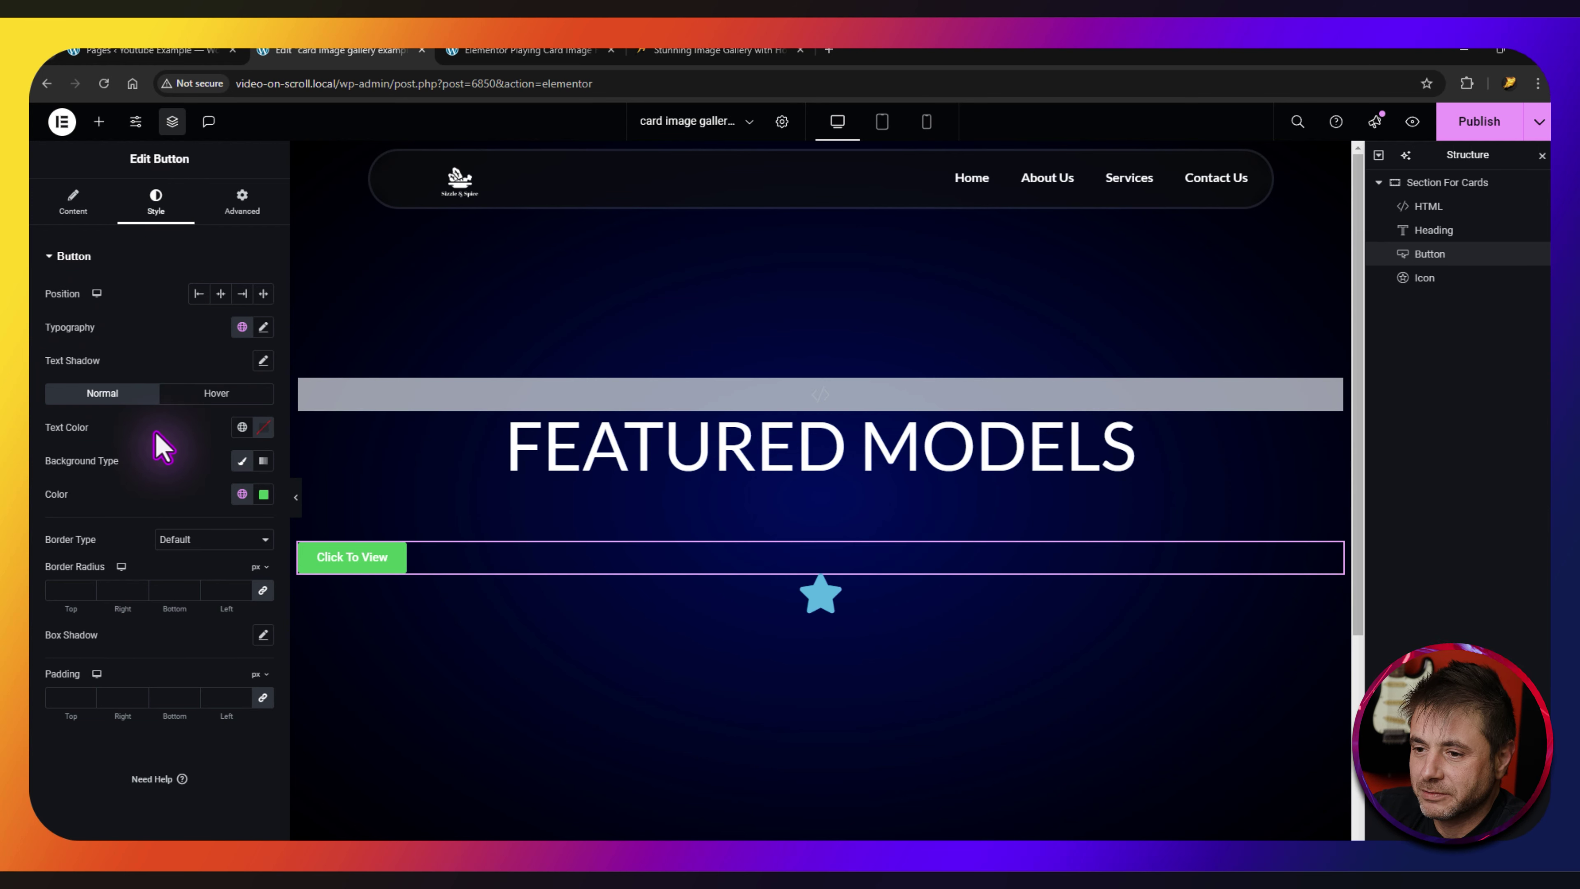
pyautogui.click(263, 443)
pyautogui.moveTo(222, 501); pyautogui.dragTo(154, 646)
pyautogui.click(103, 501)
pyautogui.click(263, 495)
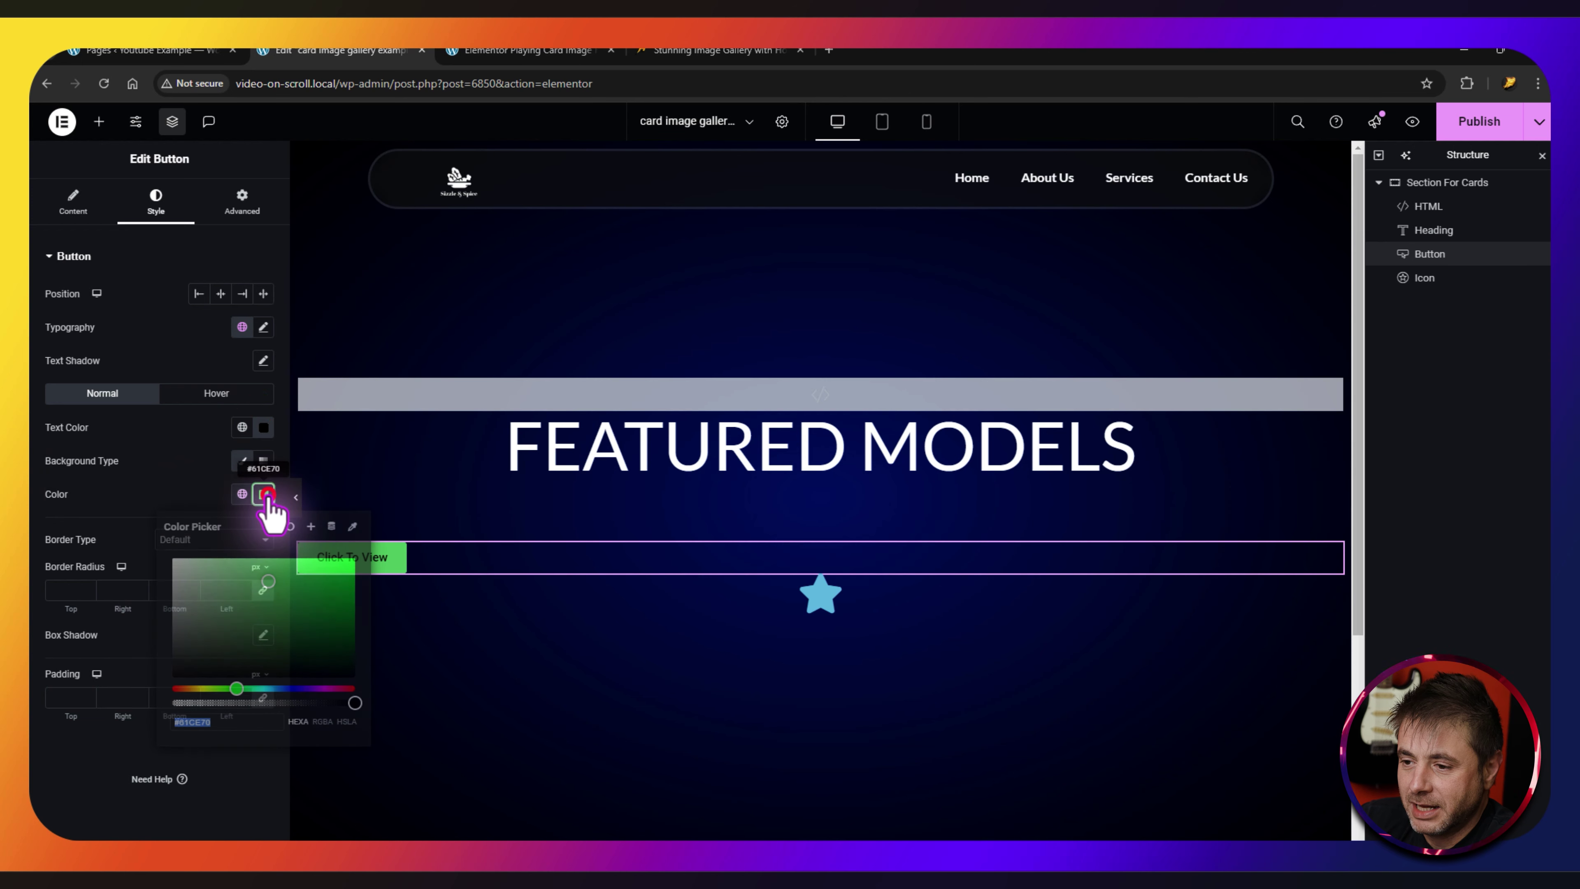
pyautogui.click(174, 558)
pyautogui.click(159, 476)
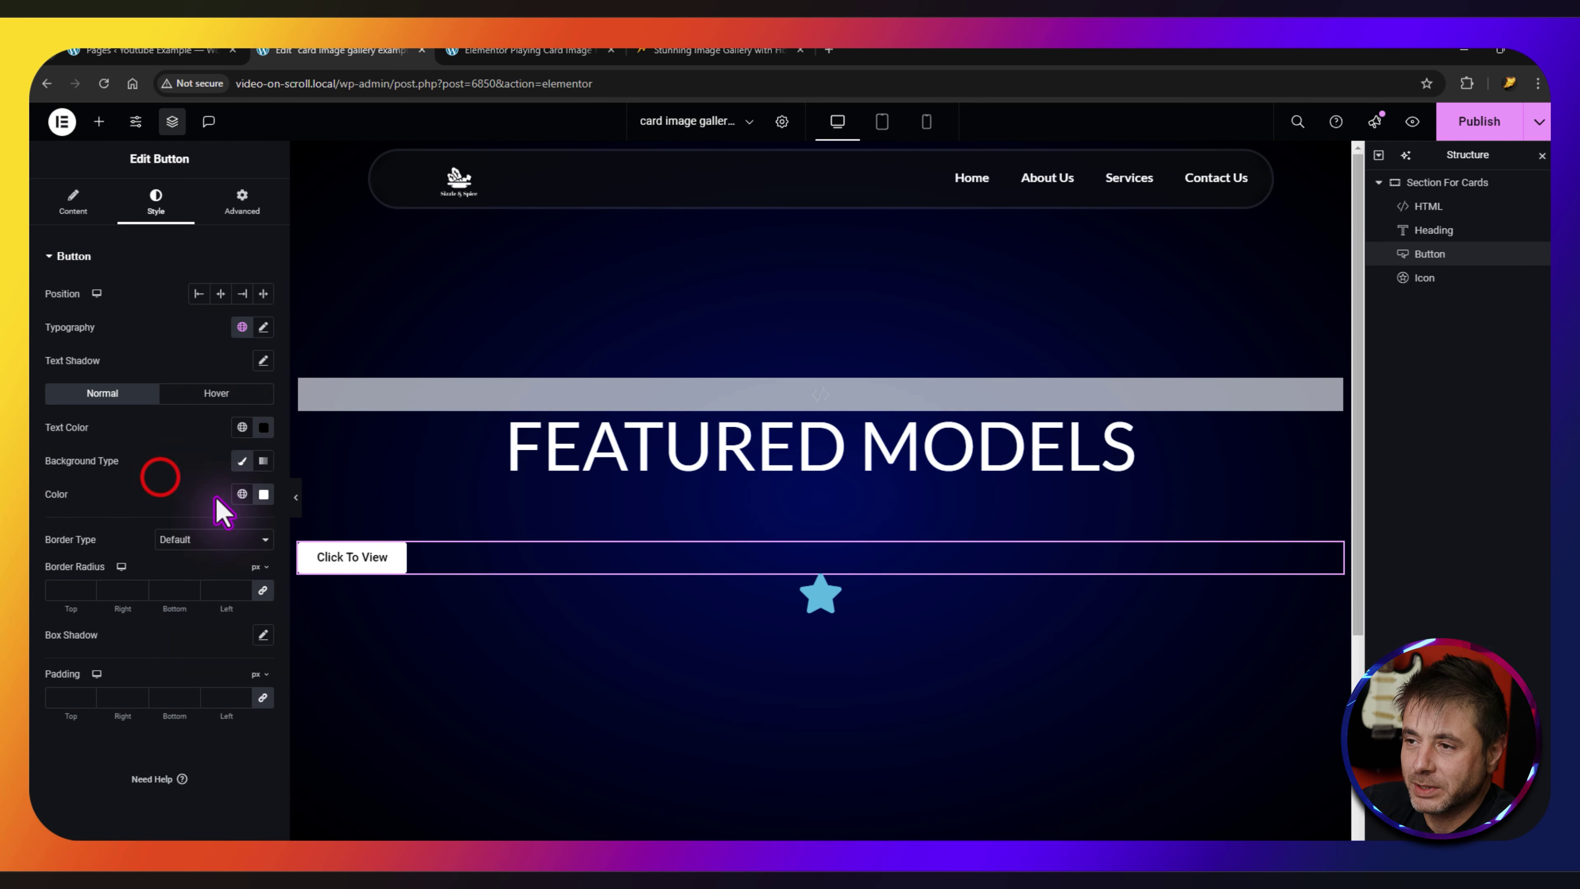
# Step: Compare with the live page and make the button background translucent, rgba(255, 255, 255, 0.78)
pyautogui.click(495, 51)
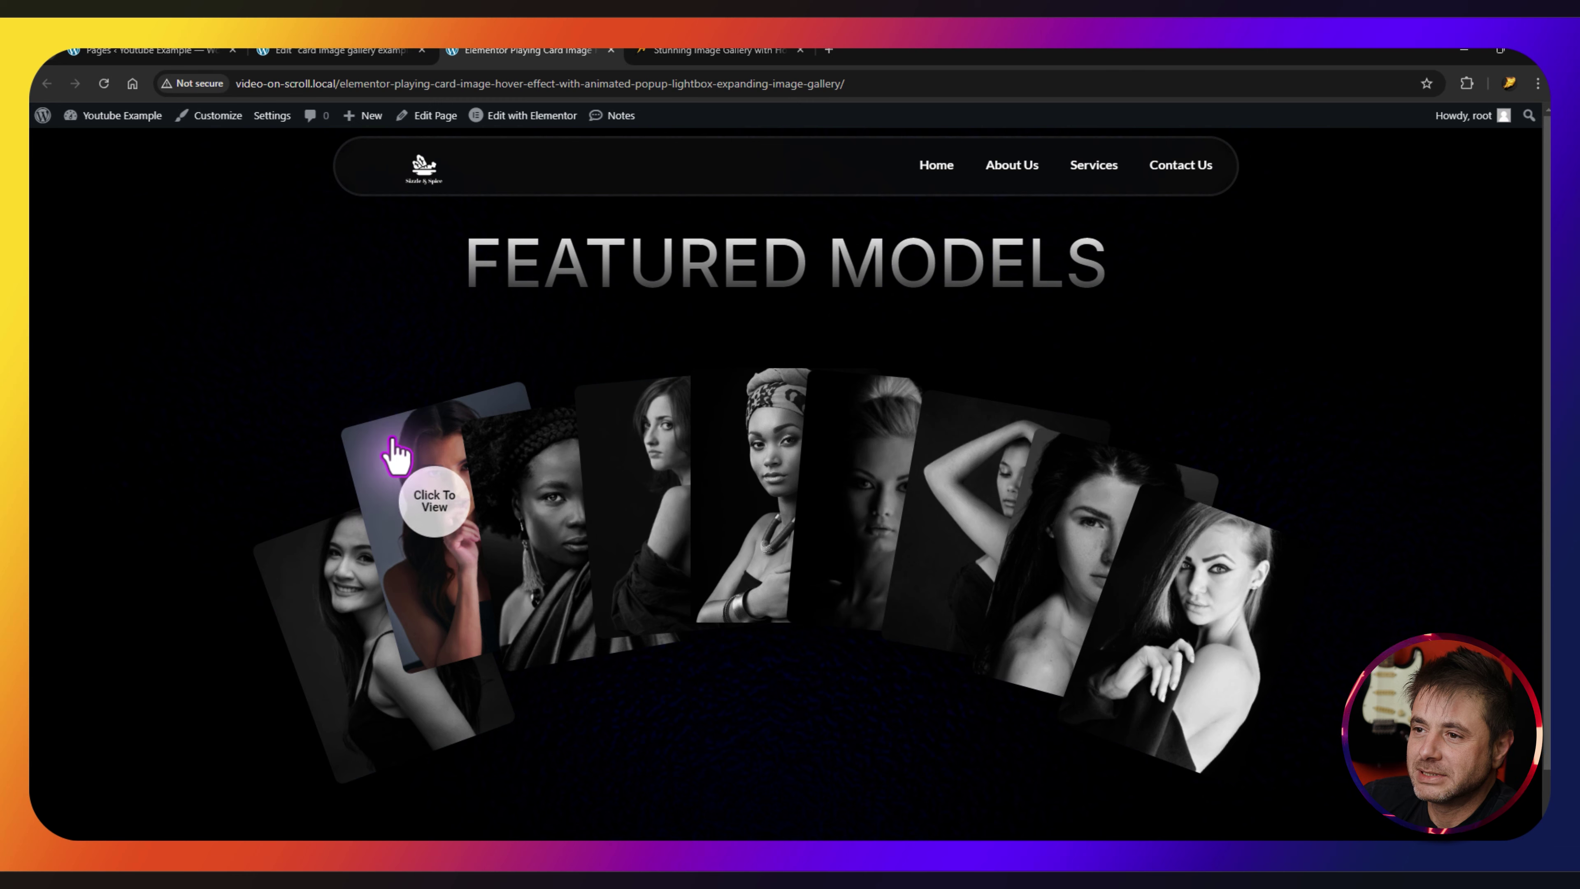
pyautogui.hotkey('ctrl', 'pageup')
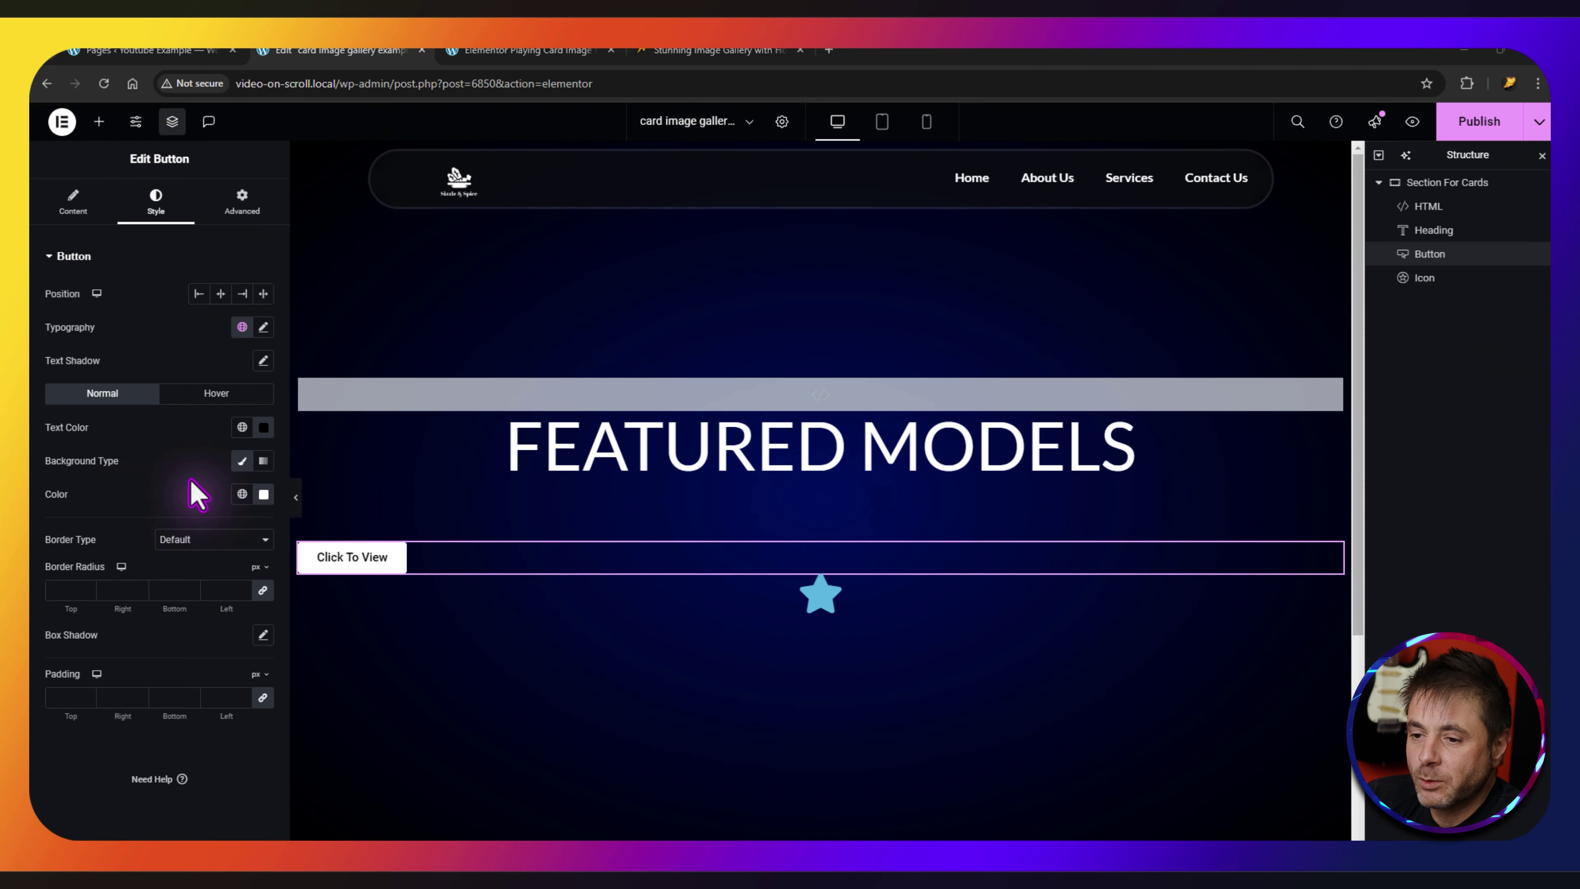
pyautogui.click(264, 494)
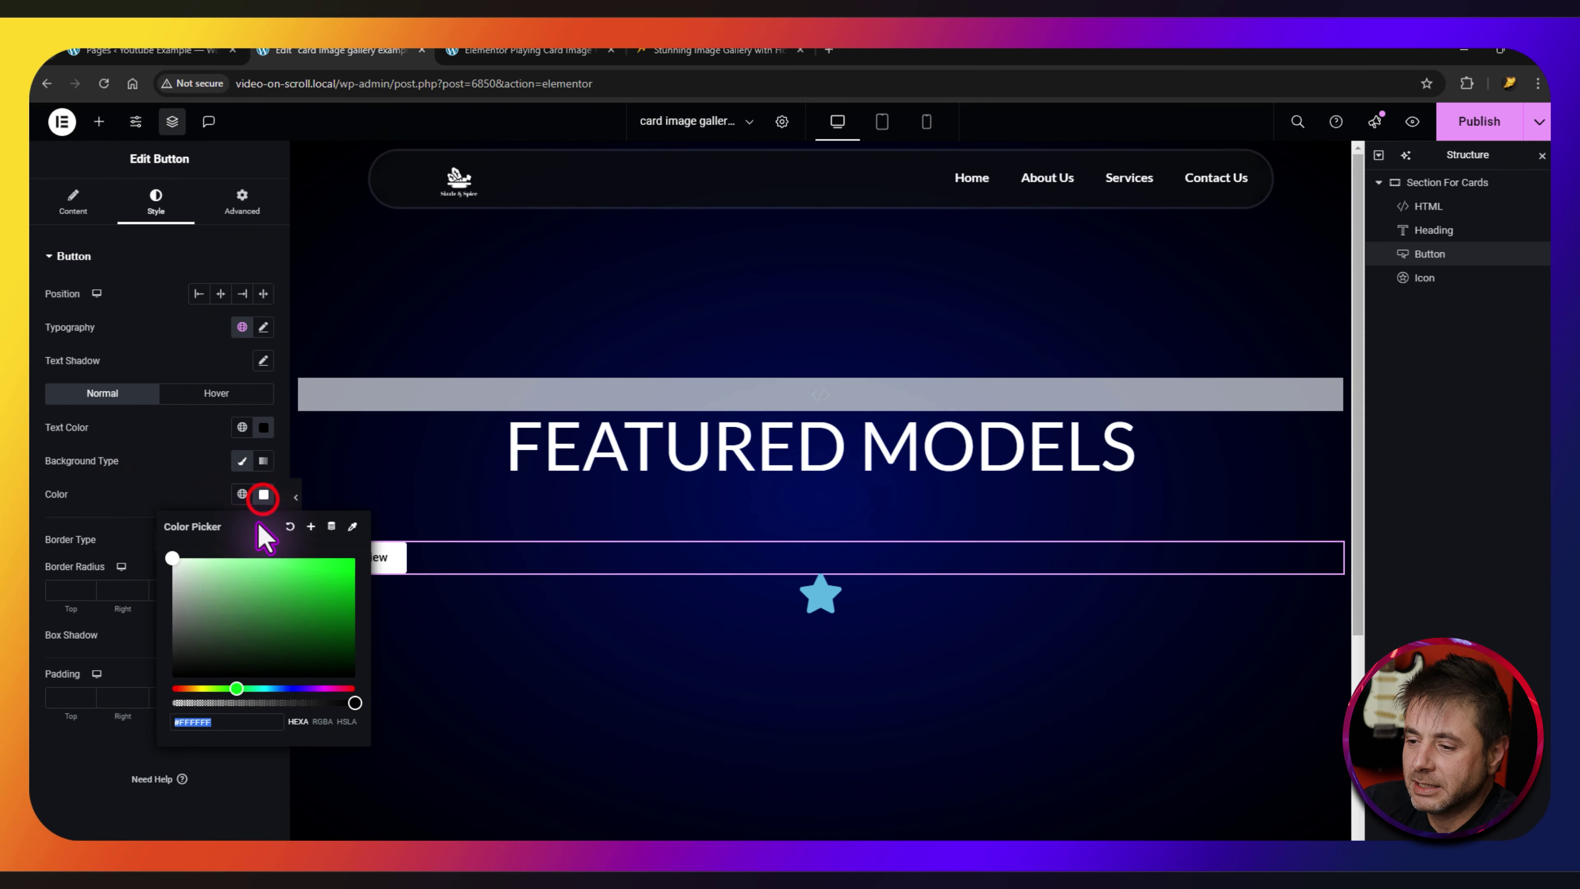
pyautogui.moveTo(350, 701); pyautogui.dragTo(321, 701)
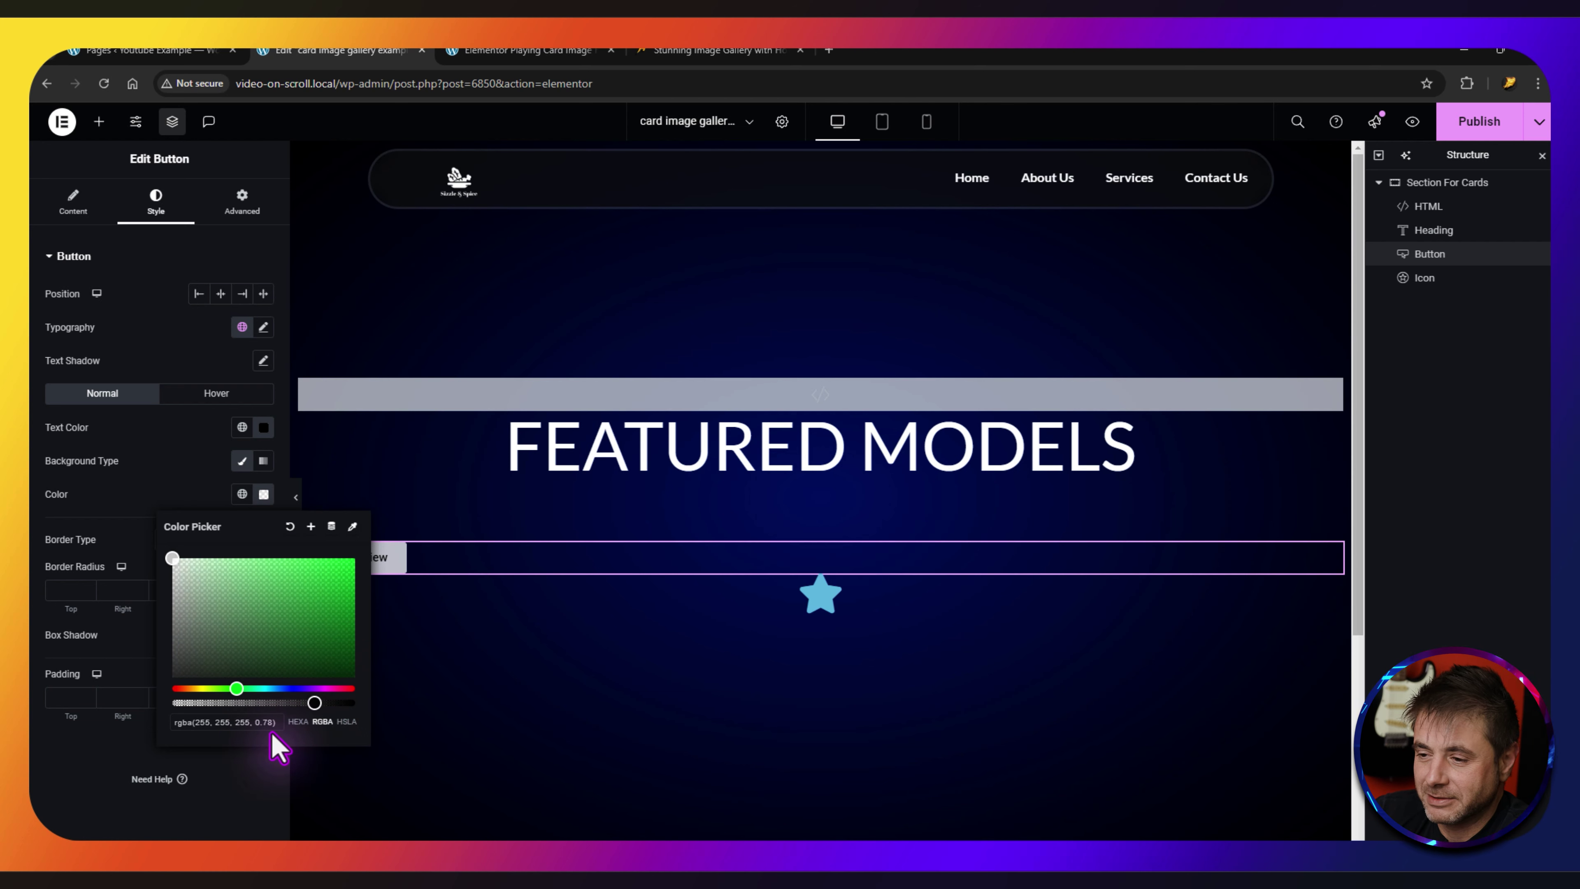
pyautogui.click(72, 590)
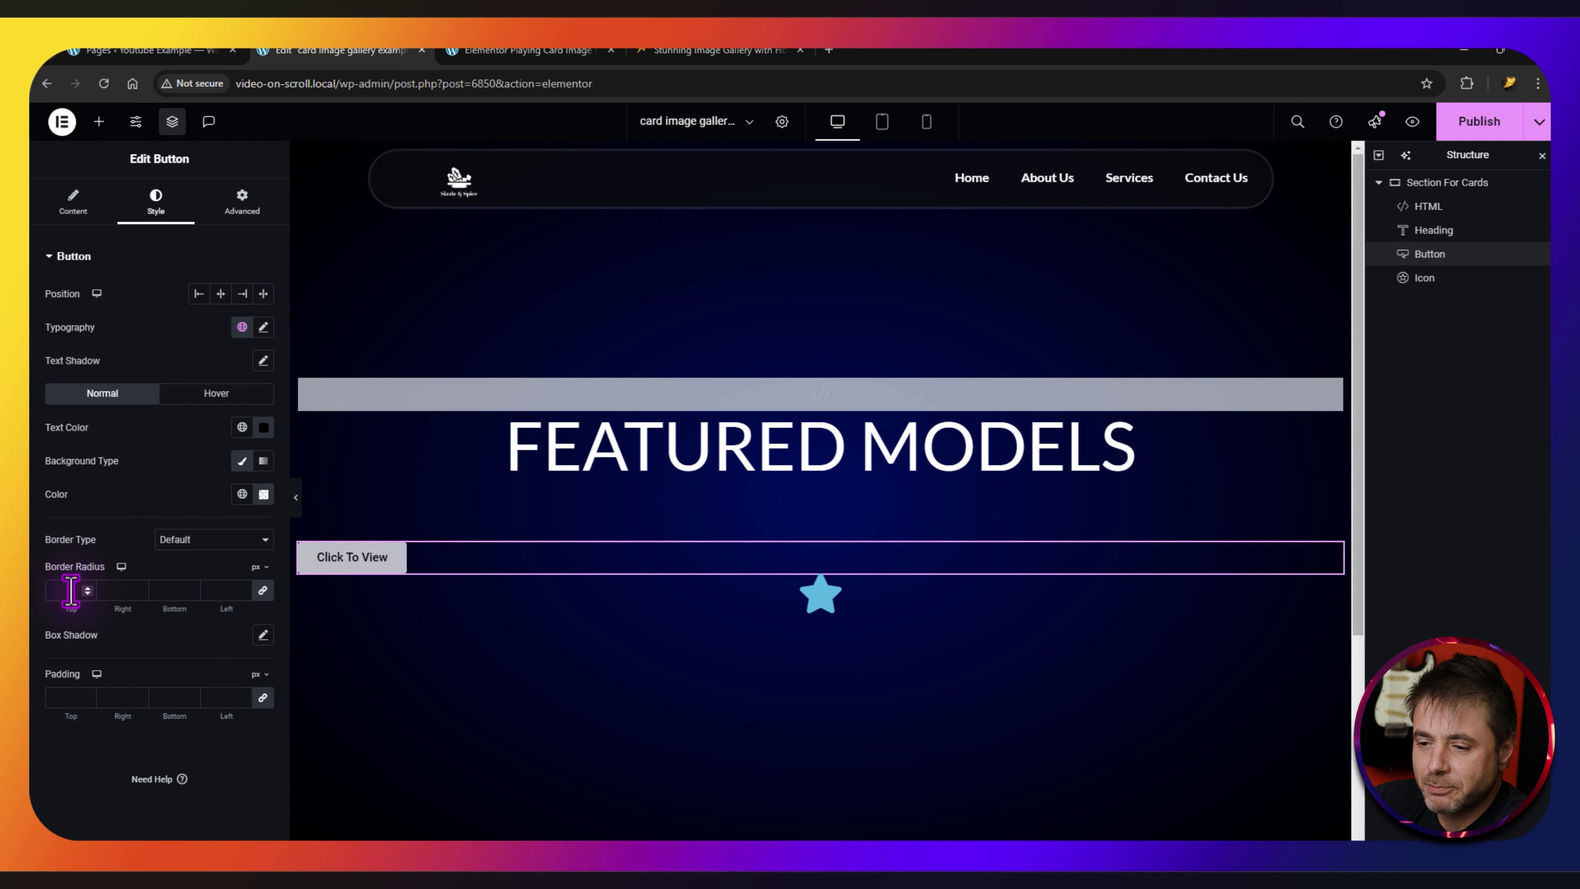
# Step: Give the button a 100 px border radius, 10 px padding and a Custom width in px
pyautogui.write('10')
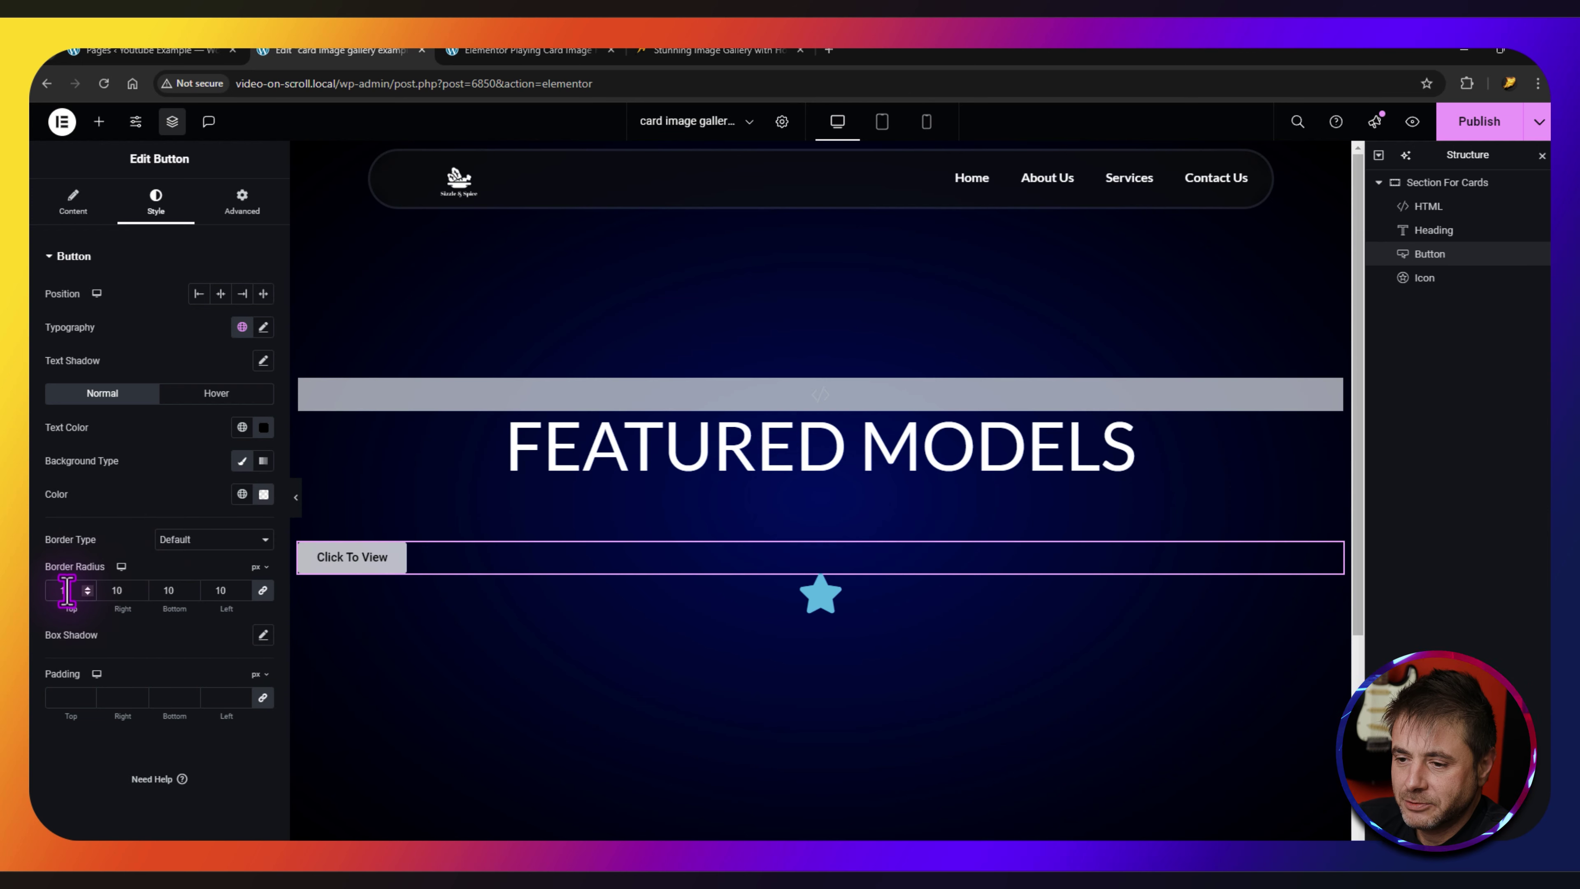
pyautogui.write('0')
pyautogui.write('10')
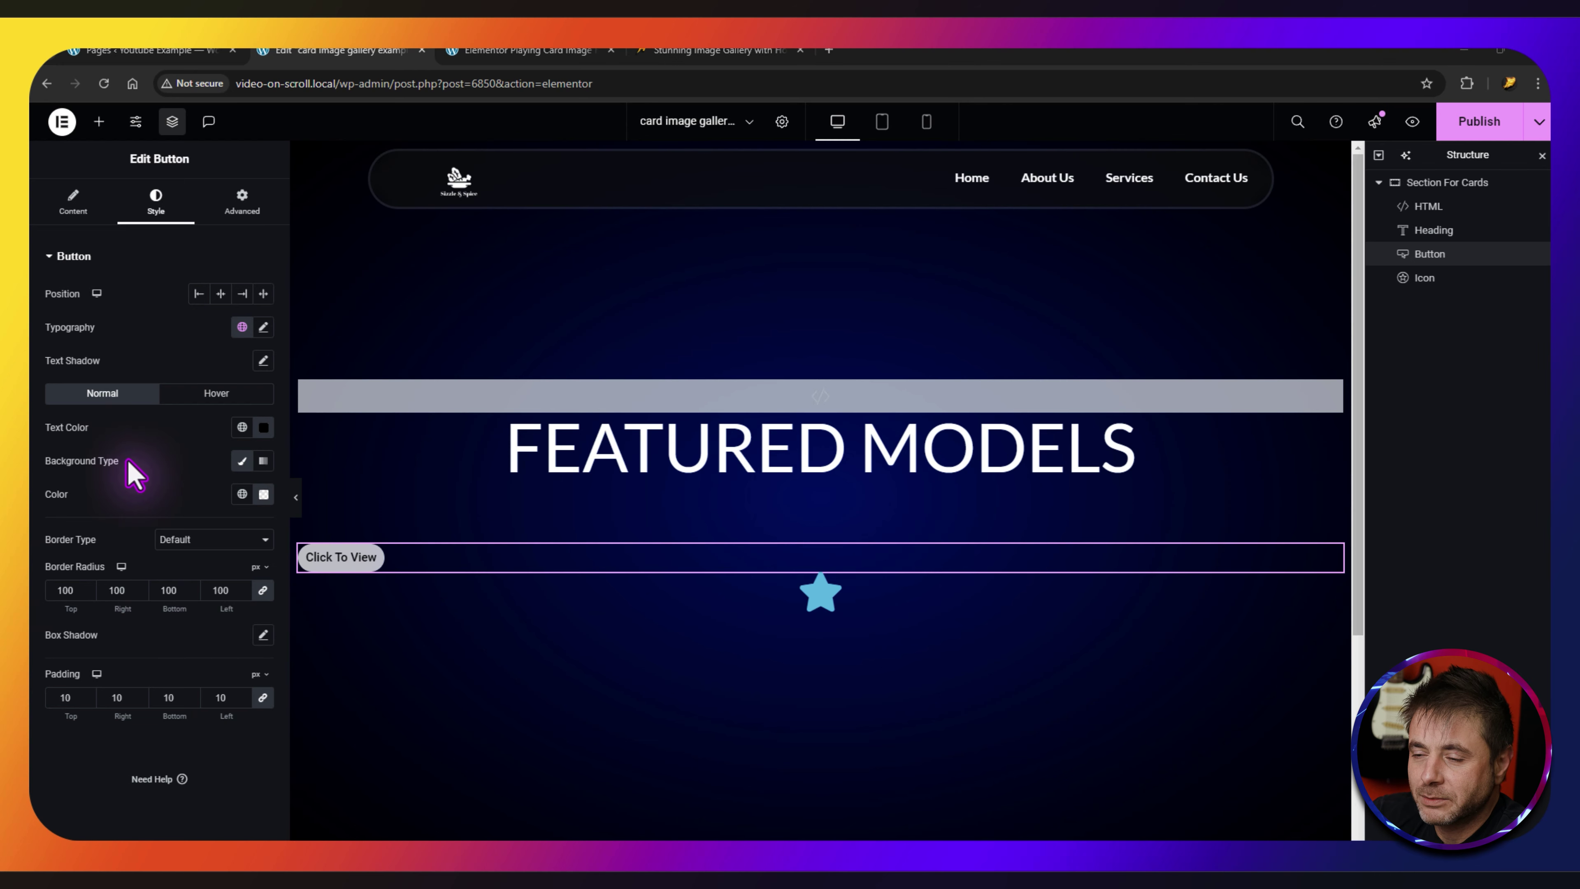
pyautogui.click(240, 208)
pyautogui.click(195, 418)
pyautogui.click(174, 496)
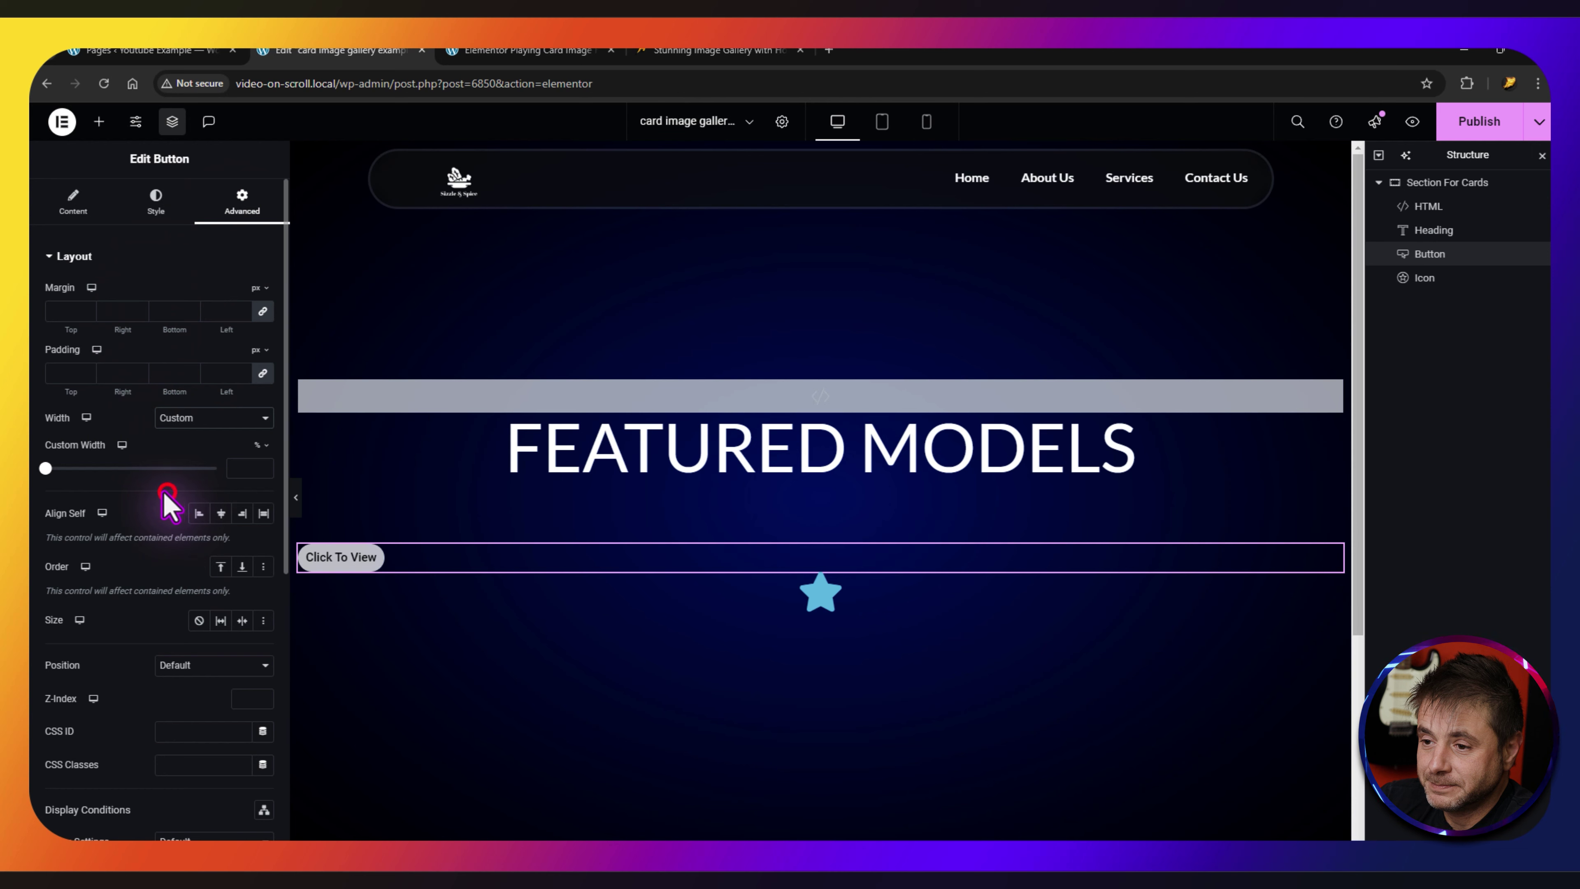
pyautogui.click(259, 446)
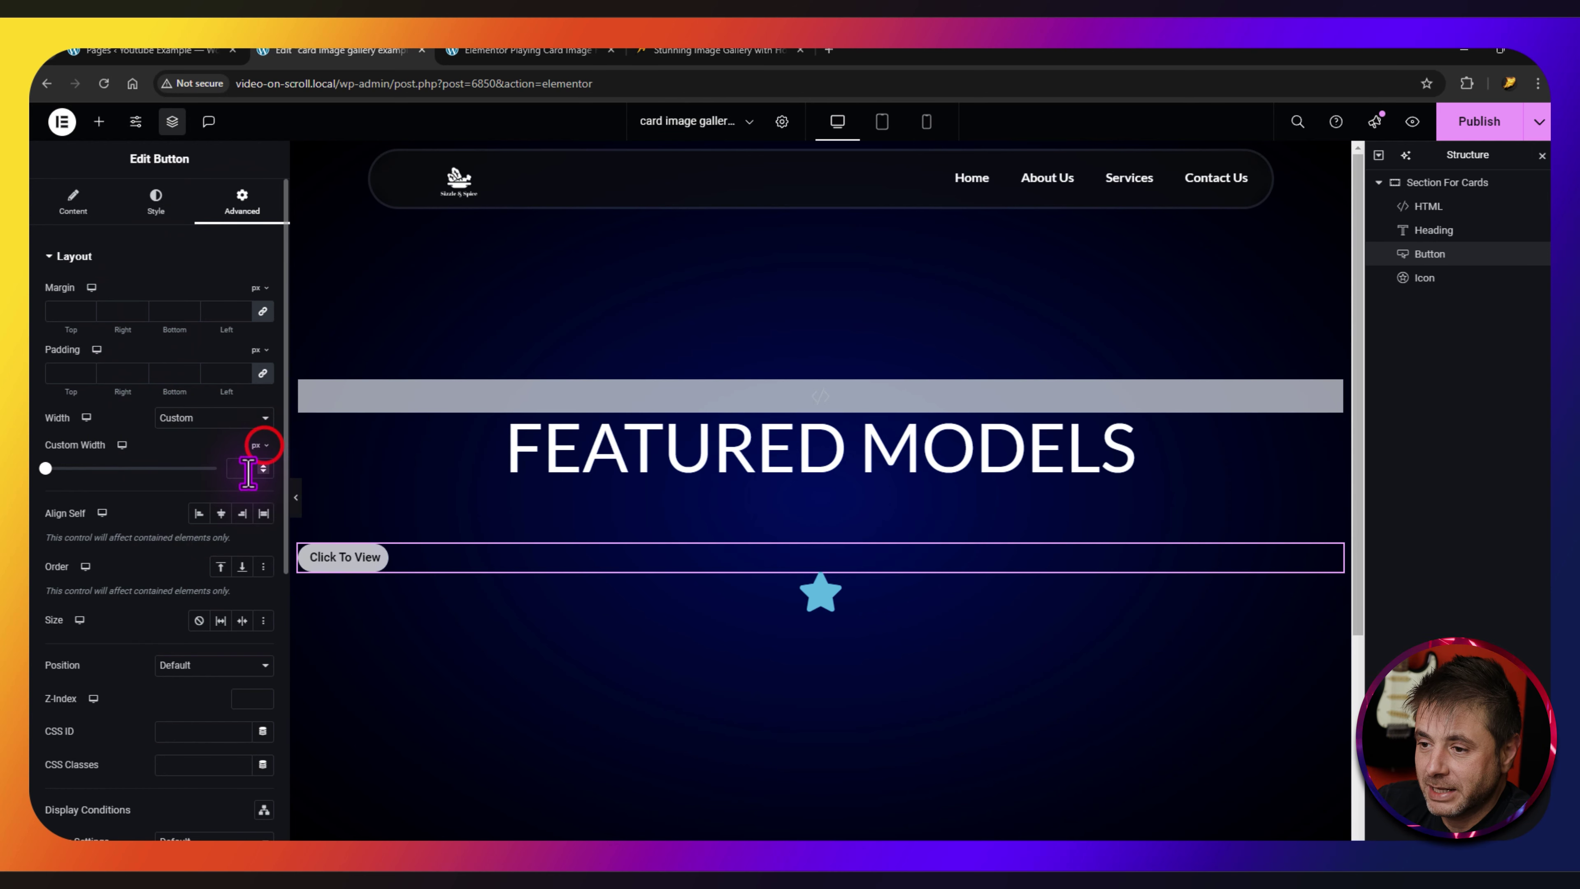
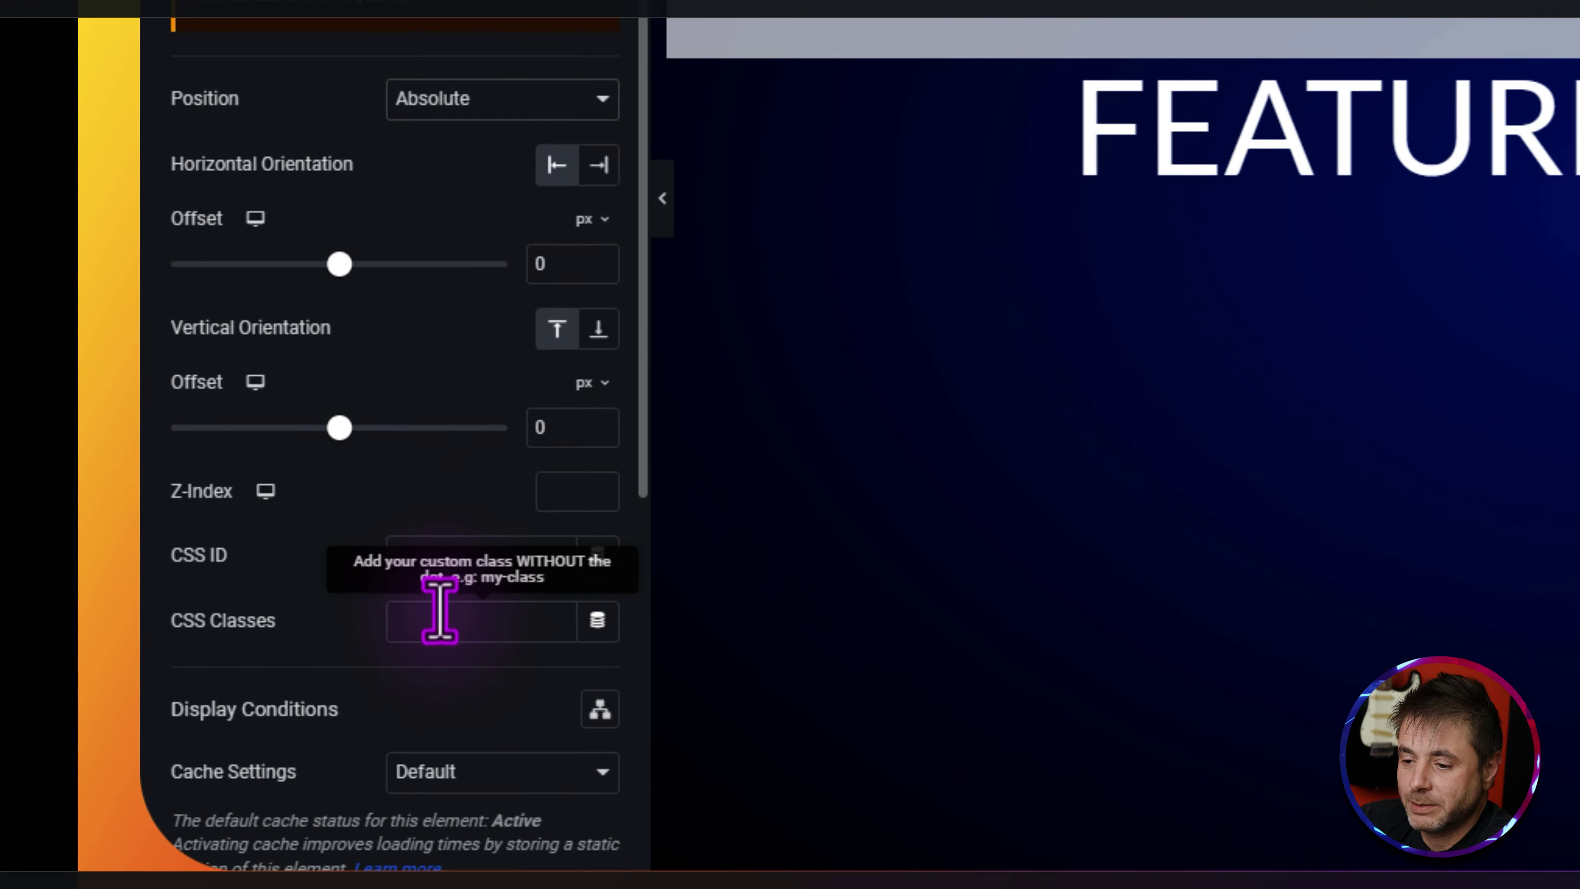
# Step: Give the button the CSS class reboot-card-effect-info and hide it on mobile portrait
pyautogui.click(440, 607)
pyautogui.write('reboot-card-effect-info')
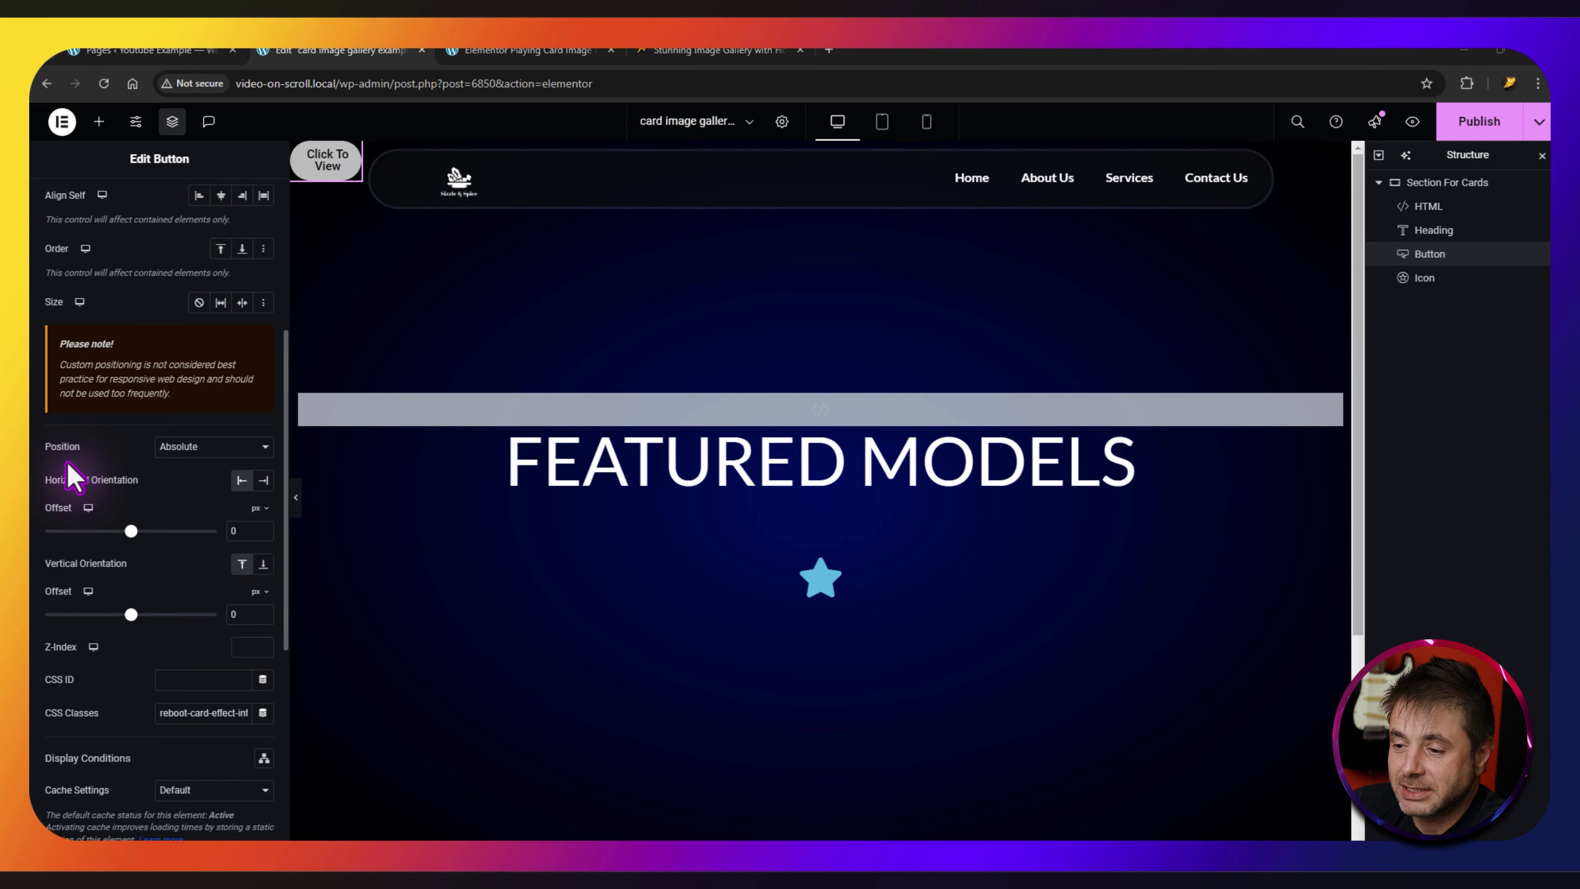
pyautogui.scroll(-6, 71, 480)
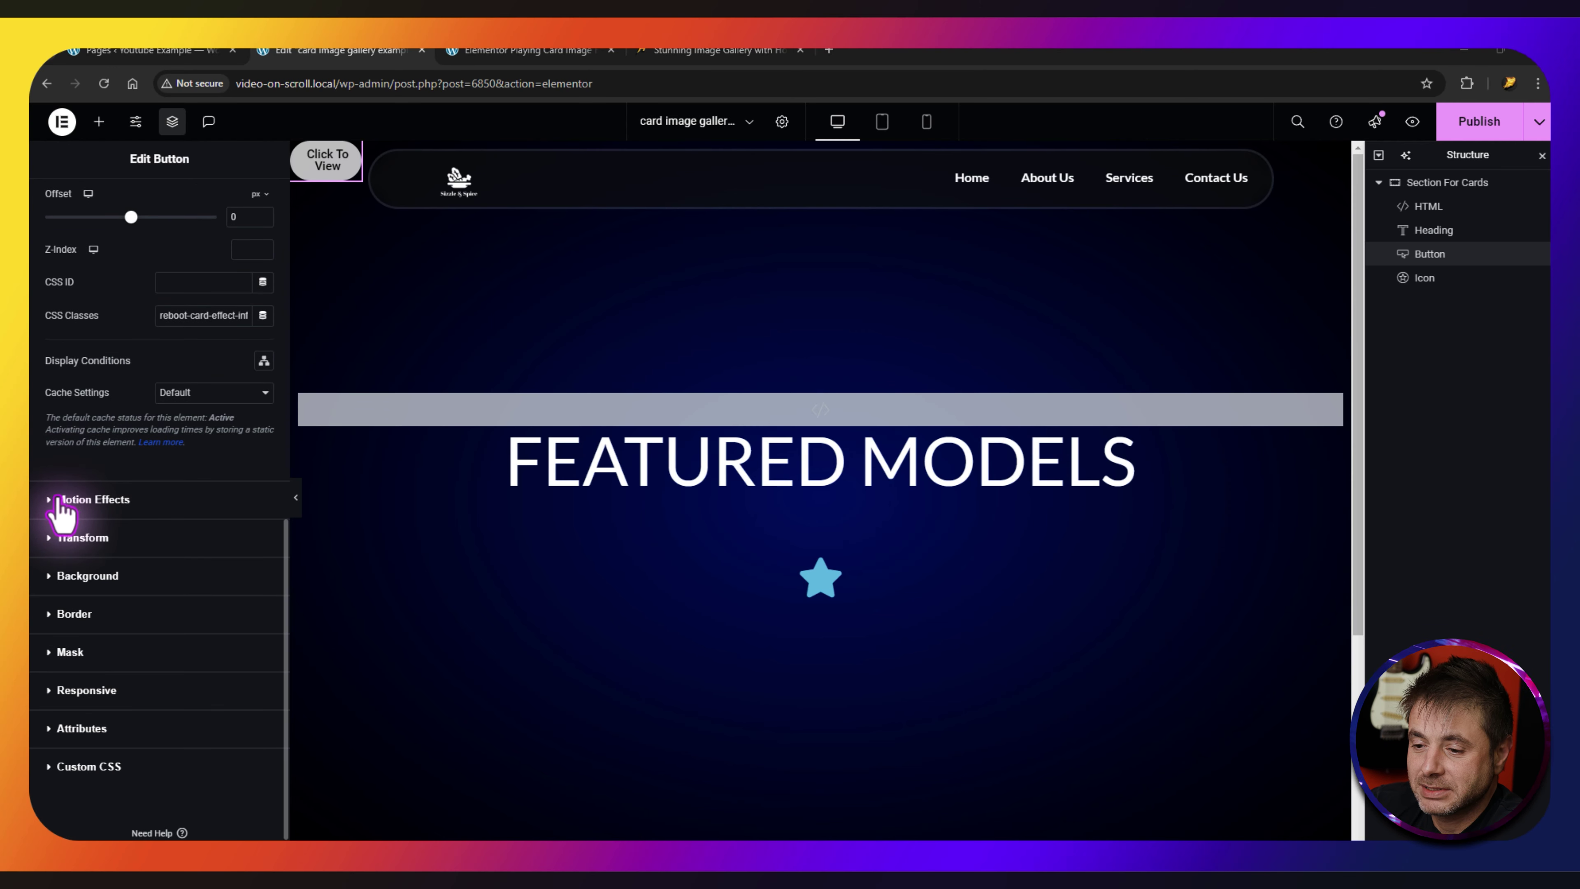
pyautogui.click(89, 691)
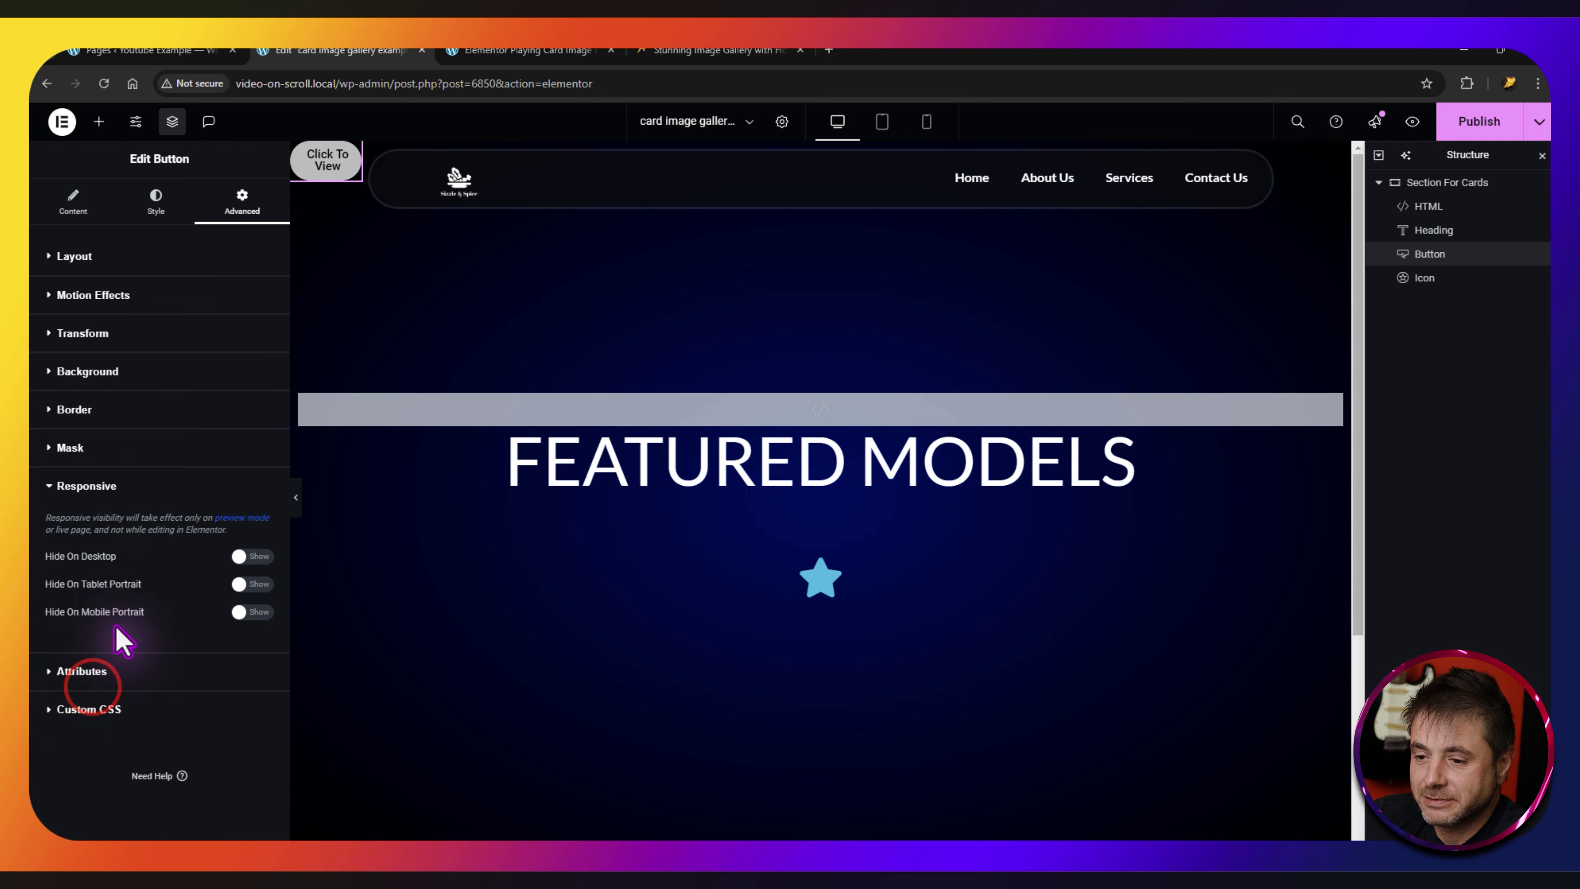
pyautogui.click(252, 612)
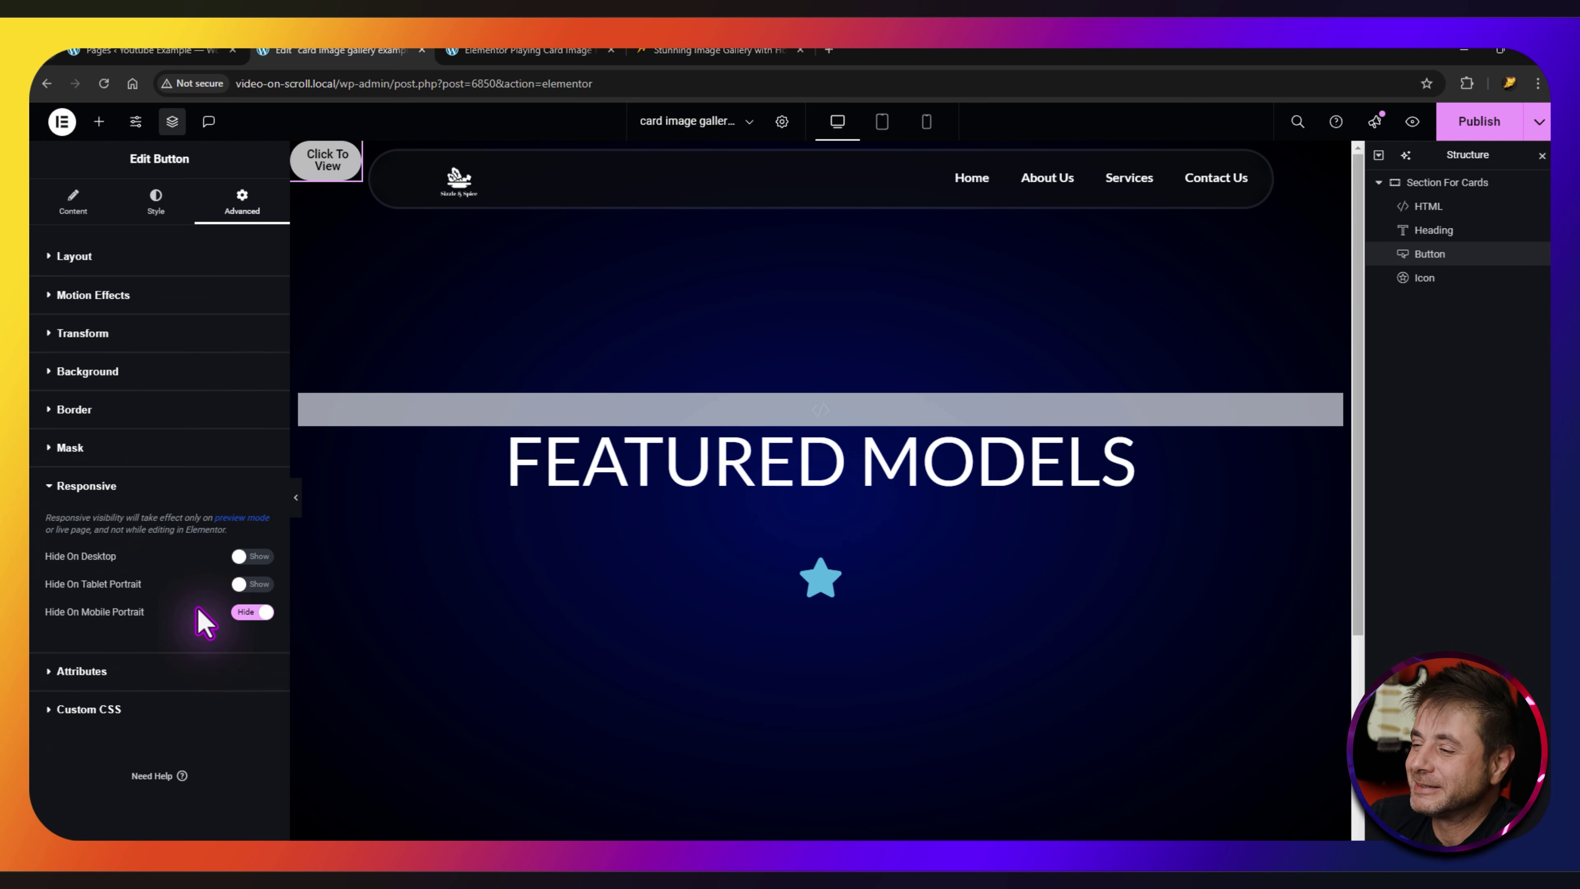
pyautogui.click(857, 596)
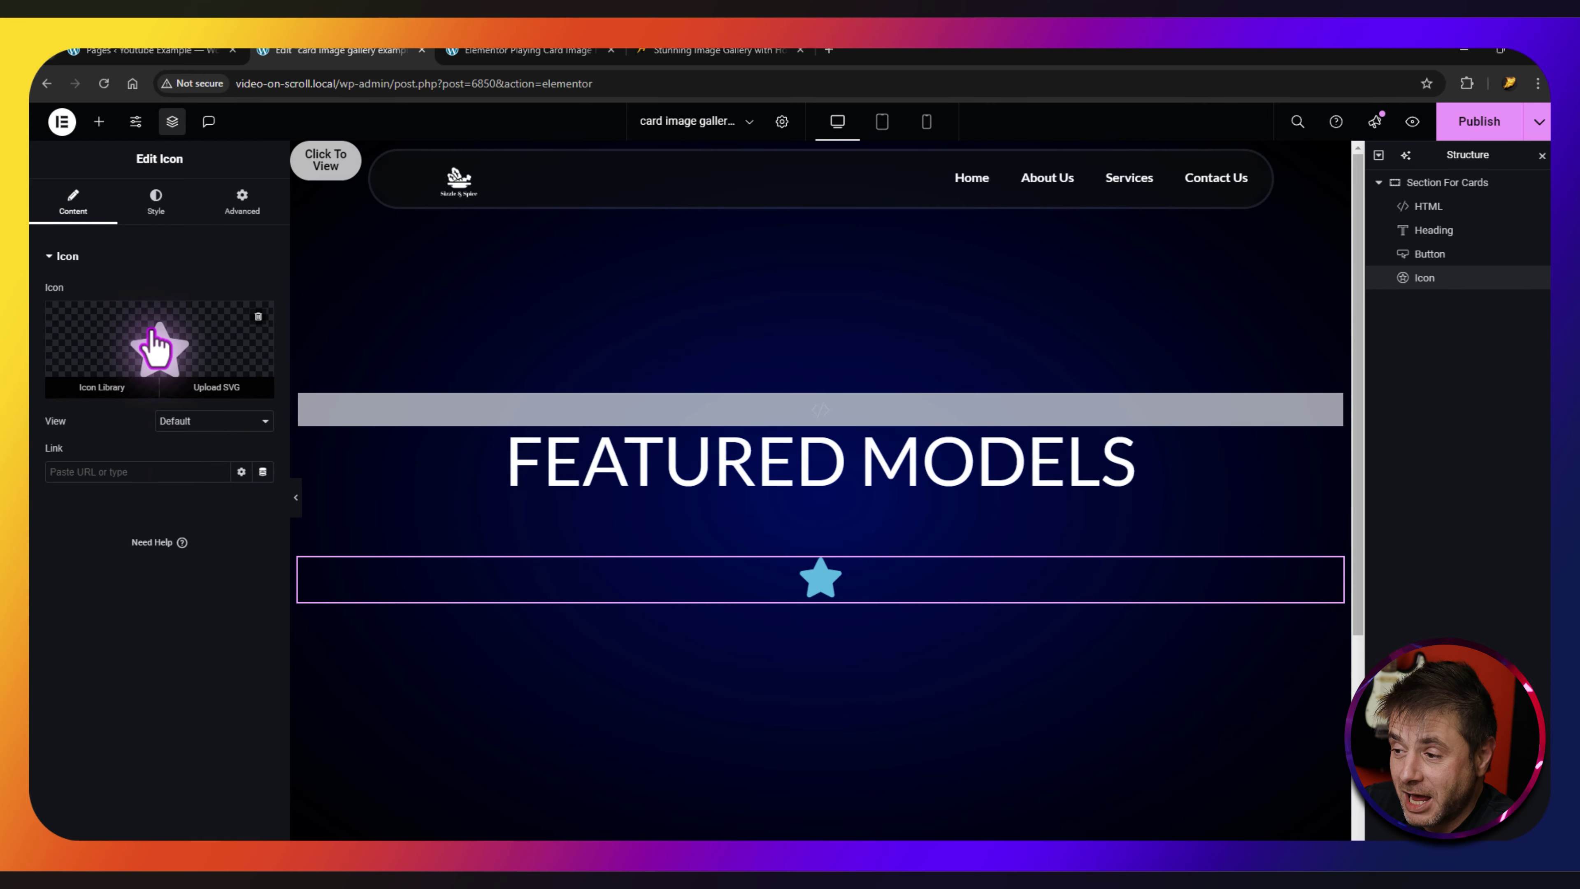
# Step: Replace the star with the Times circle icon, found by searching 'time' in the Icon Library
pyautogui.click(156, 348)
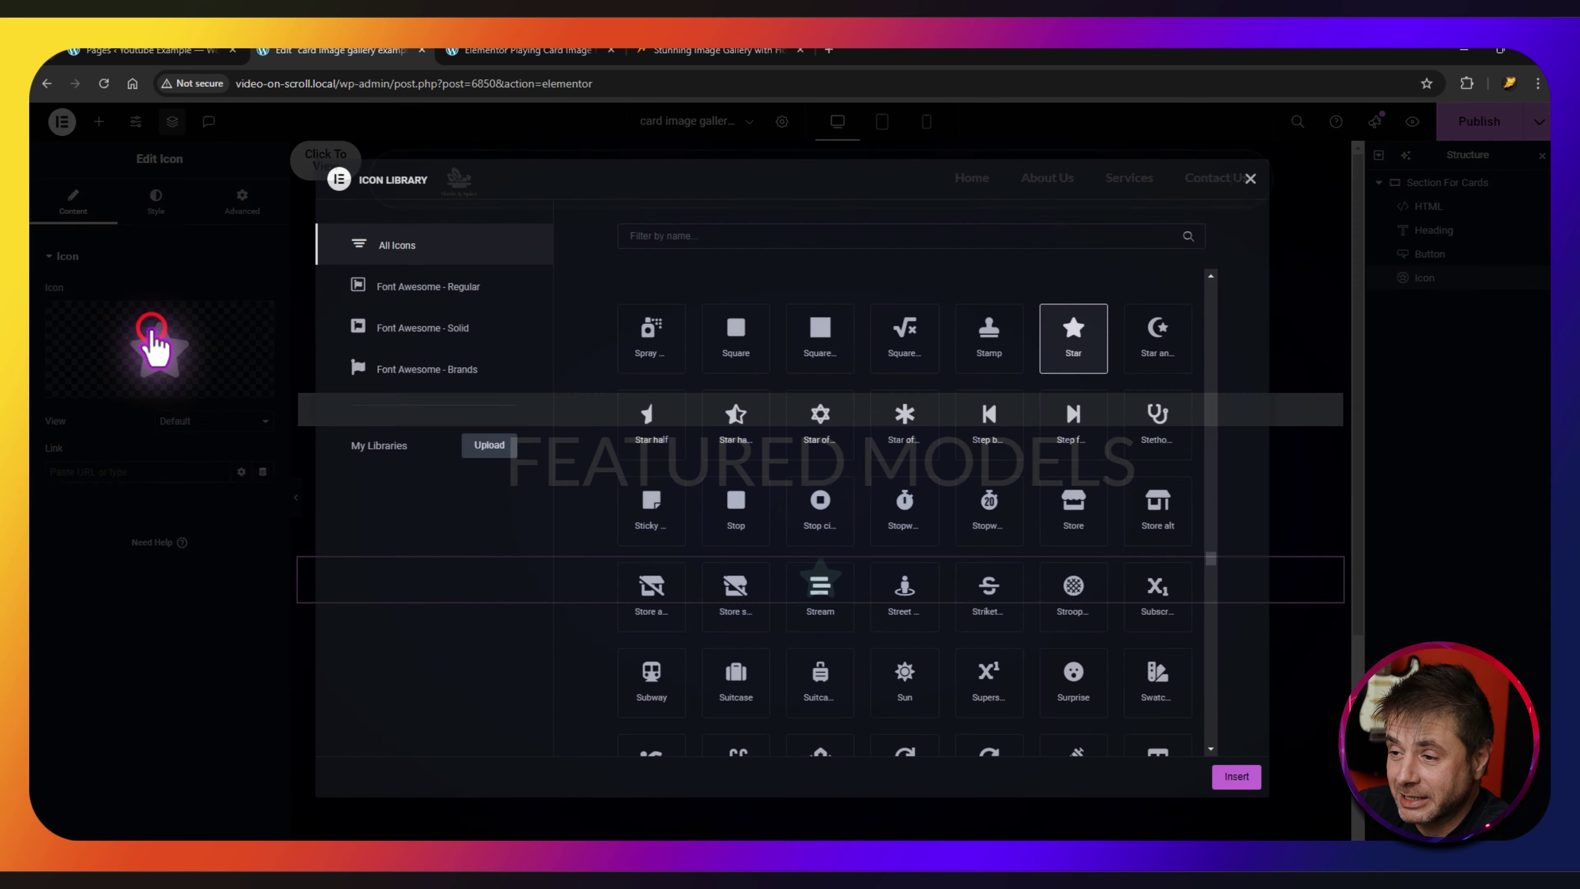
pyautogui.click(705, 229)
pyautogui.write('time')
pyautogui.click(1077, 351)
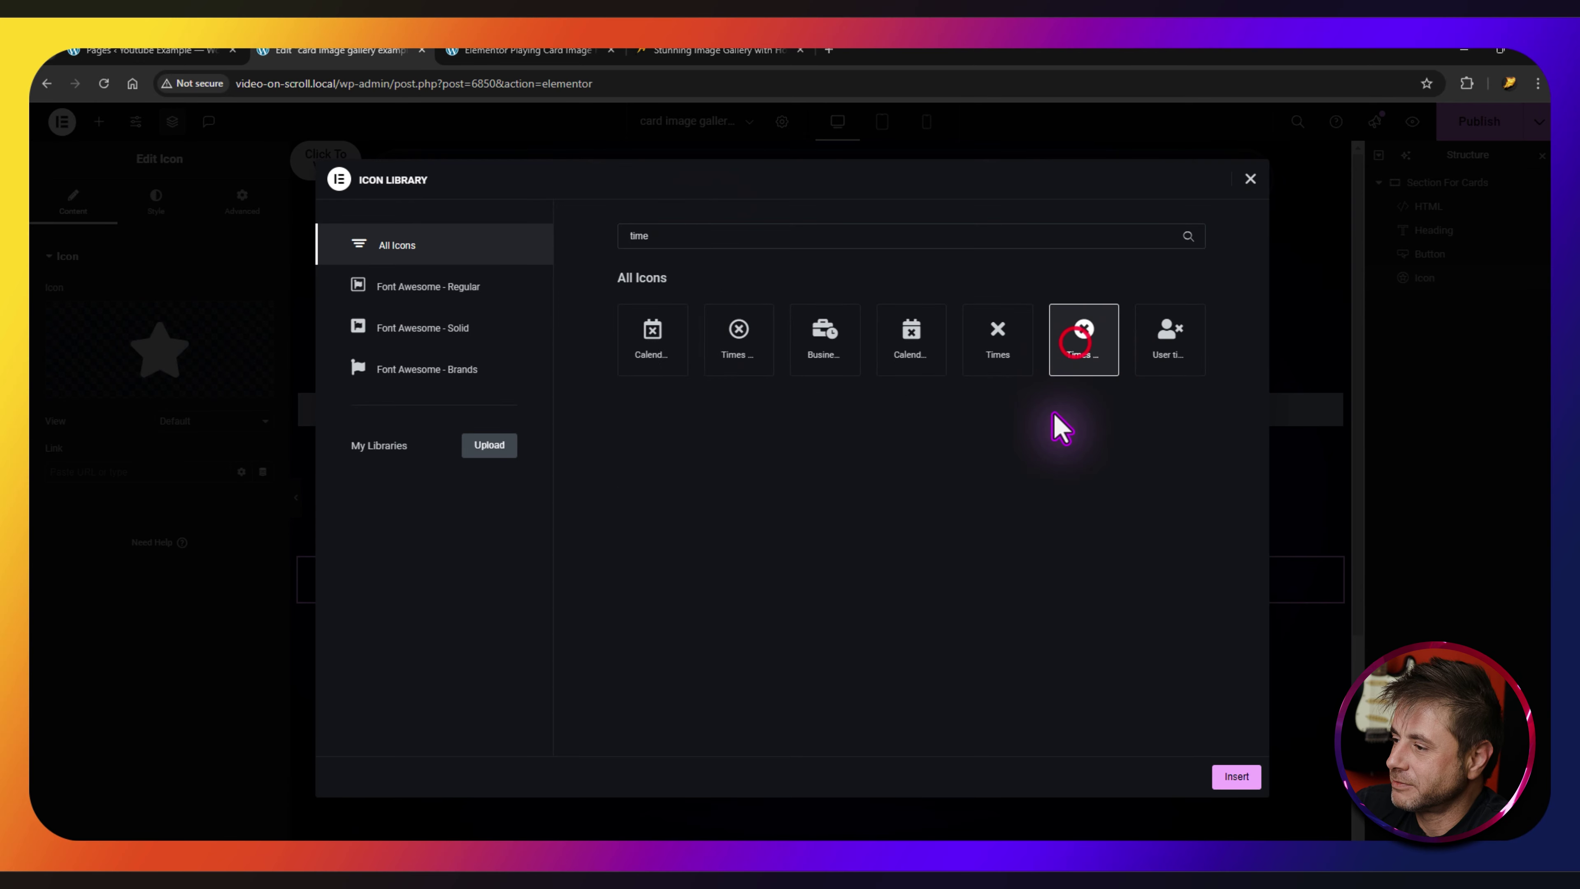
pyautogui.click(1236, 776)
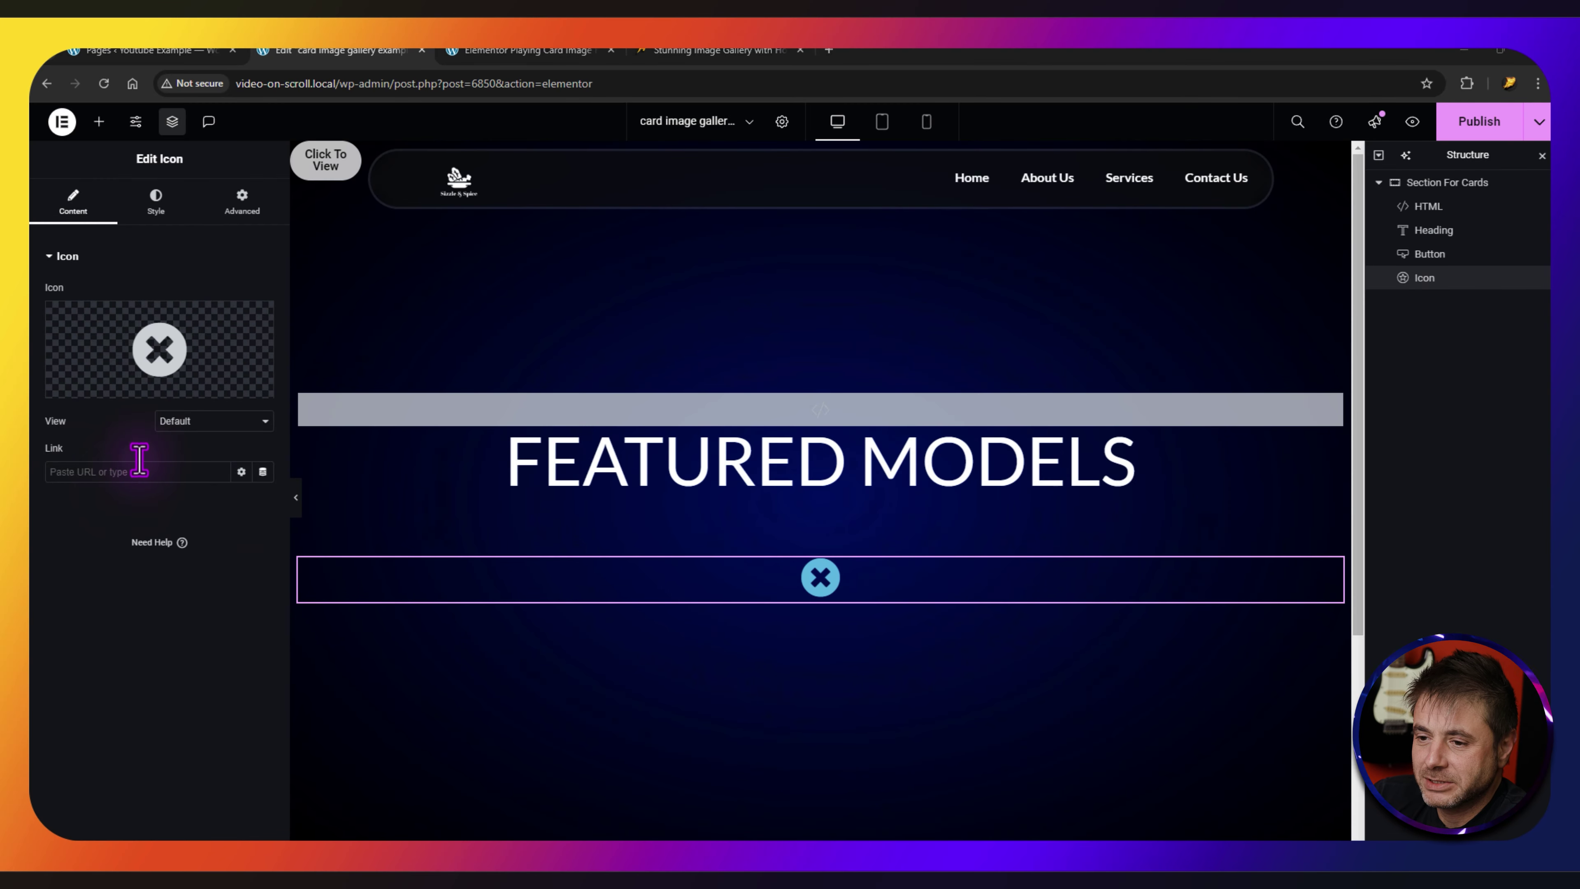
# Step: Set the icon's primary colour to black
pyautogui.click(156, 201)
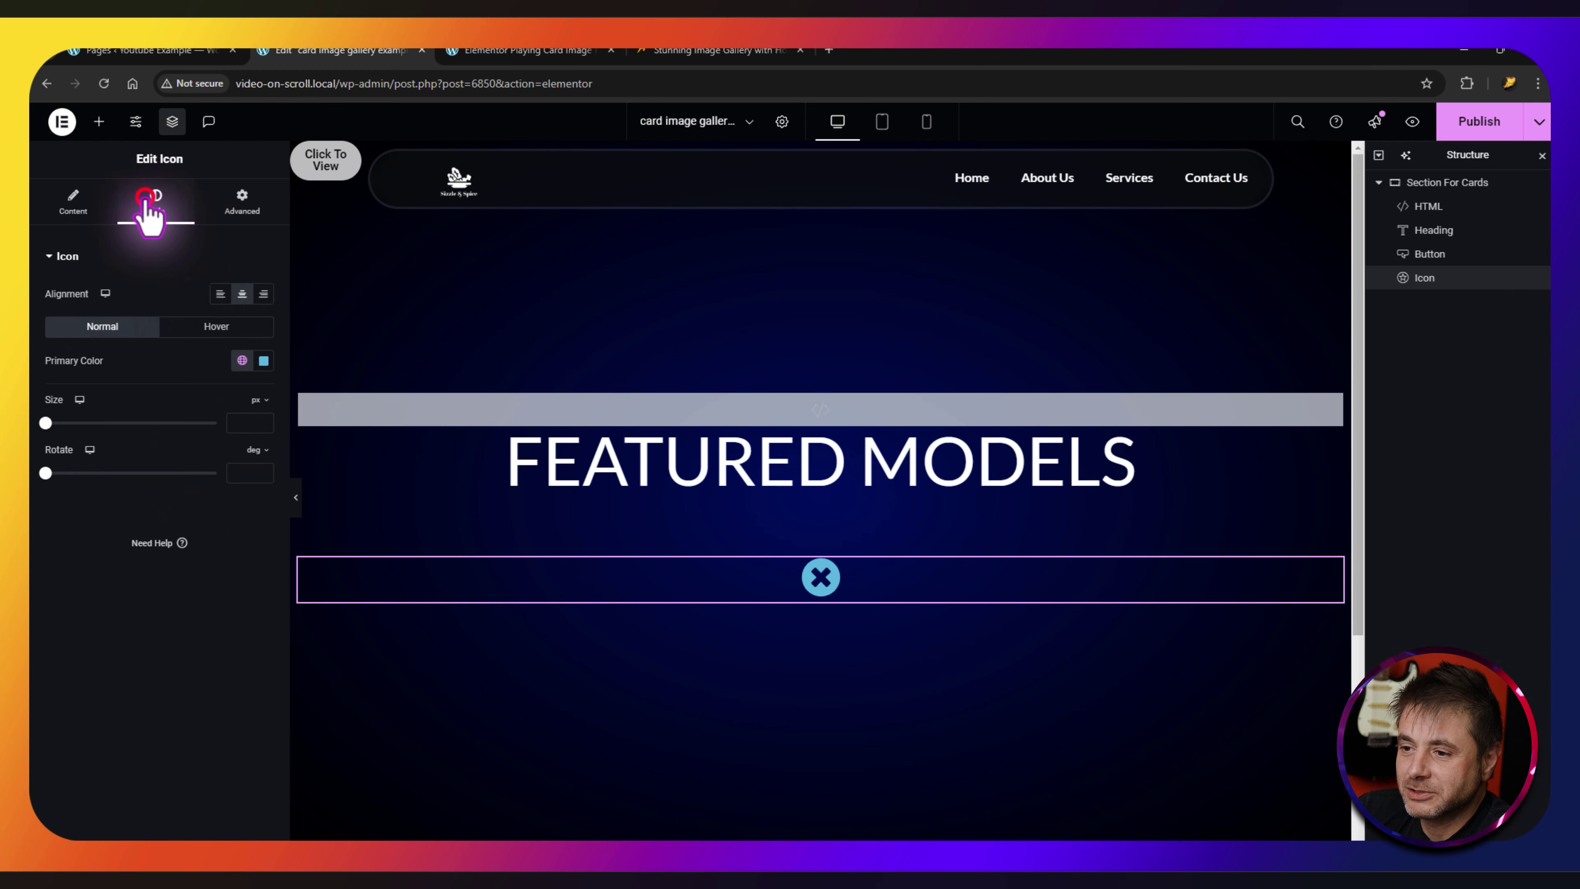
pyautogui.click(264, 361)
pyautogui.click(249, 492)
pyautogui.click(178, 588)
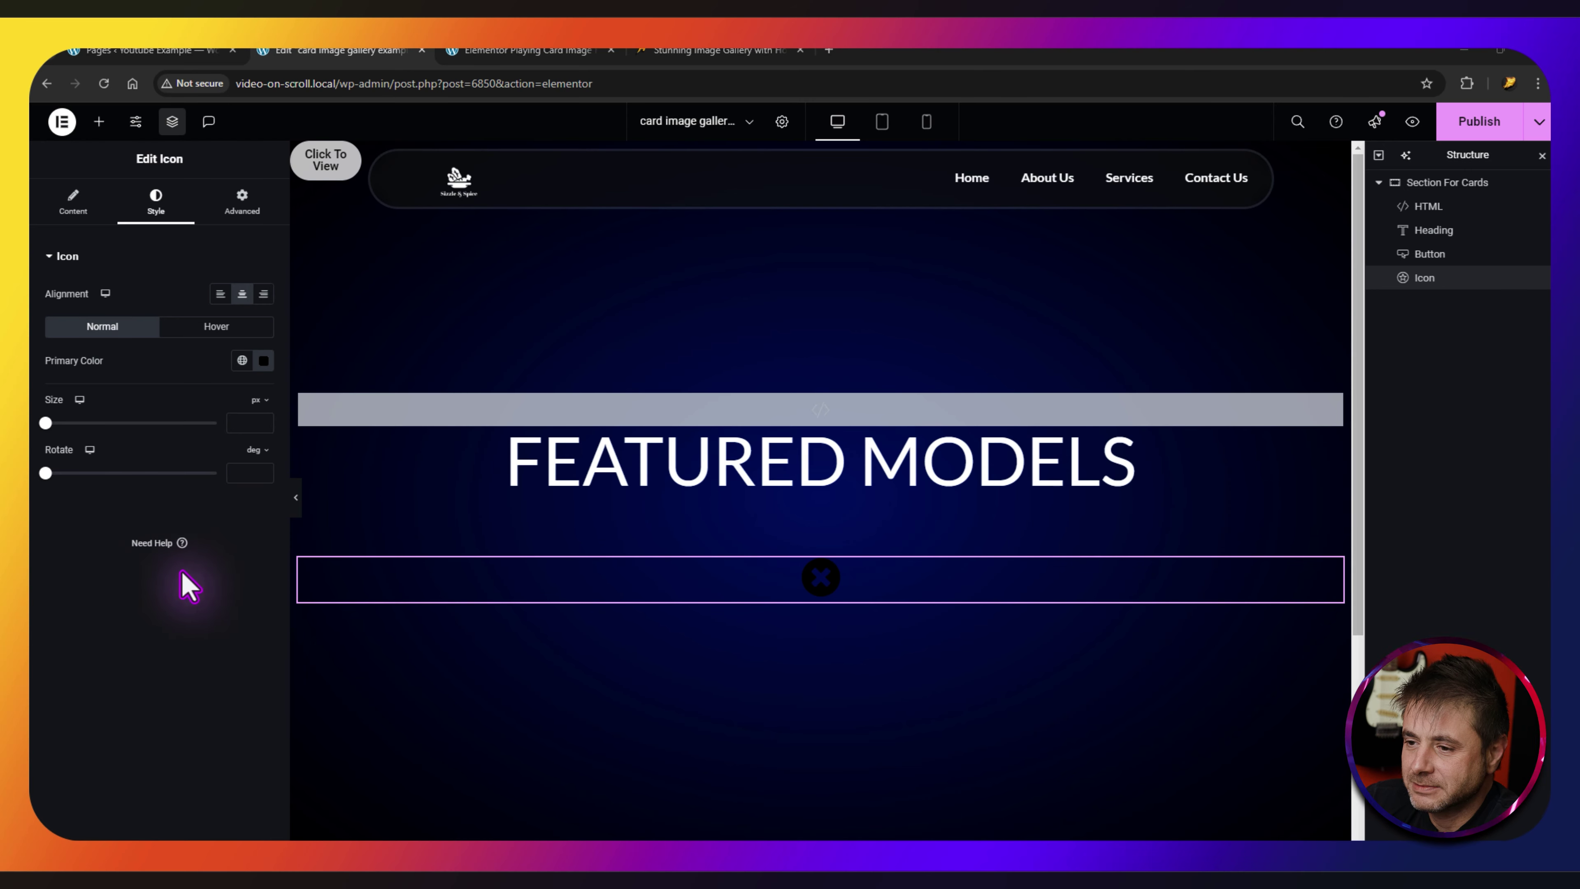
pyautogui.click(235, 199)
# Step: Make the icon's position Fixed, anchored right, with a 40 px top offset
pyautogui.scroll(-3, 130, 398)
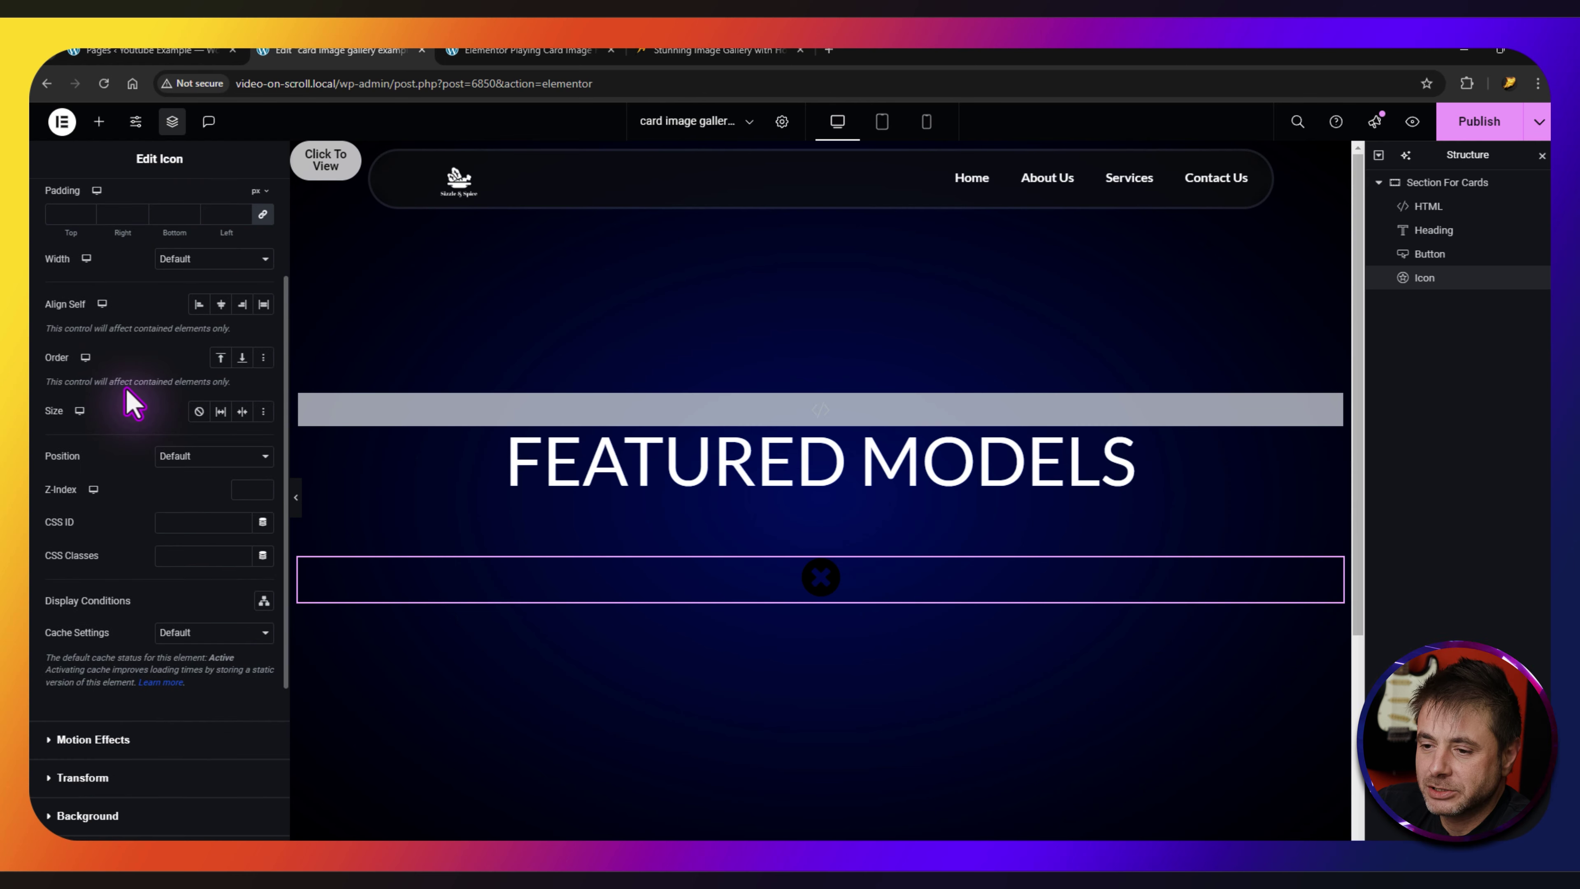
pyautogui.click(205, 459)
pyautogui.click(182, 511)
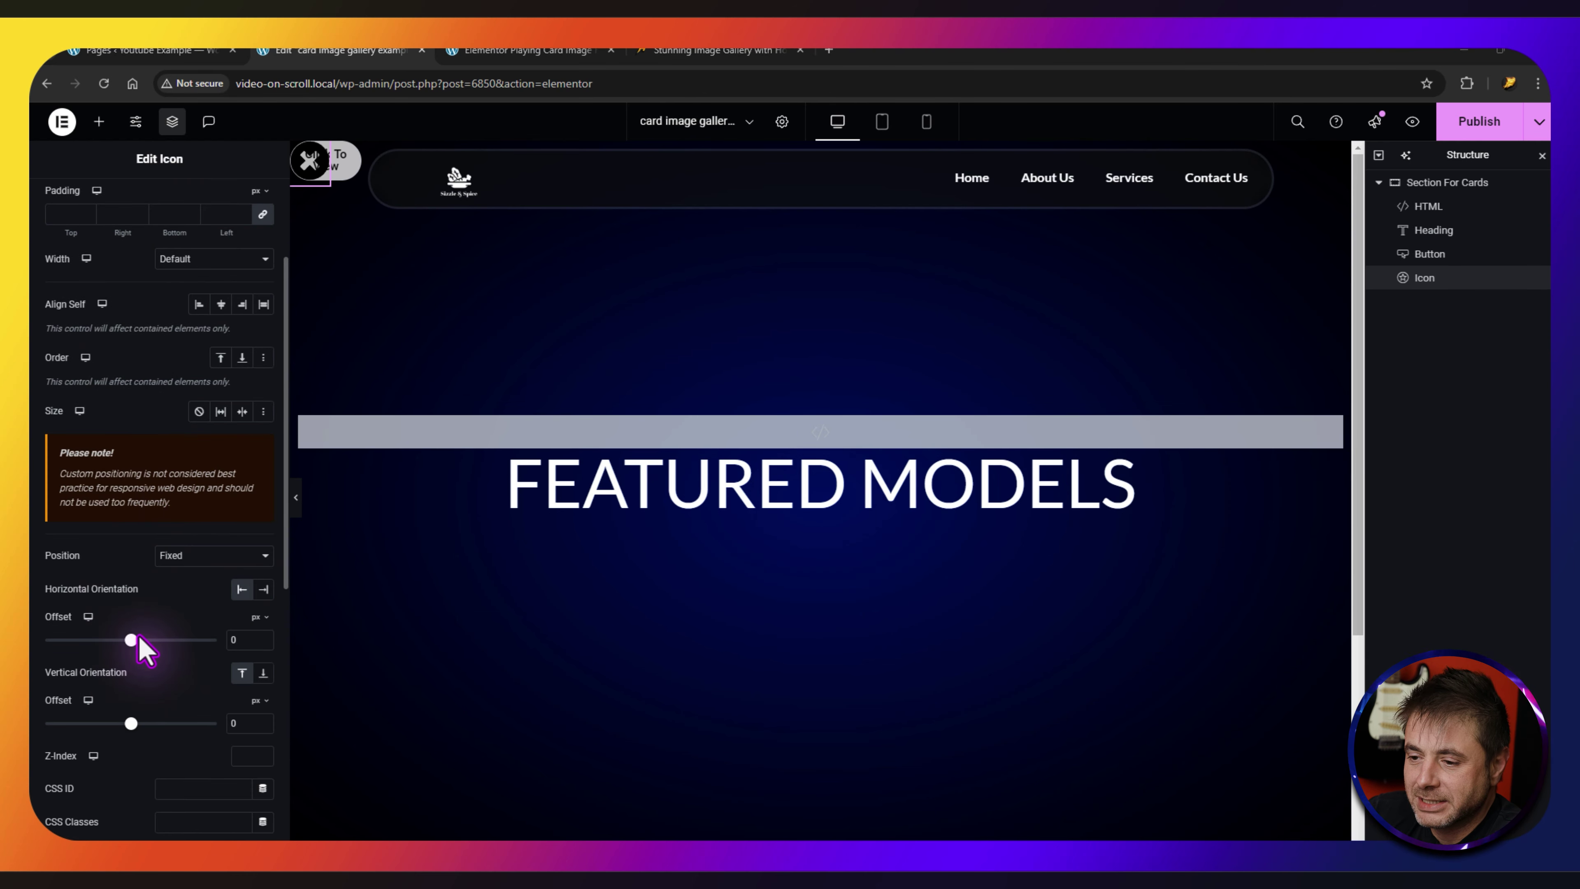
pyautogui.click(228, 636)
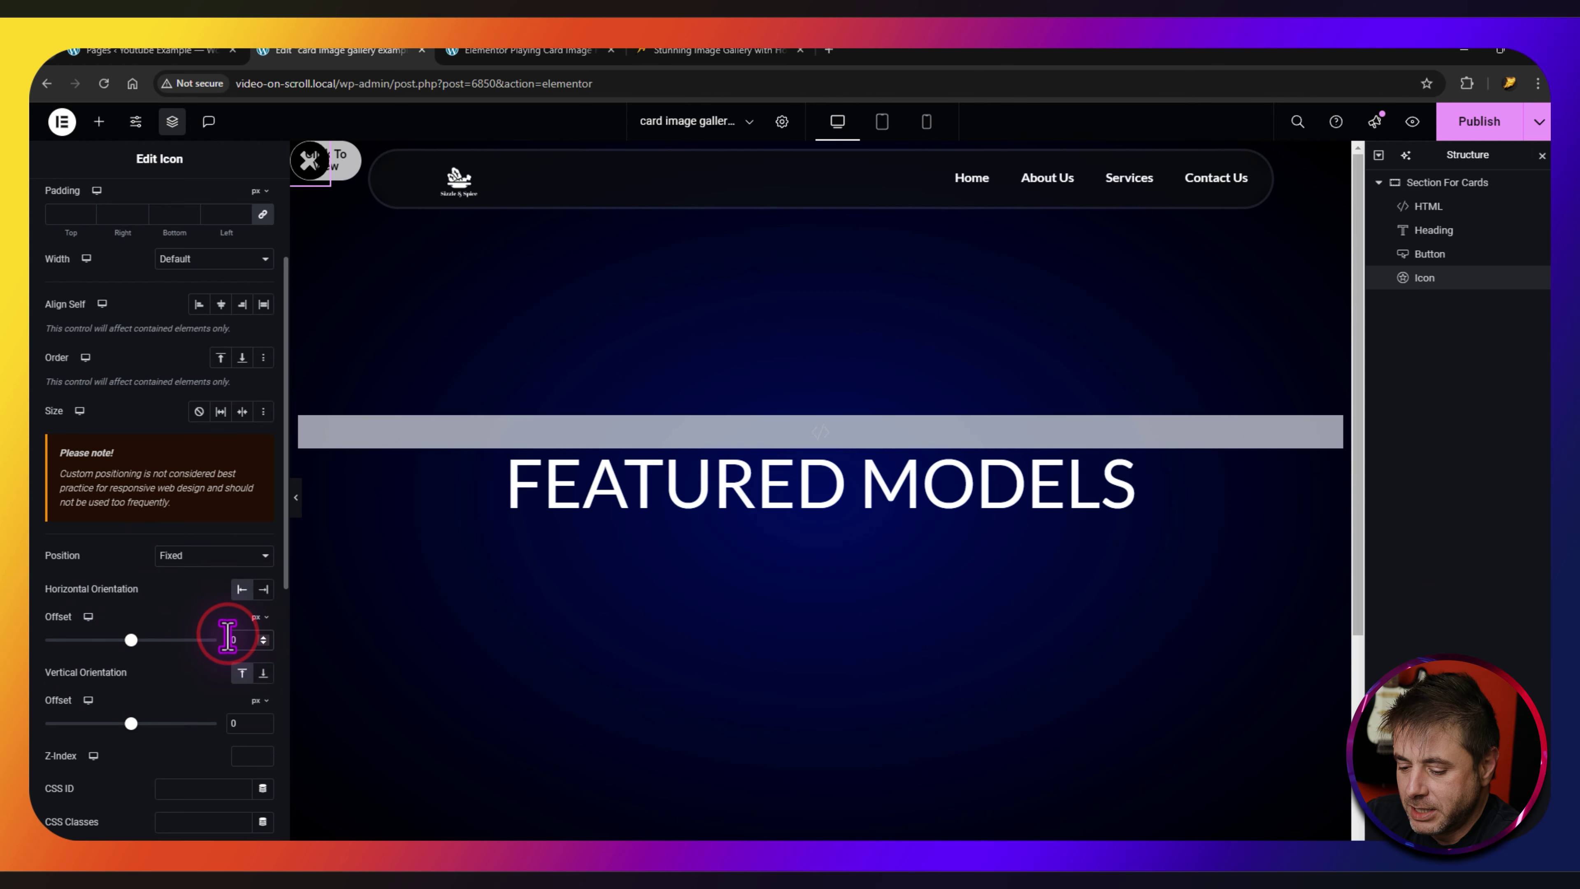
pyautogui.write('4')
pyautogui.write('40')
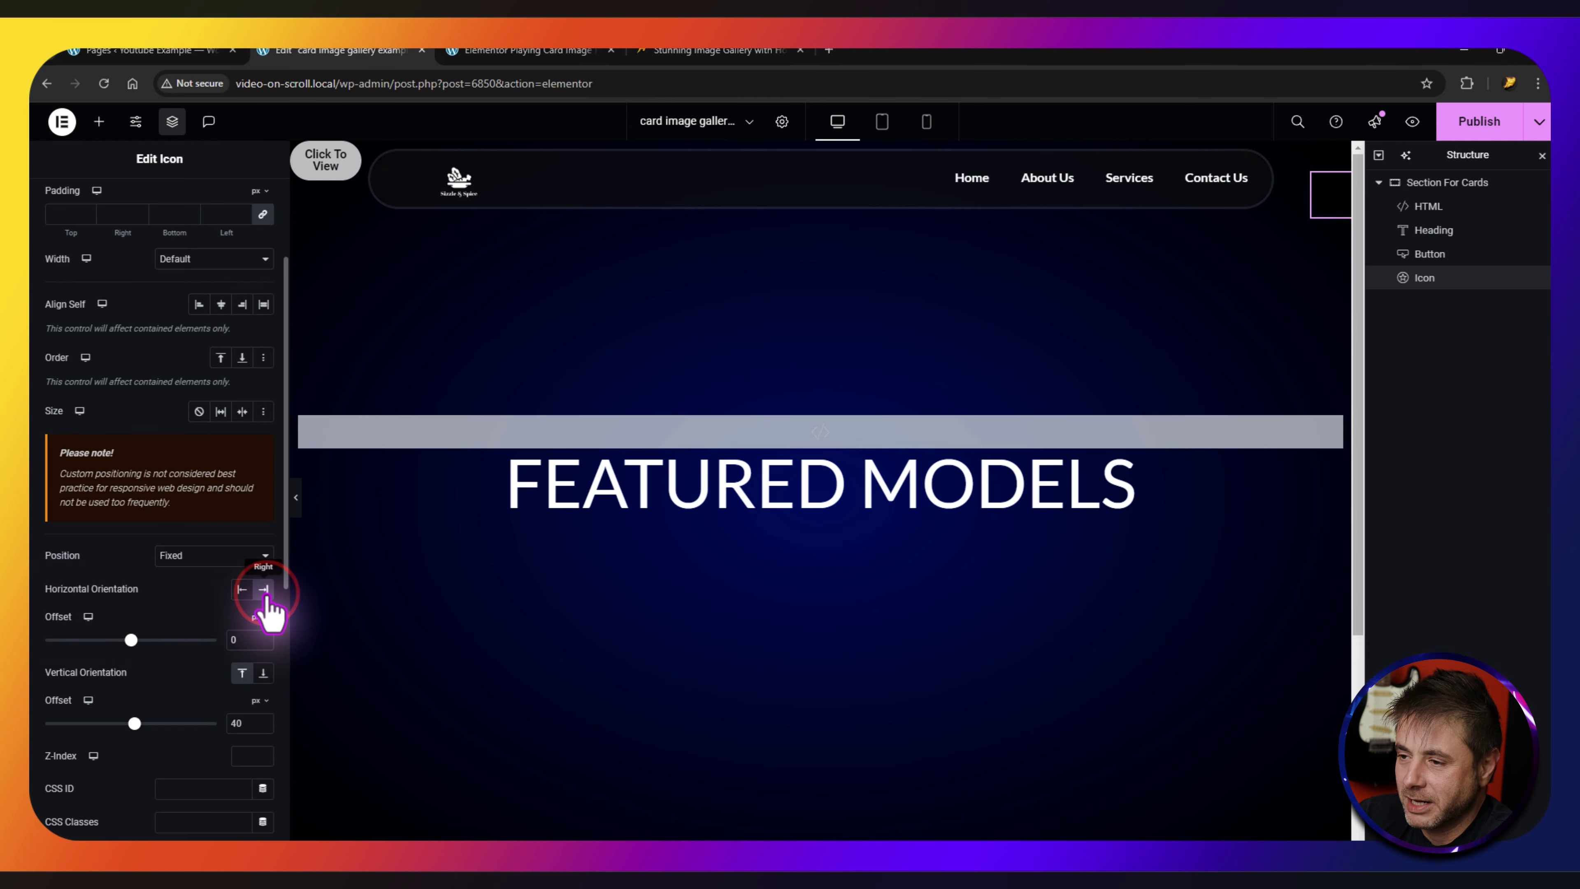
pyautogui.scroll(-3, 249, 629)
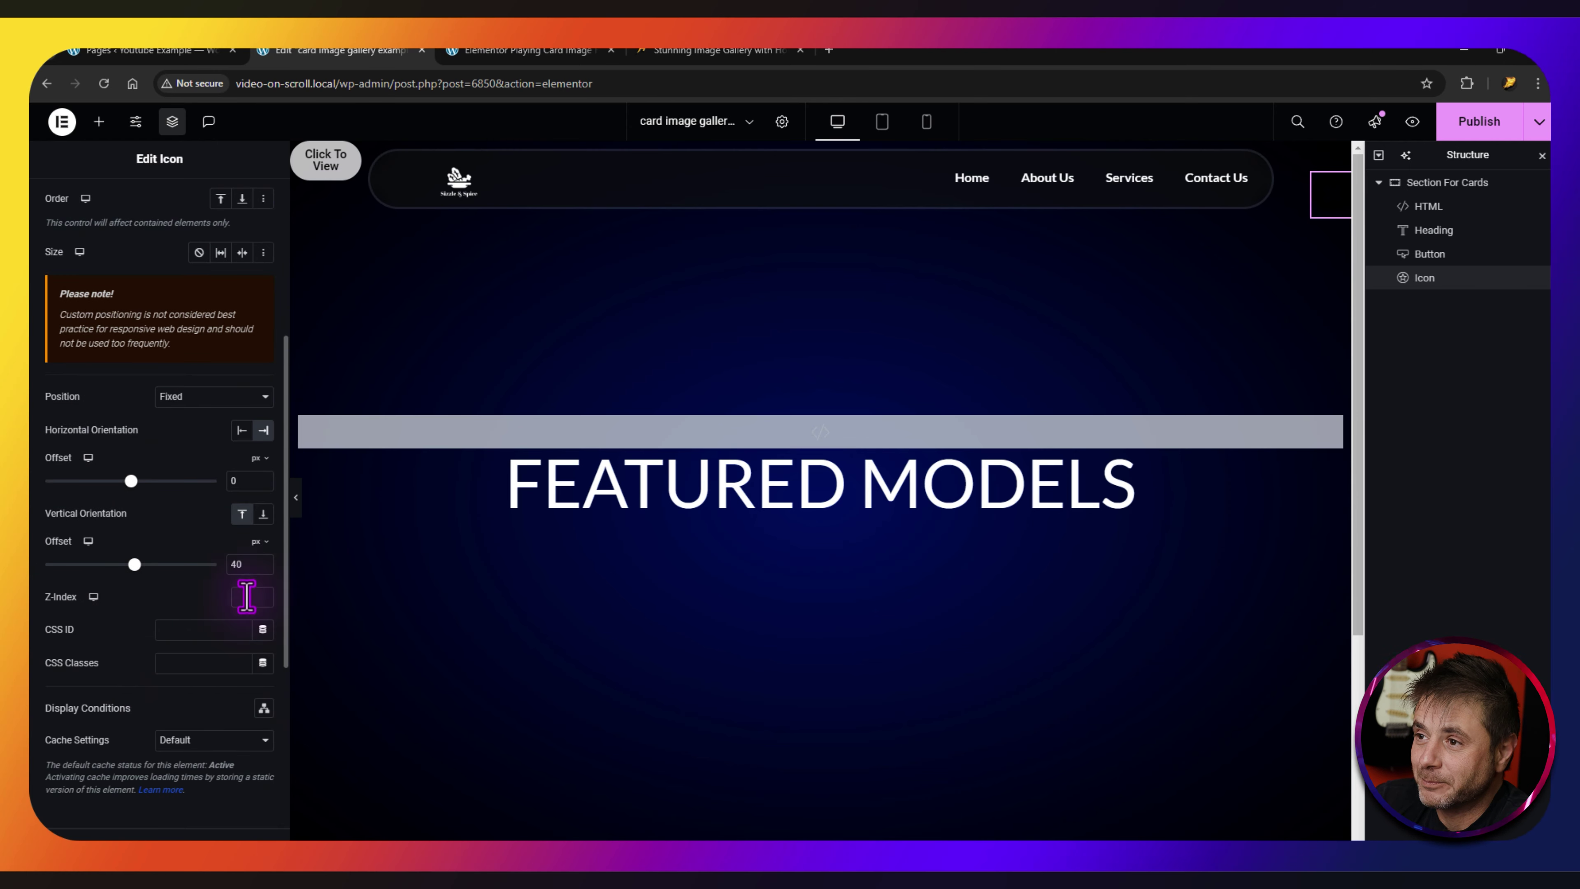
# Step: Copy reboot-card-effect-close from the blog post into the icon's CSS Classes
pyautogui.click(709, 50)
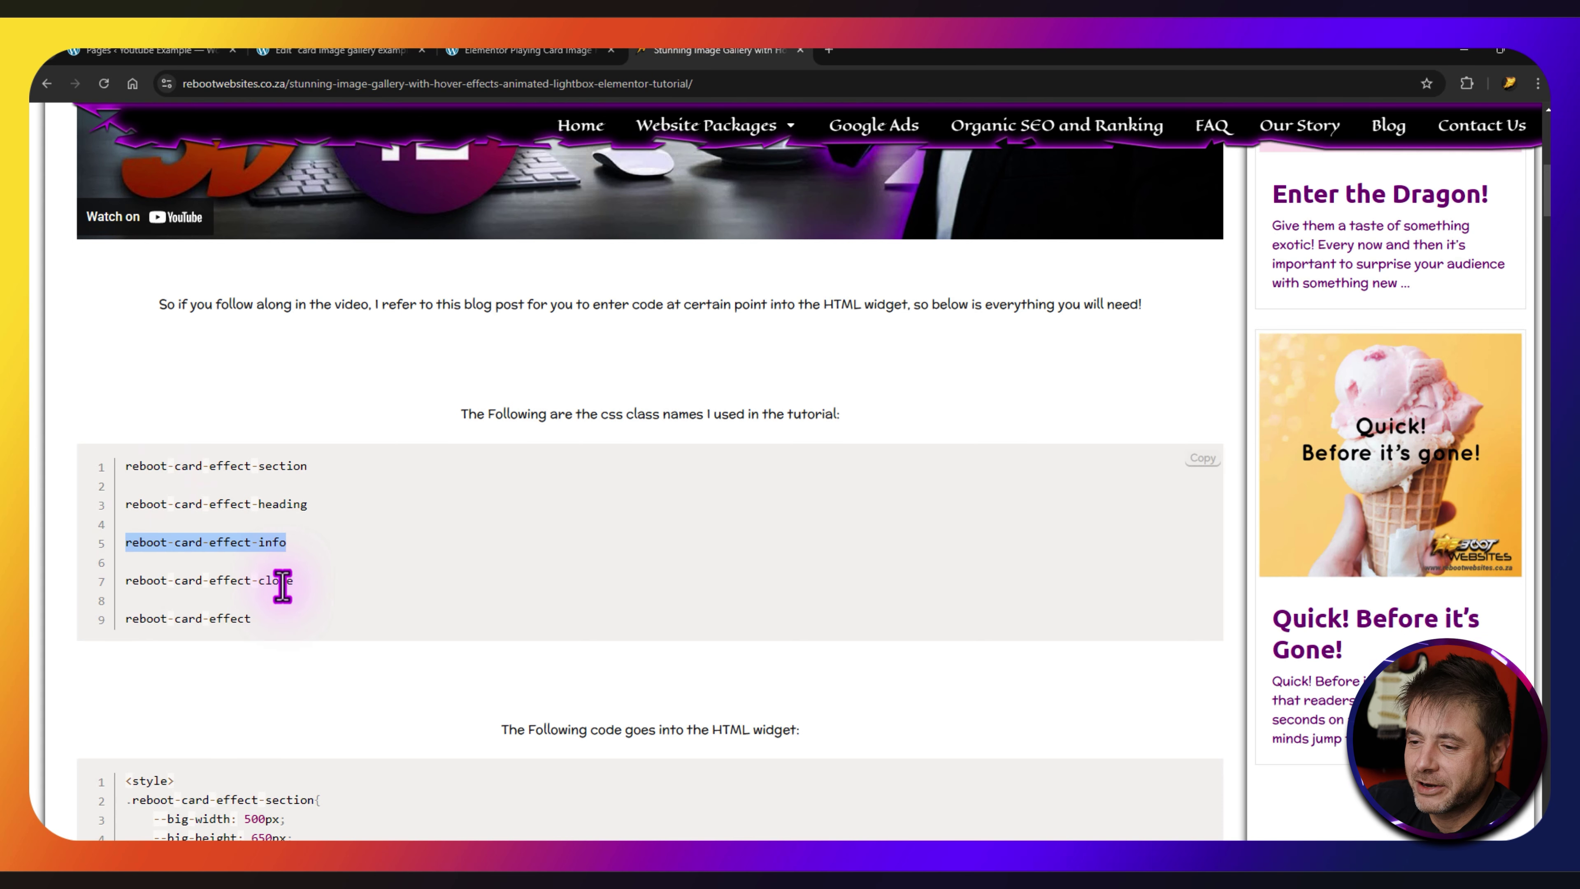
pyautogui.moveTo(295, 580); pyautogui.dragTo(146, 585)
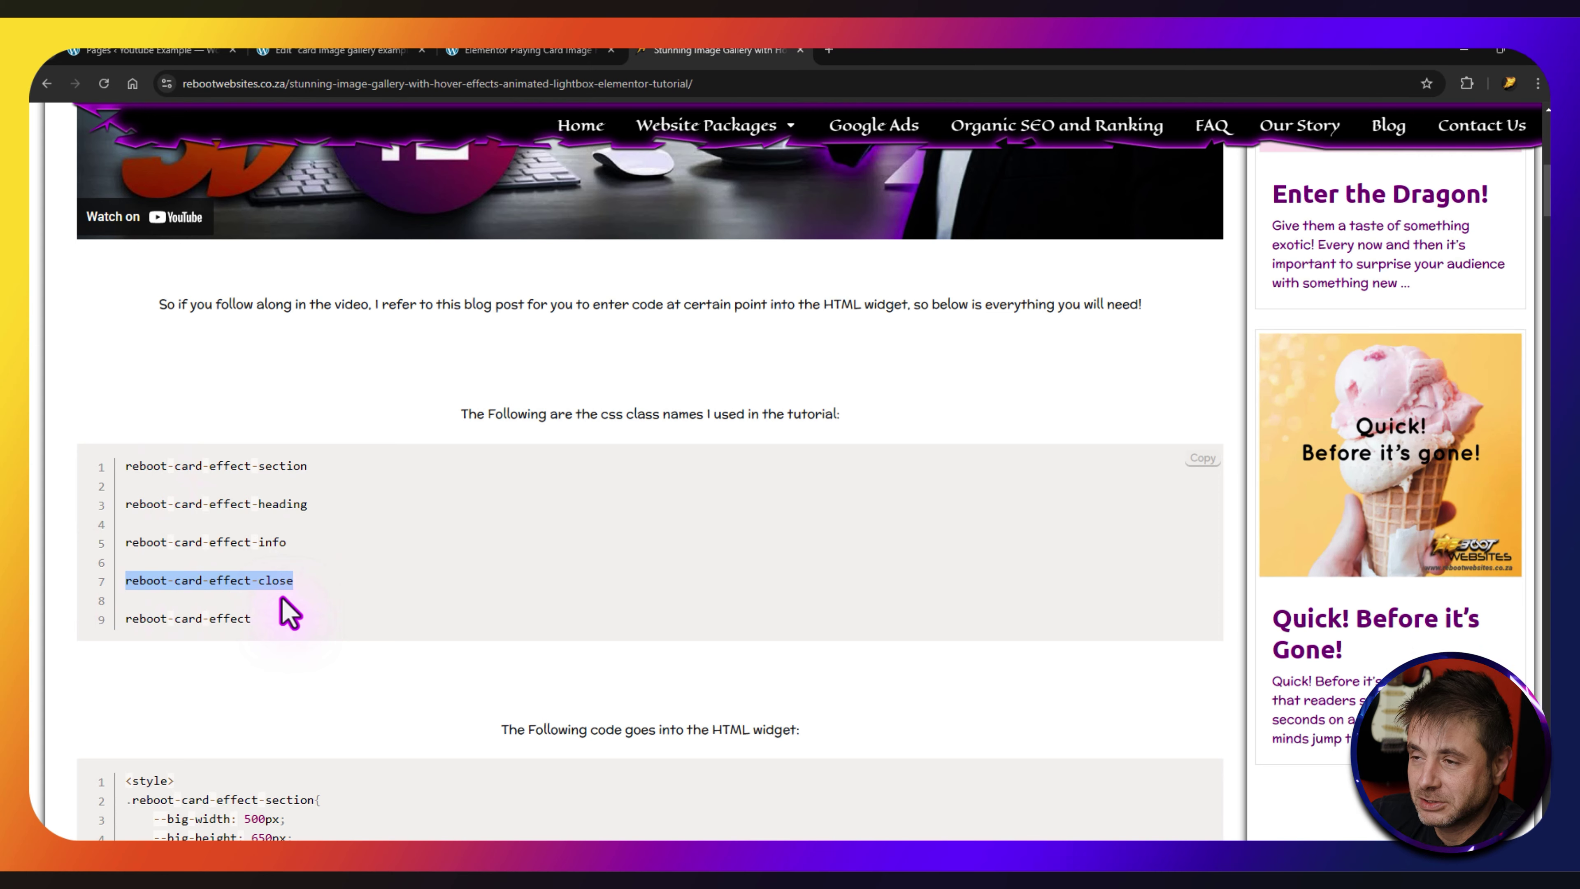
pyautogui.click(349, 49)
pyautogui.click(174, 663)
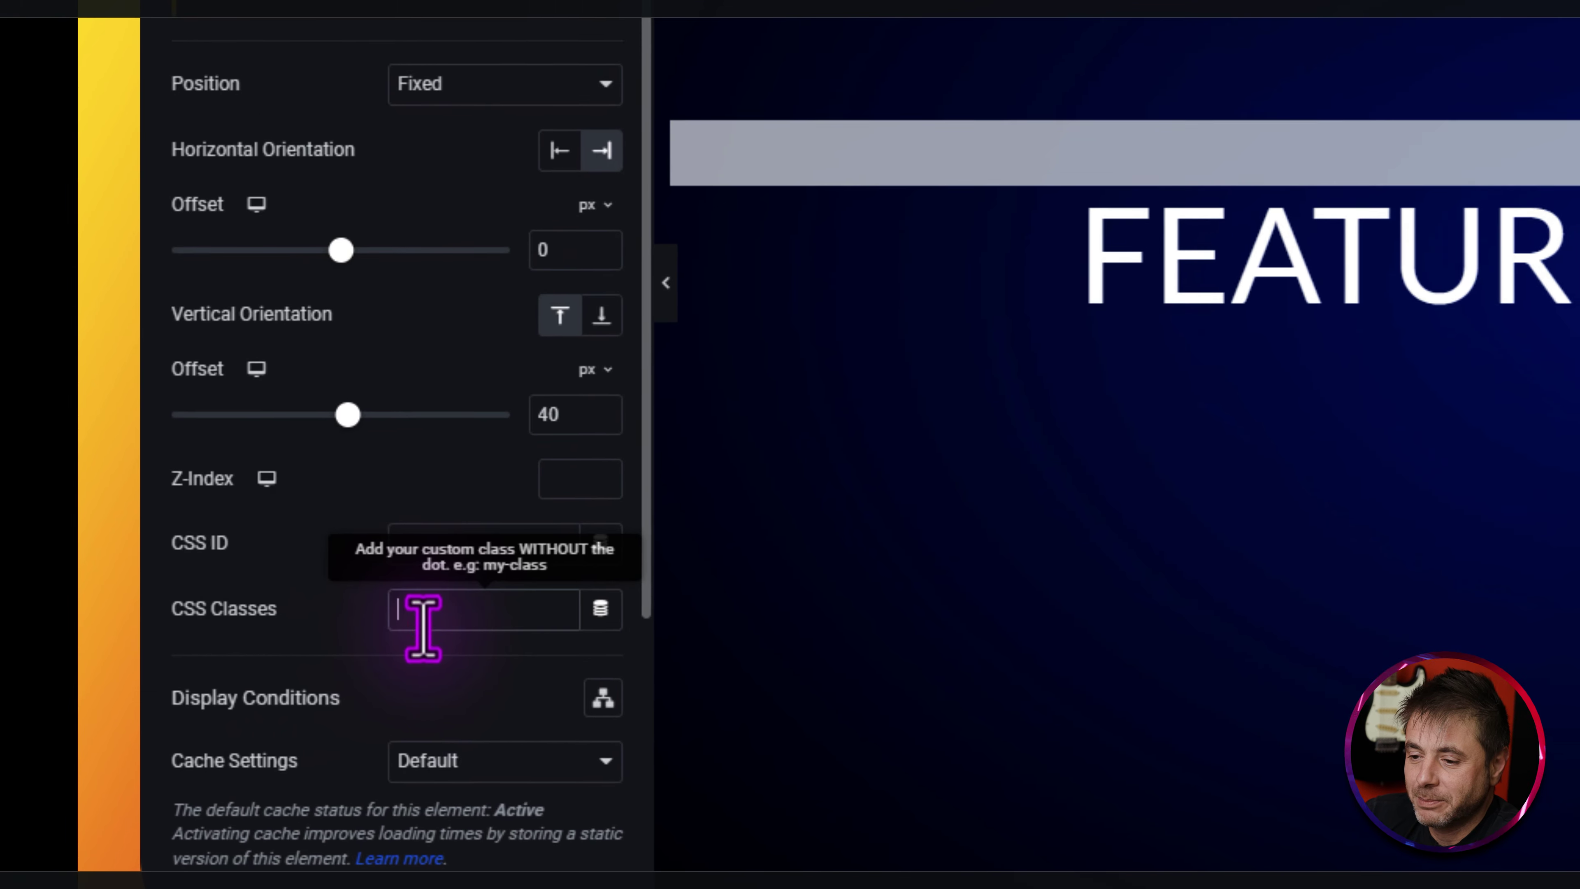
pyautogui.click(423, 621)
pyautogui.write('reboot-card-effect-close')
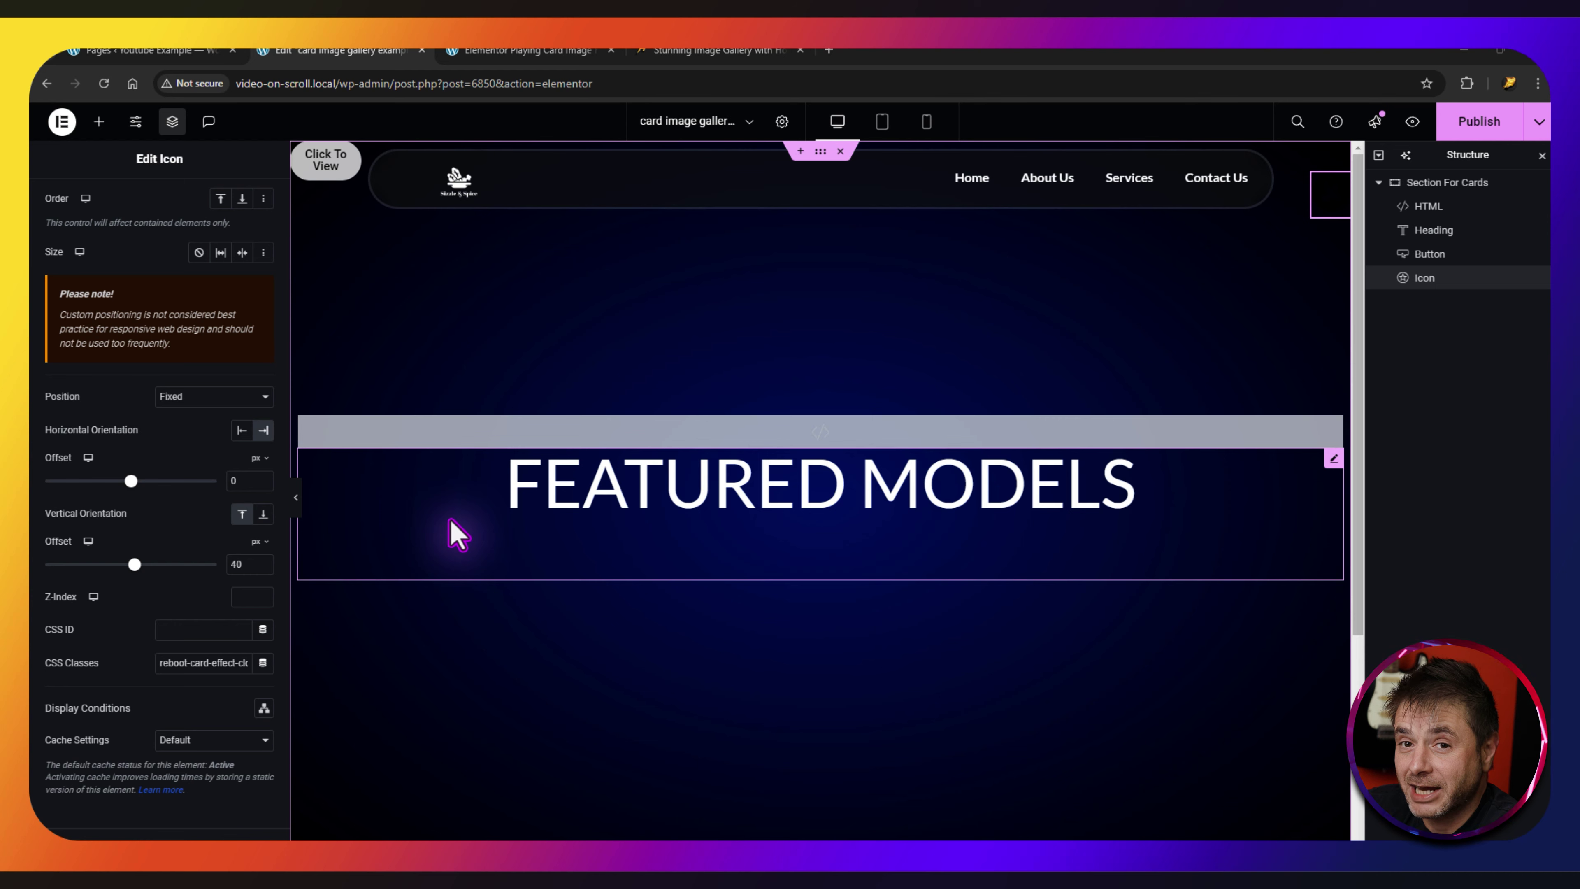
# Step: Add a container below the Icon in the section and rename it Image Cards
pyautogui.click(99, 122)
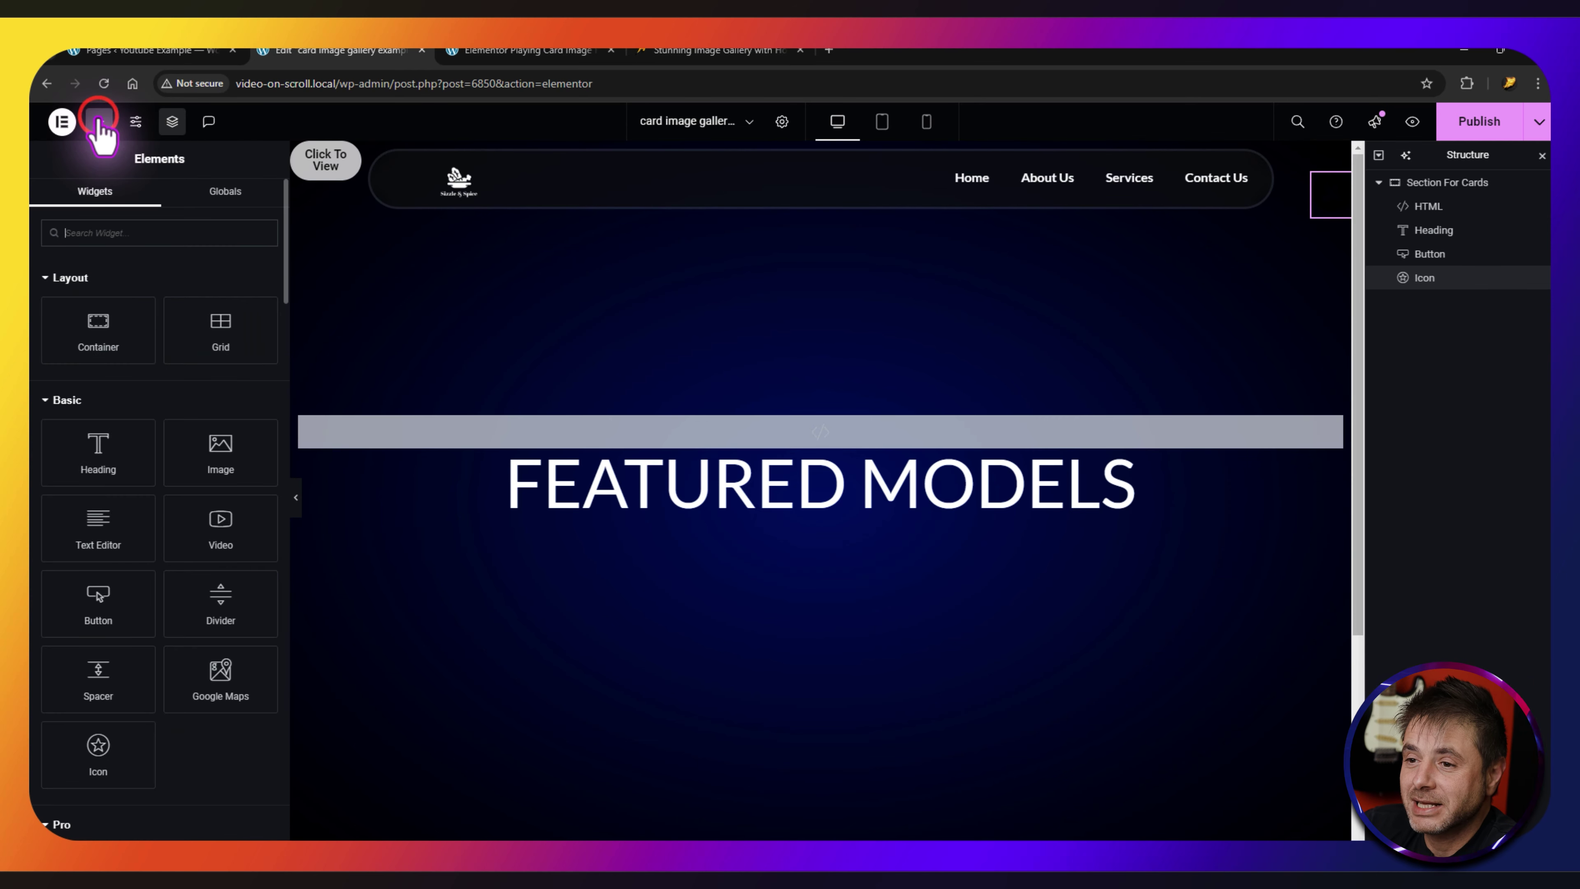
pyautogui.moveTo(106, 325); pyautogui.dragTo(771, 588)
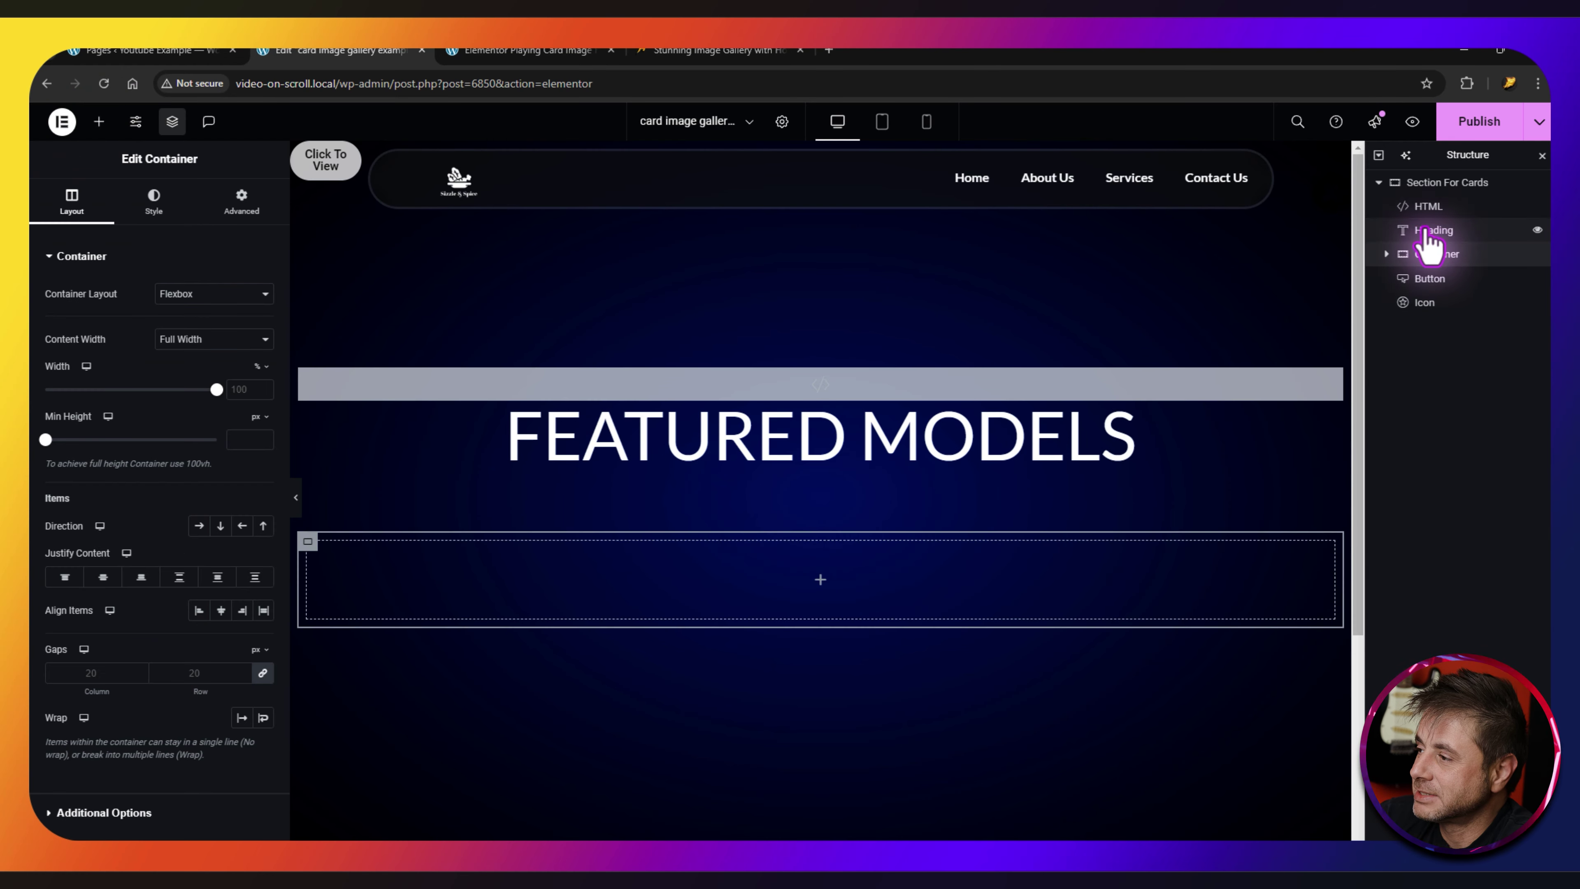
pyautogui.moveTo(1426, 267); pyautogui.dragTo(1412, 324)
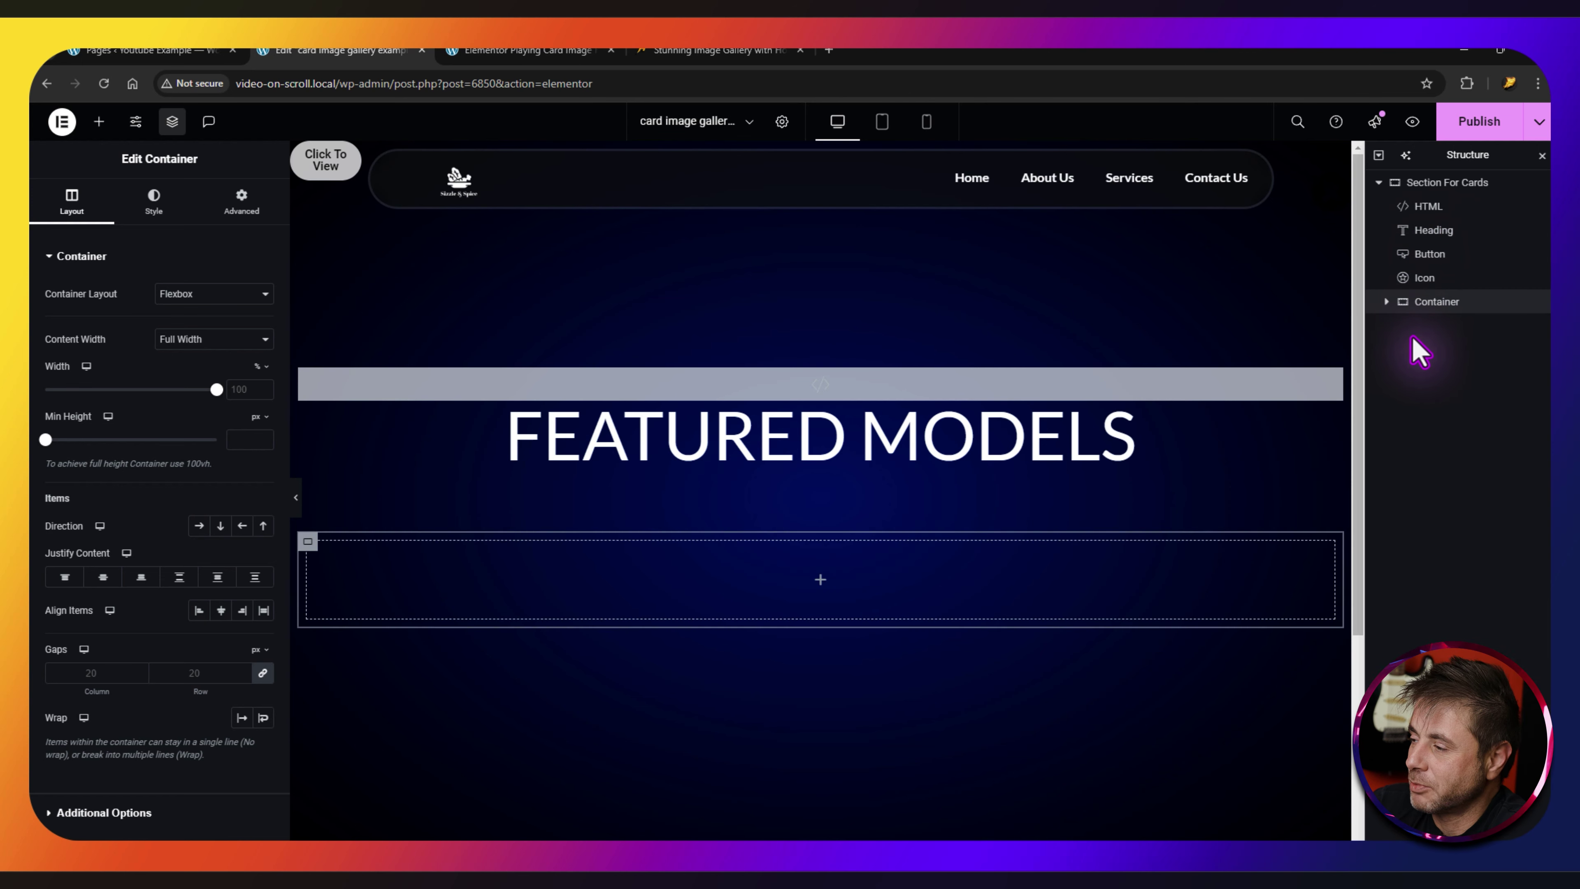
pyautogui.doubleClick(1437, 301)
pyautogui.write('Image Cards')
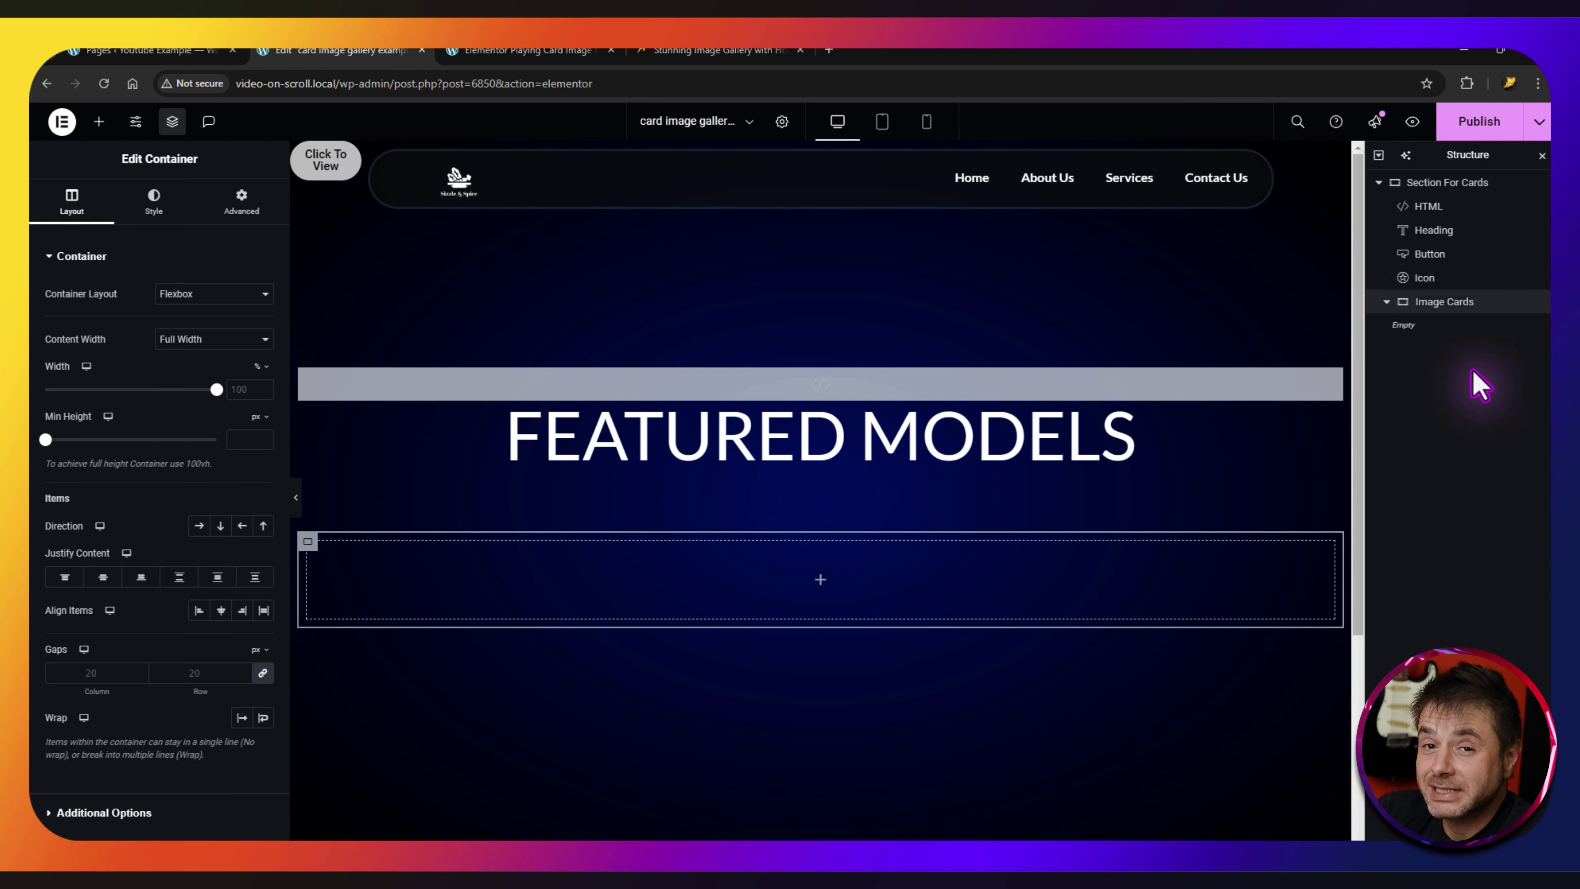
pyautogui.press('Return')
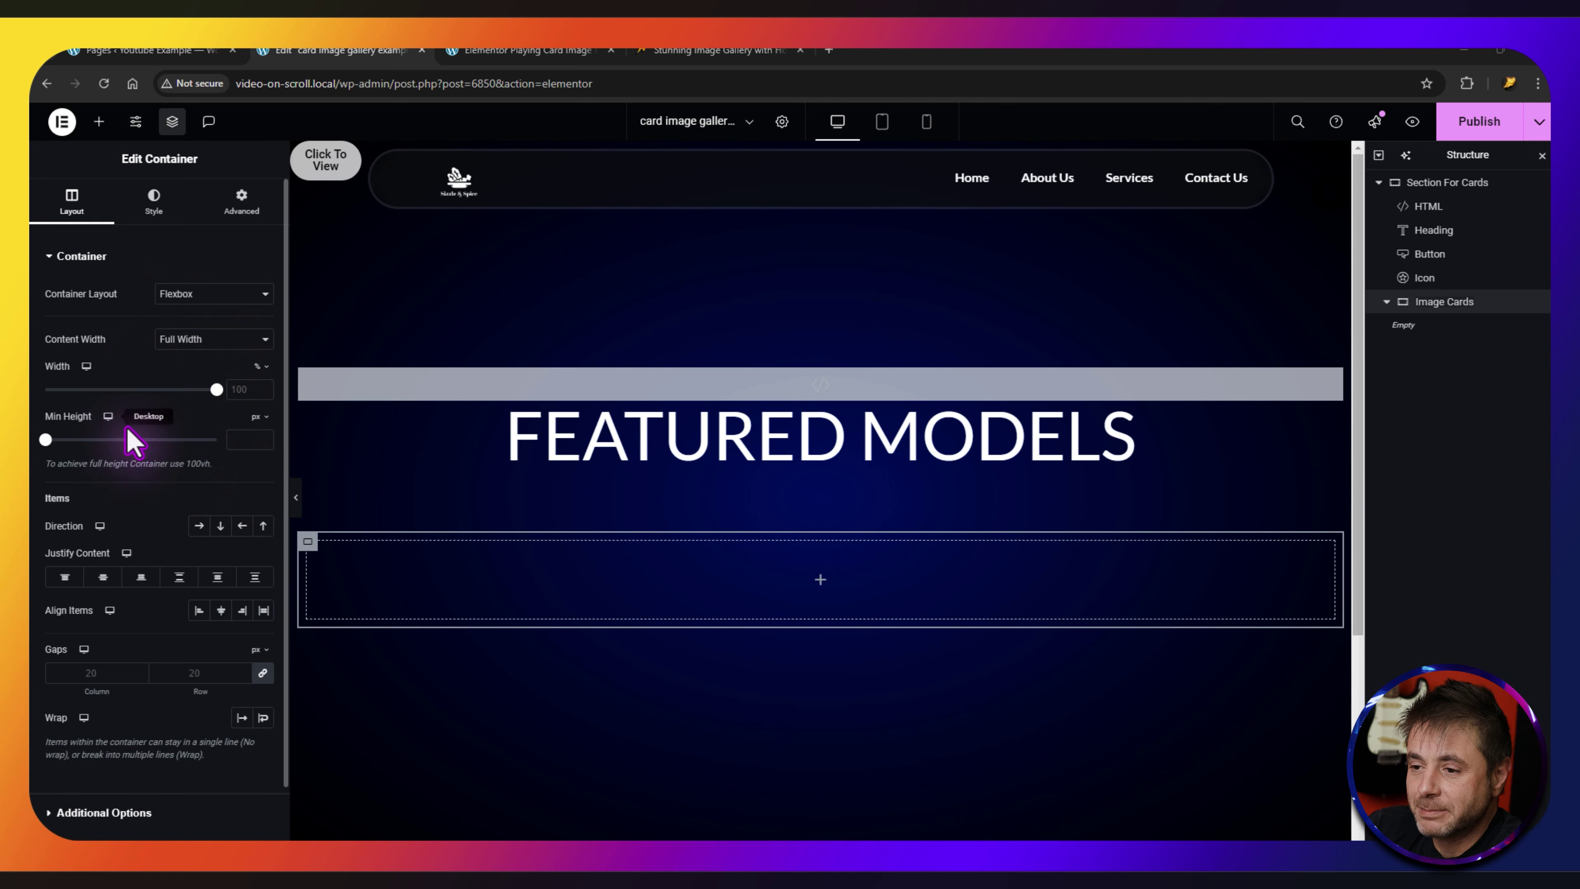
# Step: Give Image Cards a 320 px minimum height with items aligned center
pyautogui.click(235, 440)
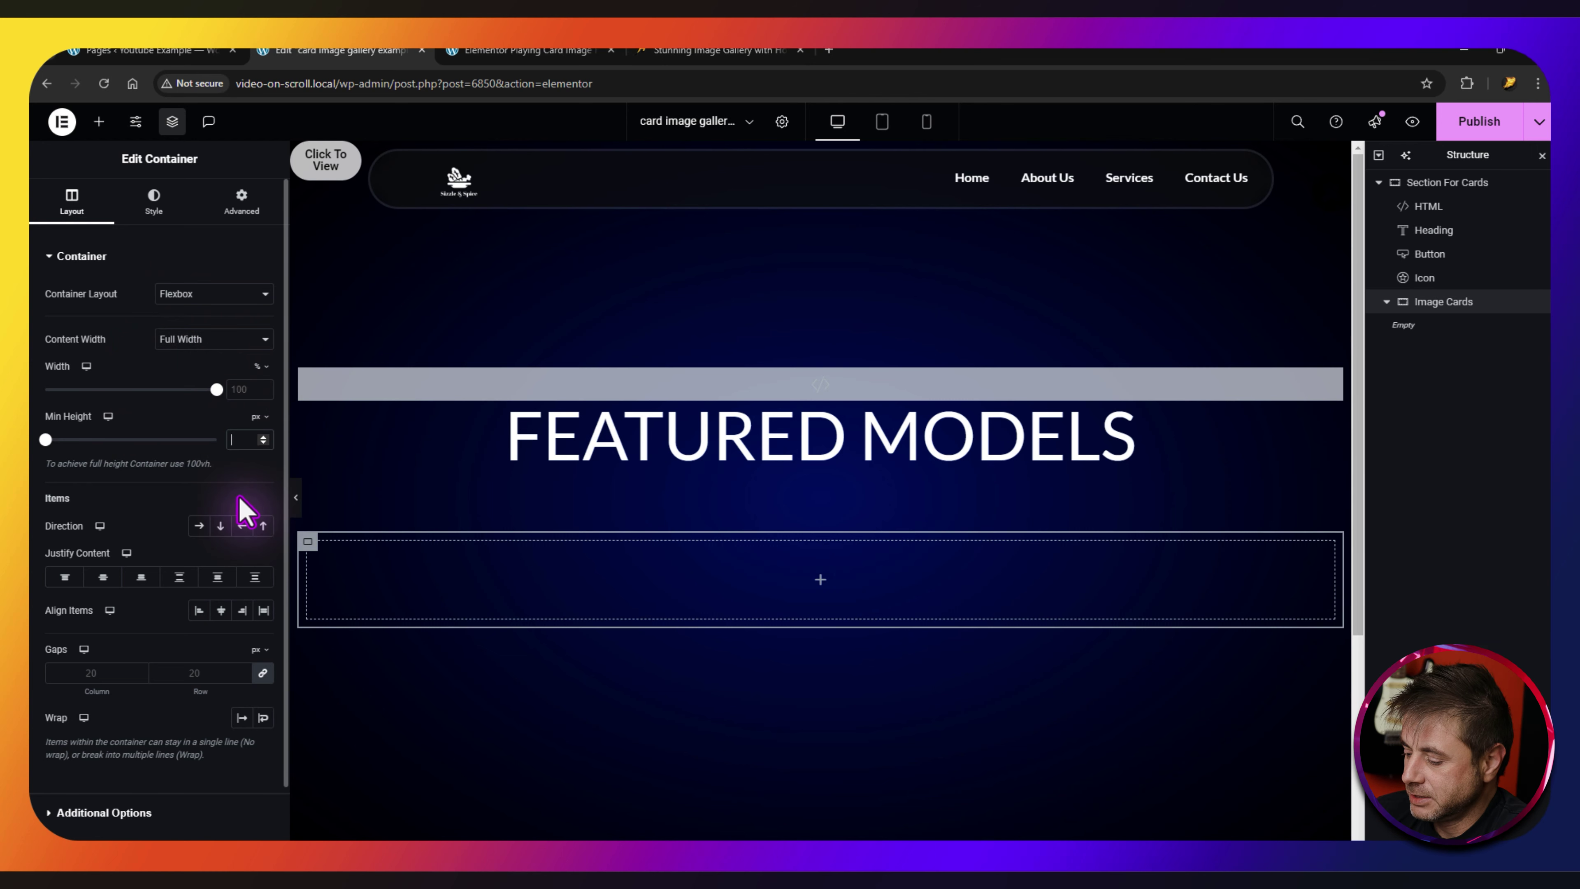
pyautogui.write('320')
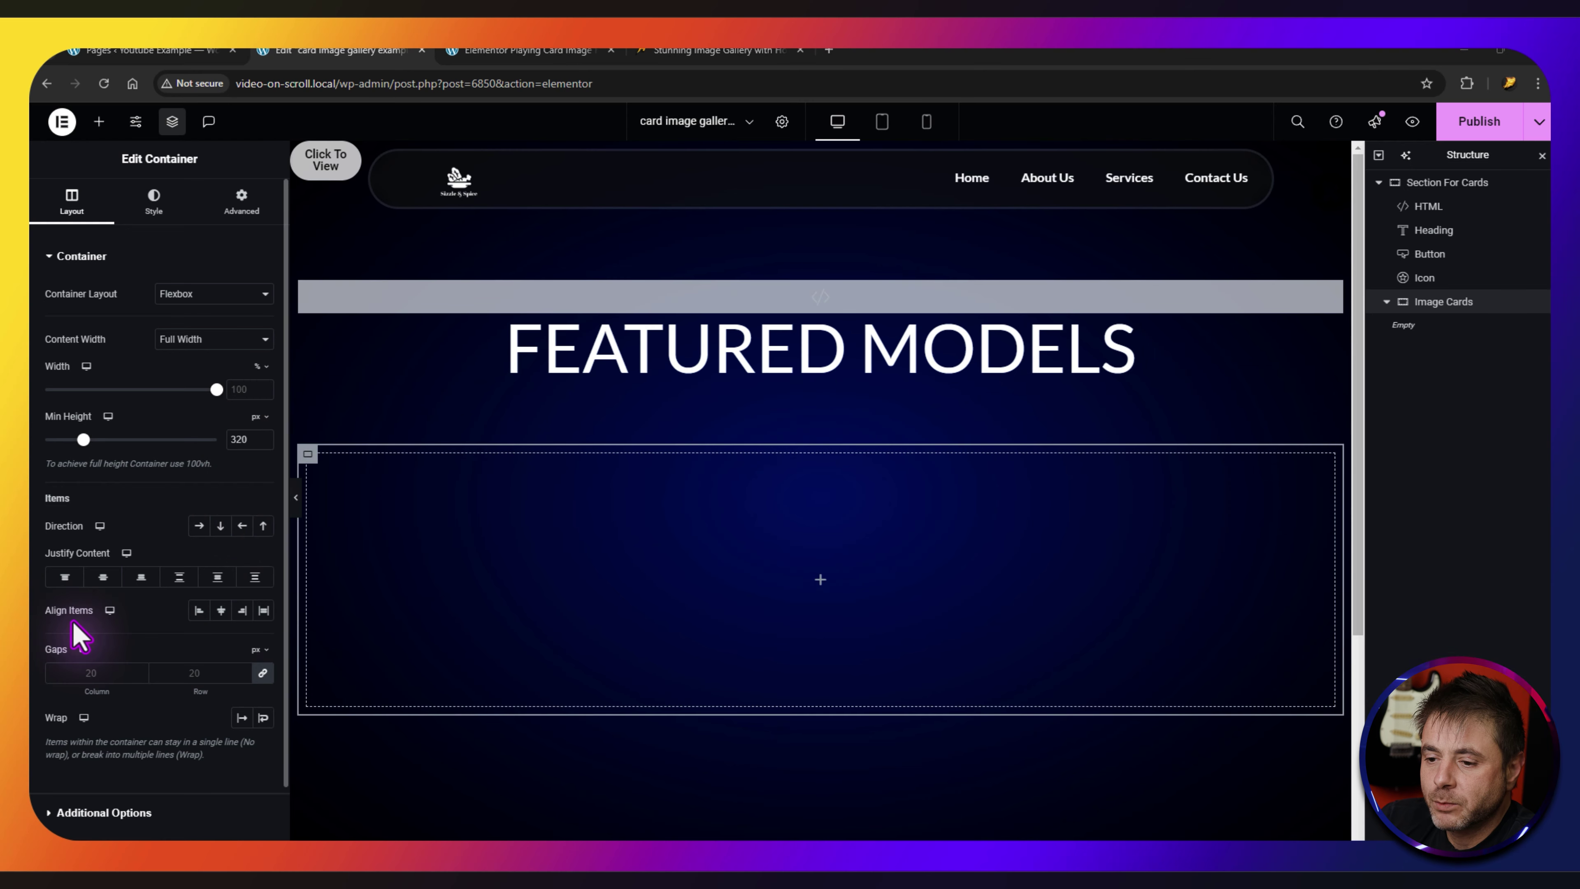
pyautogui.click(221, 610)
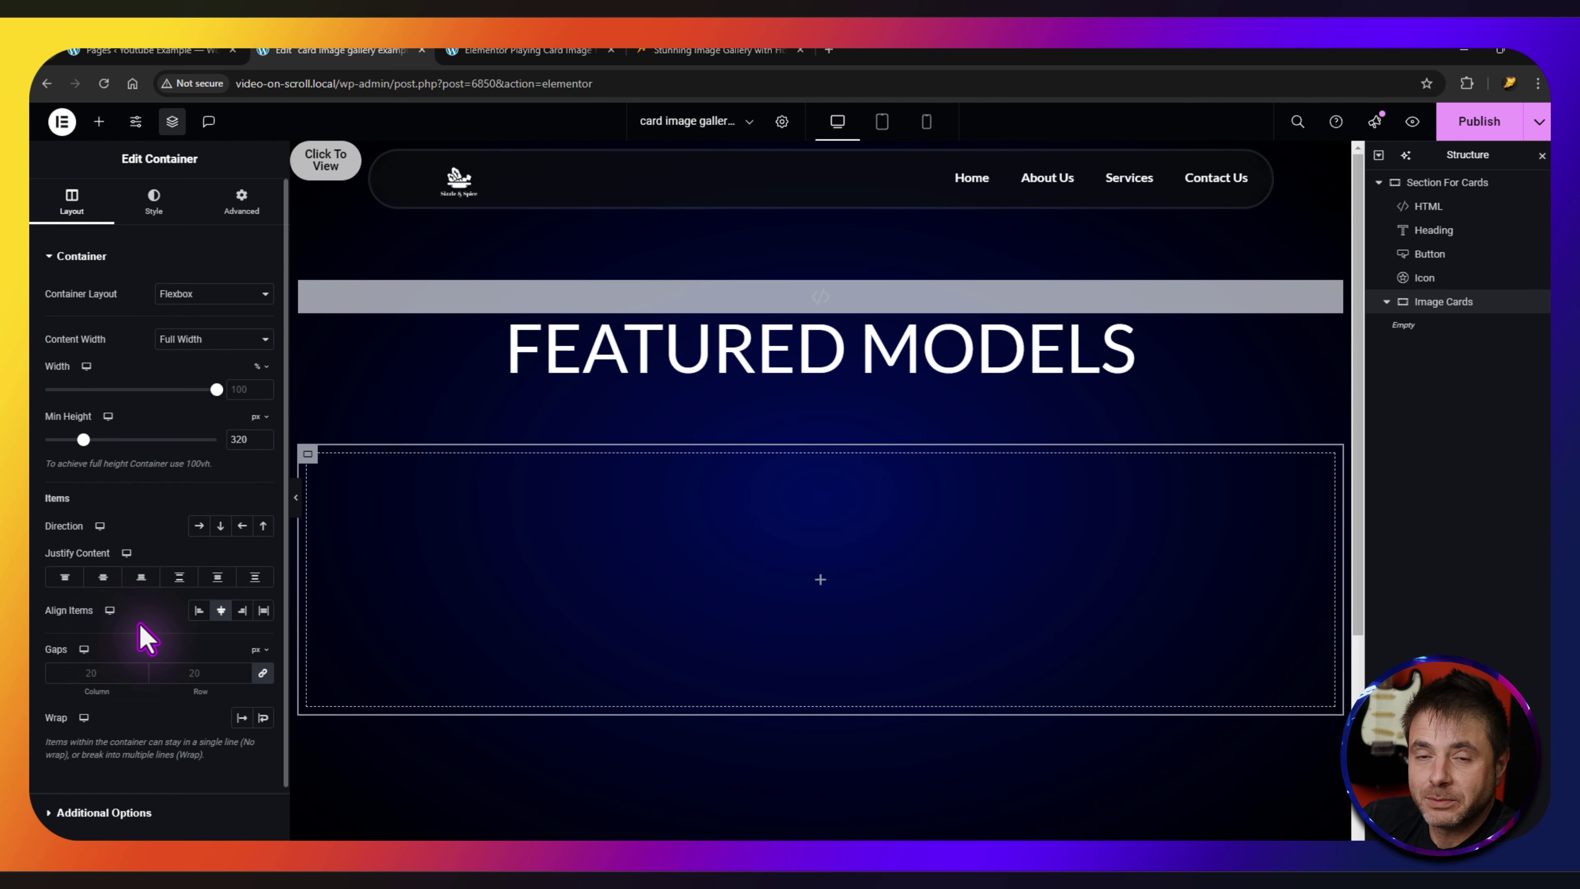
pyautogui.click(249, 207)
pyautogui.scroll(-3, 165, 328)
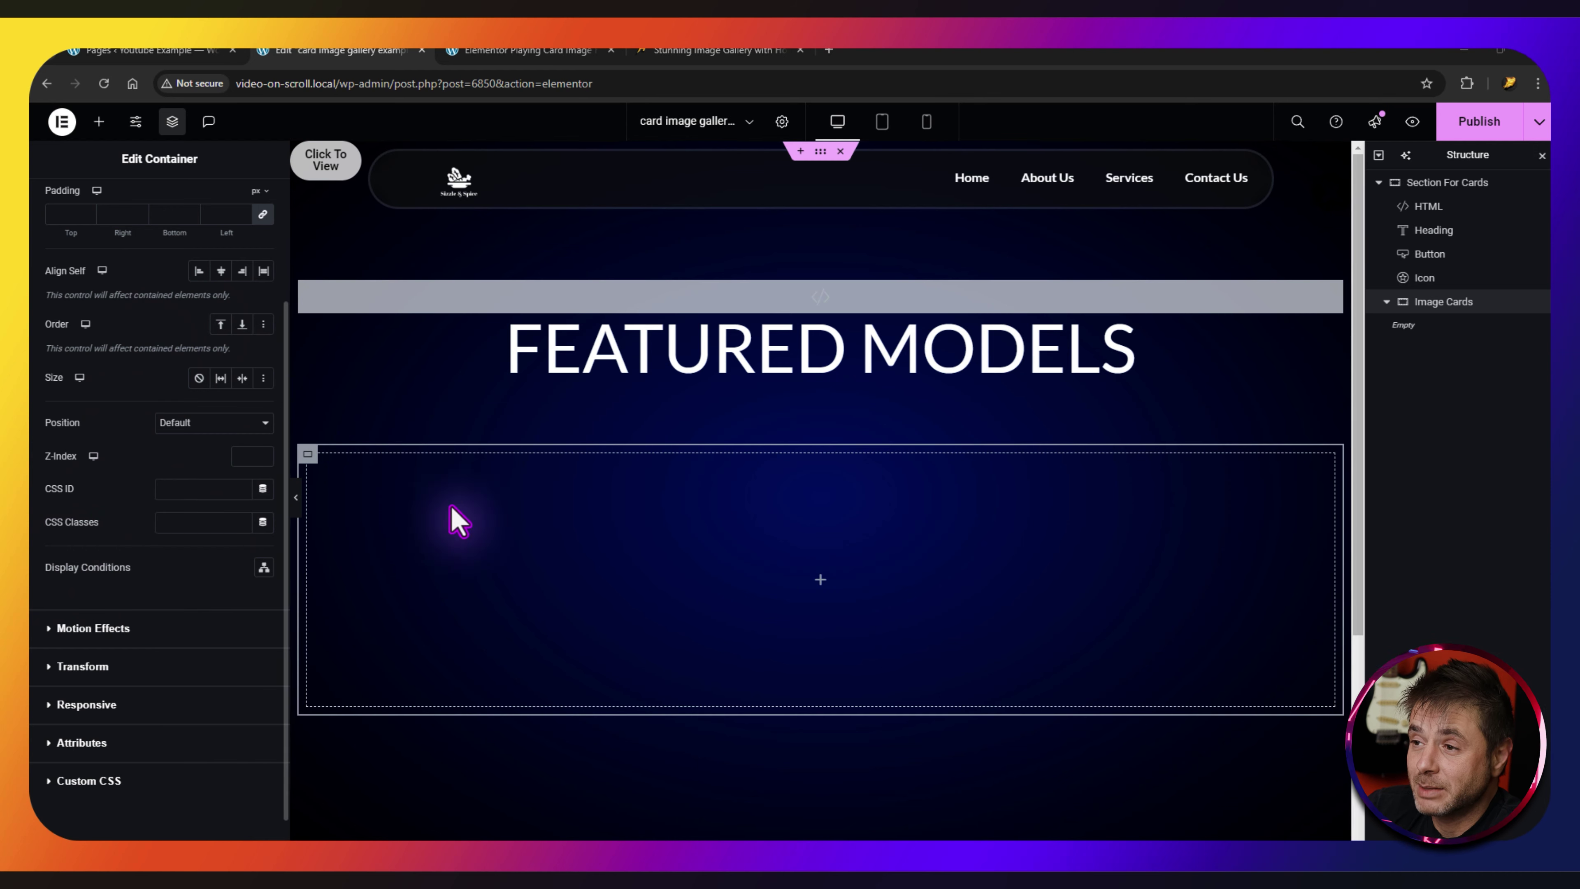
# Step: Add the CSS class reboot-card-effect to Image Cards and place a new container inside it
pyautogui.click(702, 51)
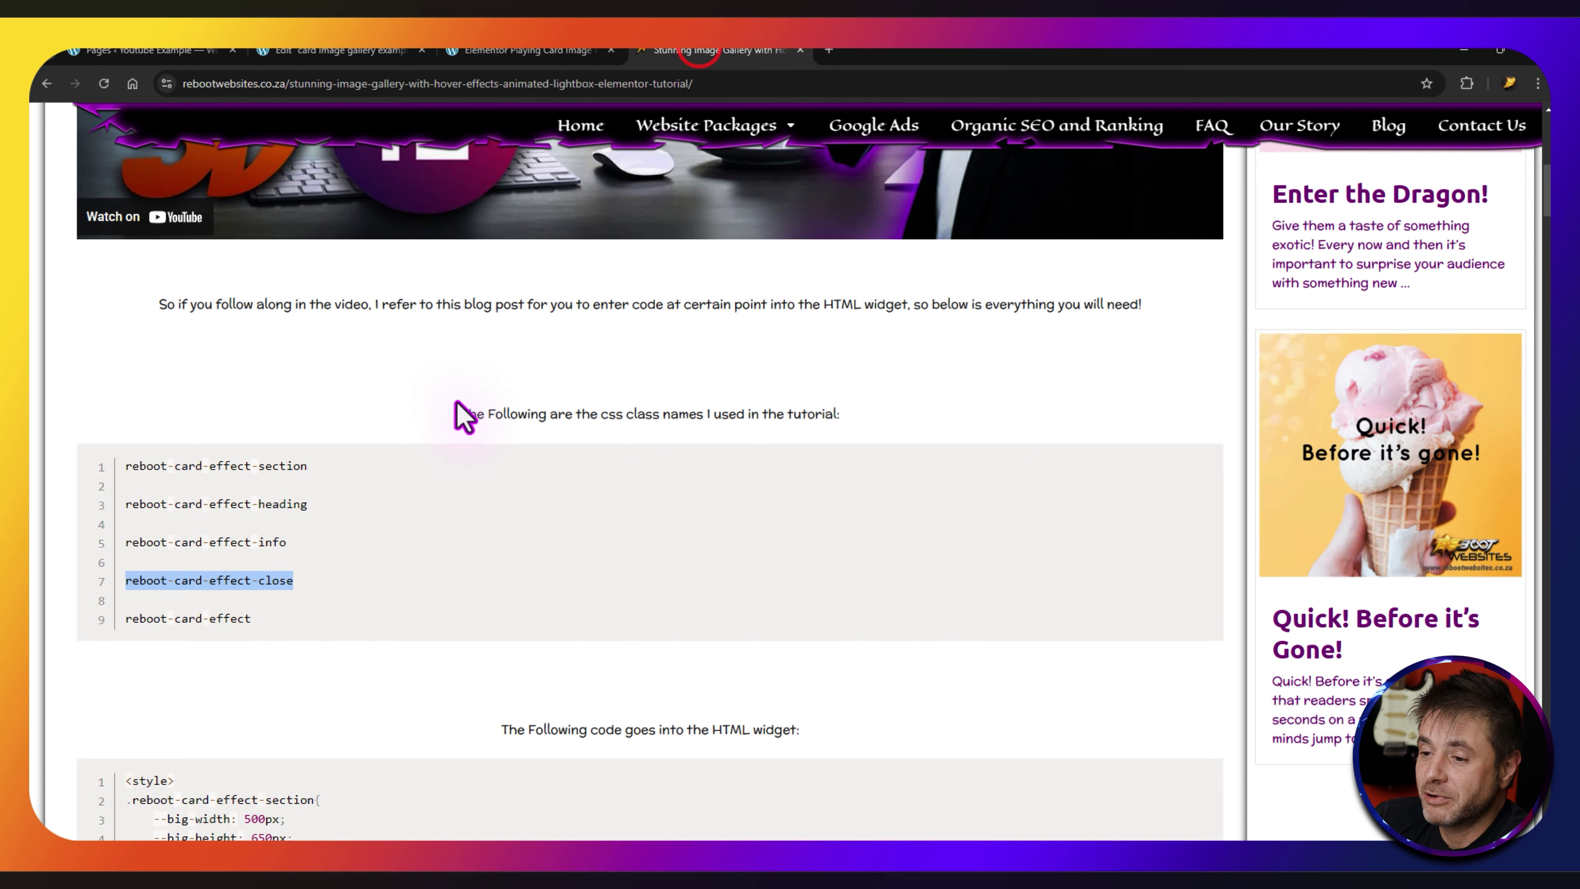
pyautogui.moveTo(266, 620); pyautogui.dragTo(127, 621)
pyautogui.hotkey('ctrl', 'c')
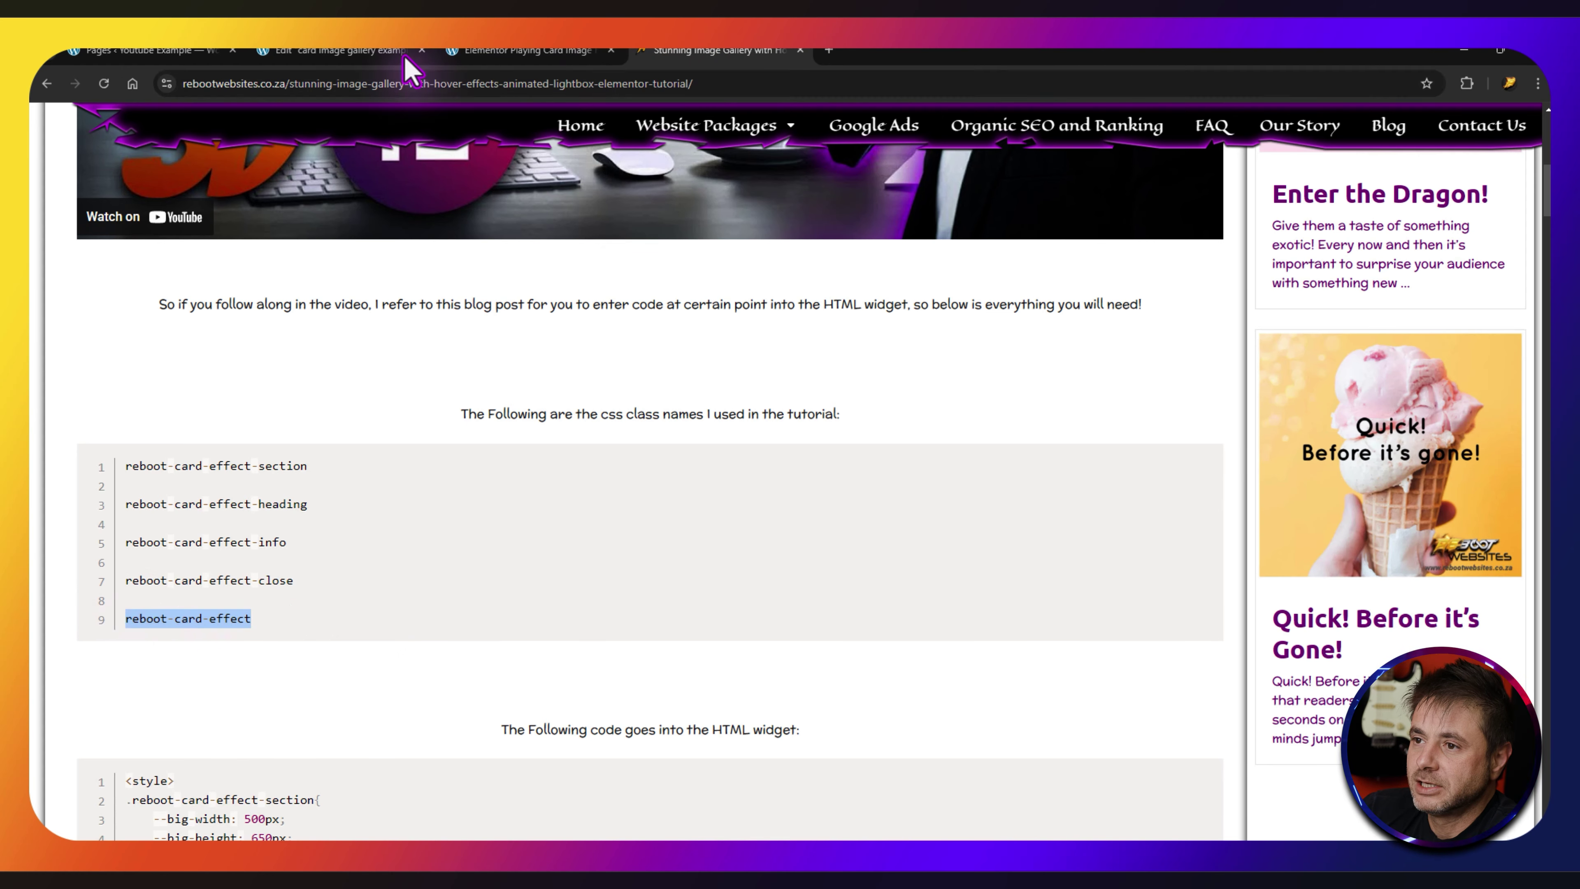
pyautogui.click(385, 51)
pyautogui.click(342, 471)
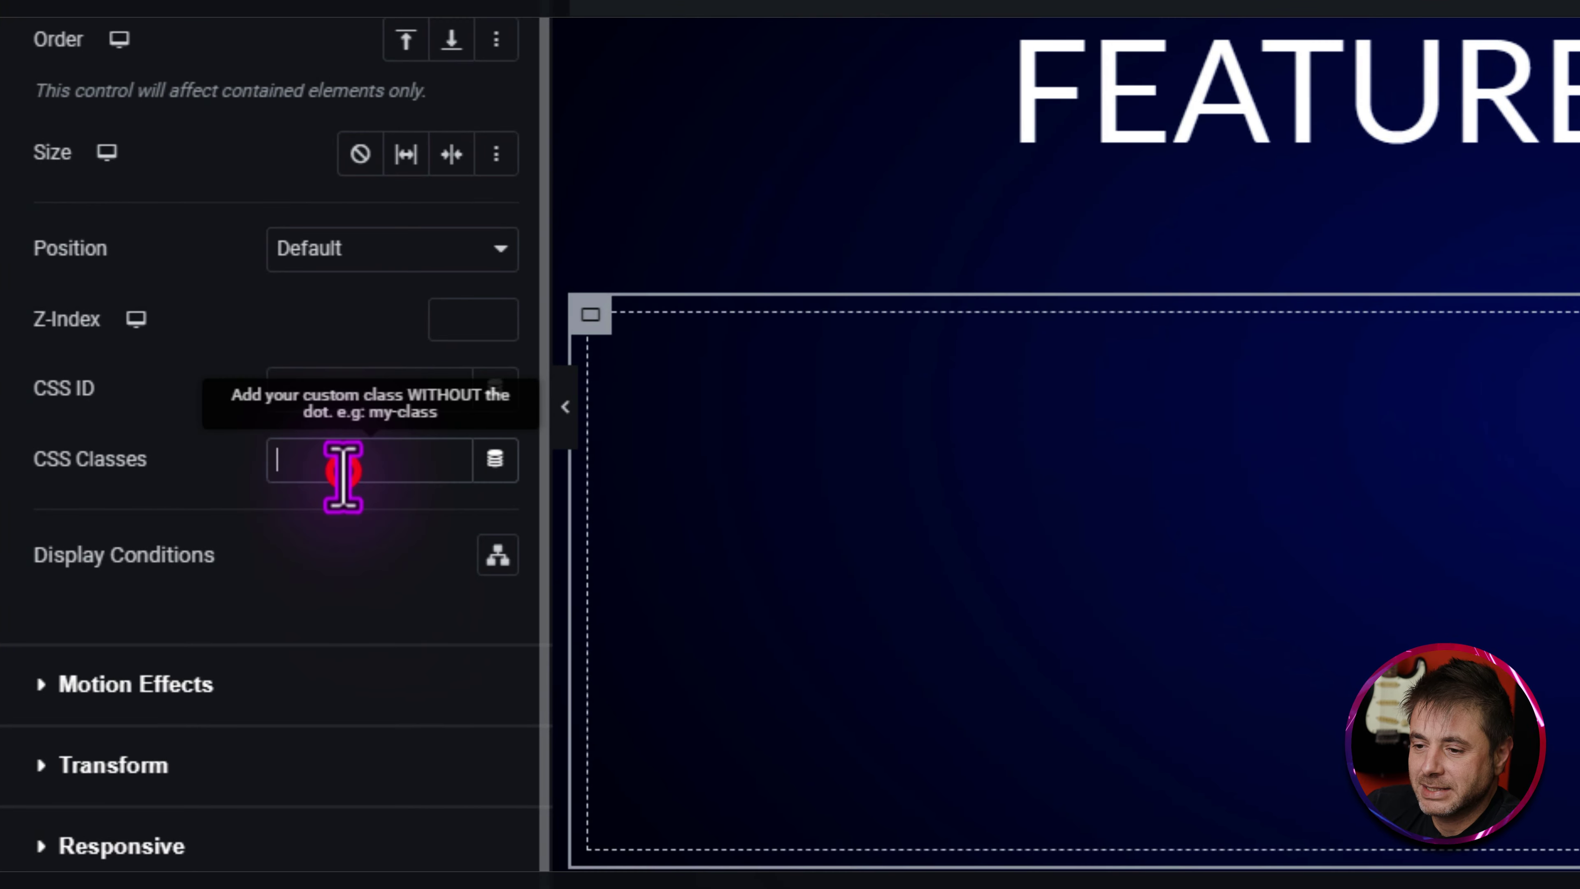
pyautogui.hotkey('ctrl', 'v')
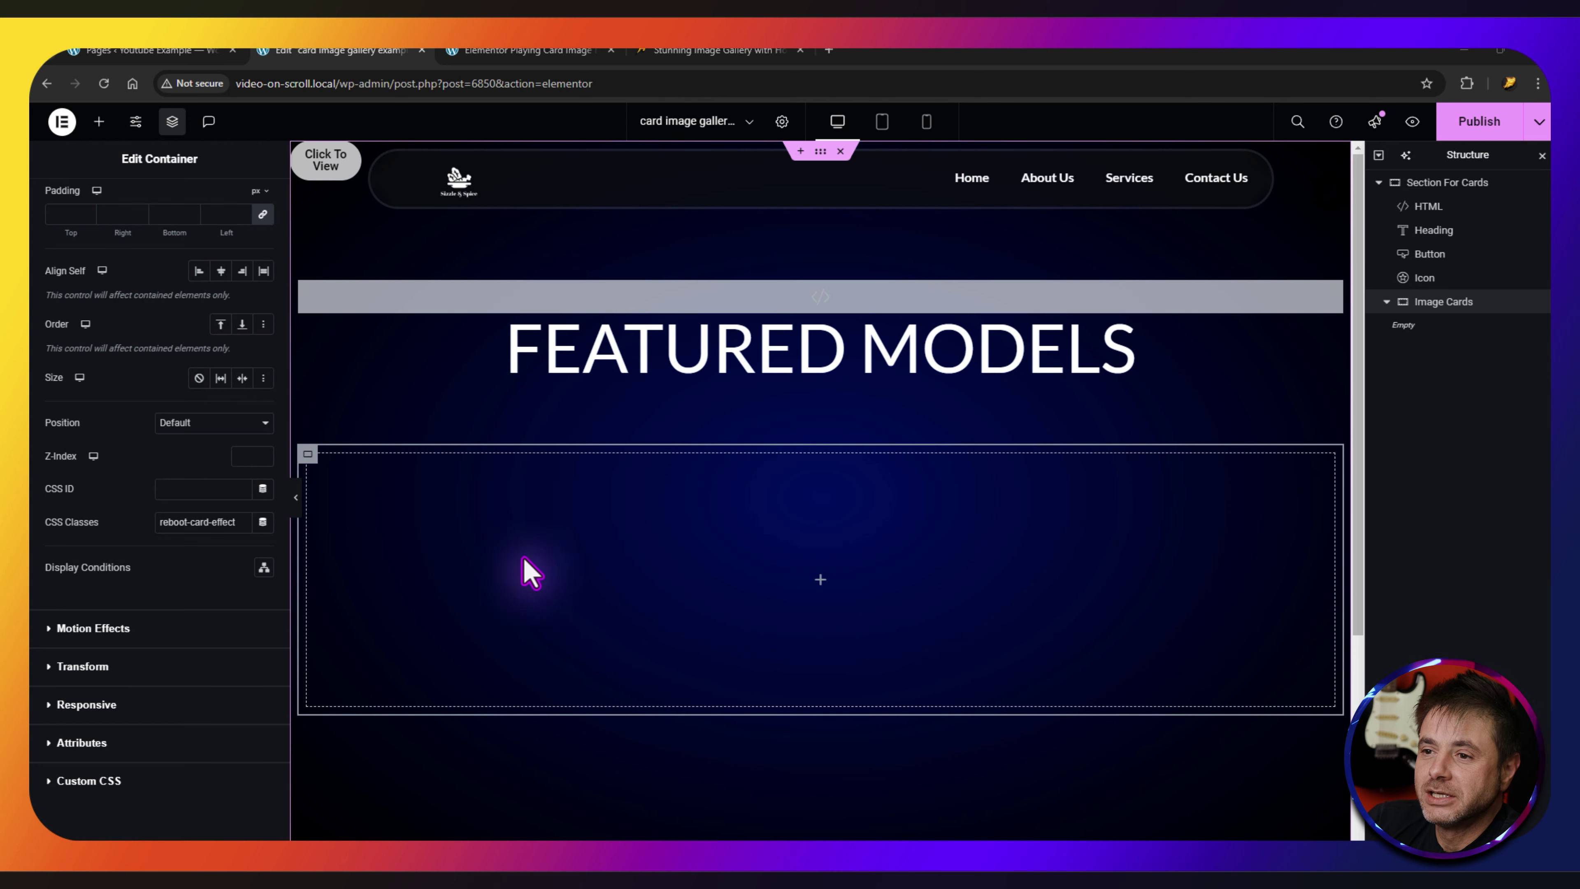
pyautogui.click(99, 121)
pyautogui.moveTo(96, 330); pyautogui.dragTo(768, 572)
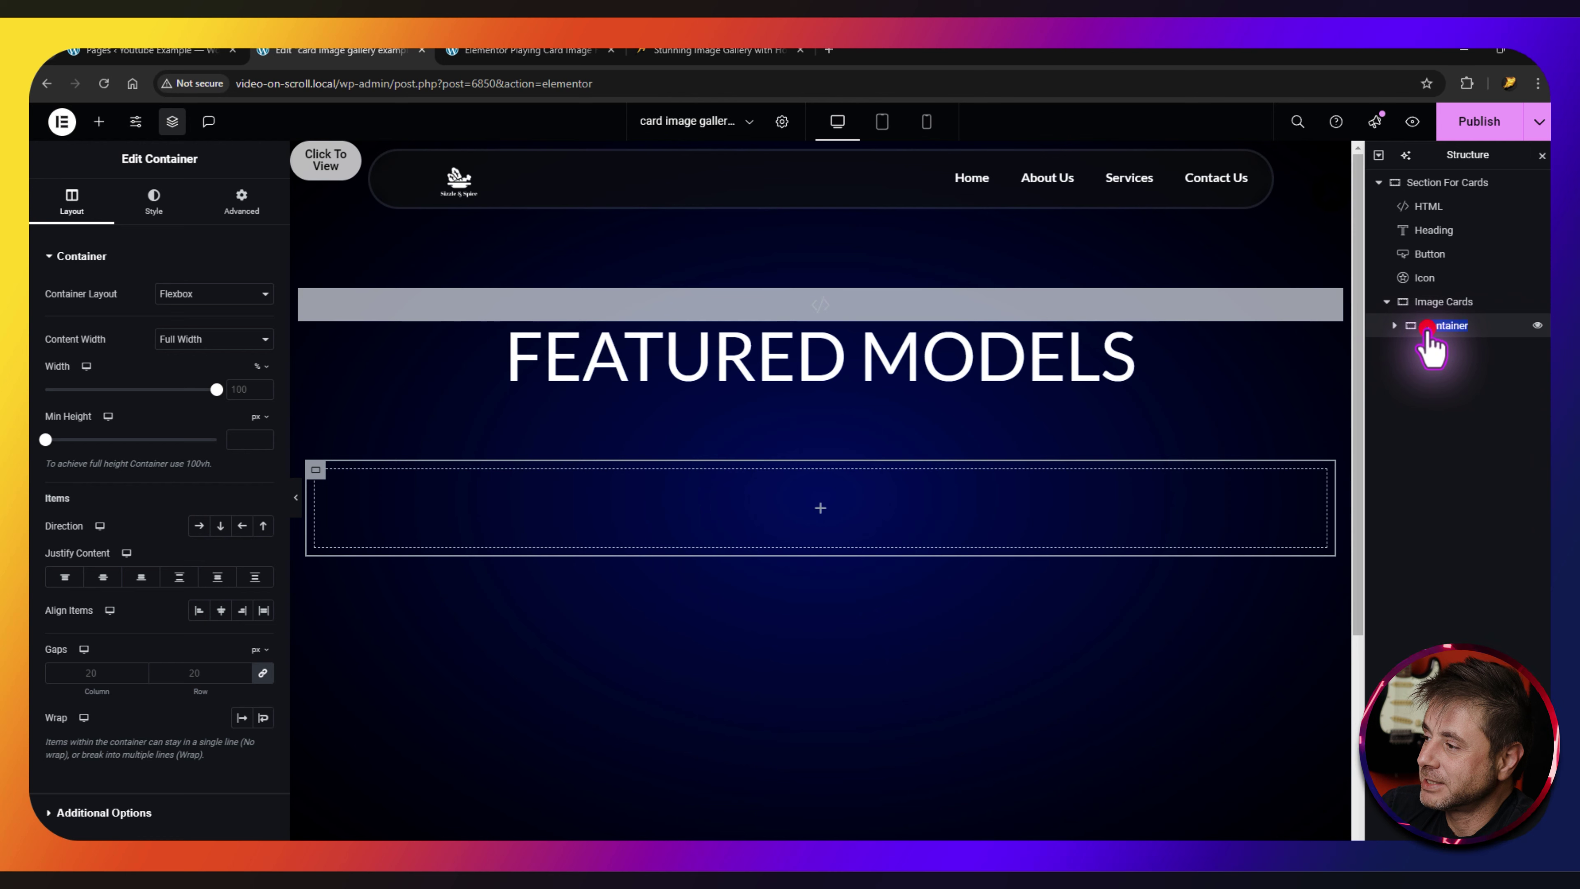
# Step: Name the nested container Card, with a 240 px width and 320 px minimum height
pyautogui.write('Card')
pyautogui.press('Return')
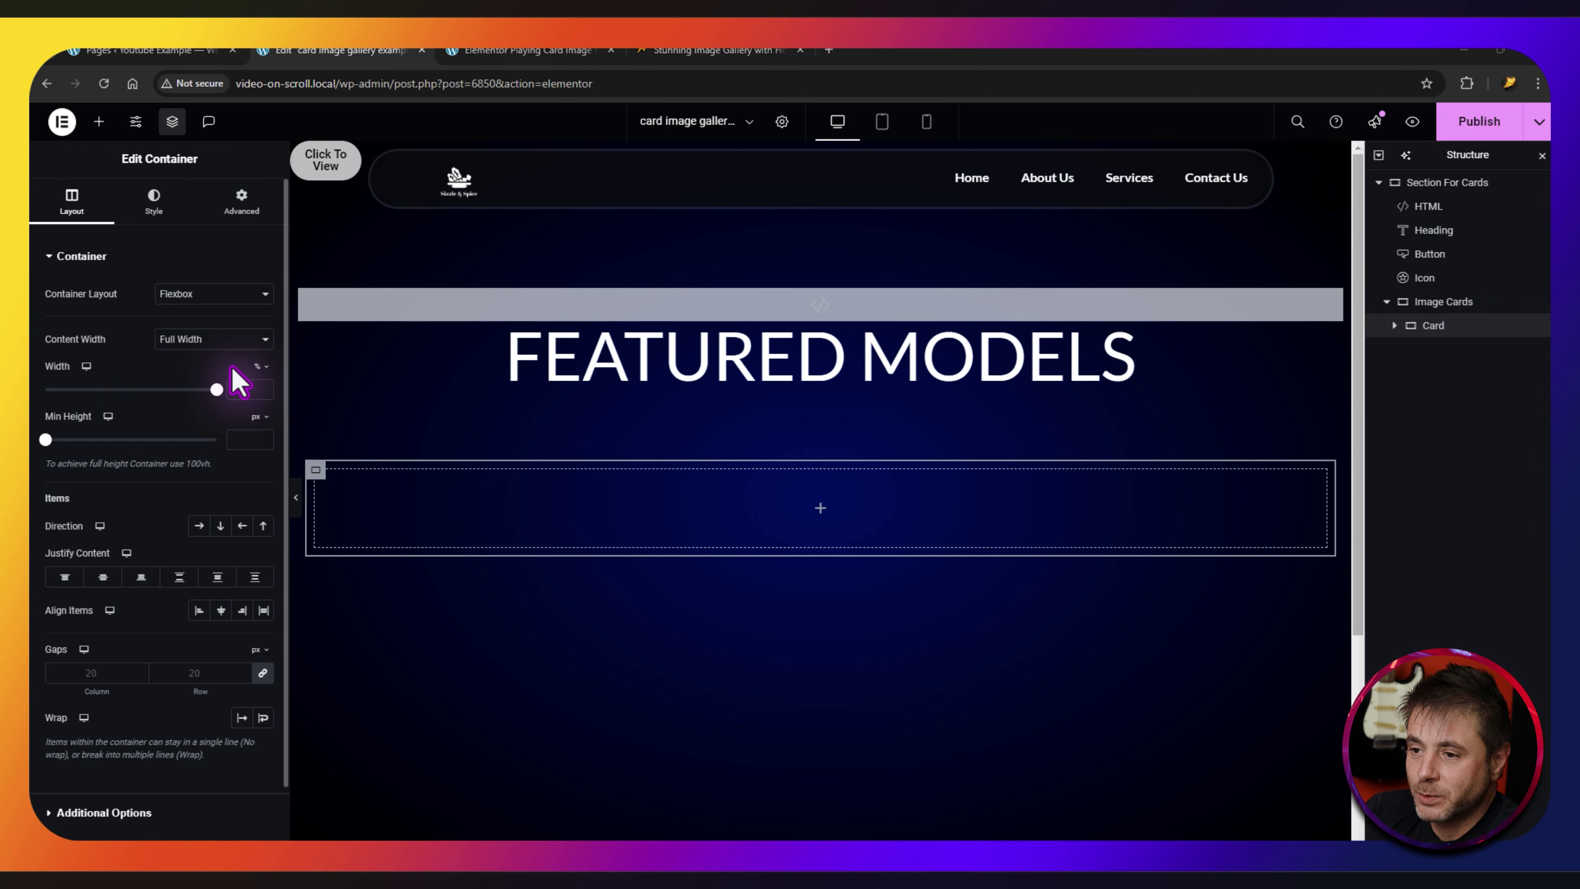
pyautogui.click(258, 366)
pyautogui.click(257, 372)
pyautogui.click(239, 390)
pyautogui.write('240')
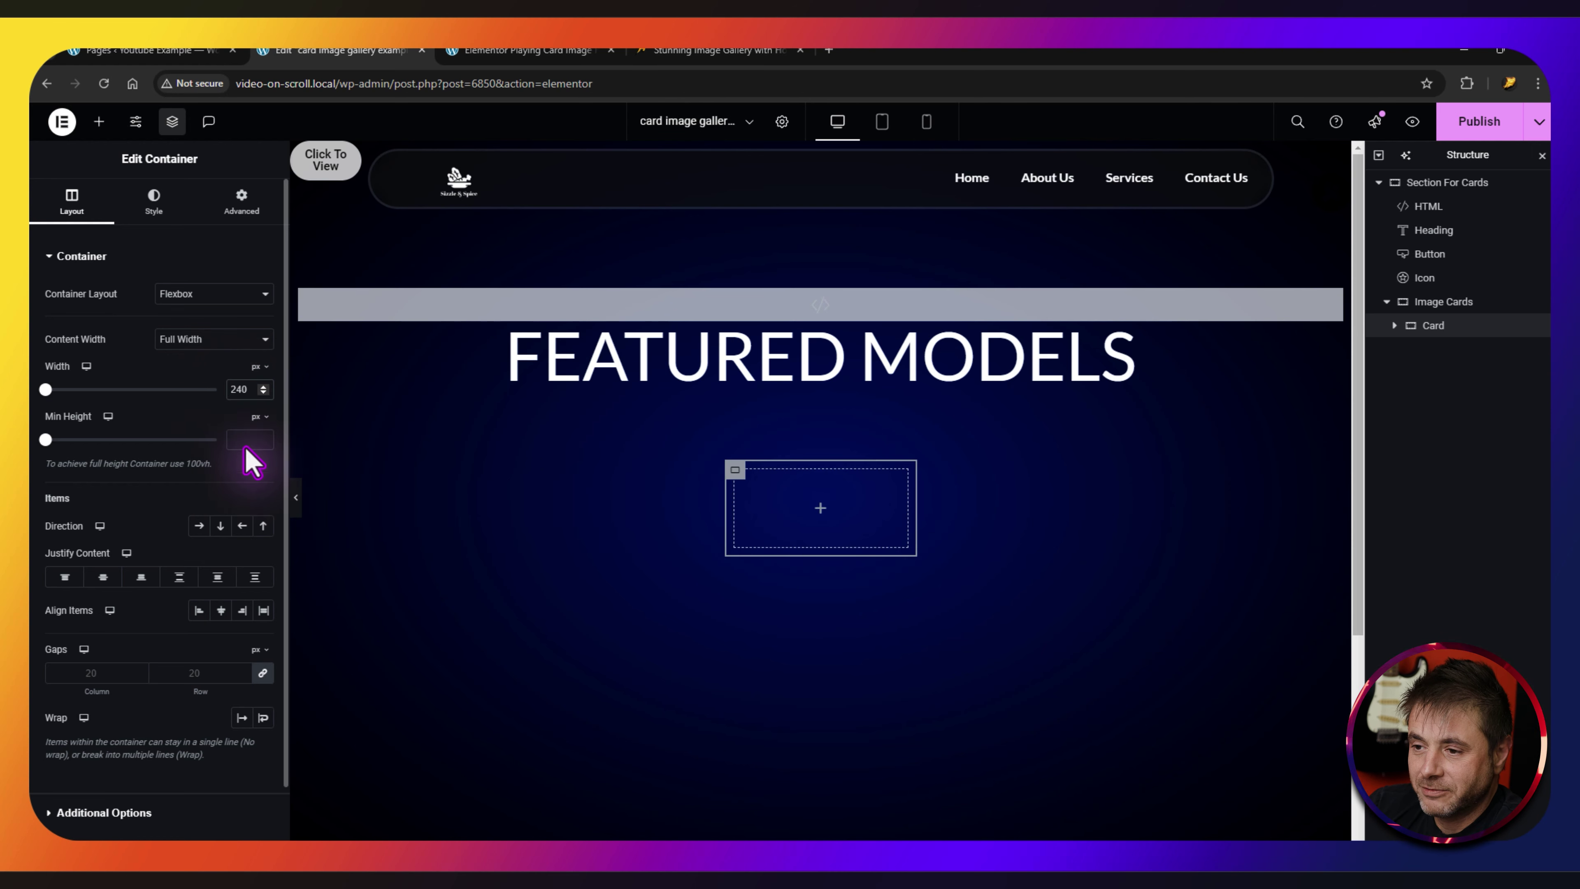
pyautogui.click(238, 443)
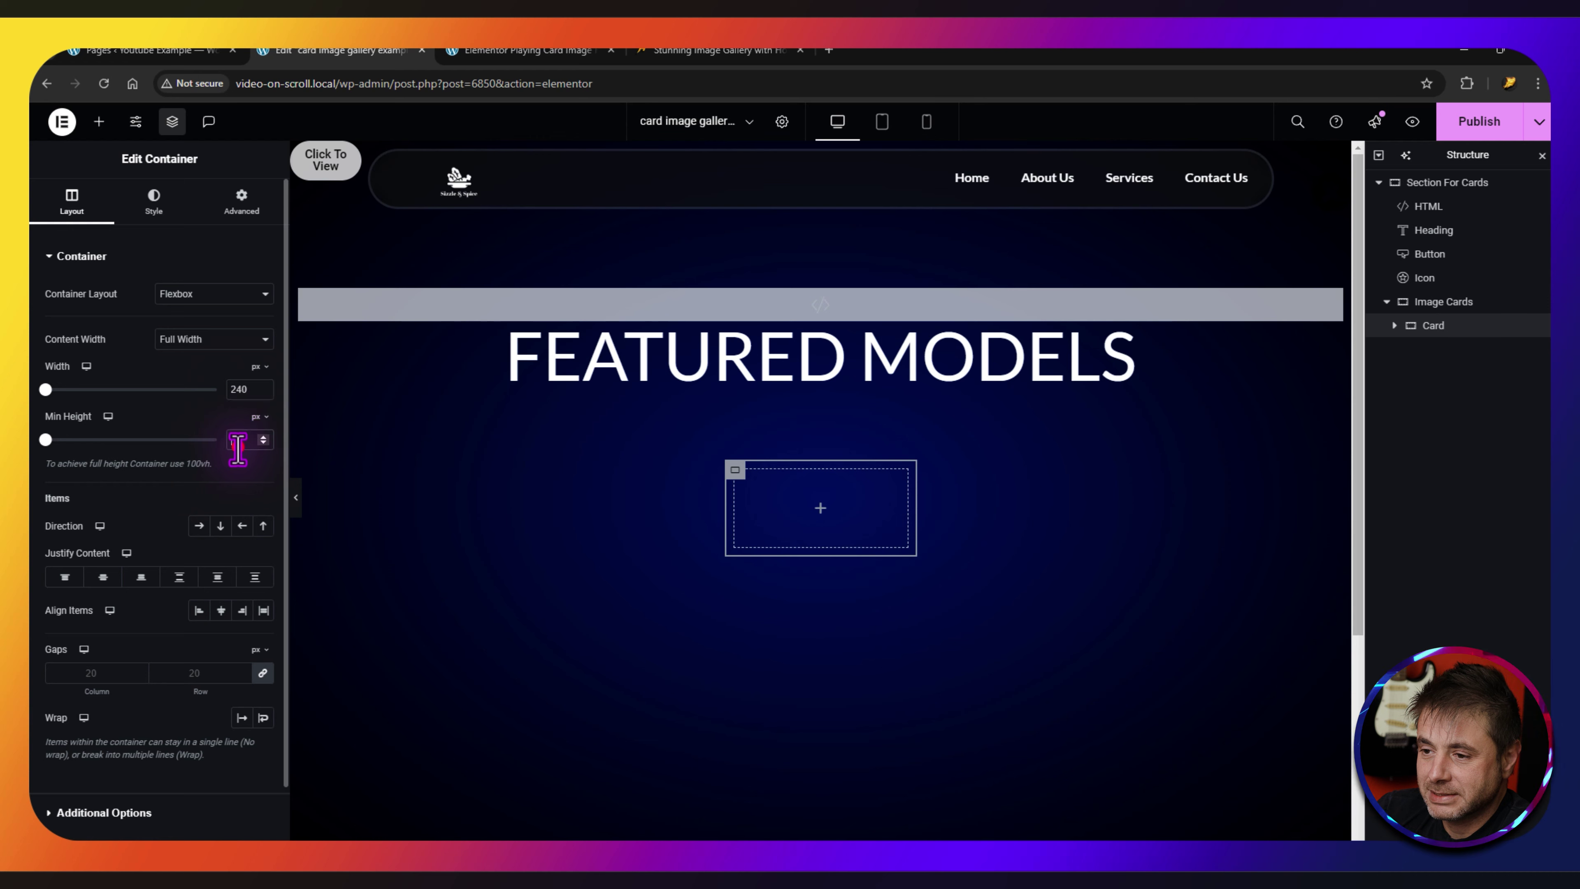
pyautogui.write('320')
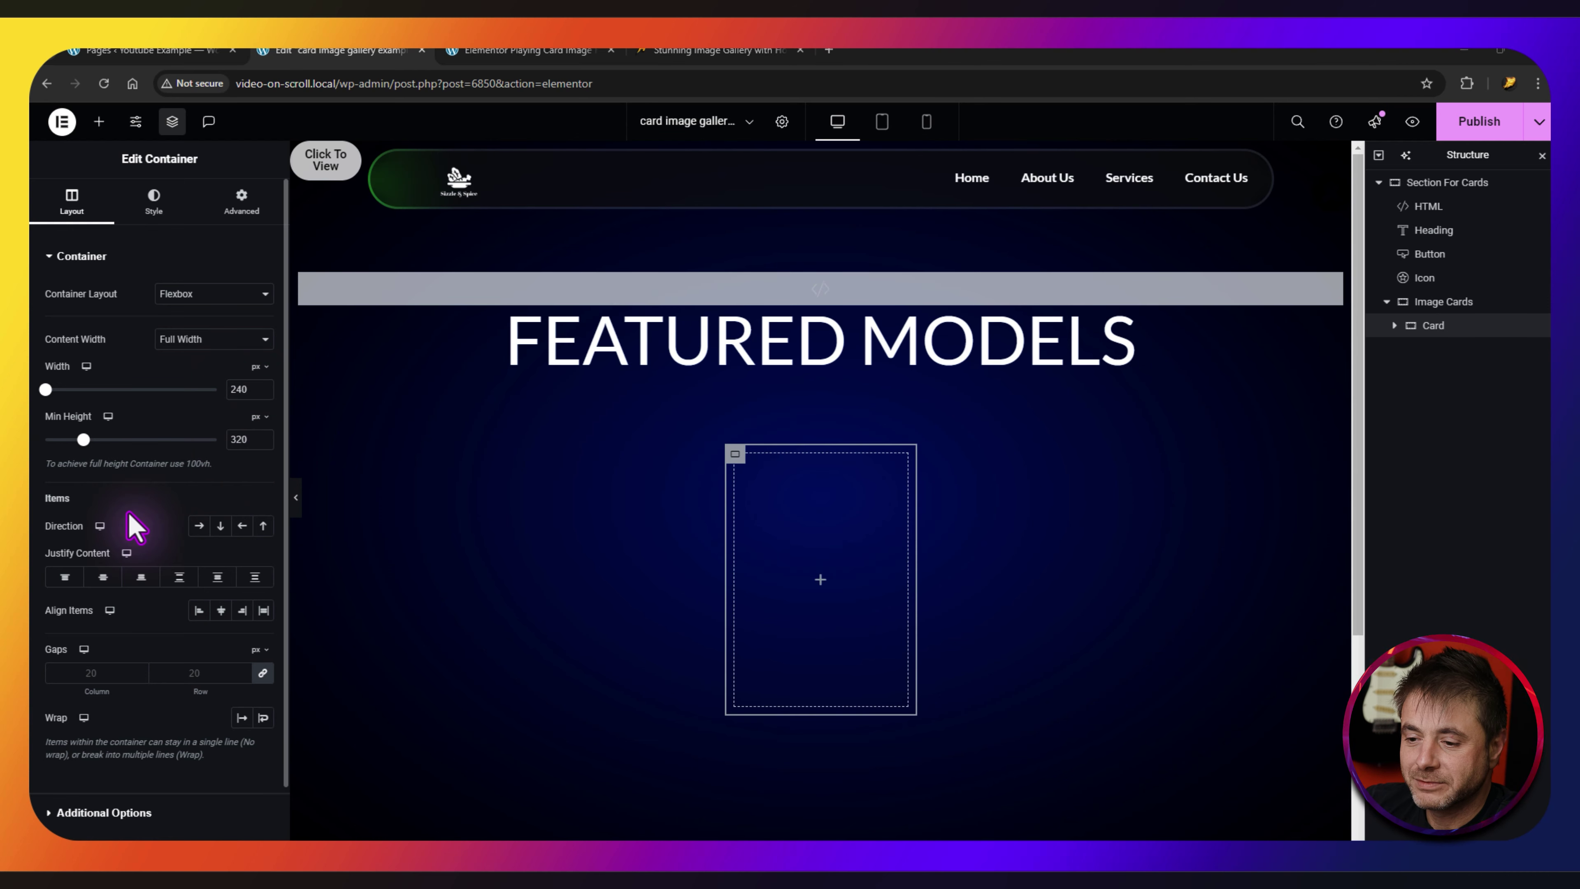
pyautogui.click(228, 202)
pyautogui.click(213, 374)
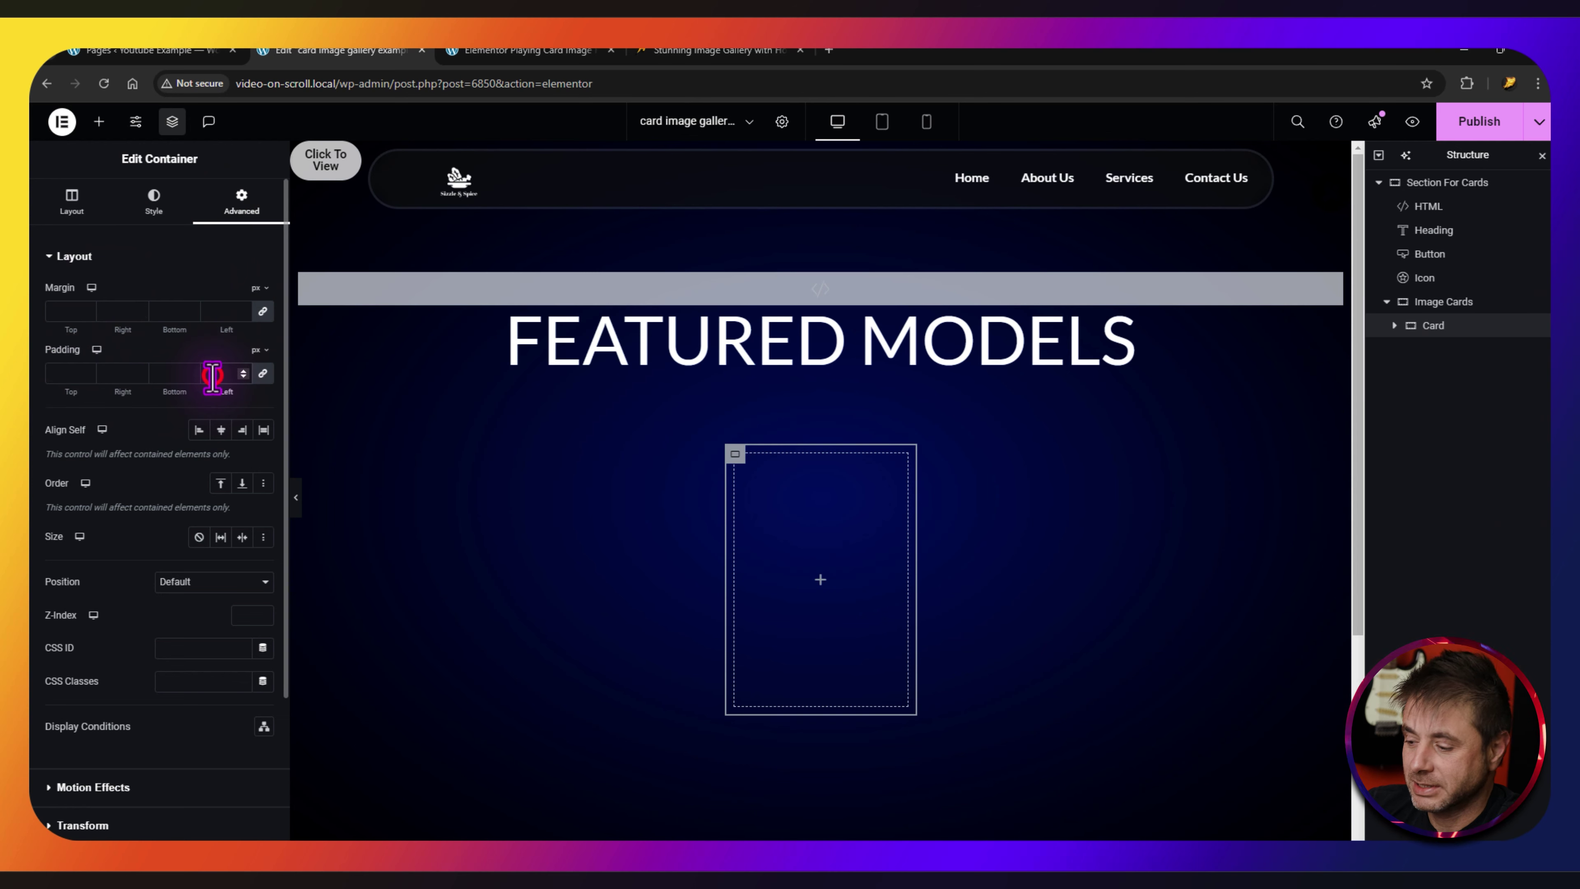
pyautogui.scroll(-4, 143, 485)
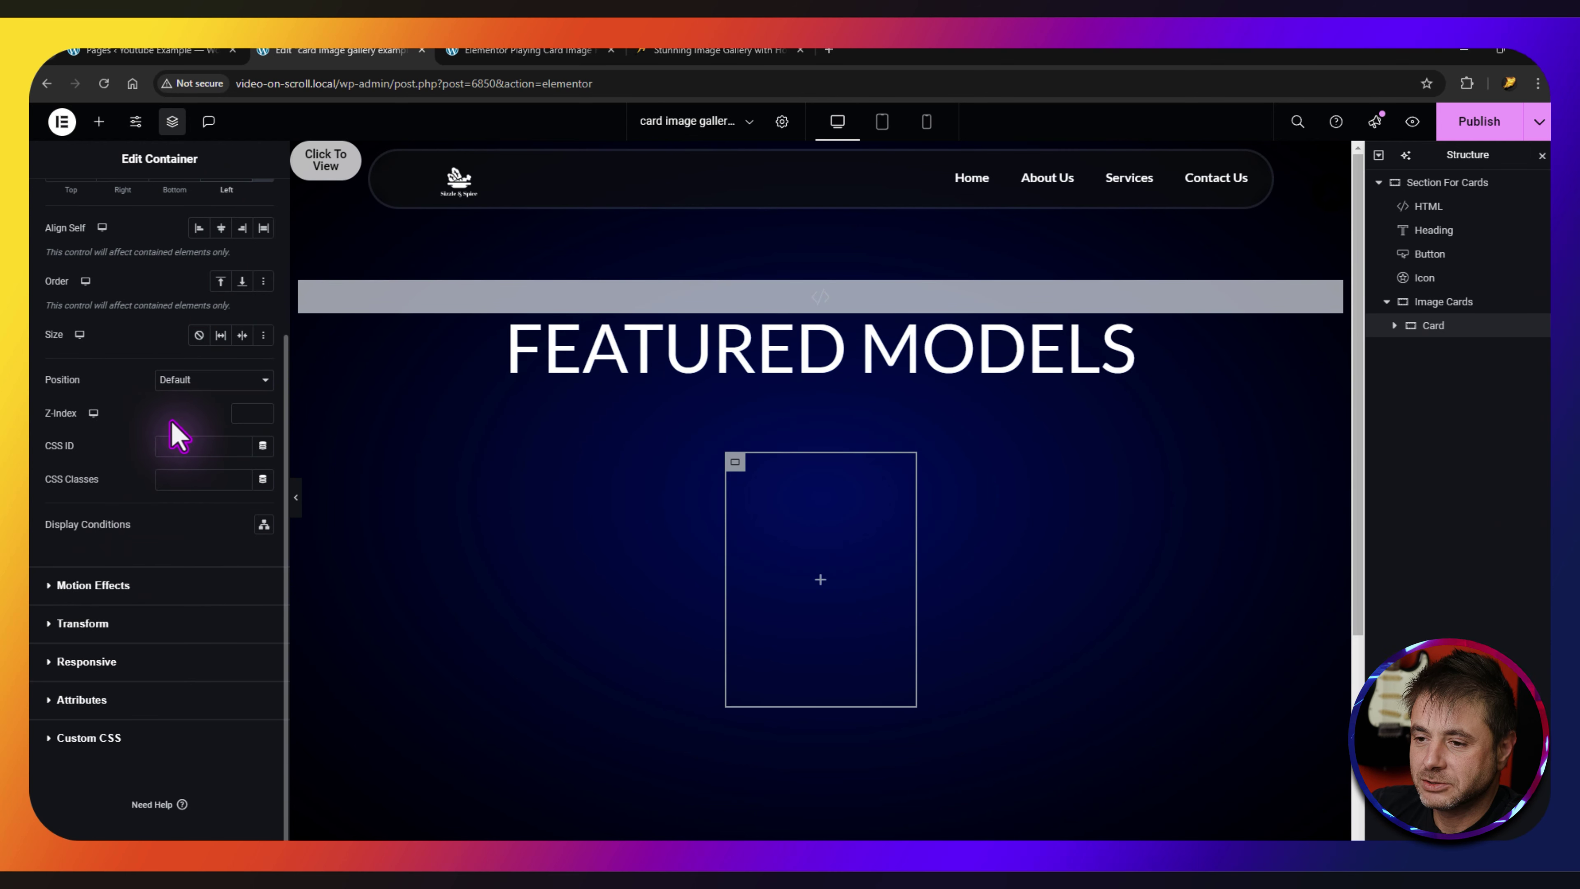
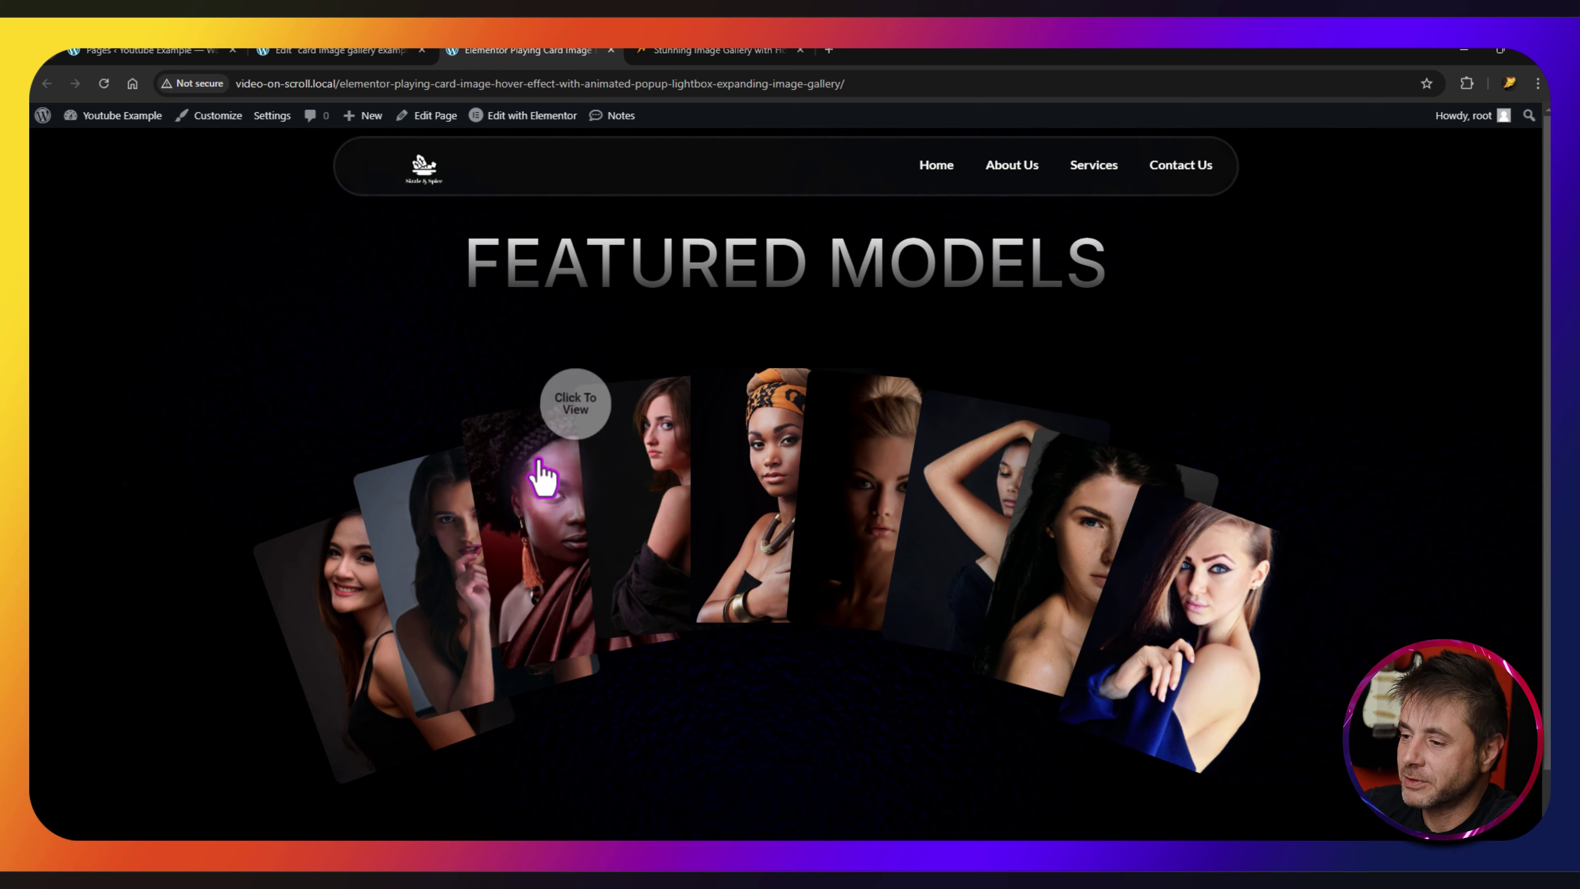
# Step: Test a card's popup lightbox on the live gallery page, then go back to the editor
pyautogui.click(523, 506)
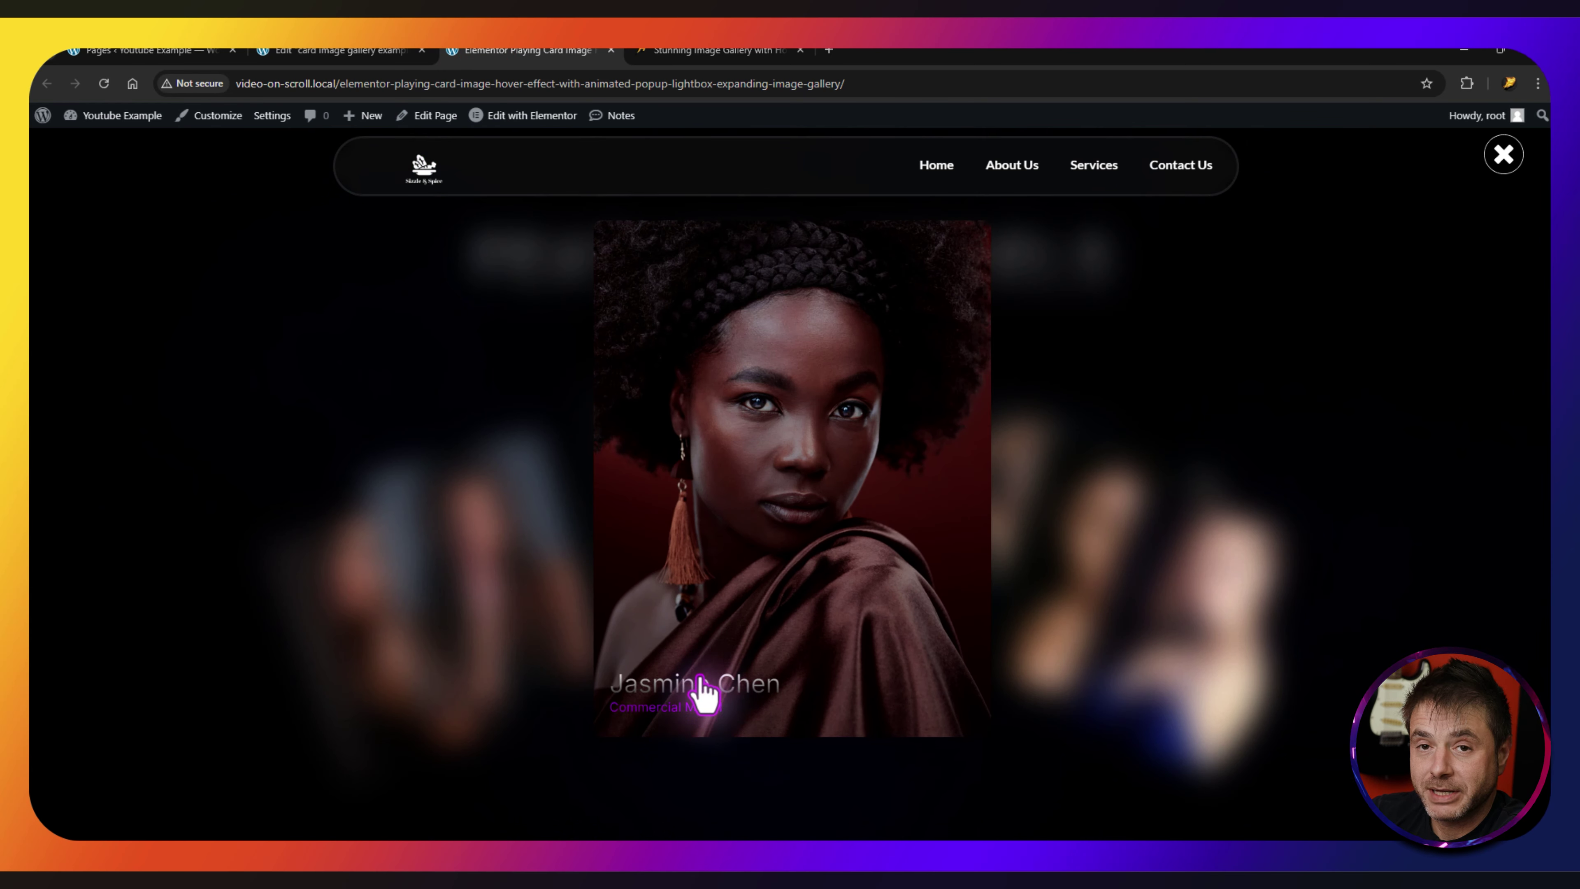
pyautogui.click(280, 57)
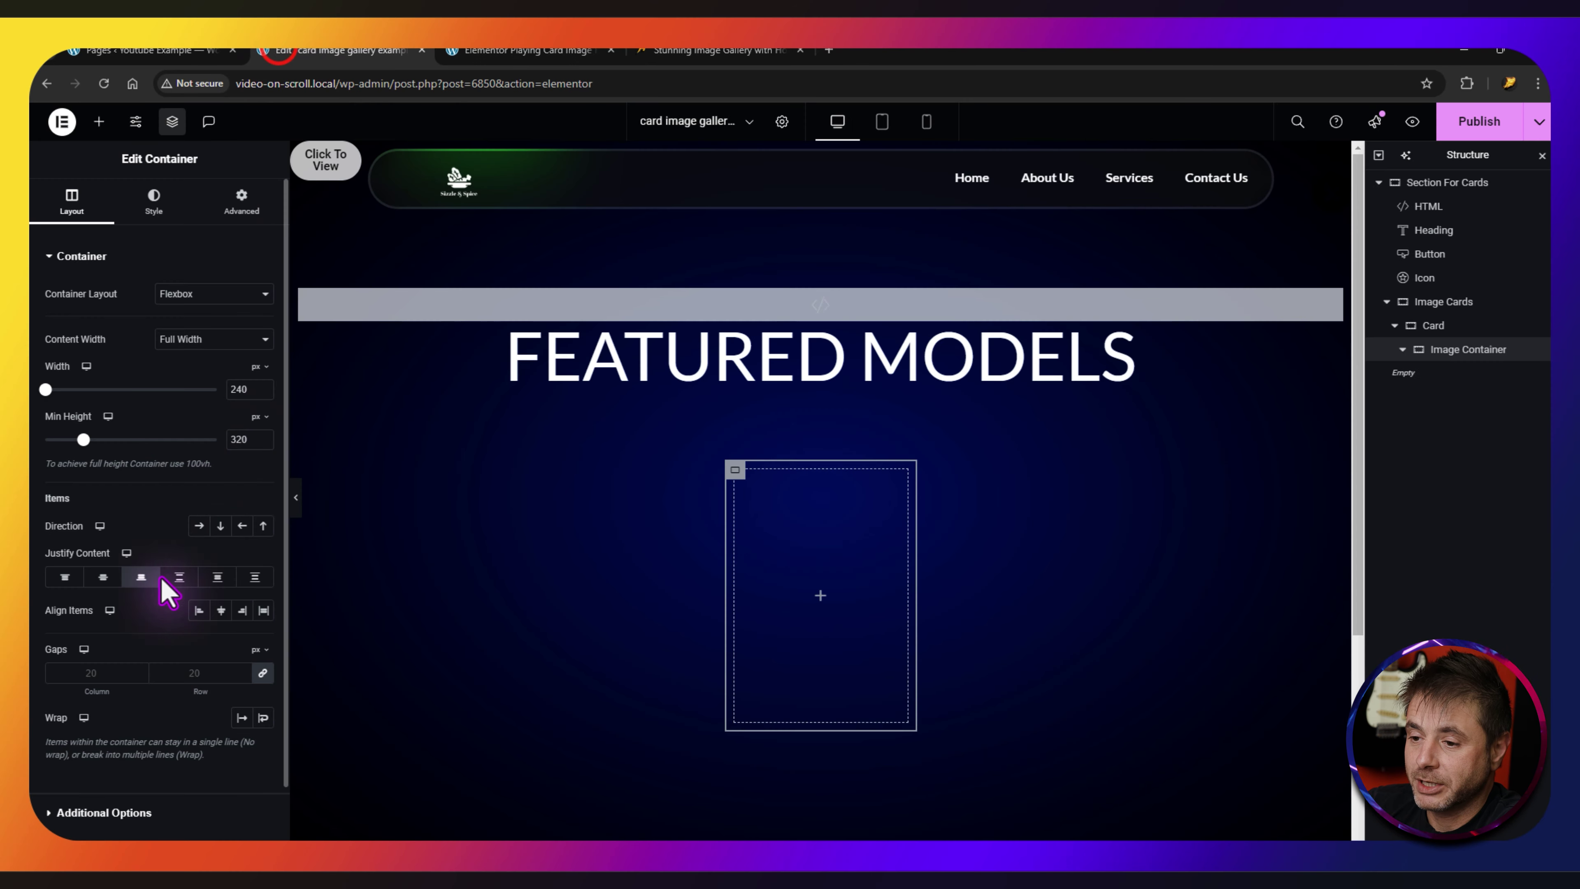
# Step: Justify the container's items to End with 0/5 gaps and give it a classic portrait background image
pyautogui.click(142, 577)
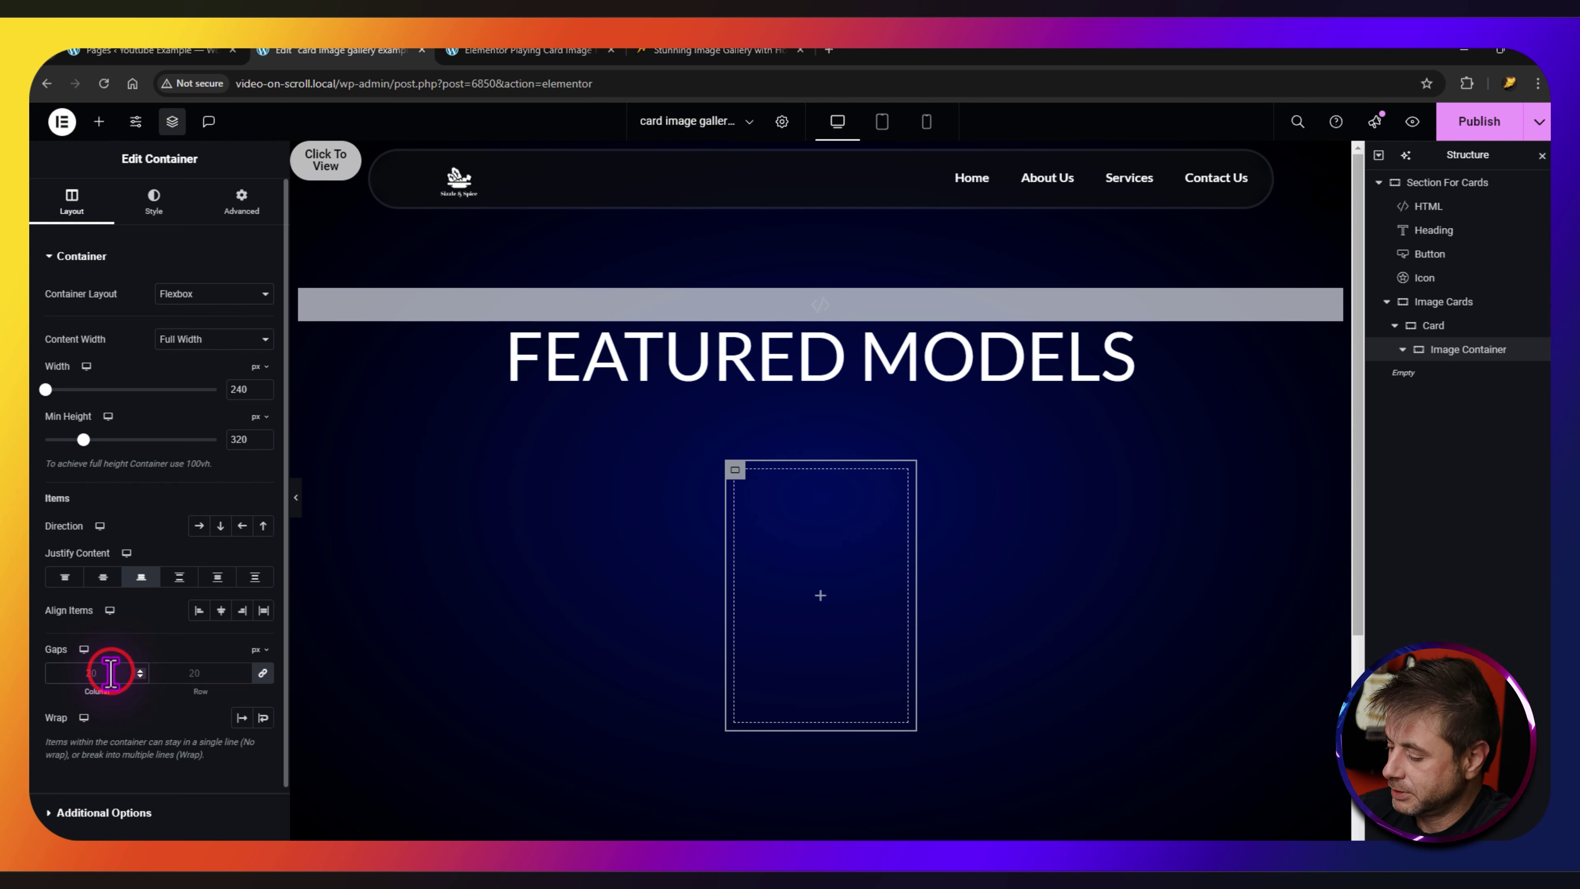
pyautogui.click(258, 672)
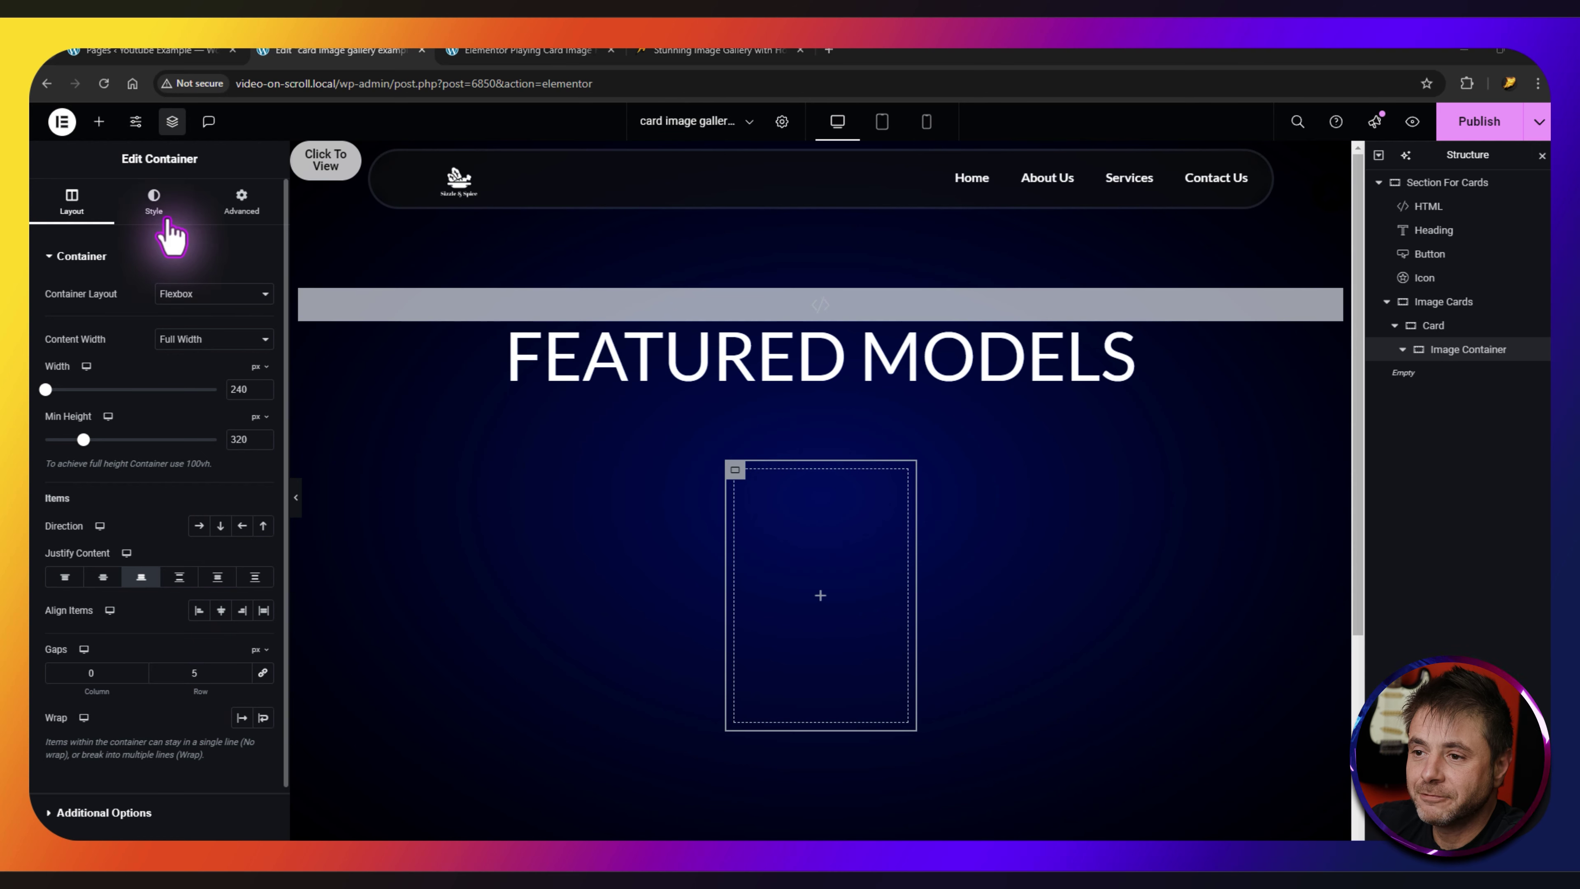
pyautogui.click(153, 198)
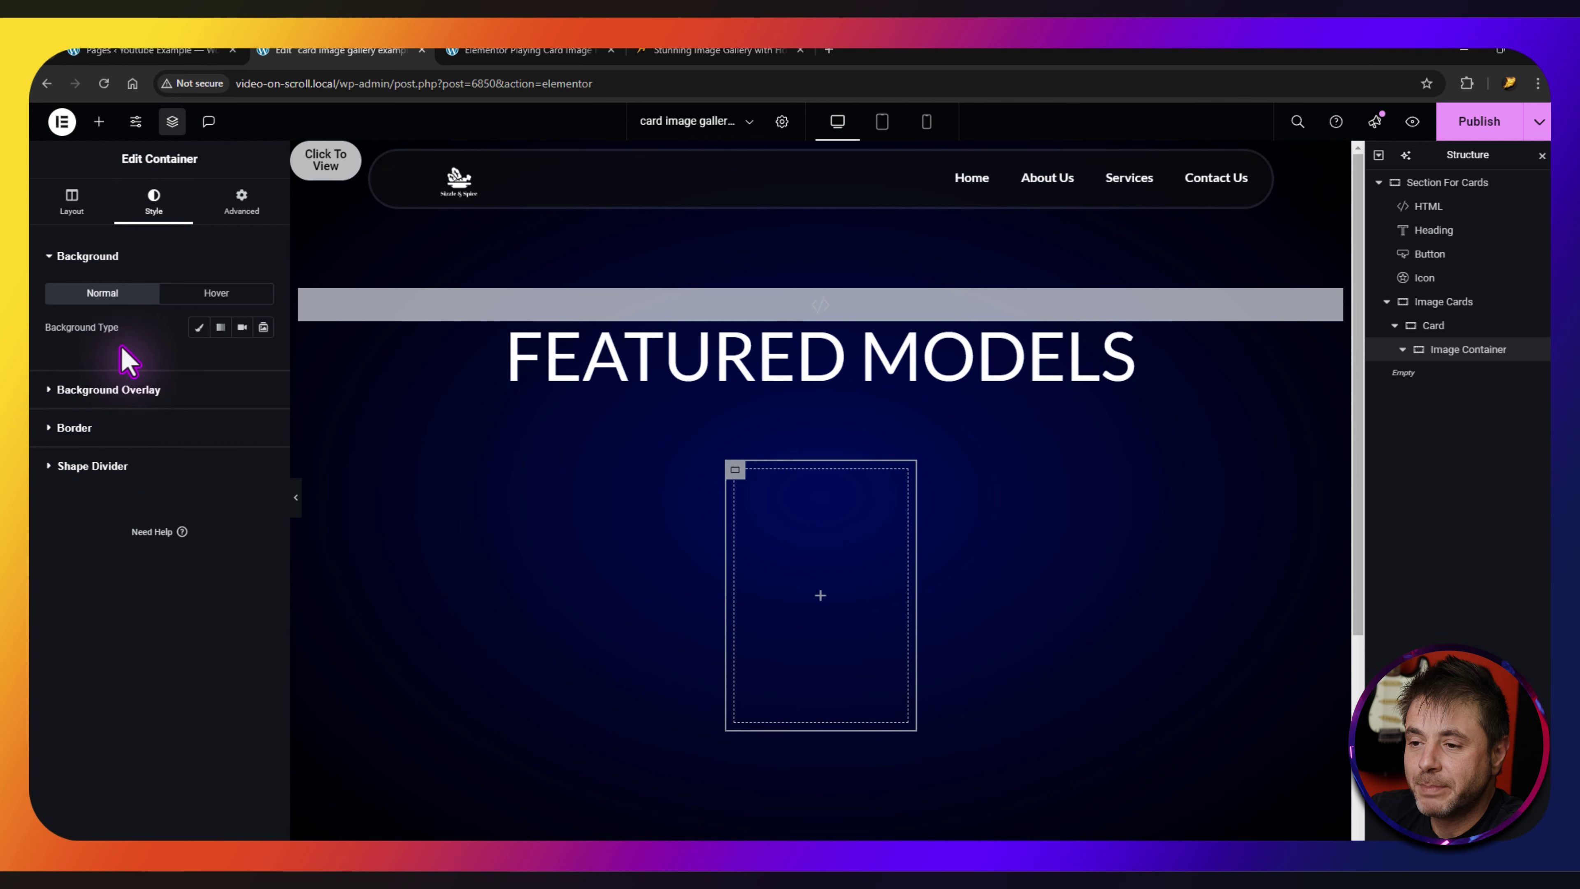
pyautogui.click(200, 327)
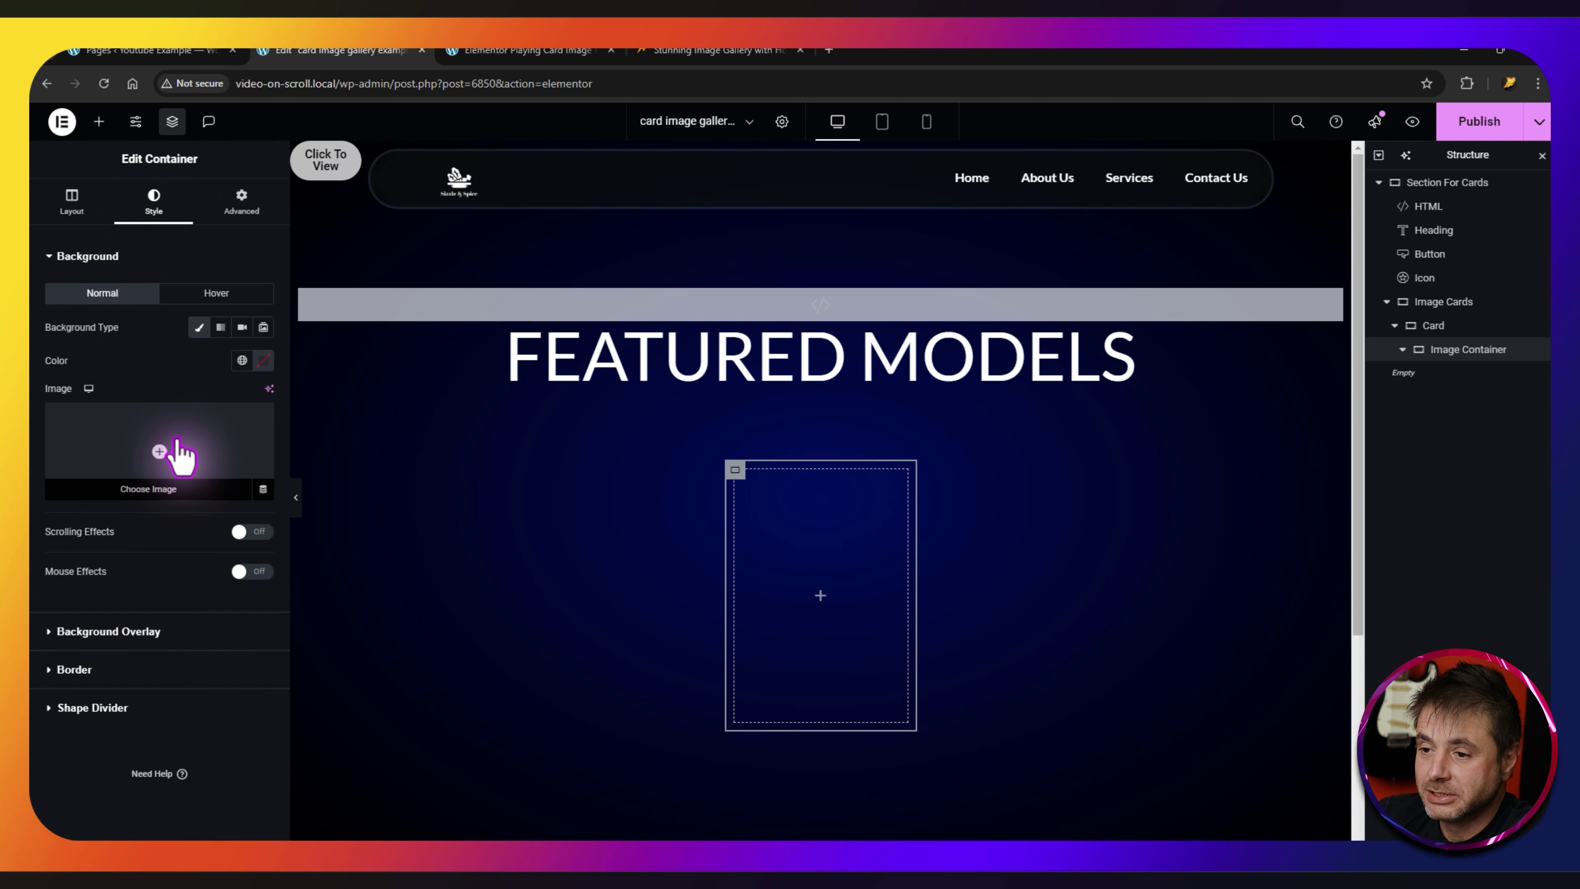
pyautogui.click(178, 452)
pyautogui.click(1096, 545)
pyautogui.click(1486, 805)
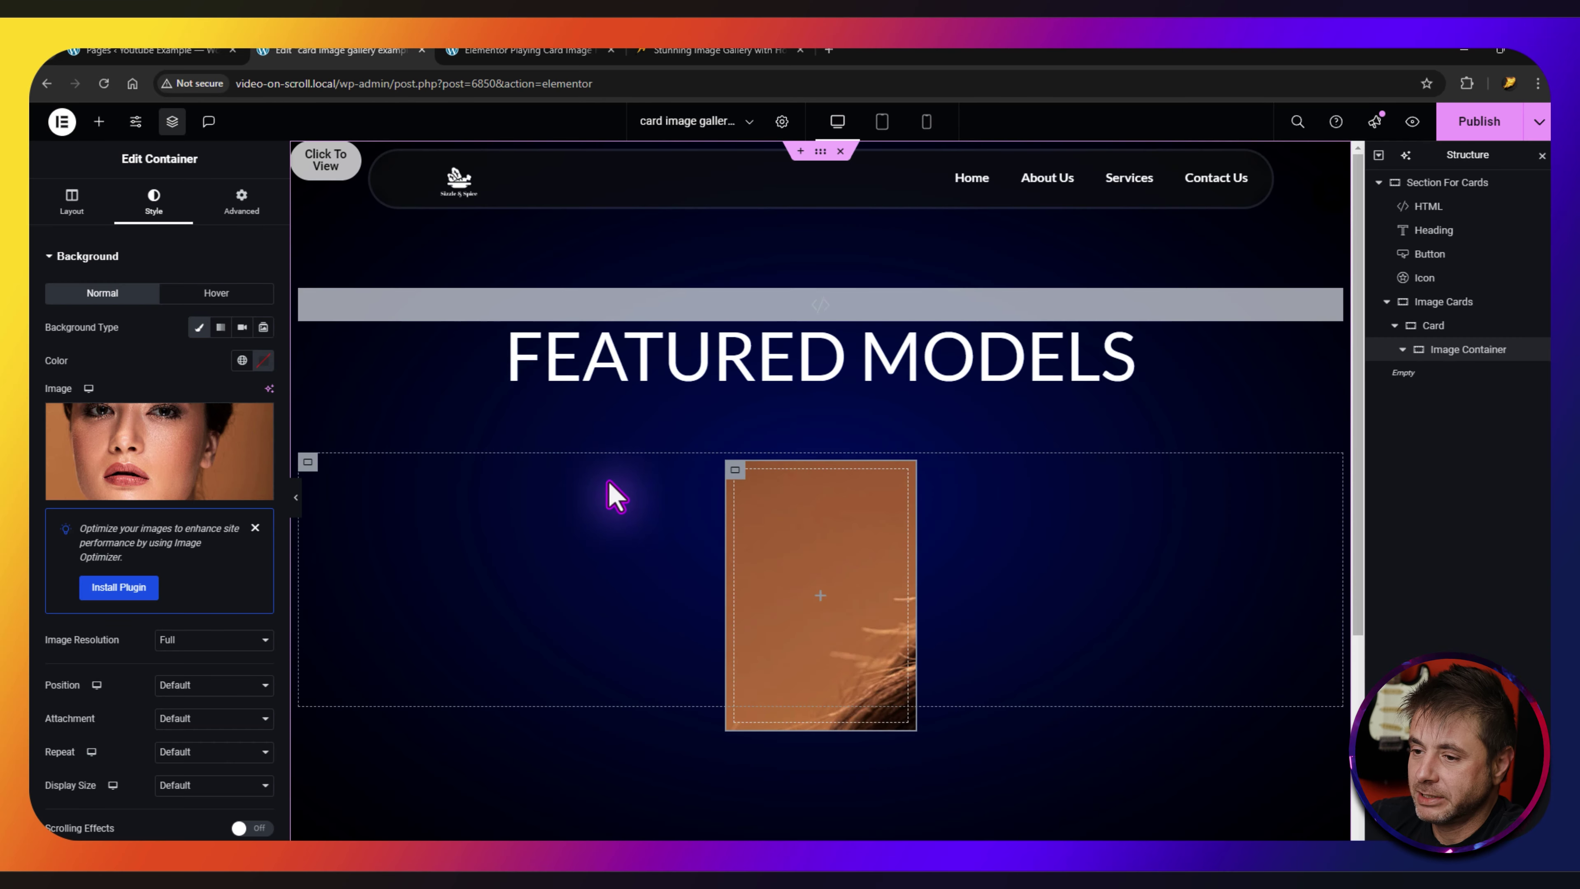
# Step: Set the background image to Center Center, No-repeat and Cover
pyautogui.click(212, 685)
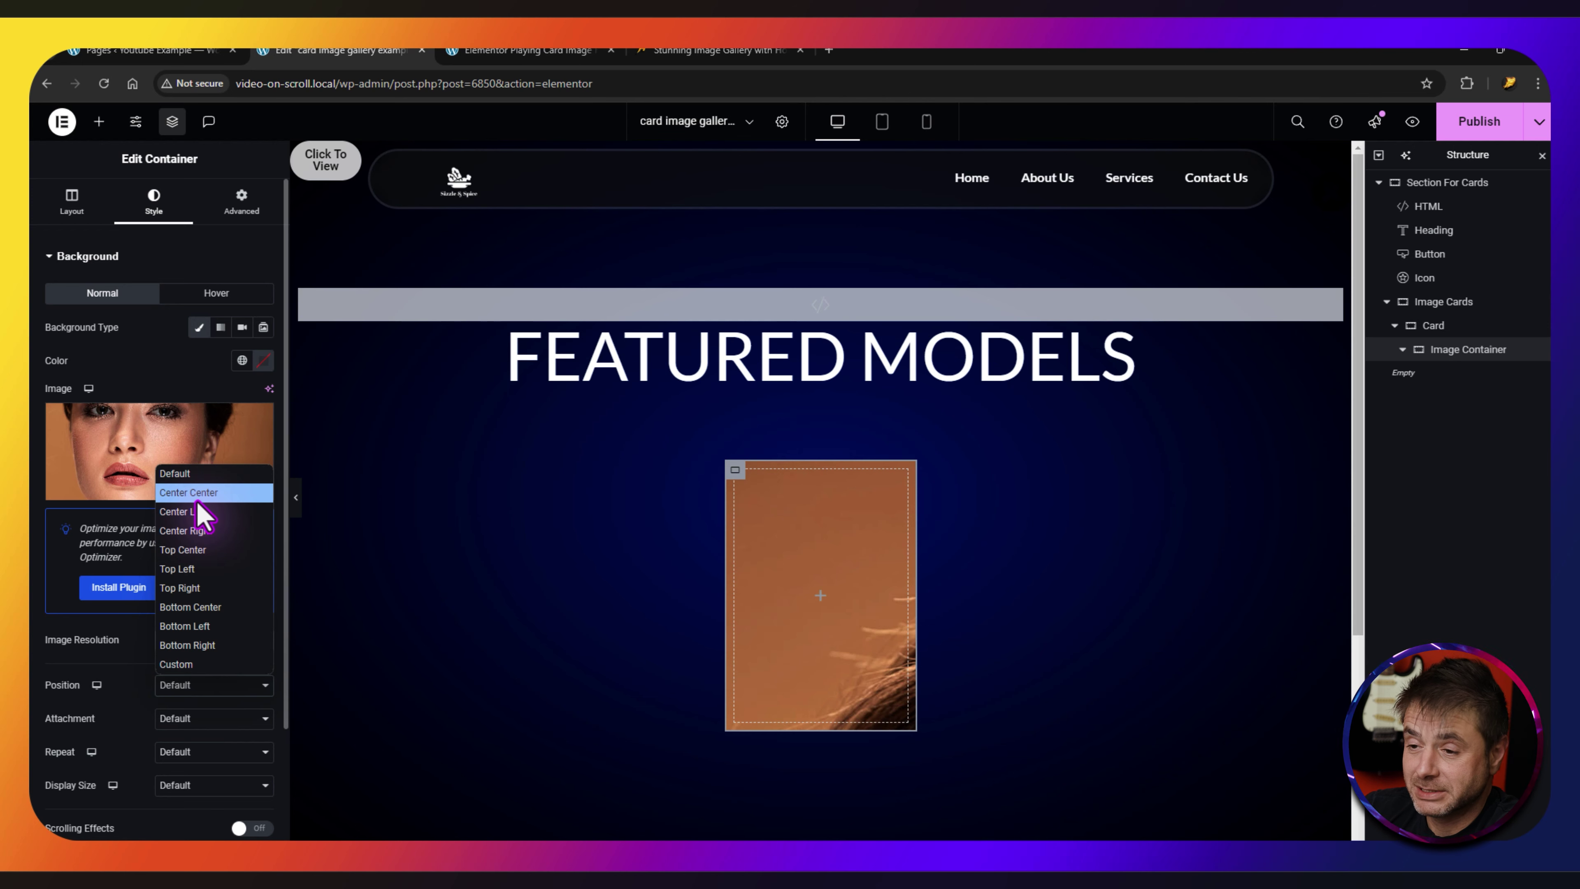
pyautogui.click(198, 498)
pyautogui.scroll(-1, 87, 685)
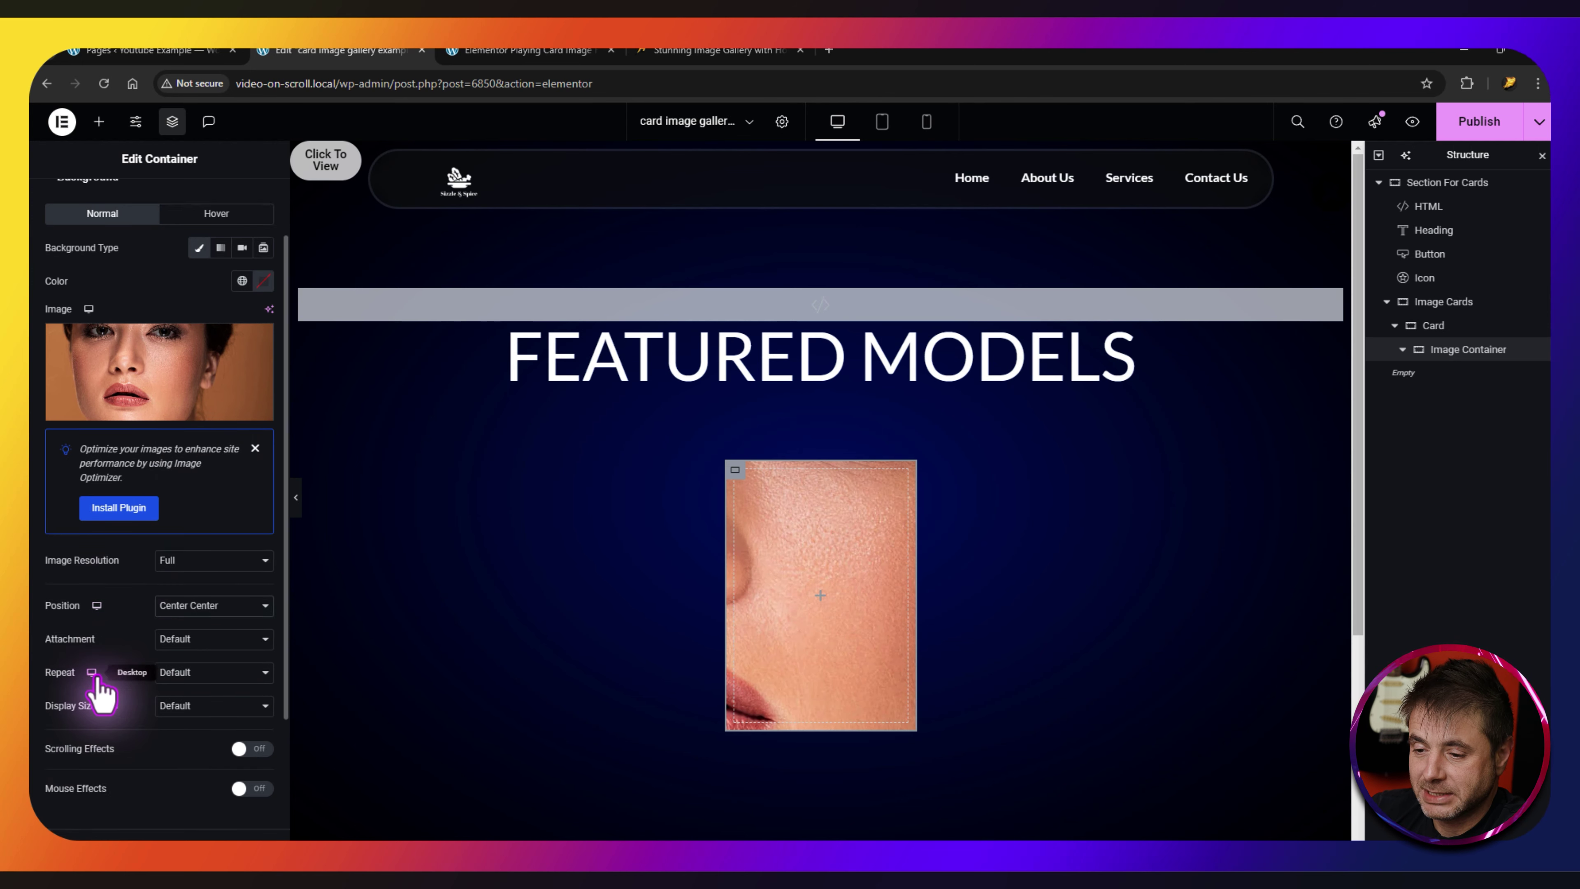
pyautogui.scroll(-1, 99, 691)
pyautogui.click(206, 595)
pyautogui.click(193, 634)
pyautogui.click(193, 626)
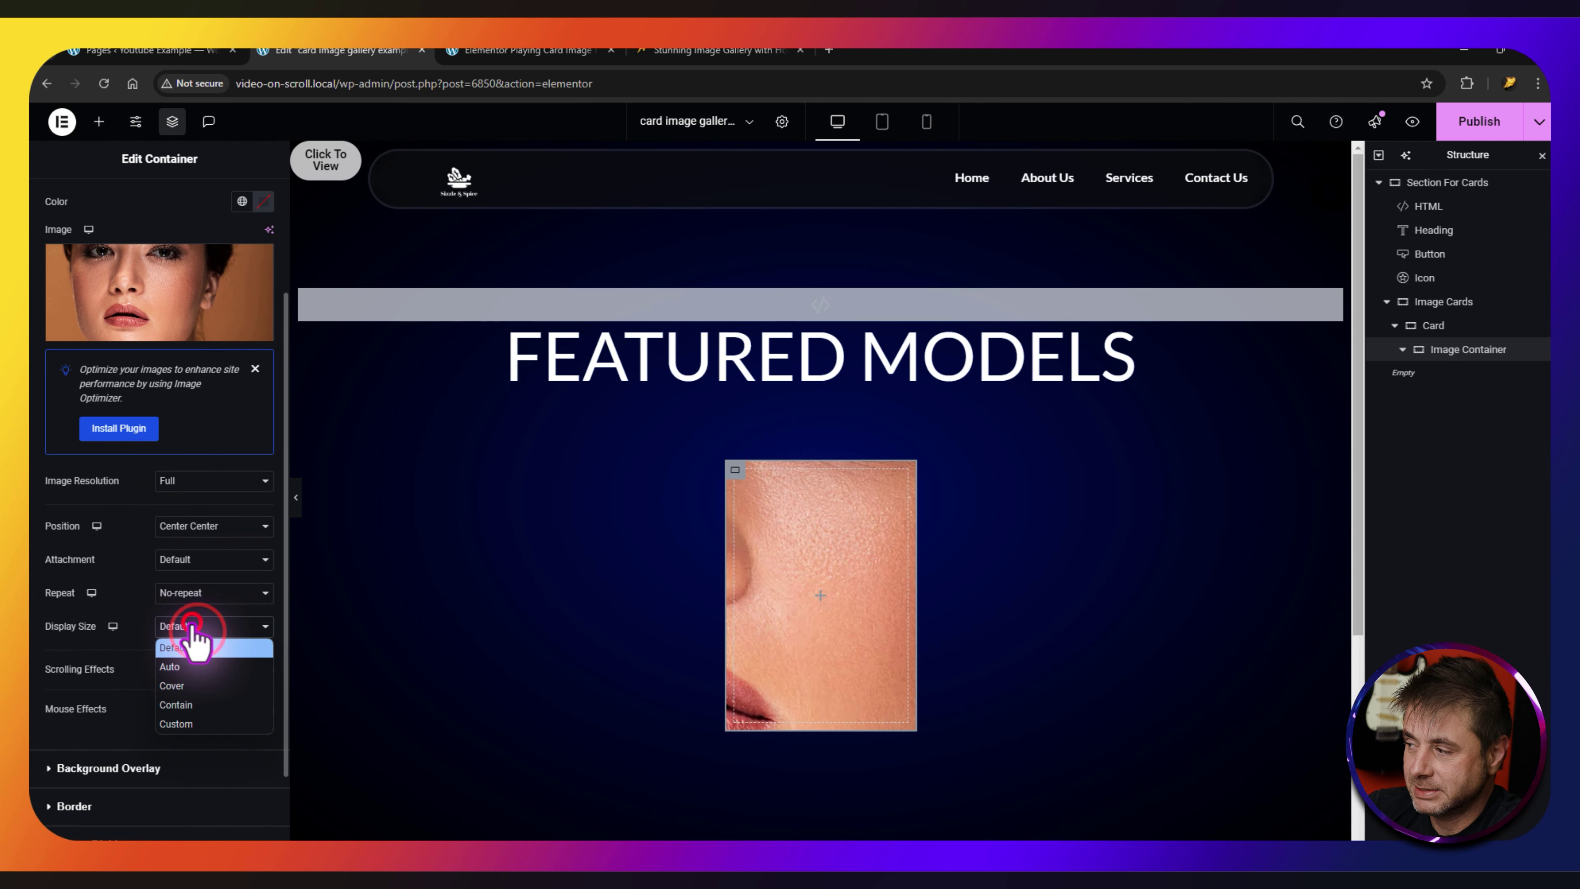
pyautogui.click(180, 685)
pyautogui.scroll(-1, 143, 697)
# Step: Set the container's border radius to 10 px, comparing against the finished gallery's lightbox
pyautogui.click(103, 701)
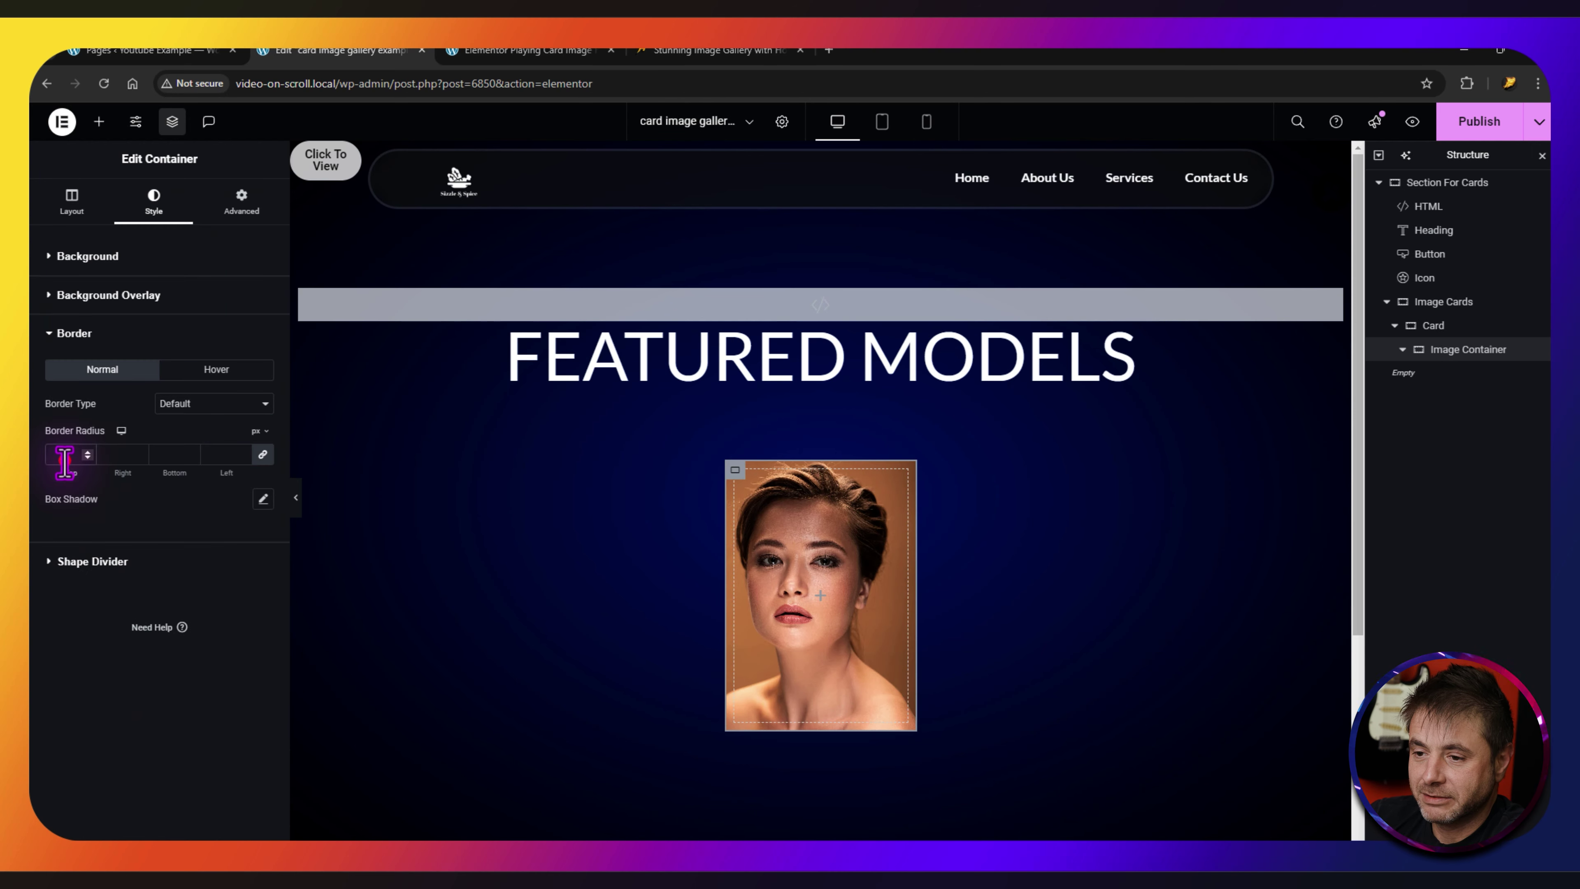
pyautogui.click(65, 458)
pyautogui.write('10')
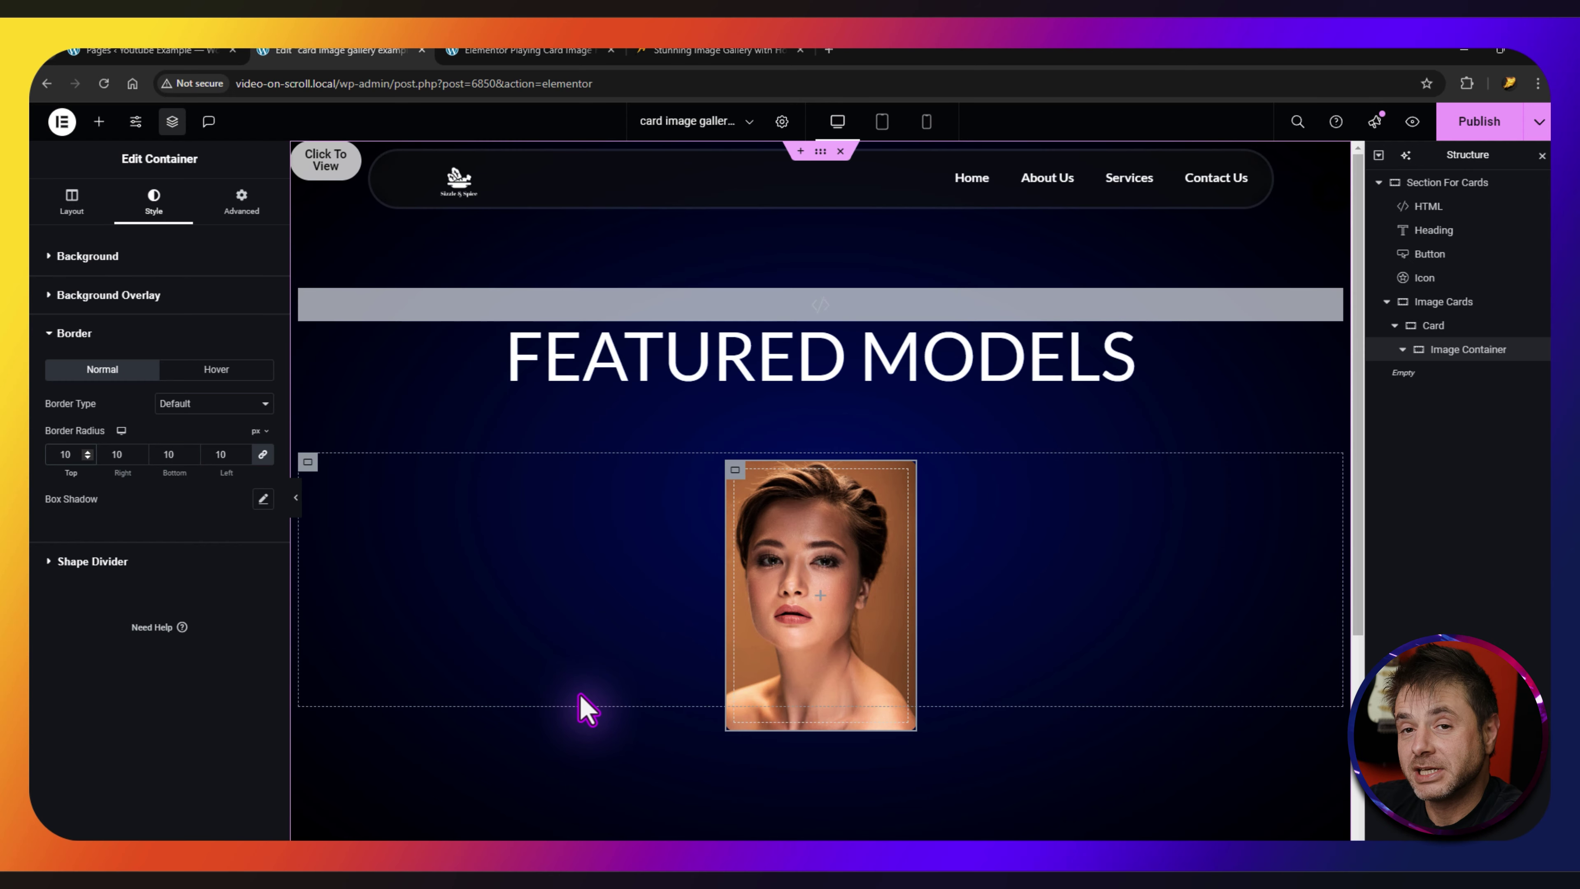
pyautogui.click(489, 51)
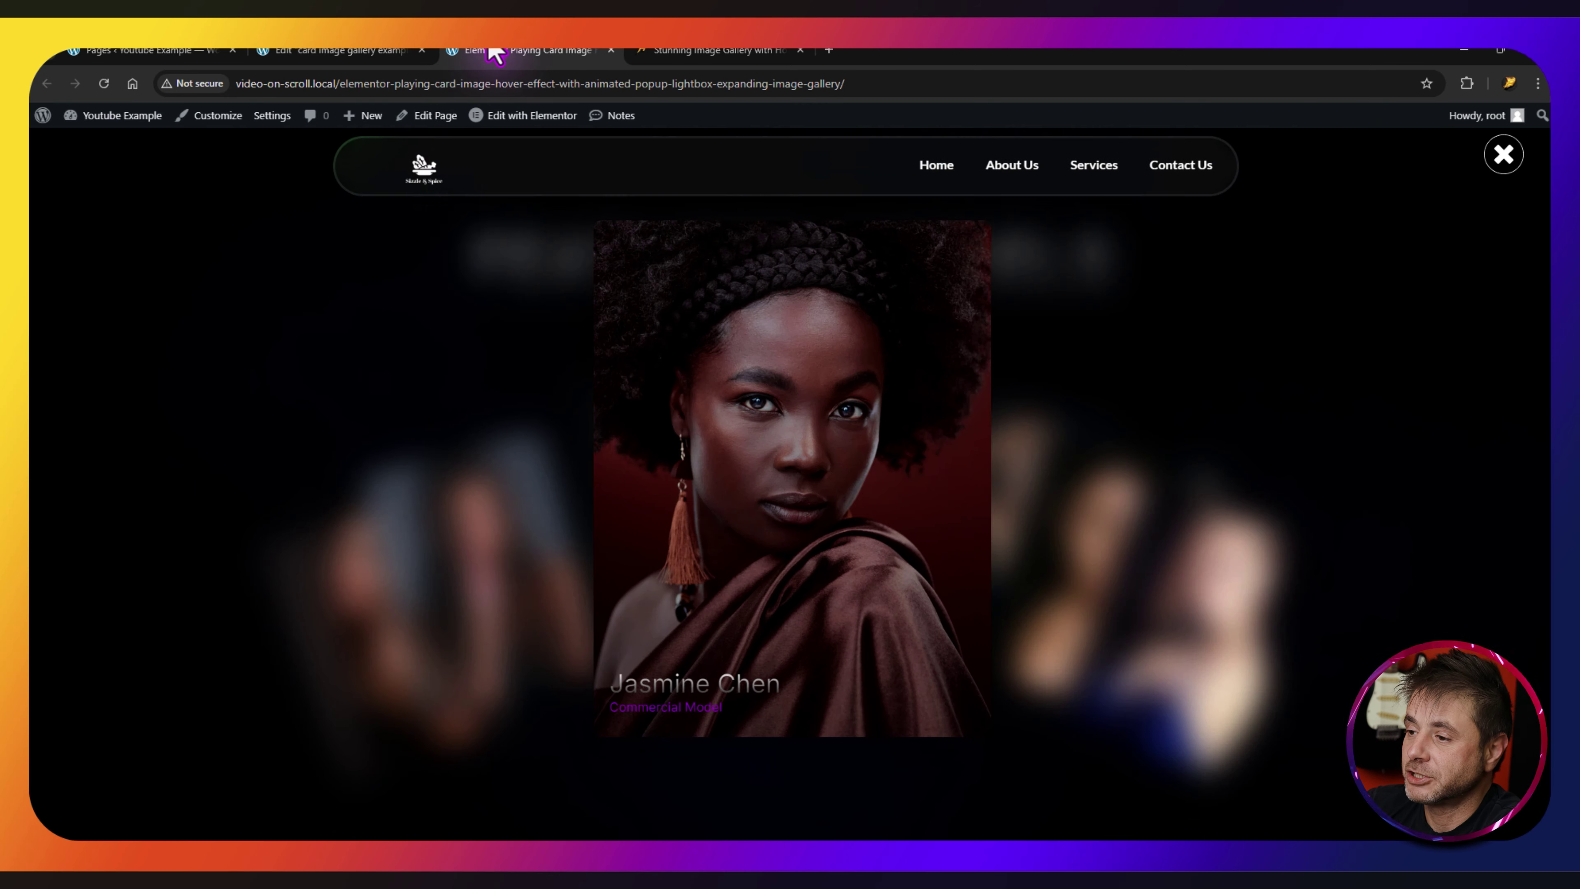
pyautogui.click(388, 604)
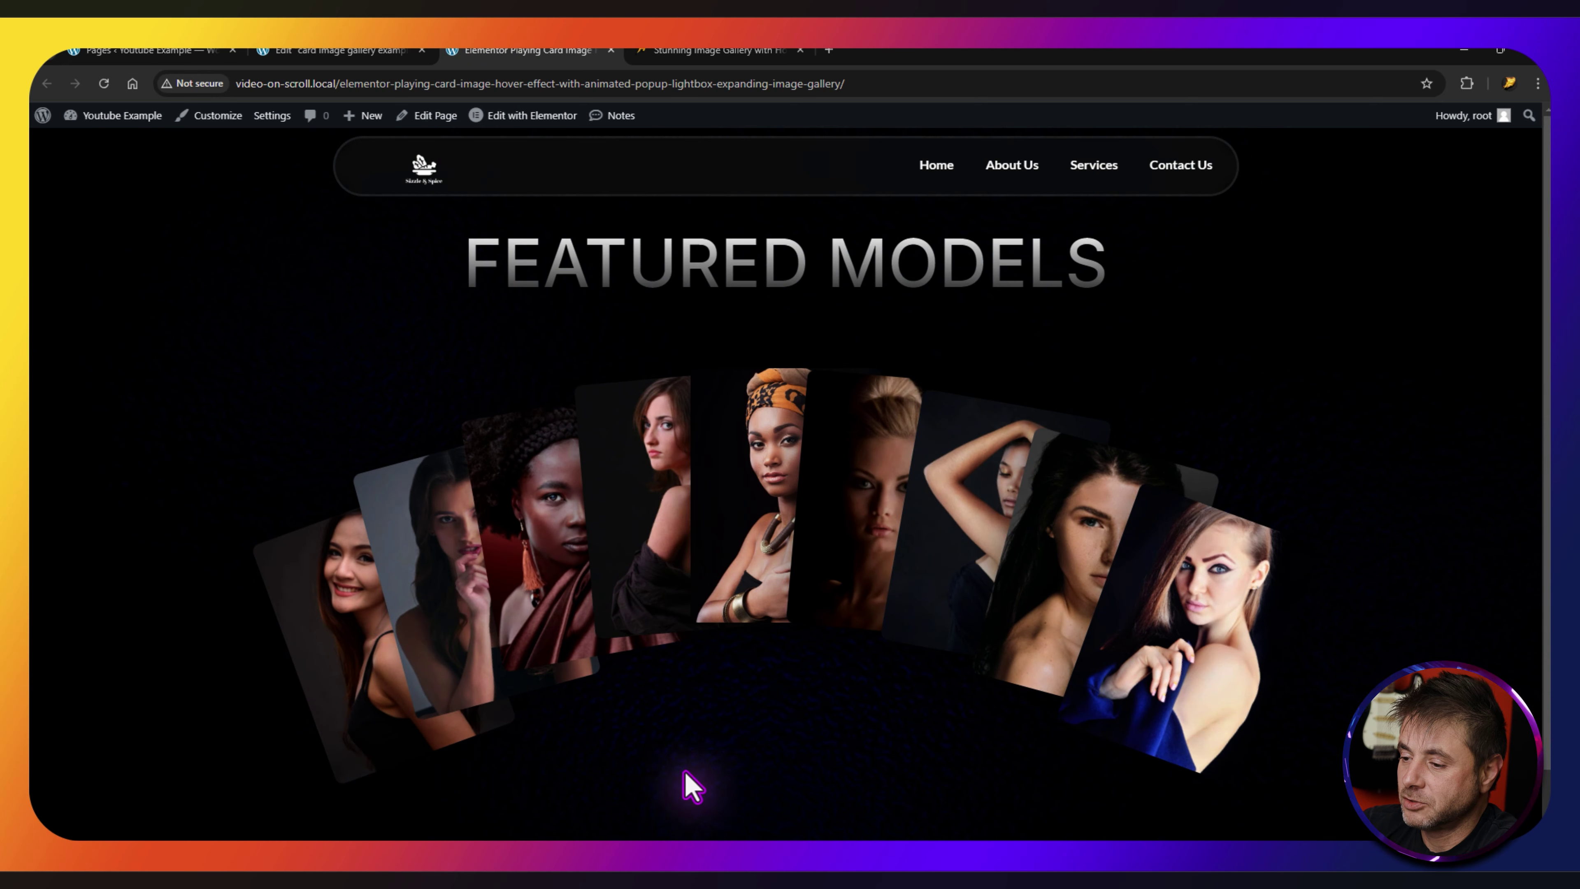
pyautogui.click(540, 546)
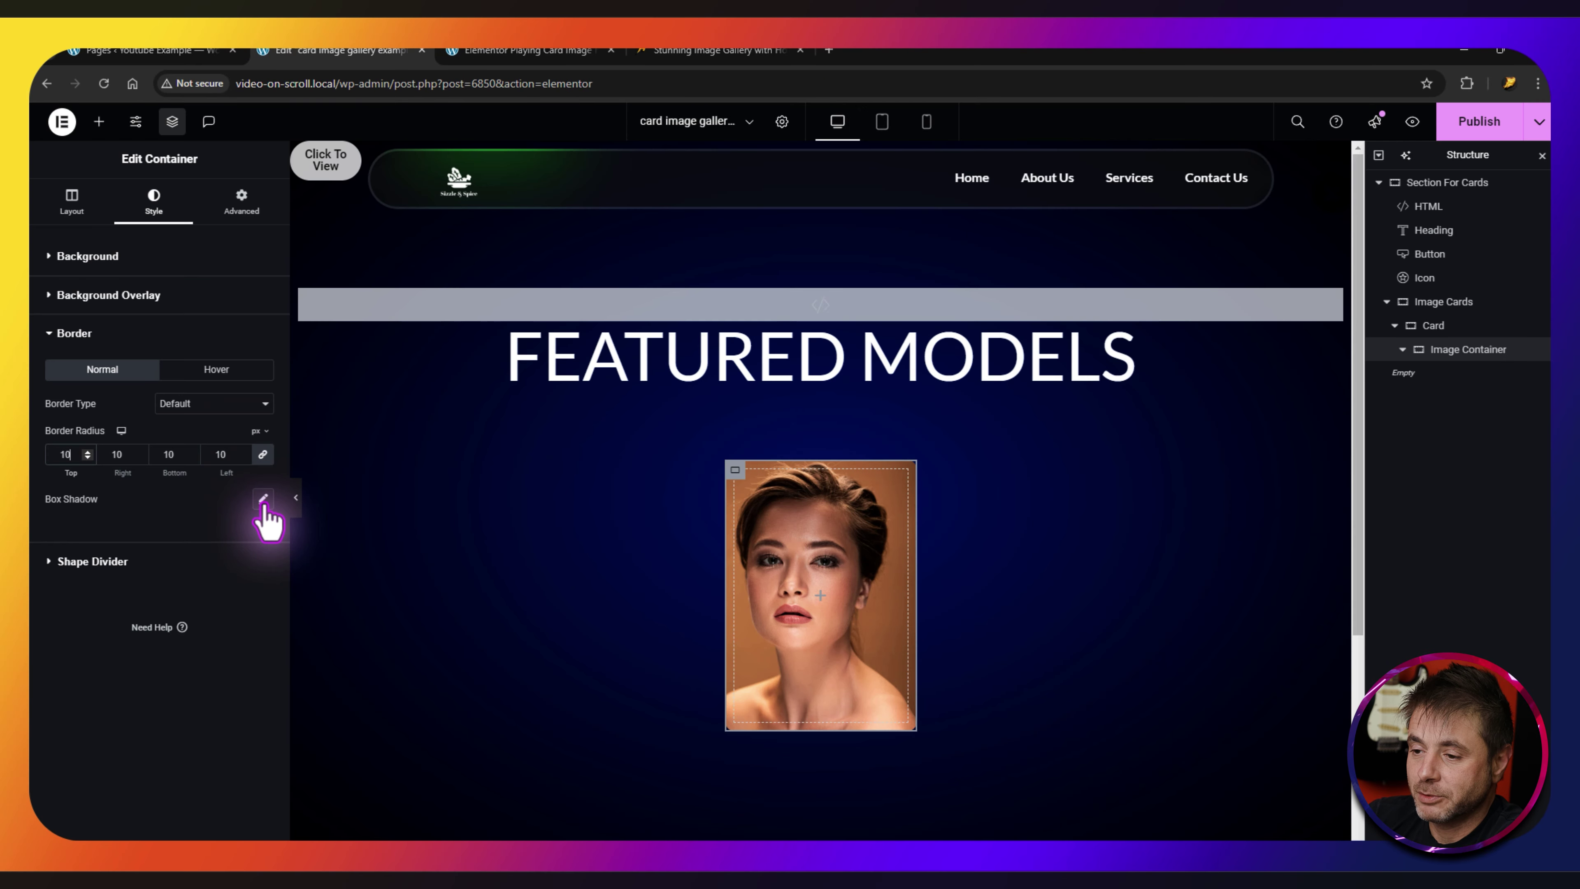
# Step: Darken the container's box shadow by making its black colour more opaque
pyautogui.click(263, 499)
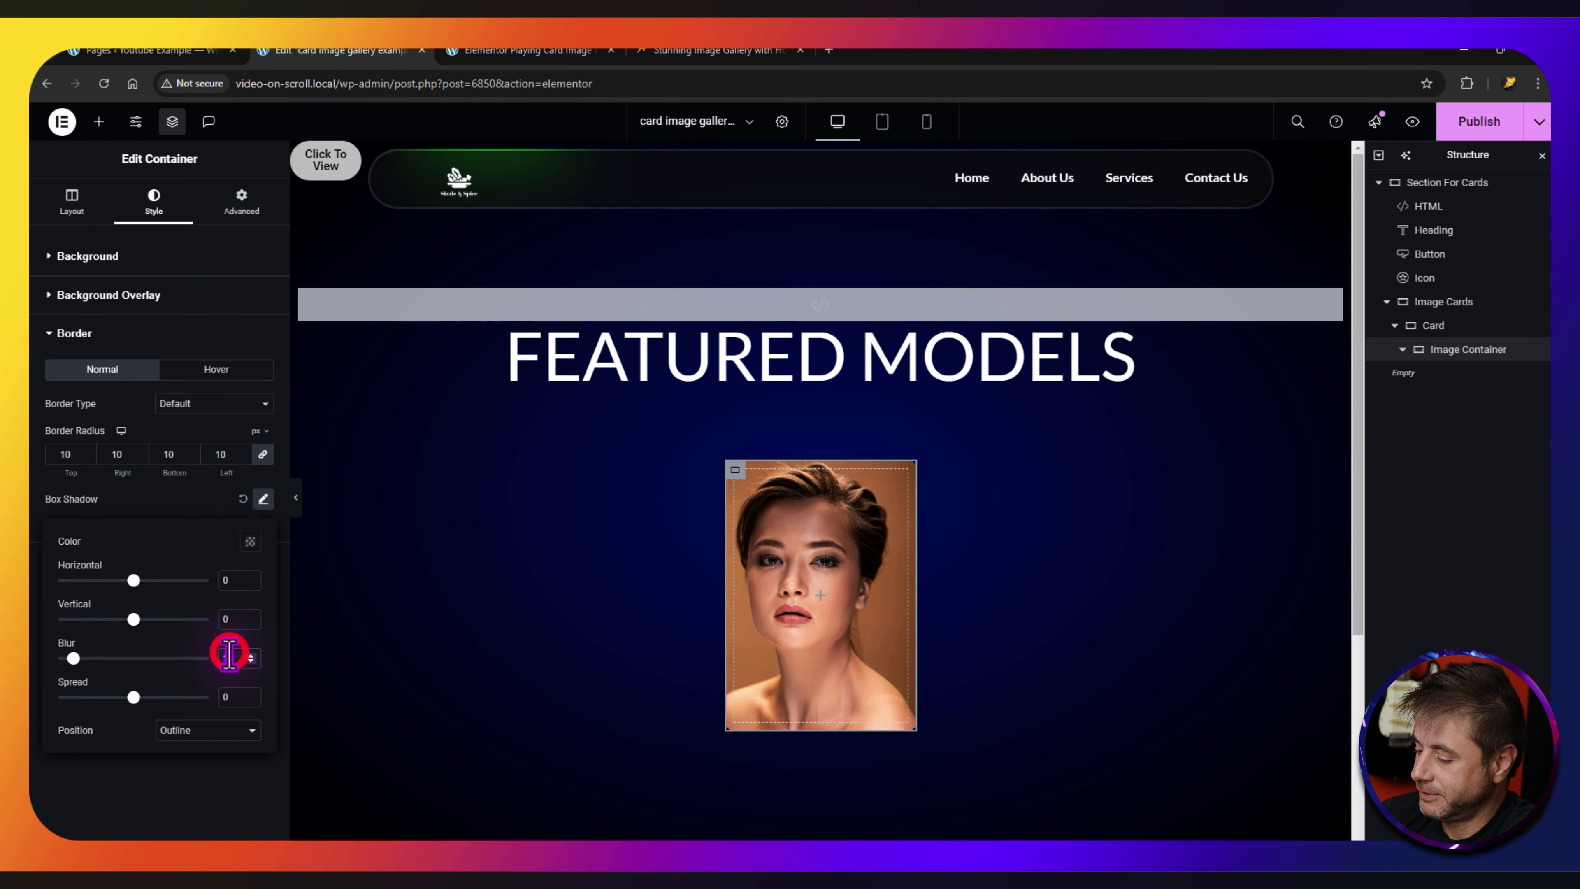
pyautogui.click(250, 540)
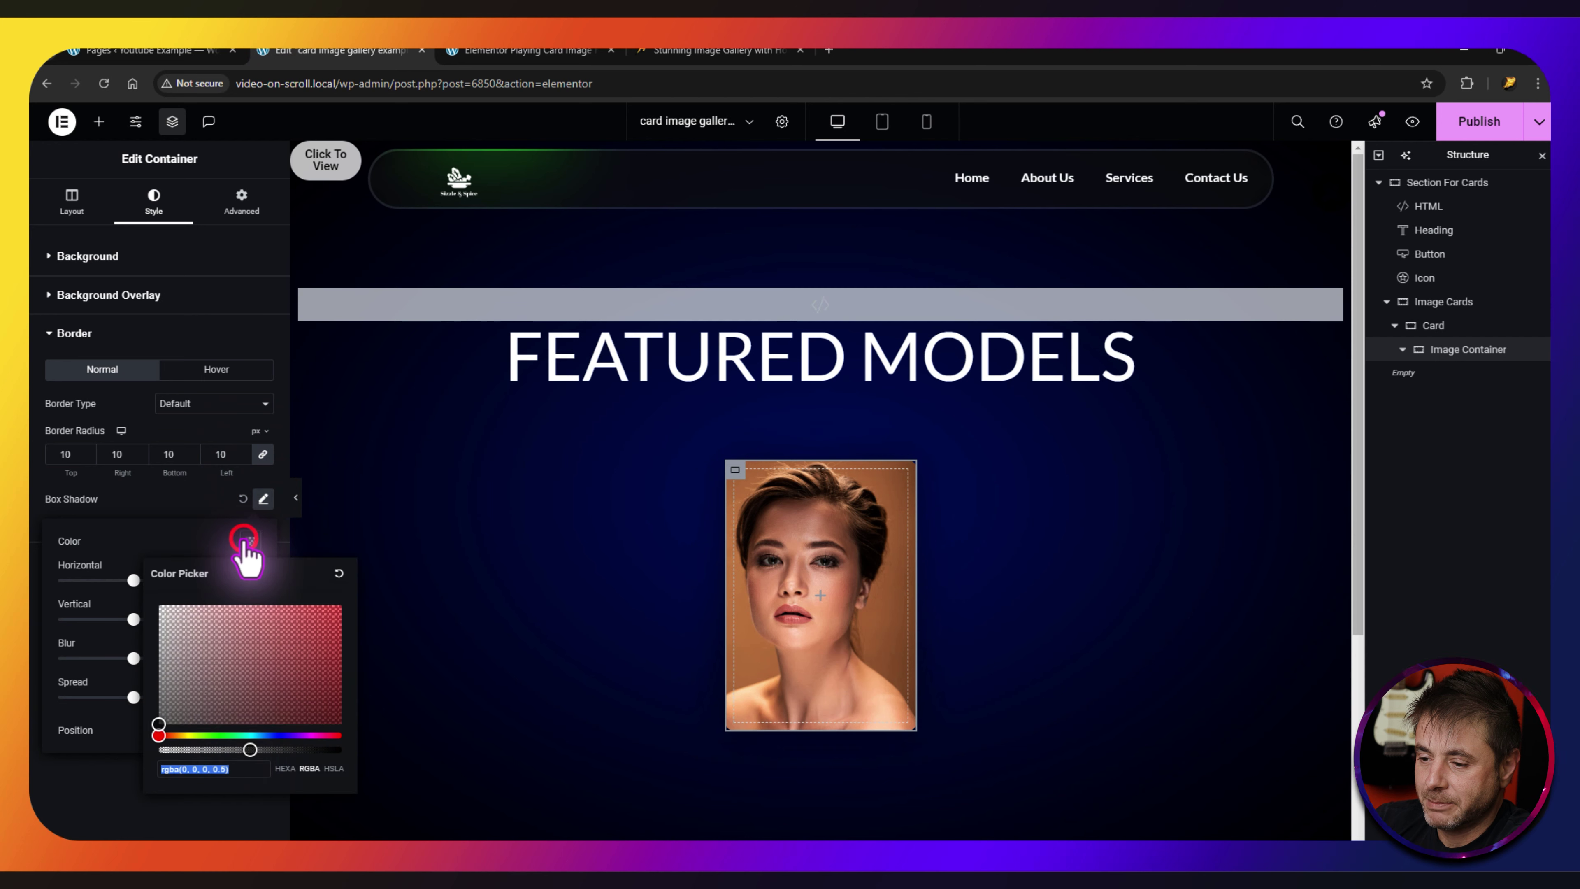
pyautogui.moveTo(250, 750); pyautogui.dragTo(277, 749)
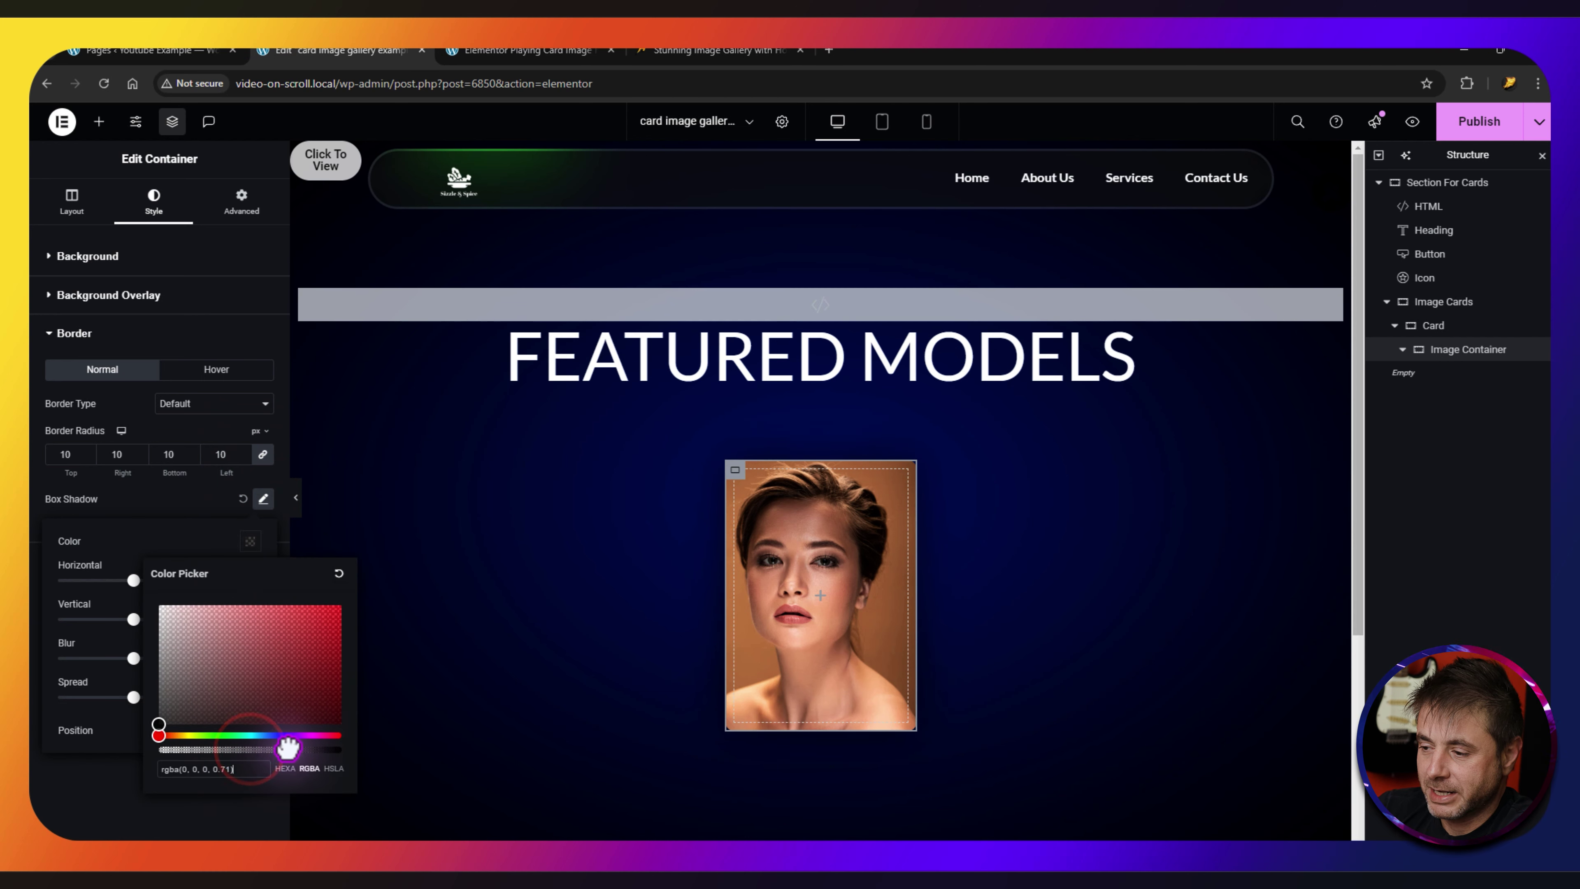
pyautogui.click(176, 528)
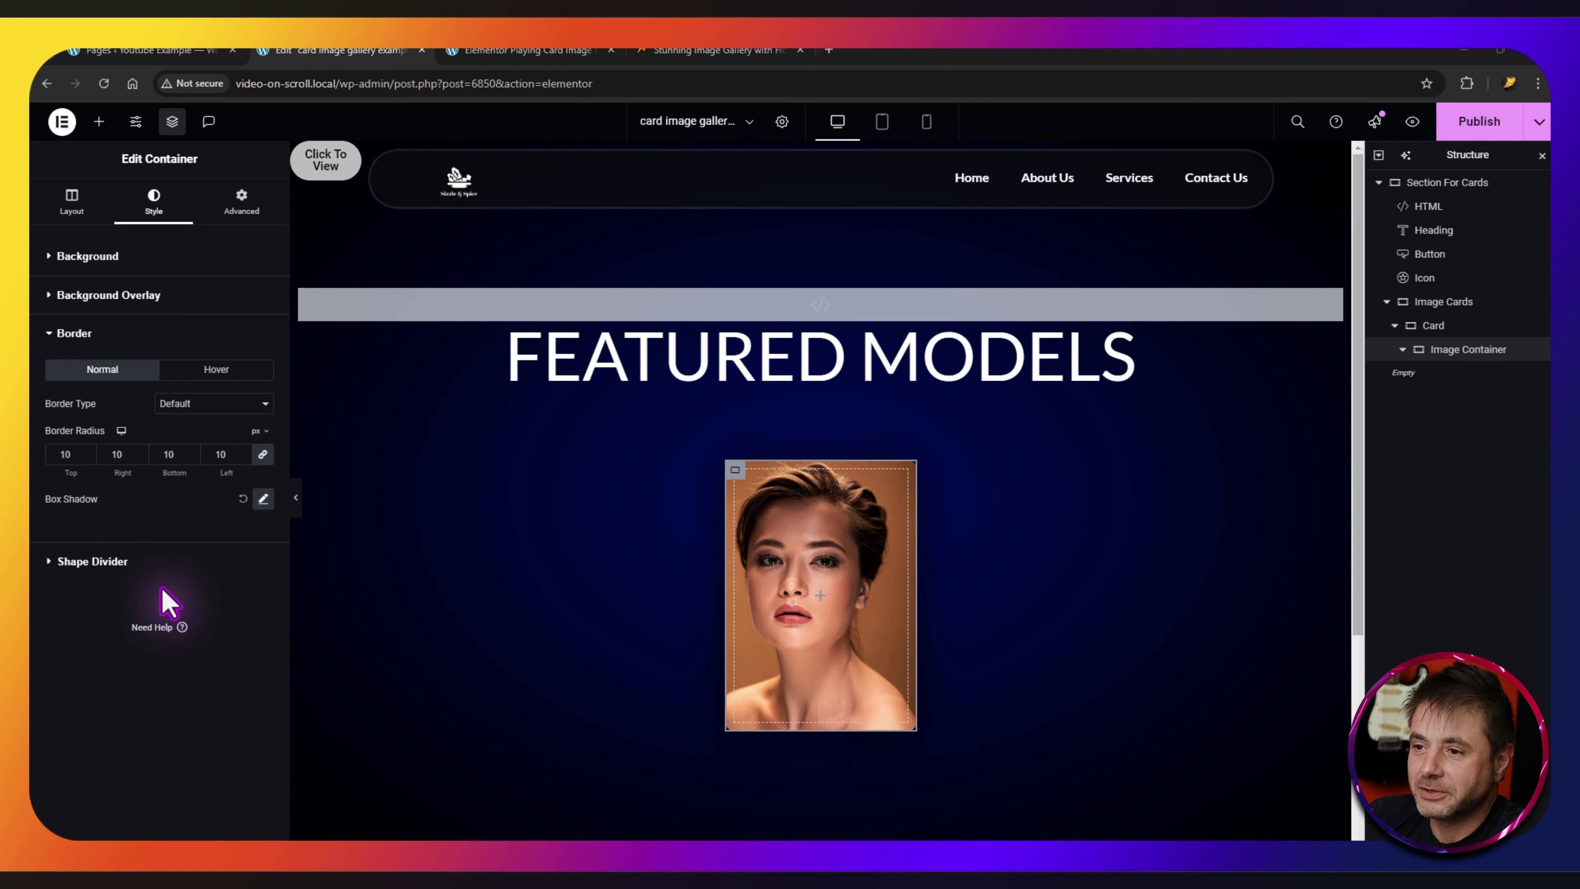
pyautogui.click(246, 203)
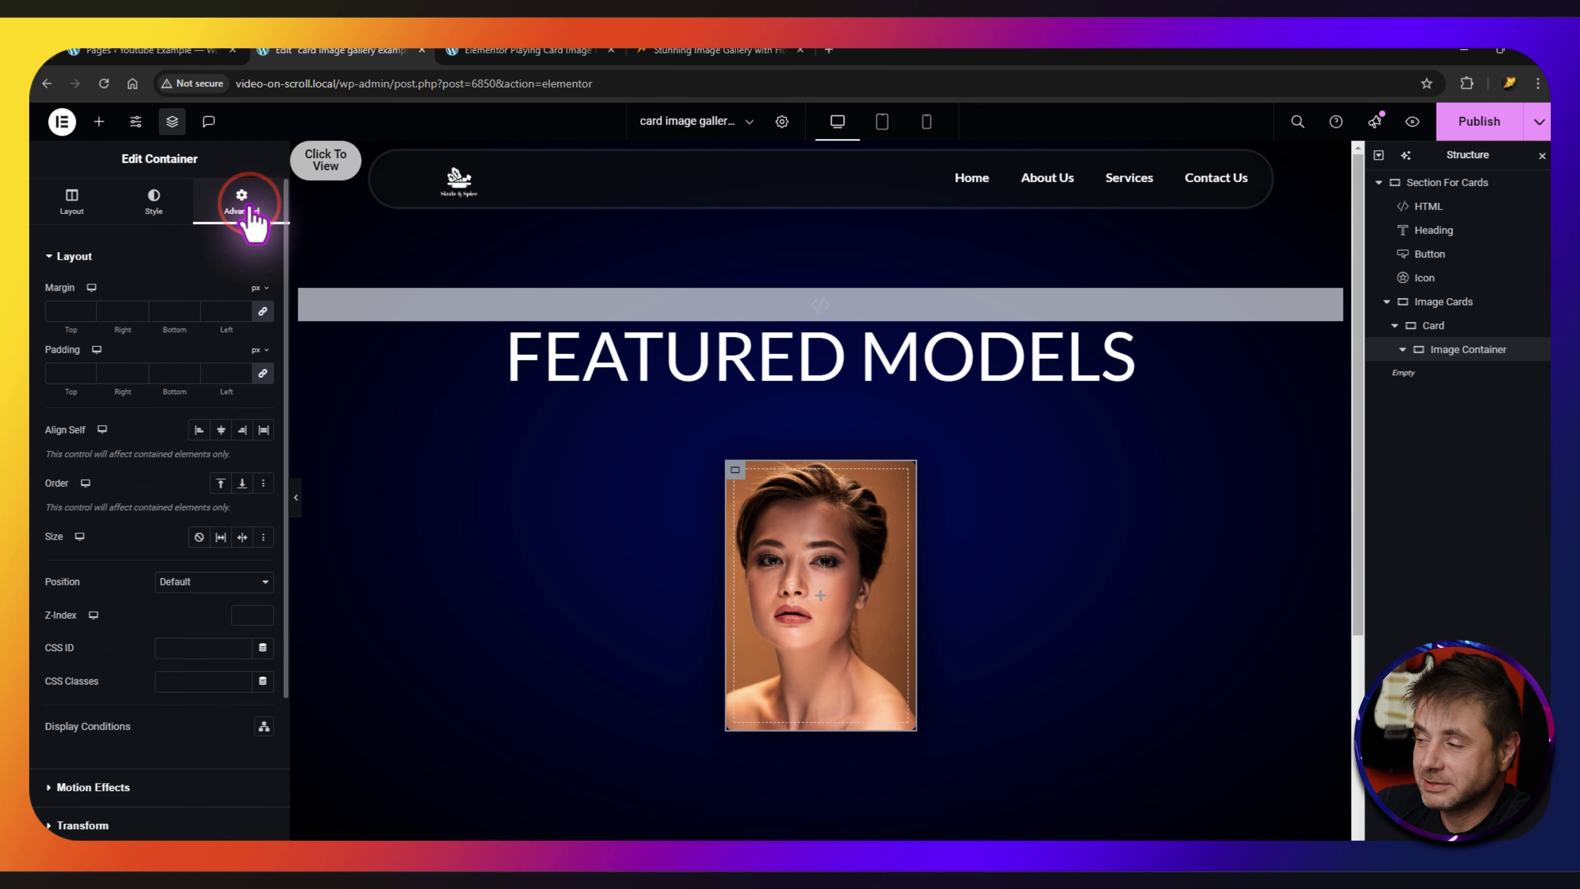
# Step: Unlink the padding and set 30/20 px desktop padding on the image container
pyautogui.click(265, 374)
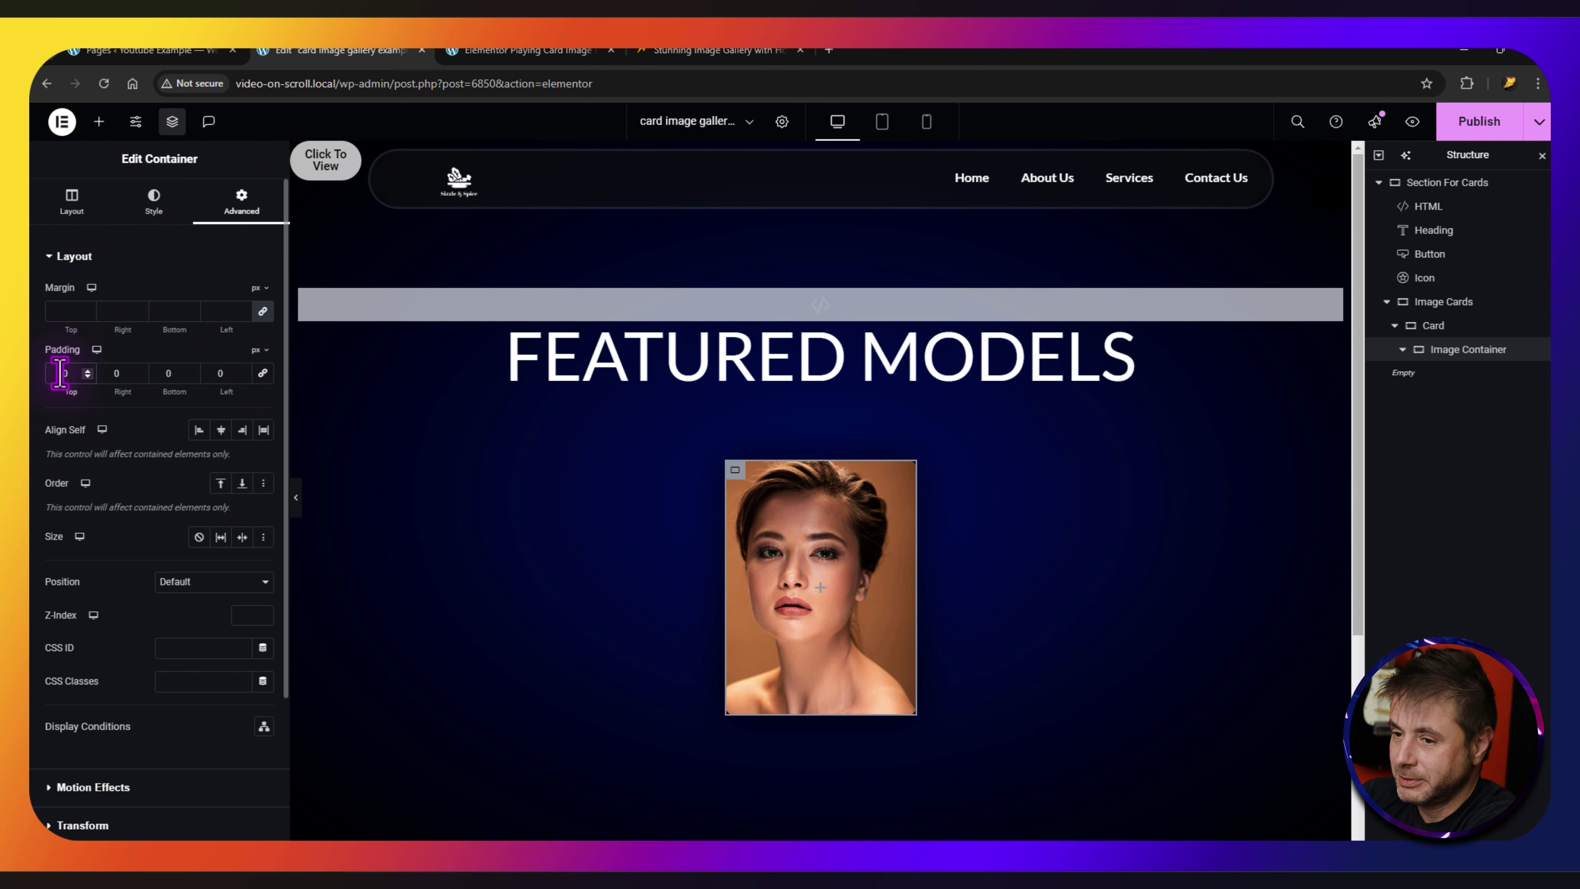
pyautogui.write('30')
pyautogui.click(116, 373)
pyautogui.write('20')
pyautogui.click(164, 372)
pyautogui.write('30')
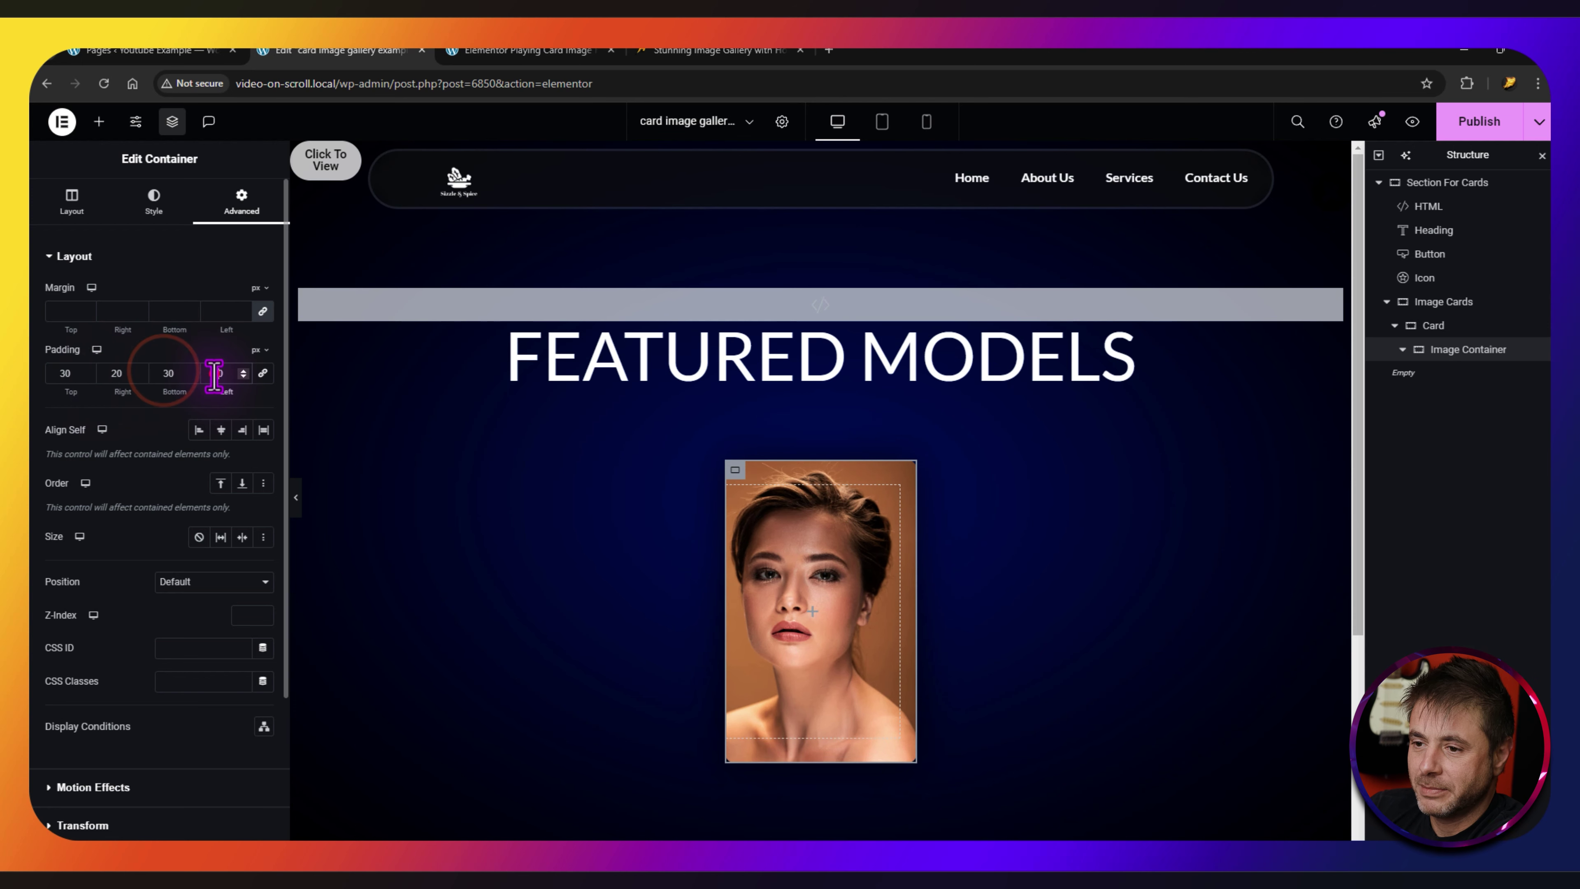
# Step: On mobile, set the padding to 20 px top and bottom and 15 px sides
pyautogui.click(97, 349)
pyautogui.click(97, 397)
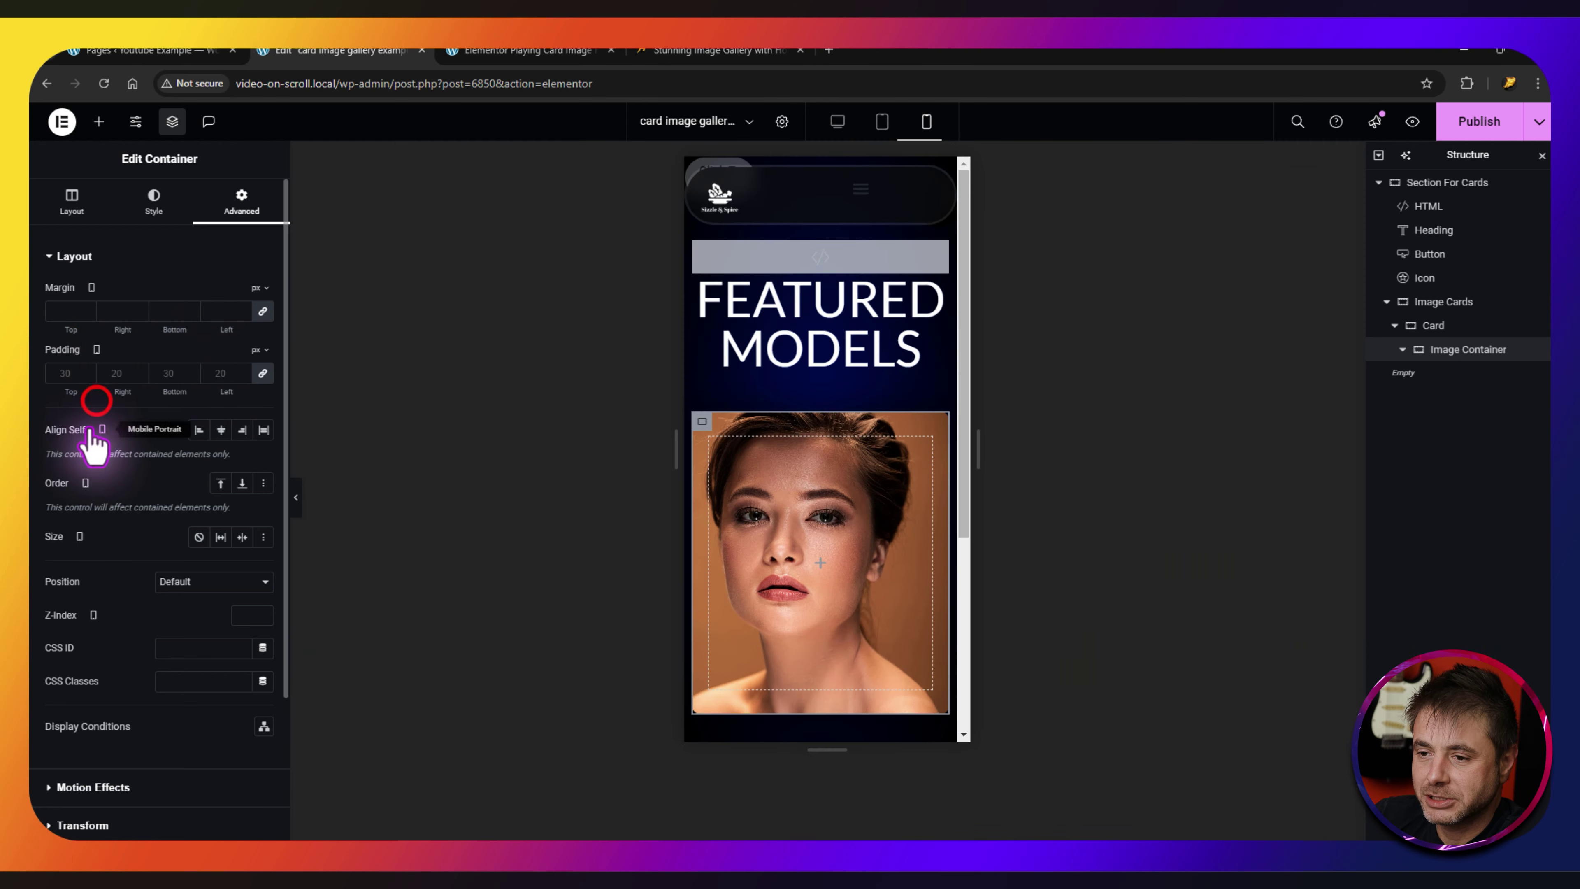
pyautogui.click(262, 373)
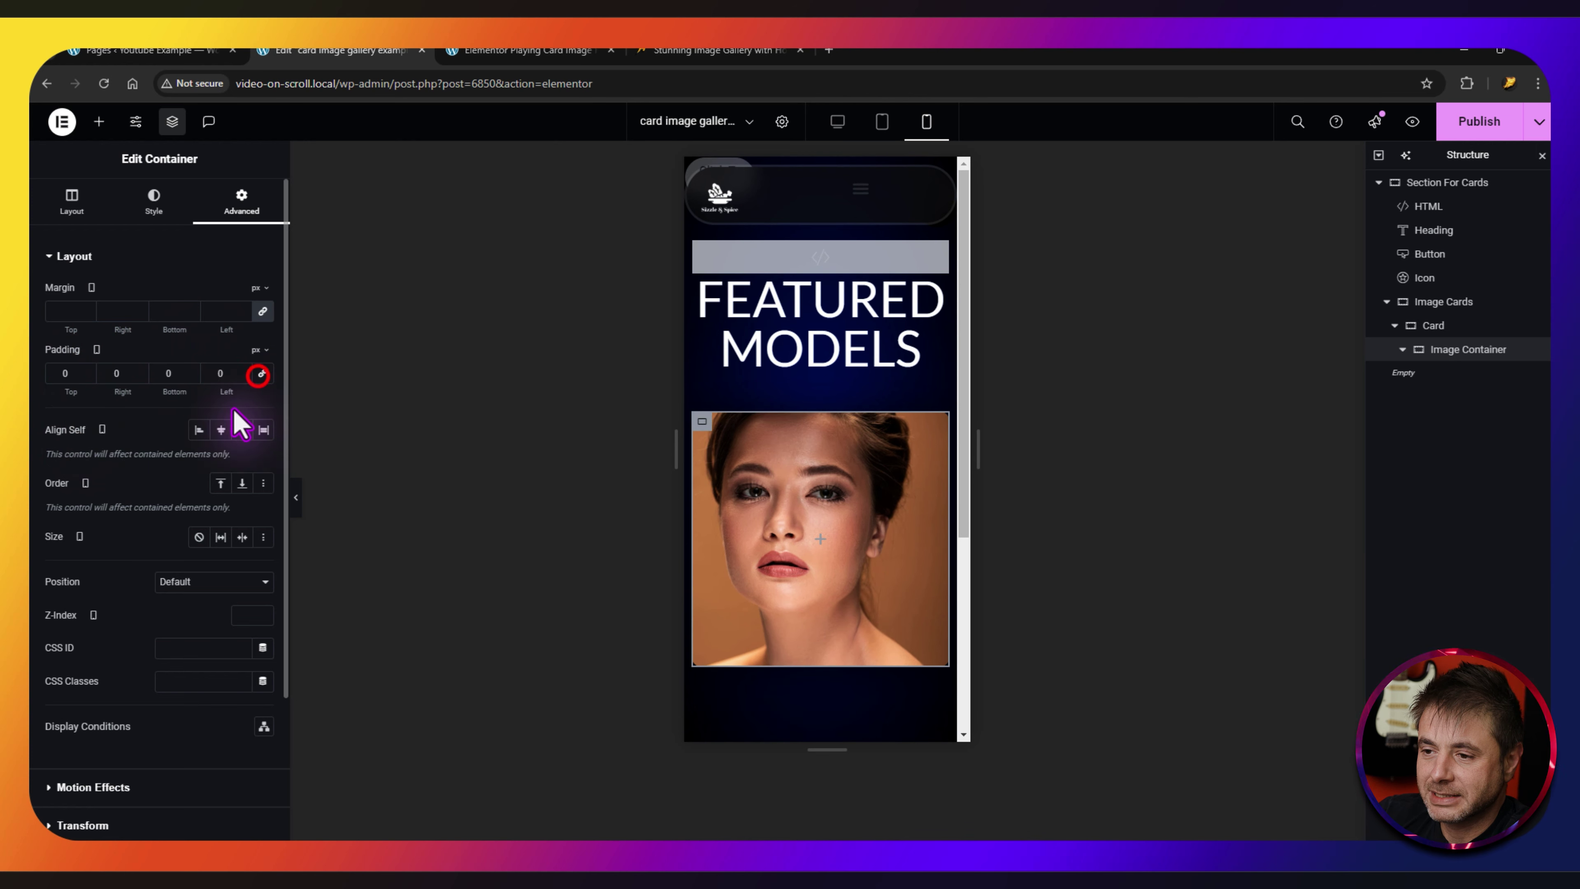
pyautogui.click(60, 372)
pyautogui.write('20')
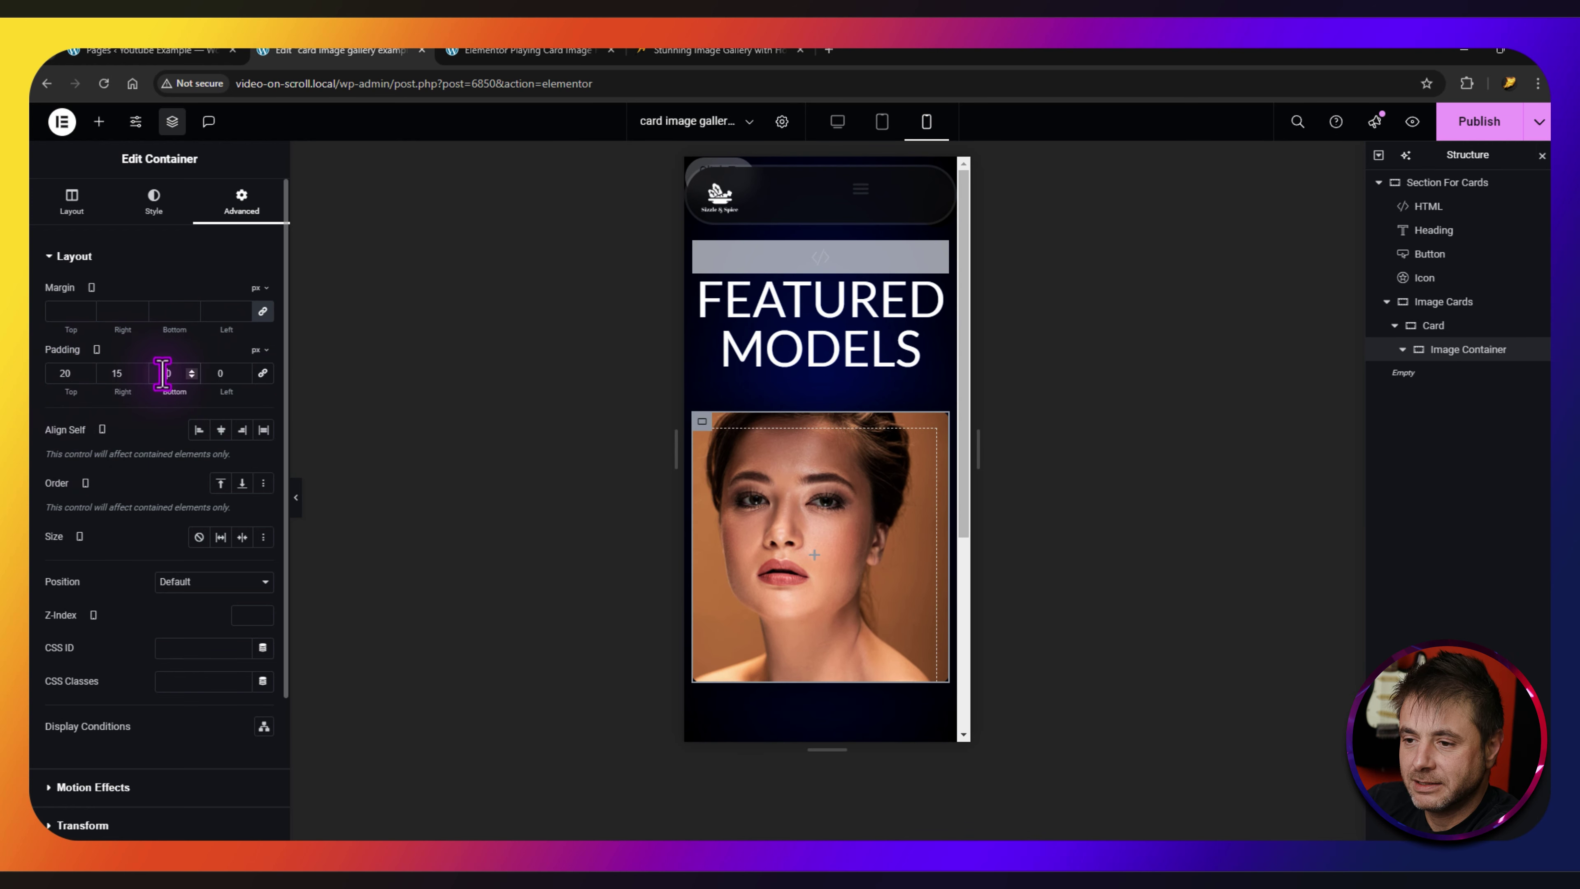
pyautogui.click(162, 373)
pyautogui.write('2')
pyautogui.click(223, 374)
pyautogui.write('15')
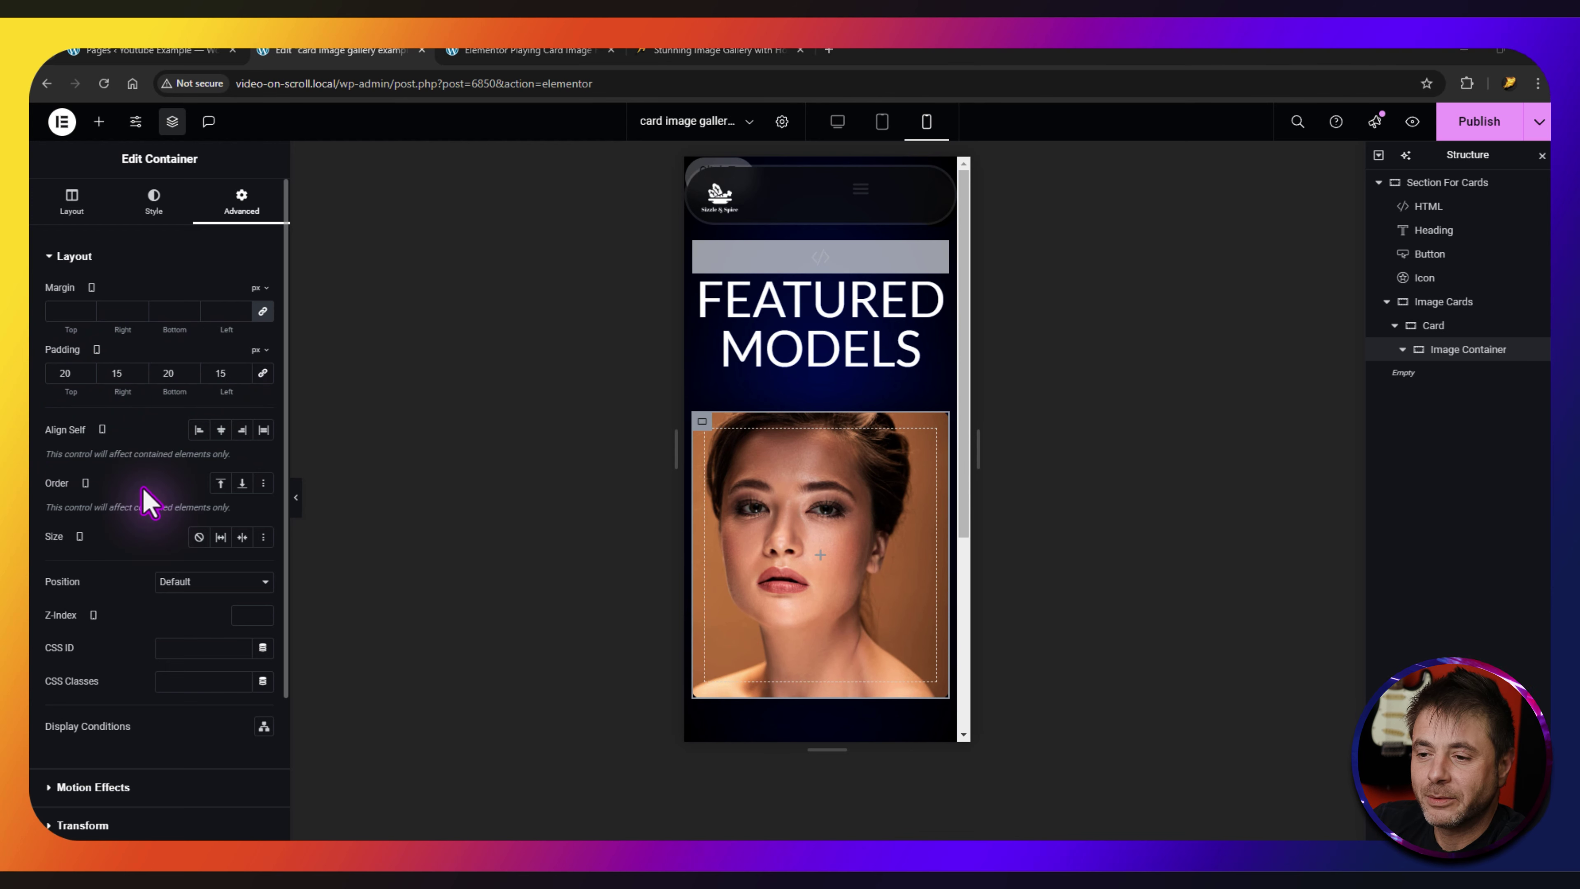
# Step: Set the image container's position to Absolute
pyautogui.click(208, 582)
pyautogui.click(188, 623)
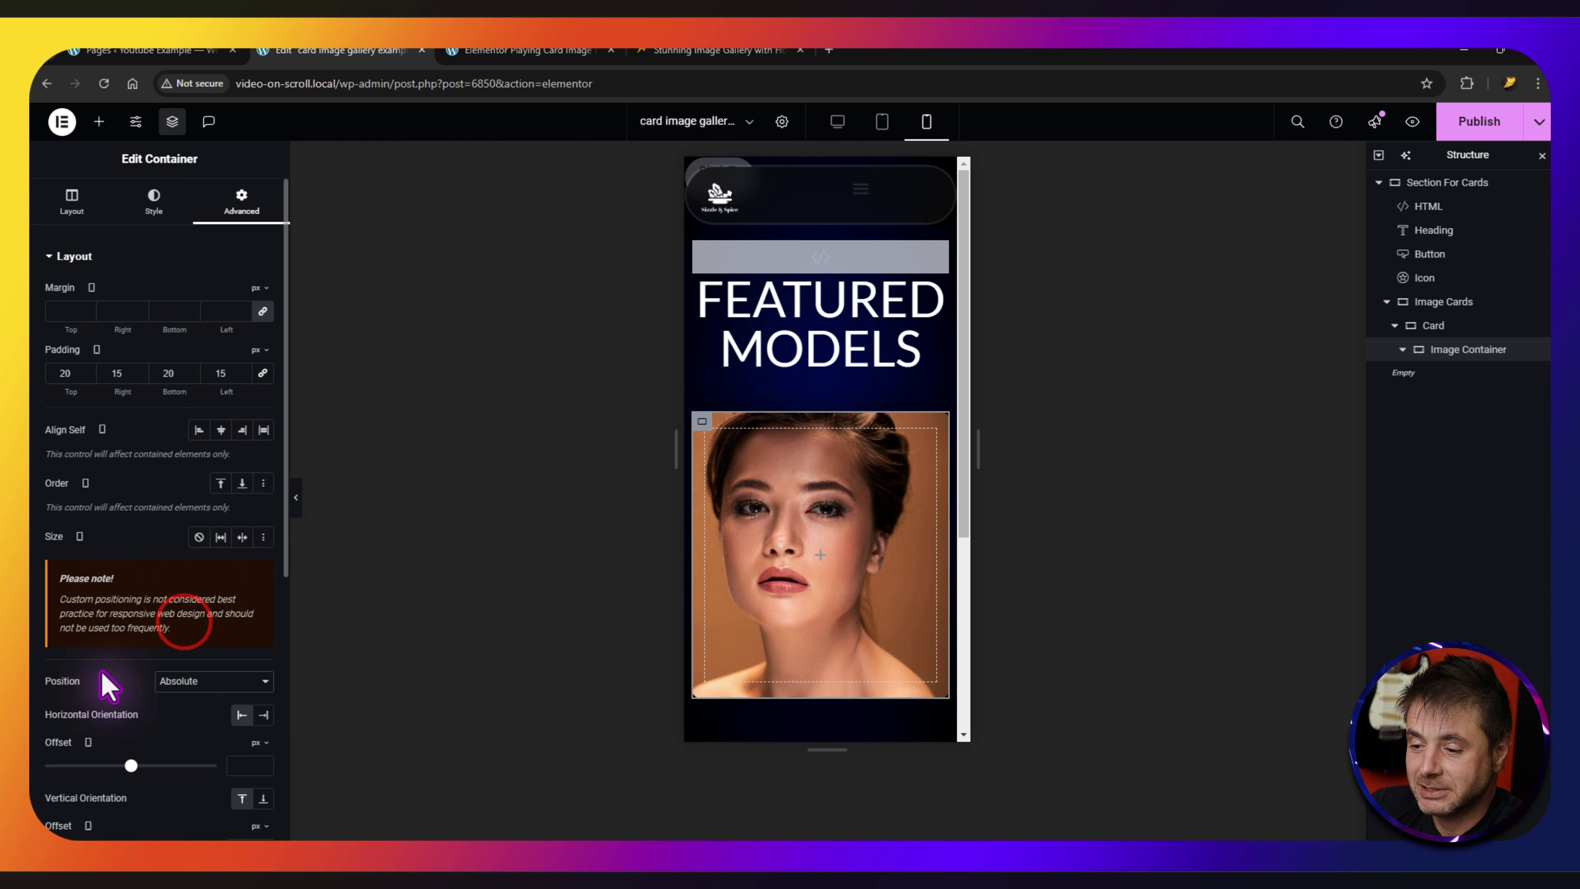
pyautogui.scroll(-6, 100, 673)
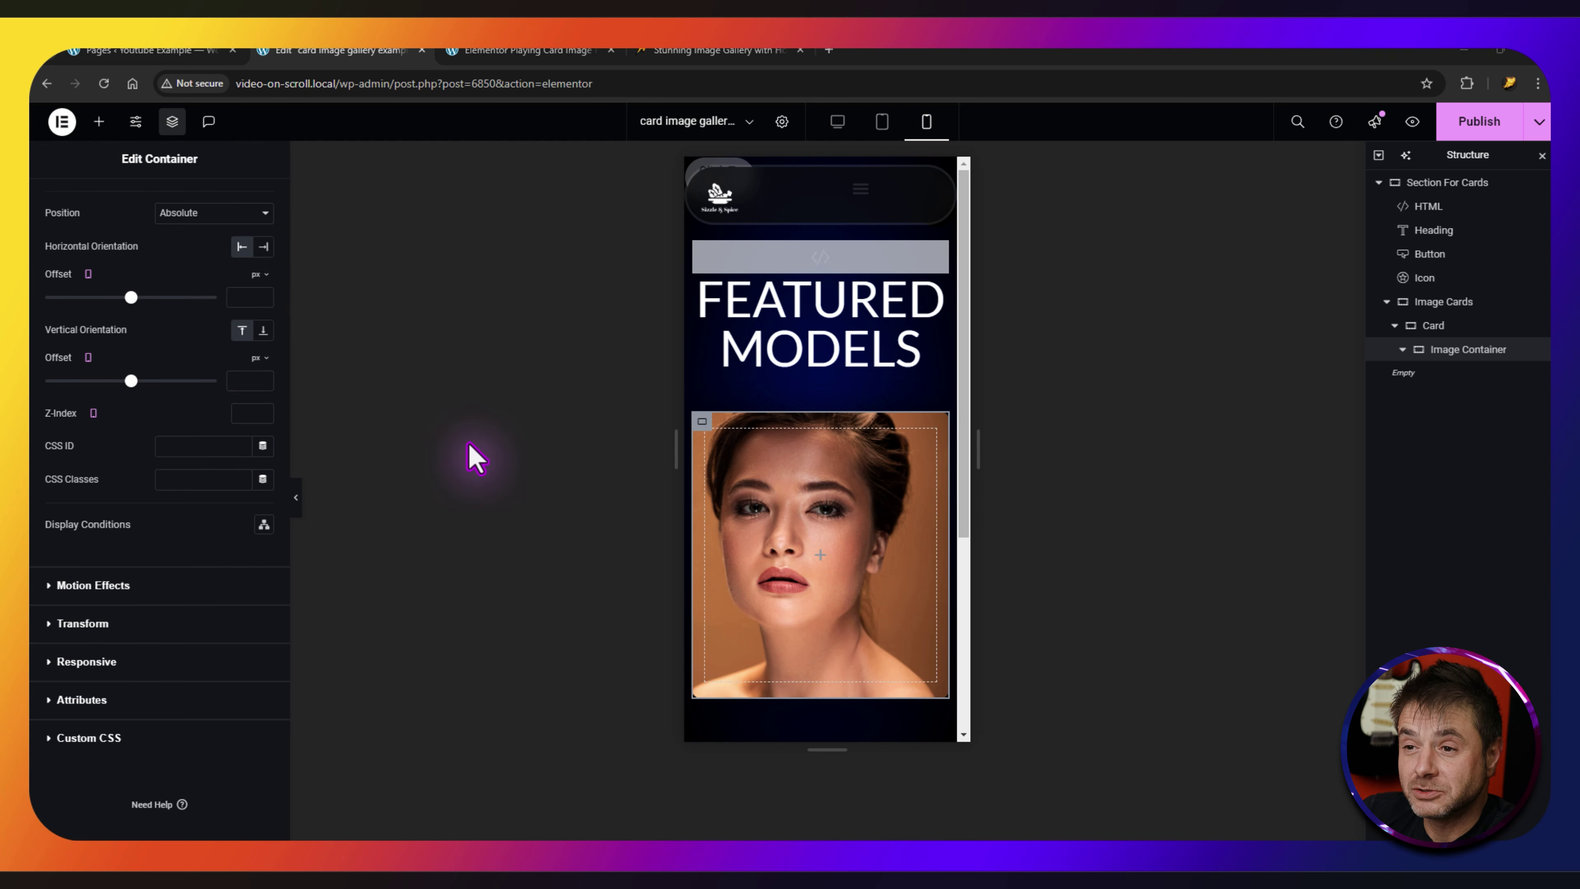
pyautogui.click(99, 121)
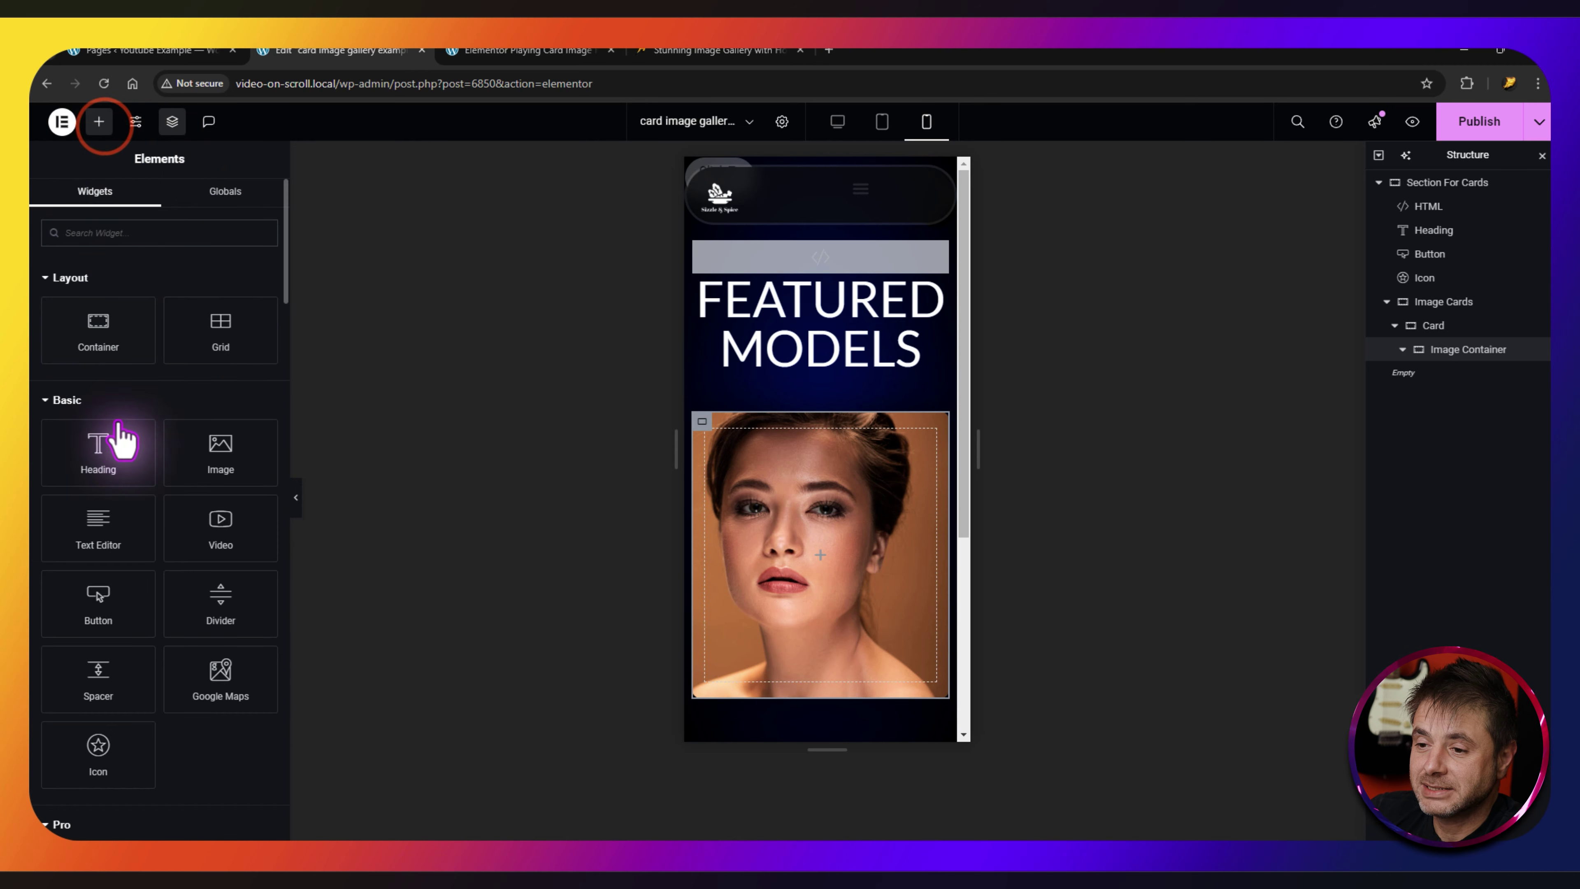
# Step: Add a heading inside the image card and duplicate it
pyautogui.moveTo(86, 452); pyautogui.dragTo(836, 606)
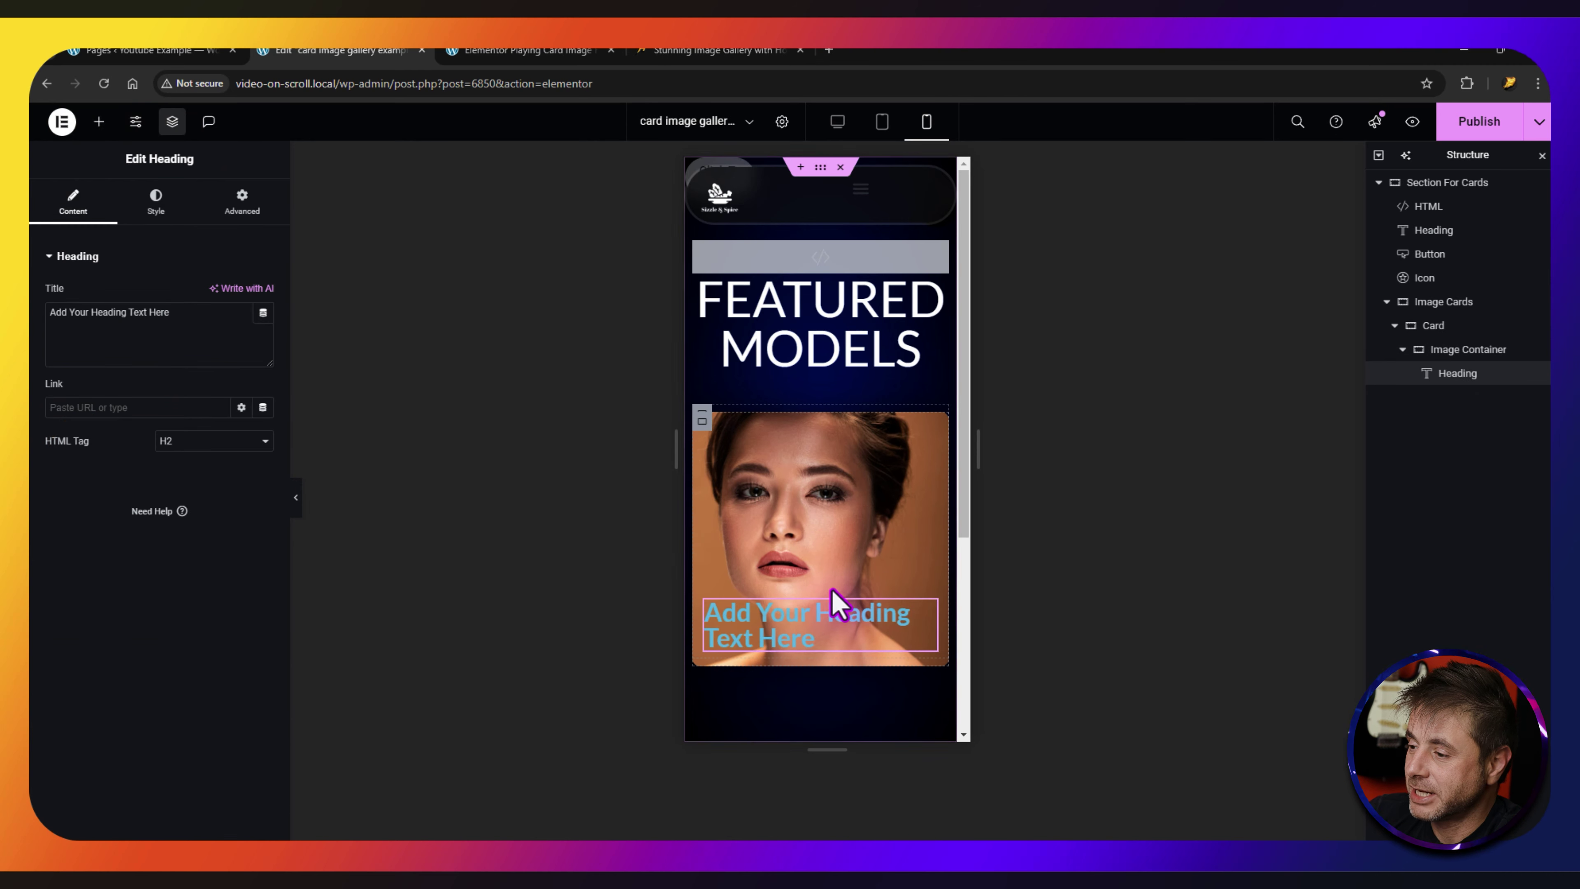
pyautogui.rightClick(1455, 376)
pyautogui.click(1426, 423)
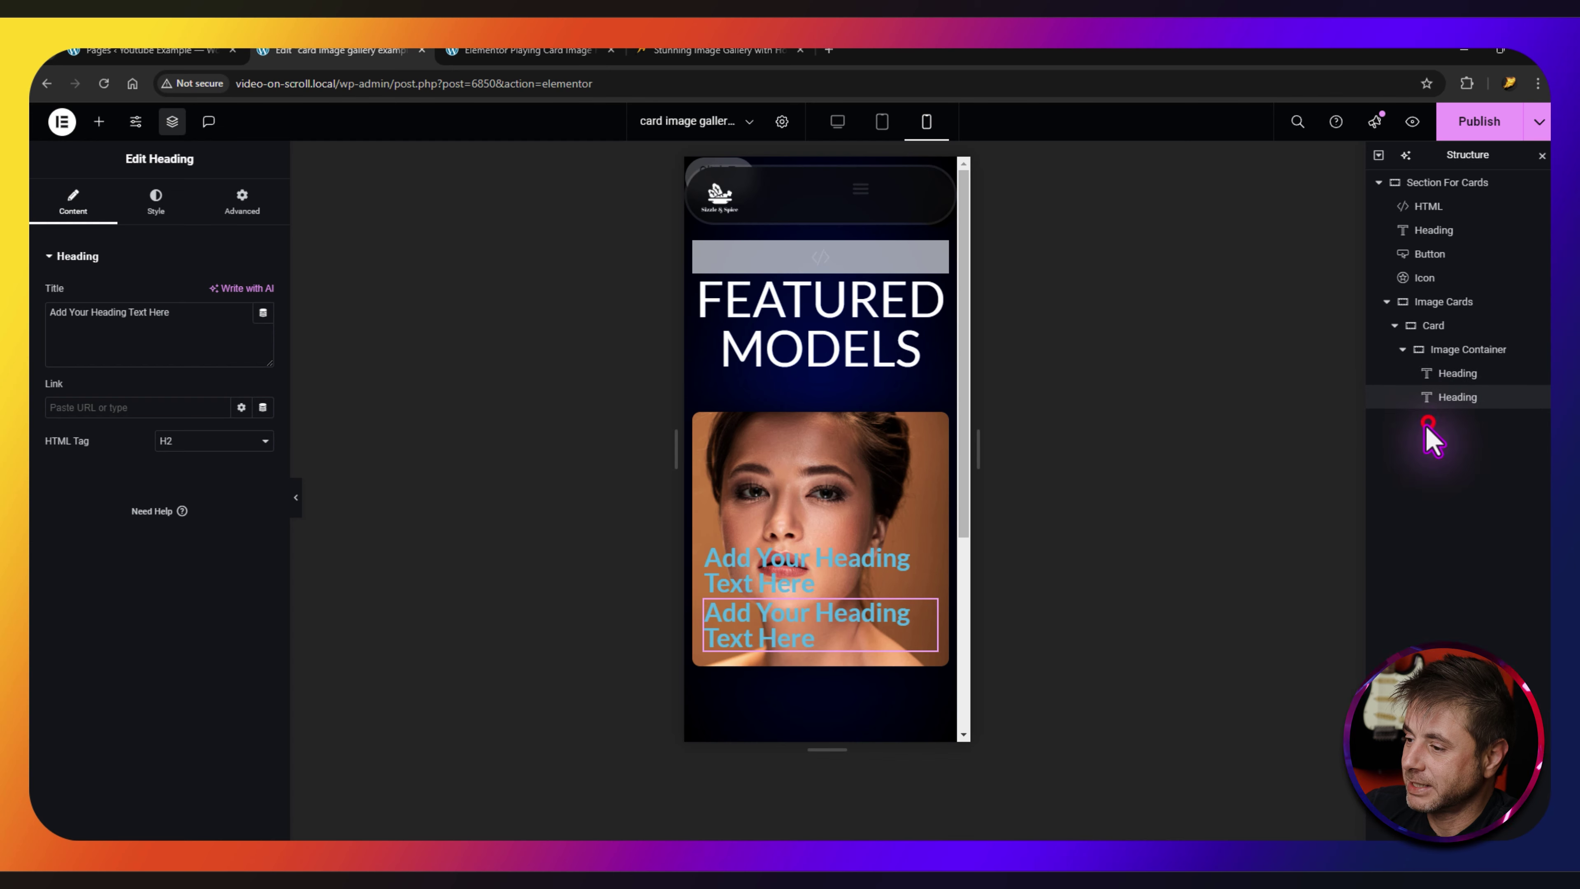
pyautogui.click(535, 52)
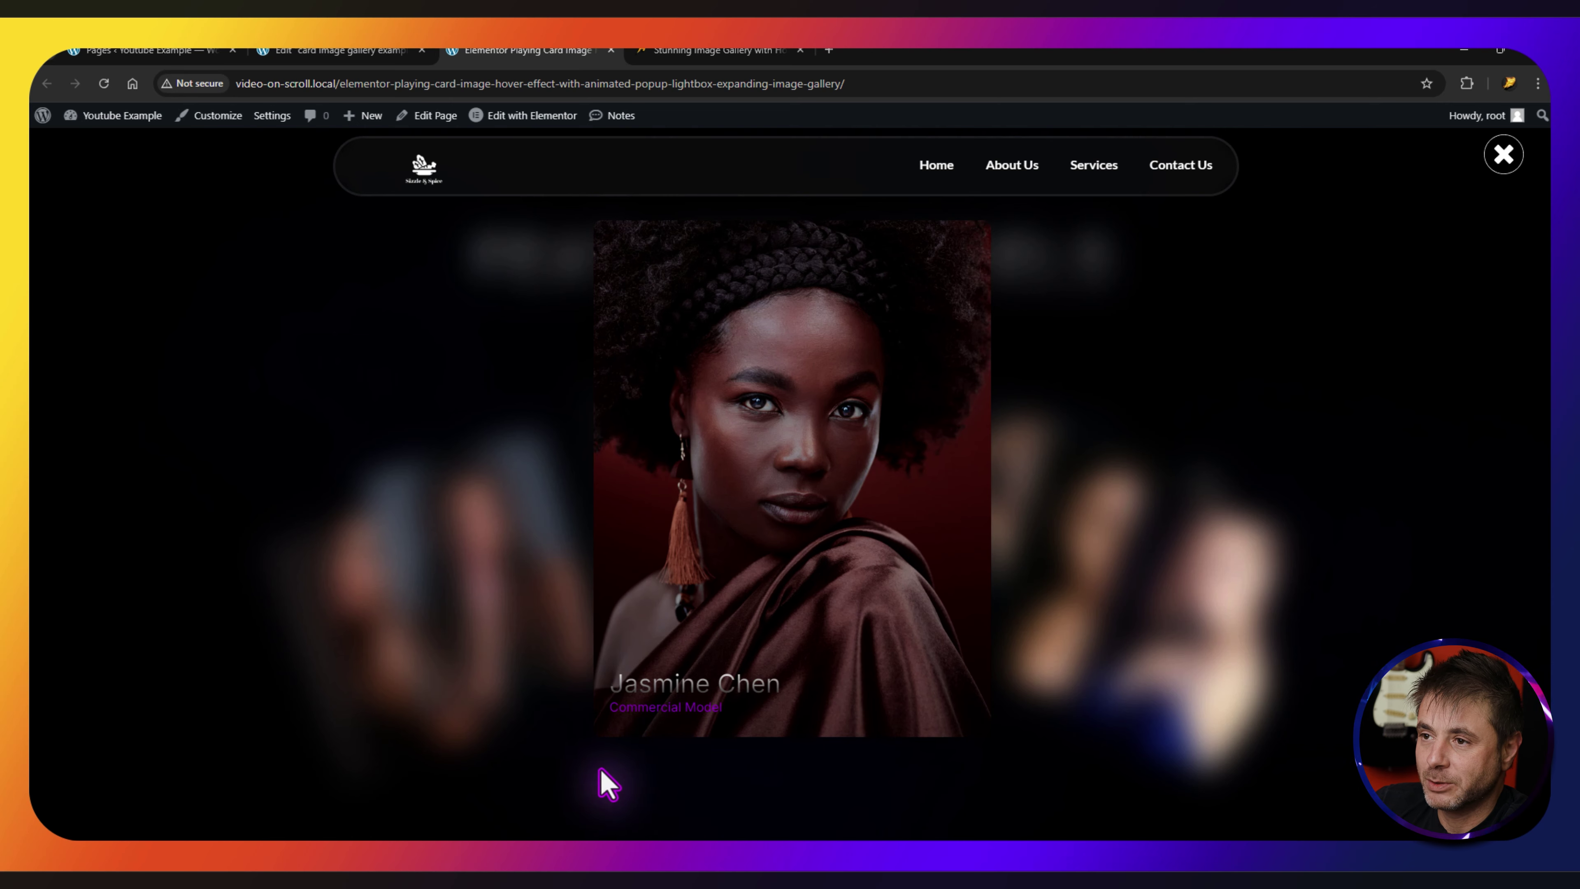
pyautogui.click(267, 52)
# Step: Paste the model's name into the first heading, styled near-white, weight 500, uppercase
pyautogui.click(721, 556)
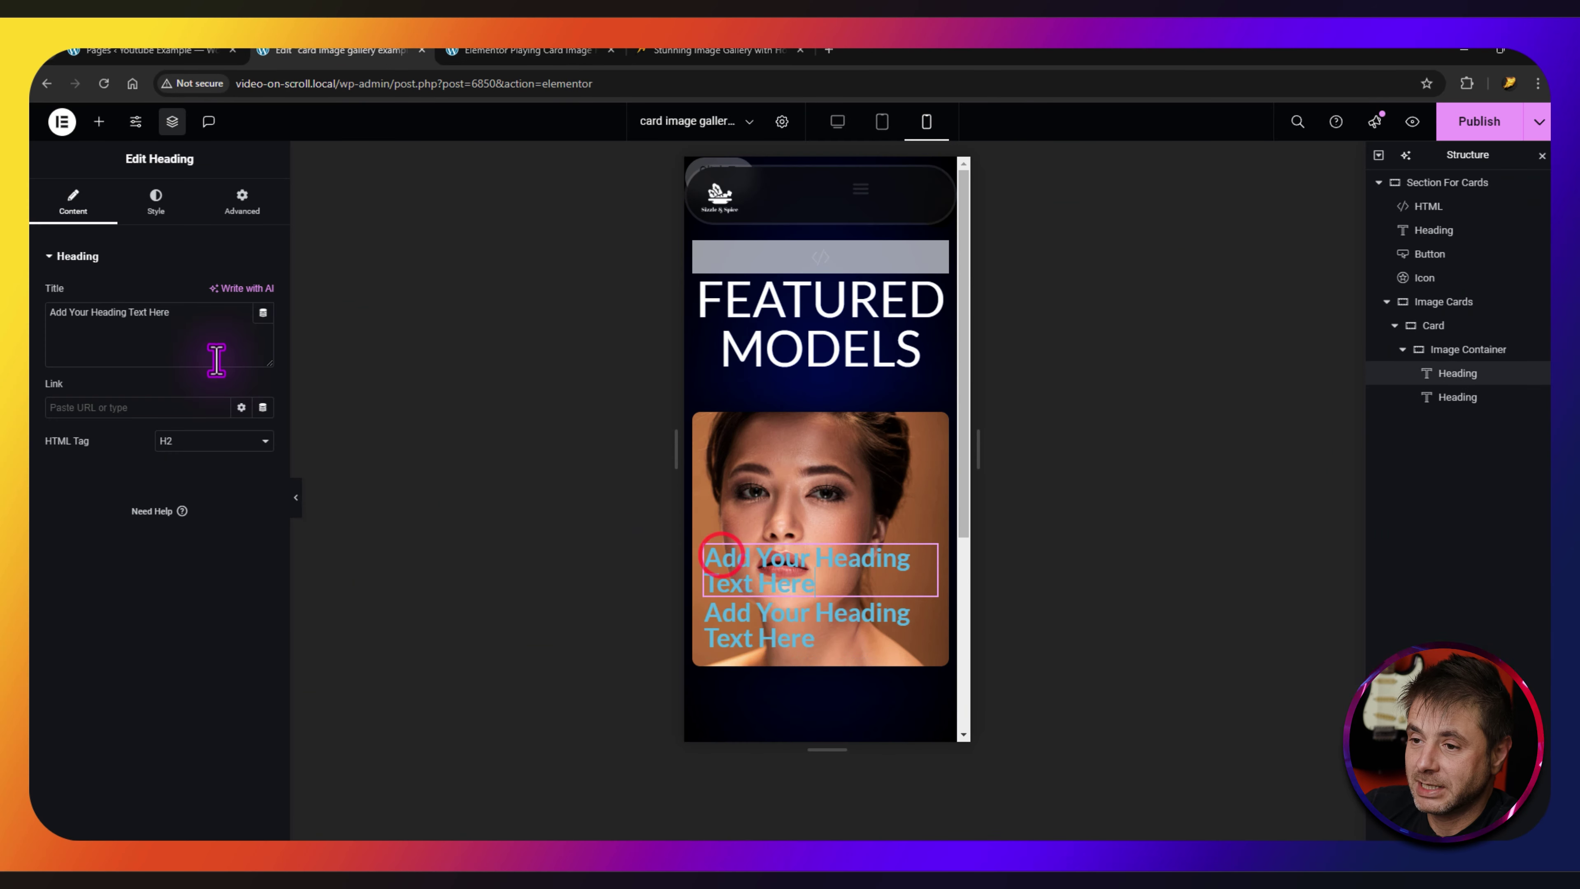
pyautogui.hotkey('ctrl', 'a')
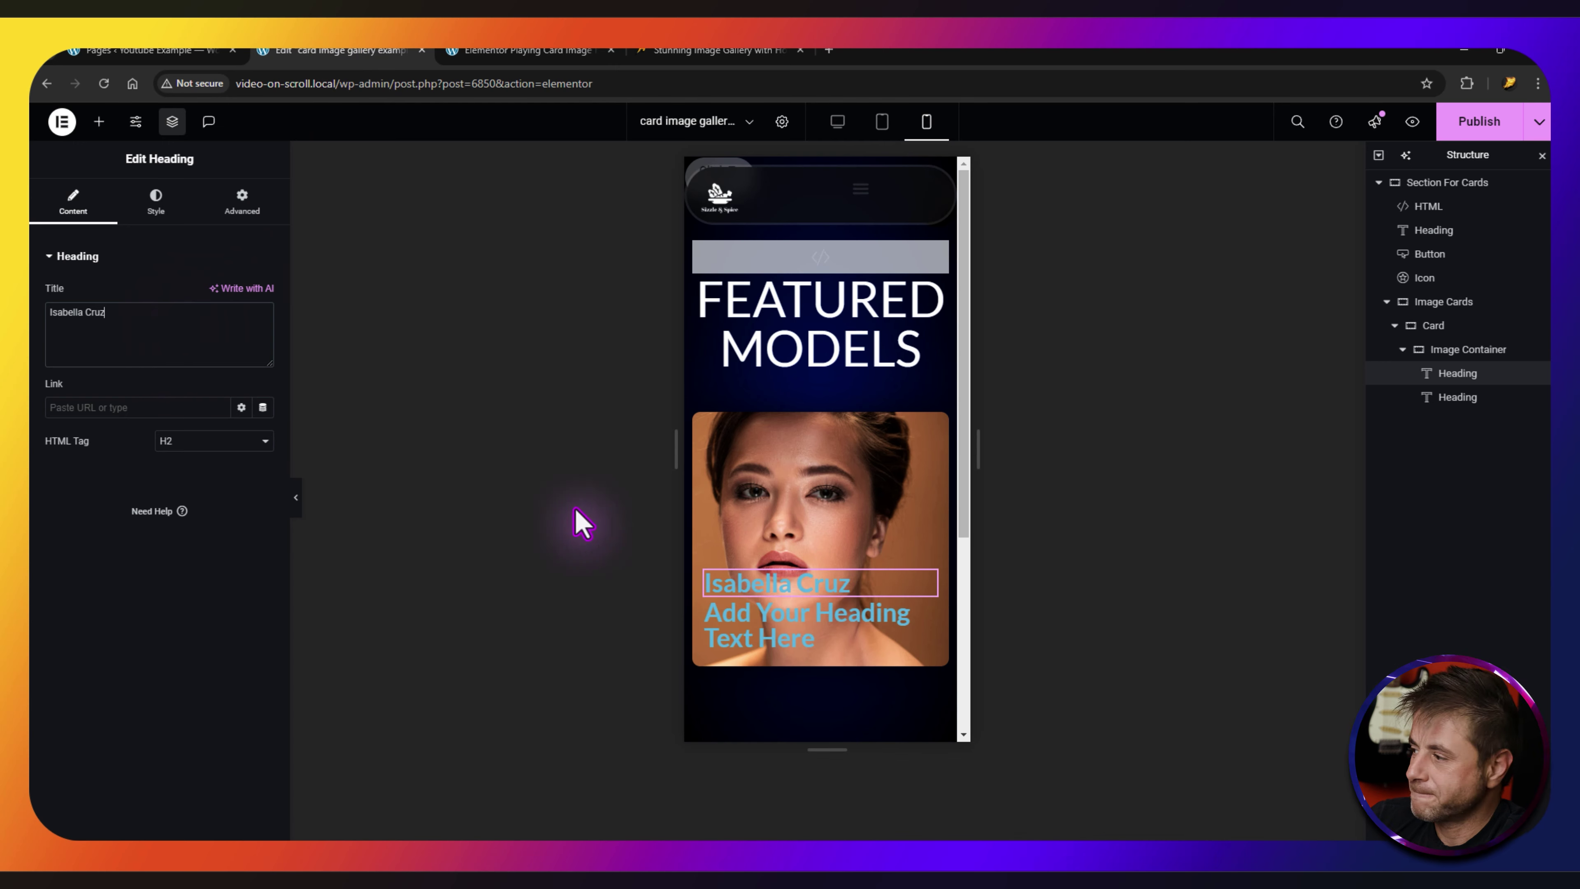
pyautogui.click(155, 203)
pyautogui.click(263, 327)
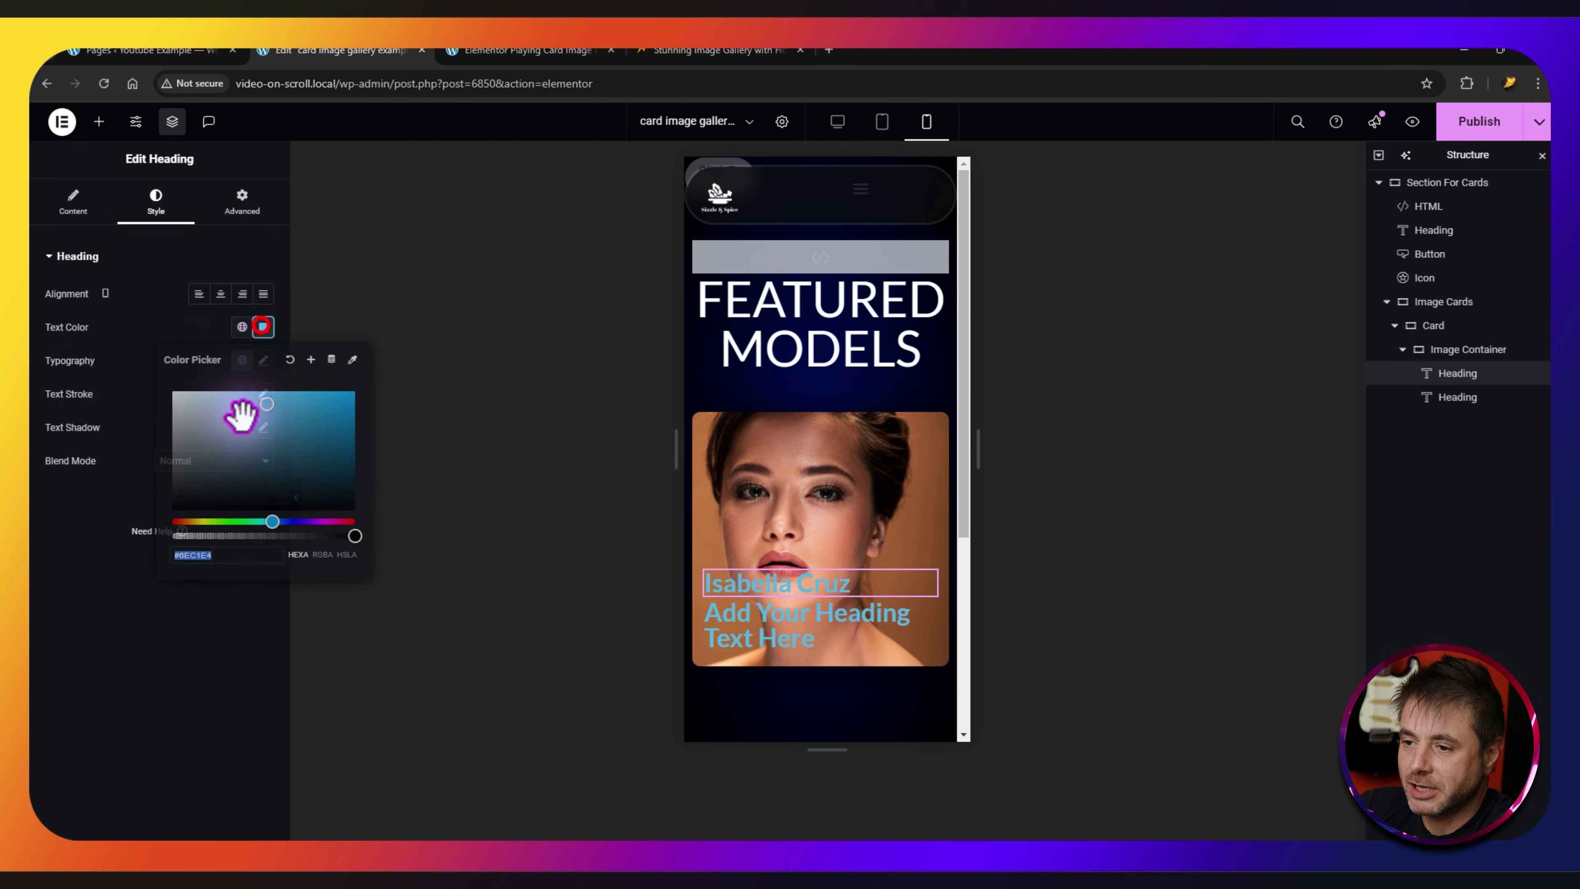
pyautogui.moveTo(212, 428); pyautogui.dragTo(173, 400)
pyautogui.click(262, 360)
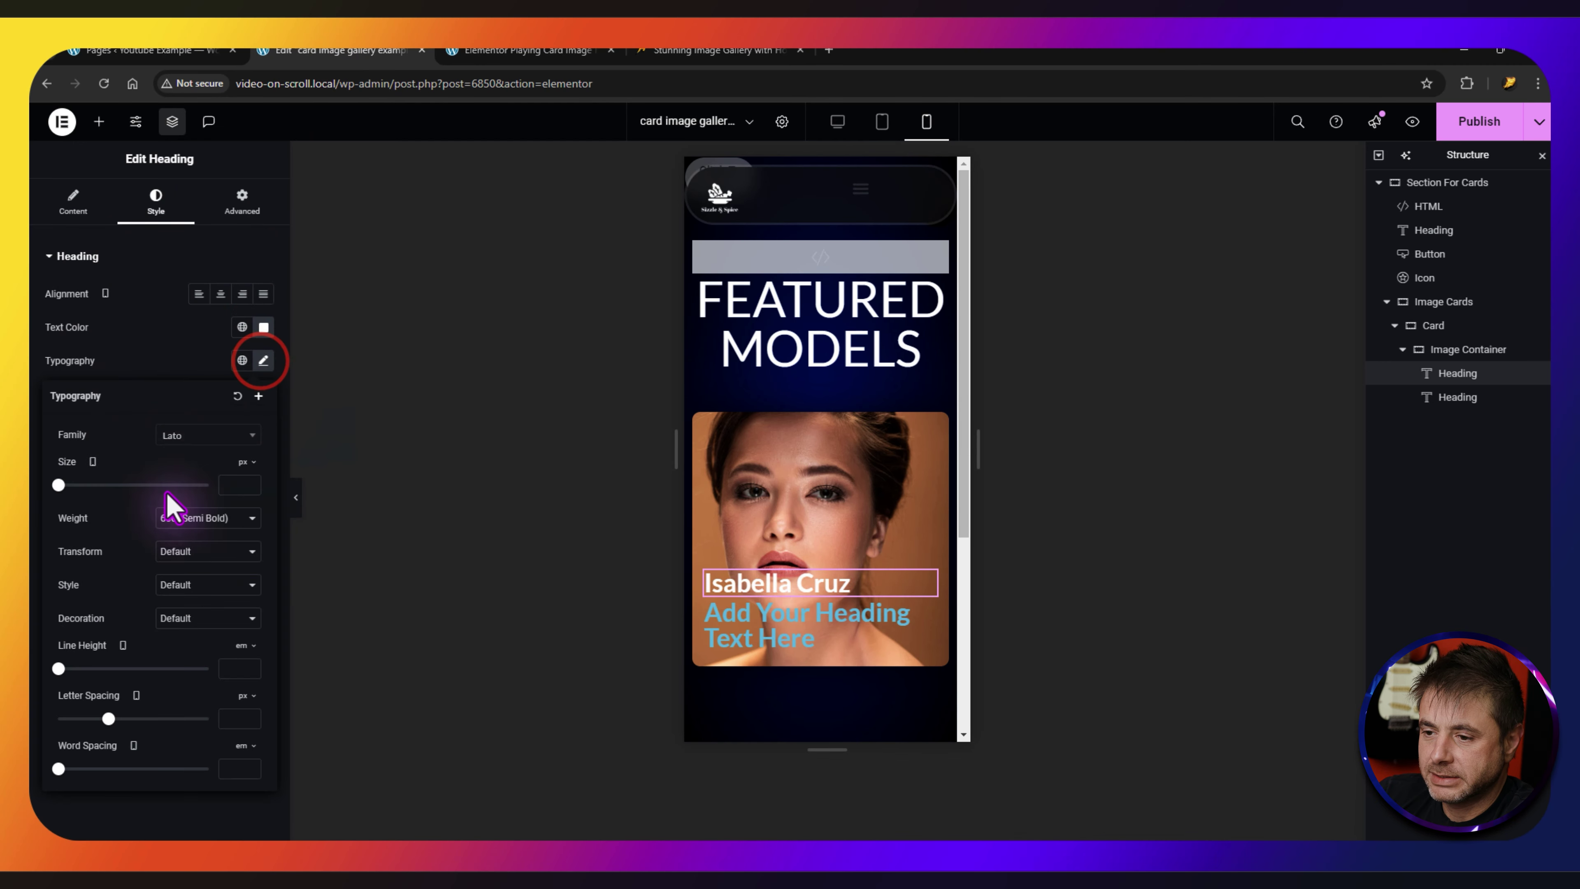
pyautogui.click(193, 518)
pyautogui.click(180, 611)
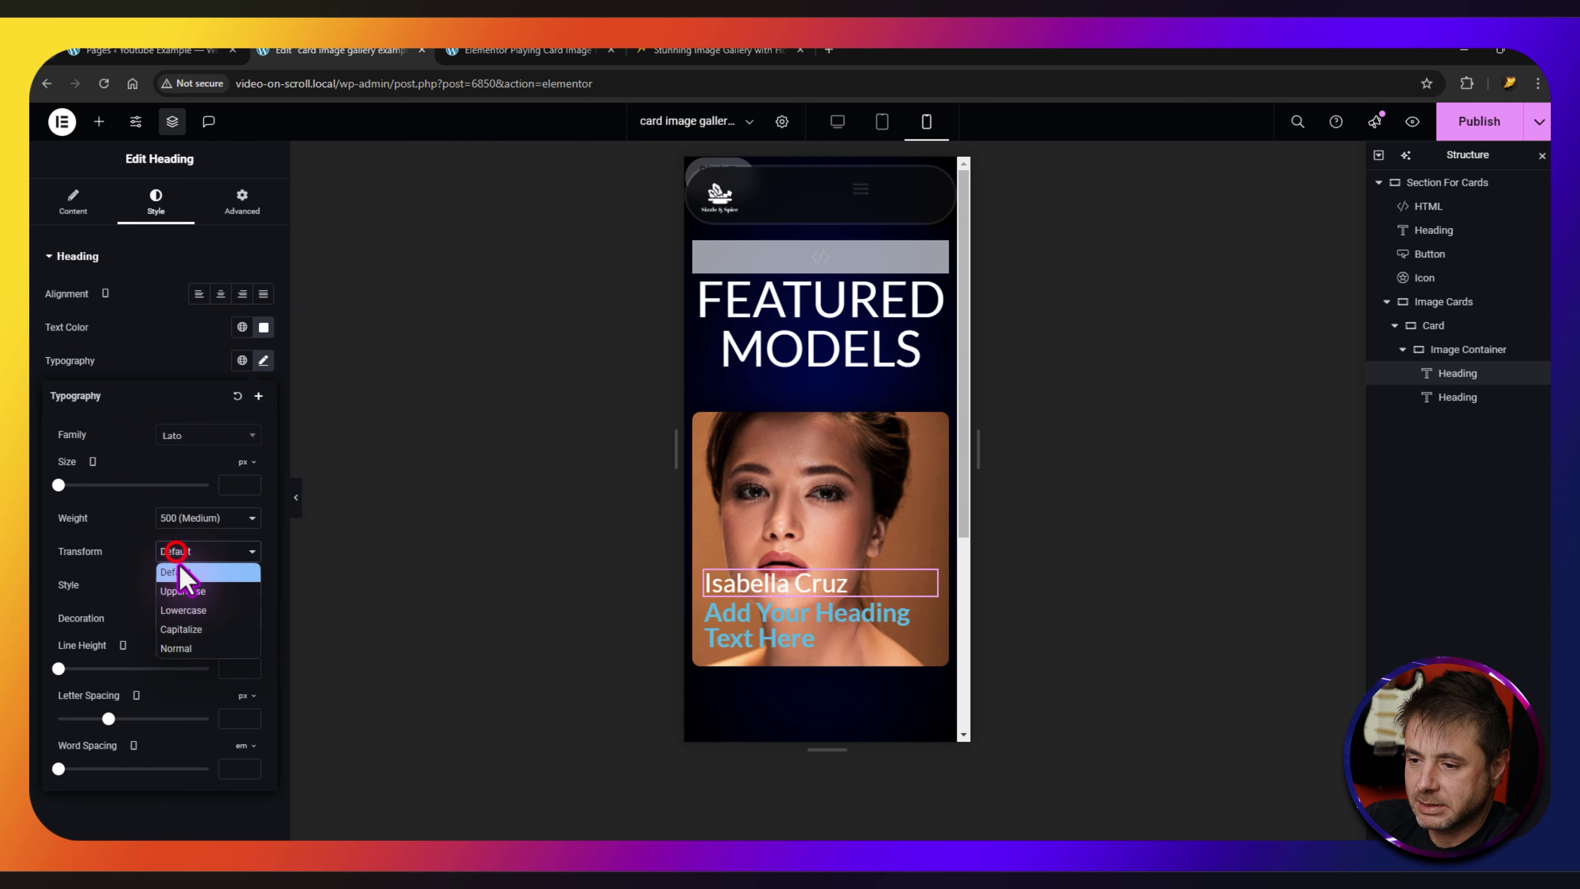
pyautogui.click(180, 591)
pyautogui.click(778, 607)
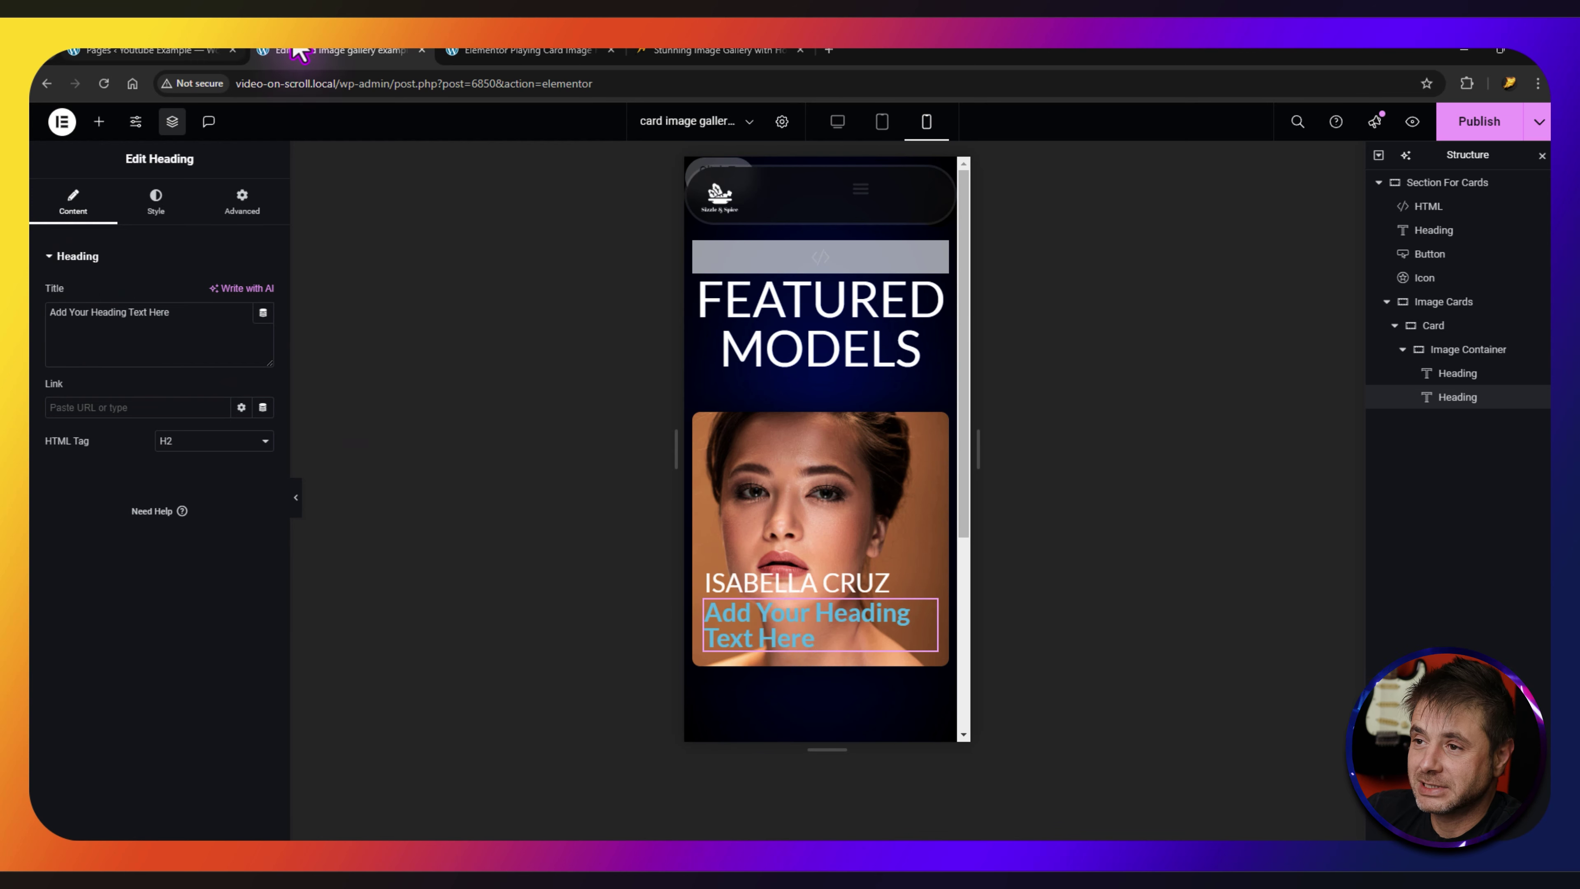
# Step: Change the second heading to 'High Fashion Runway Model' in light blue #39BFFF
pyautogui.click(324, 53)
pyautogui.hotkey('ctrl', 'a')
pyautogui.write('High Fashion Runway Model')
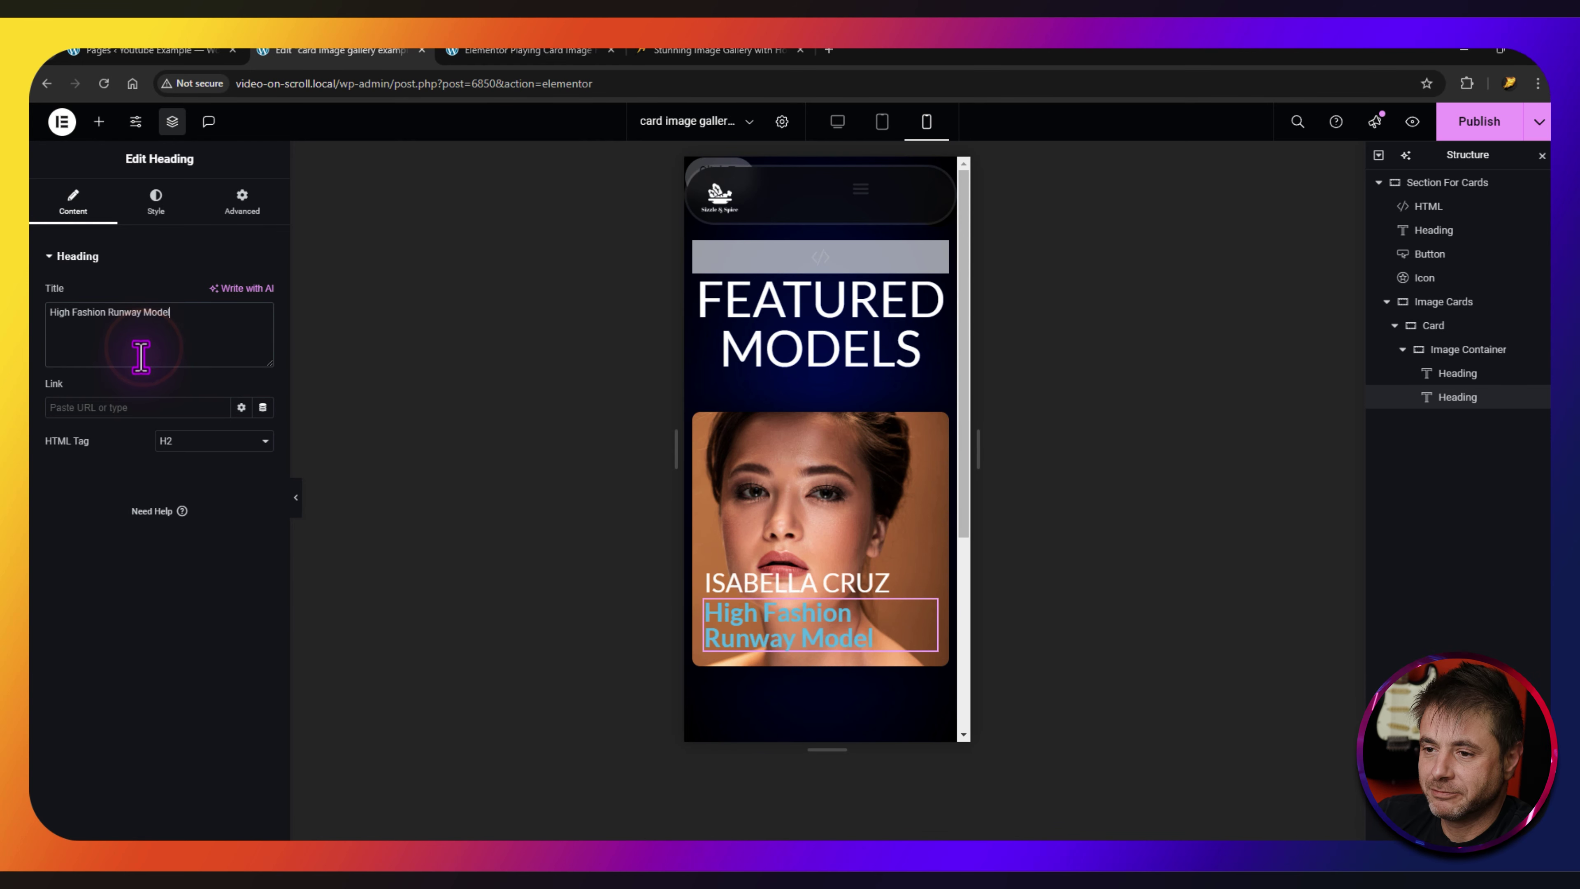
pyautogui.click(156, 202)
pyautogui.click(264, 326)
pyautogui.moveTo(278, 390); pyautogui.dragTo(302, 393)
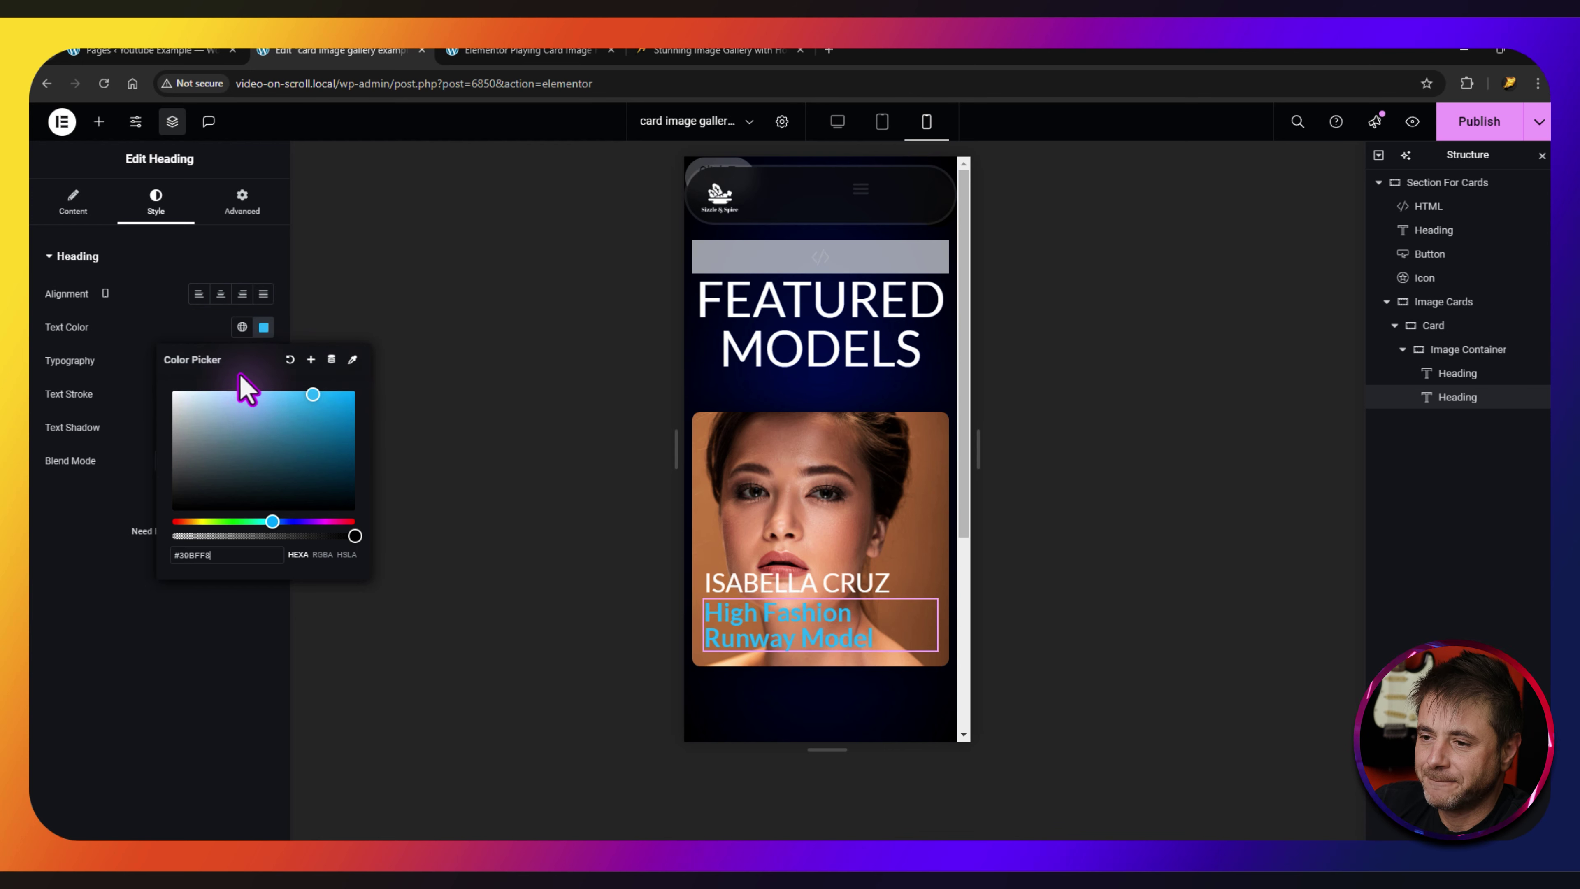
pyautogui.click(159, 325)
# Step: Set the subtitle typography to weight 400 and size 20
pyautogui.click(263, 360)
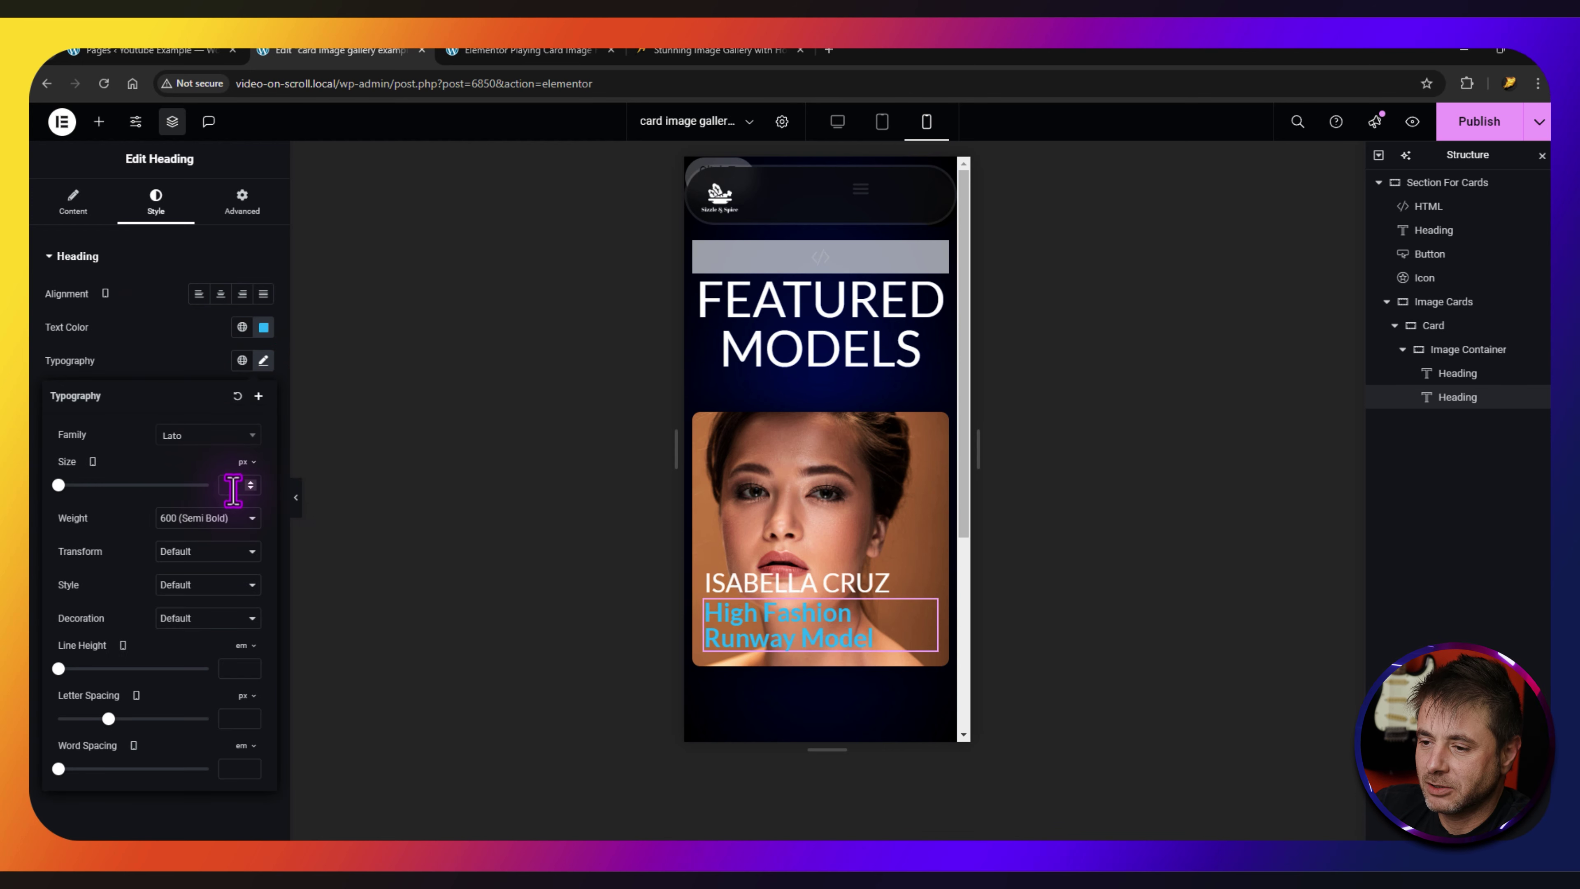
pyautogui.click(246, 518)
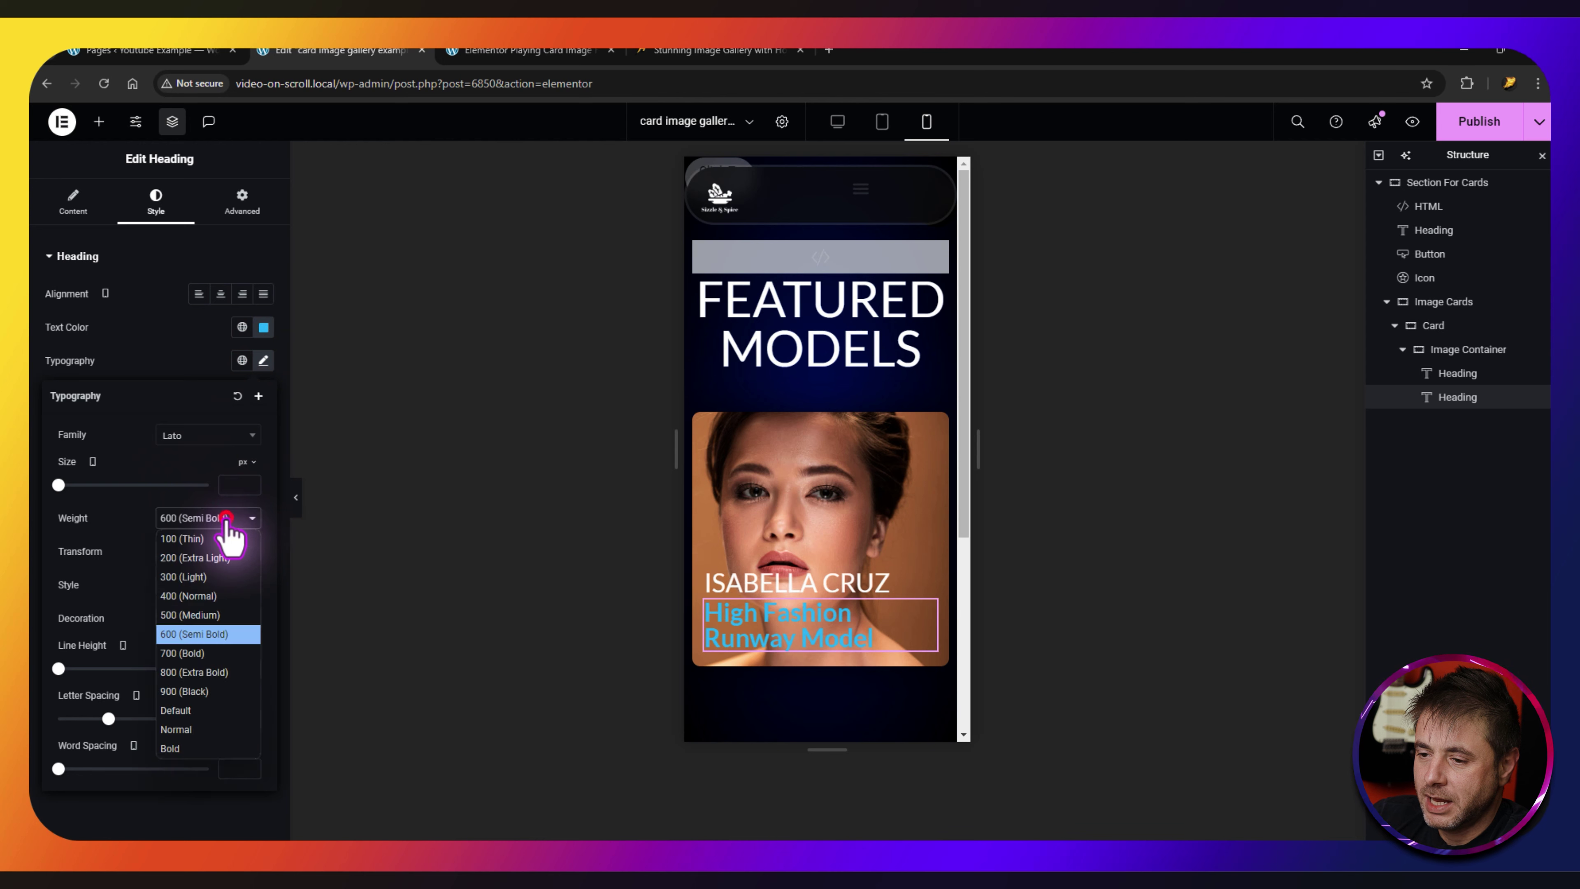
pyautogui.click(215, 590)
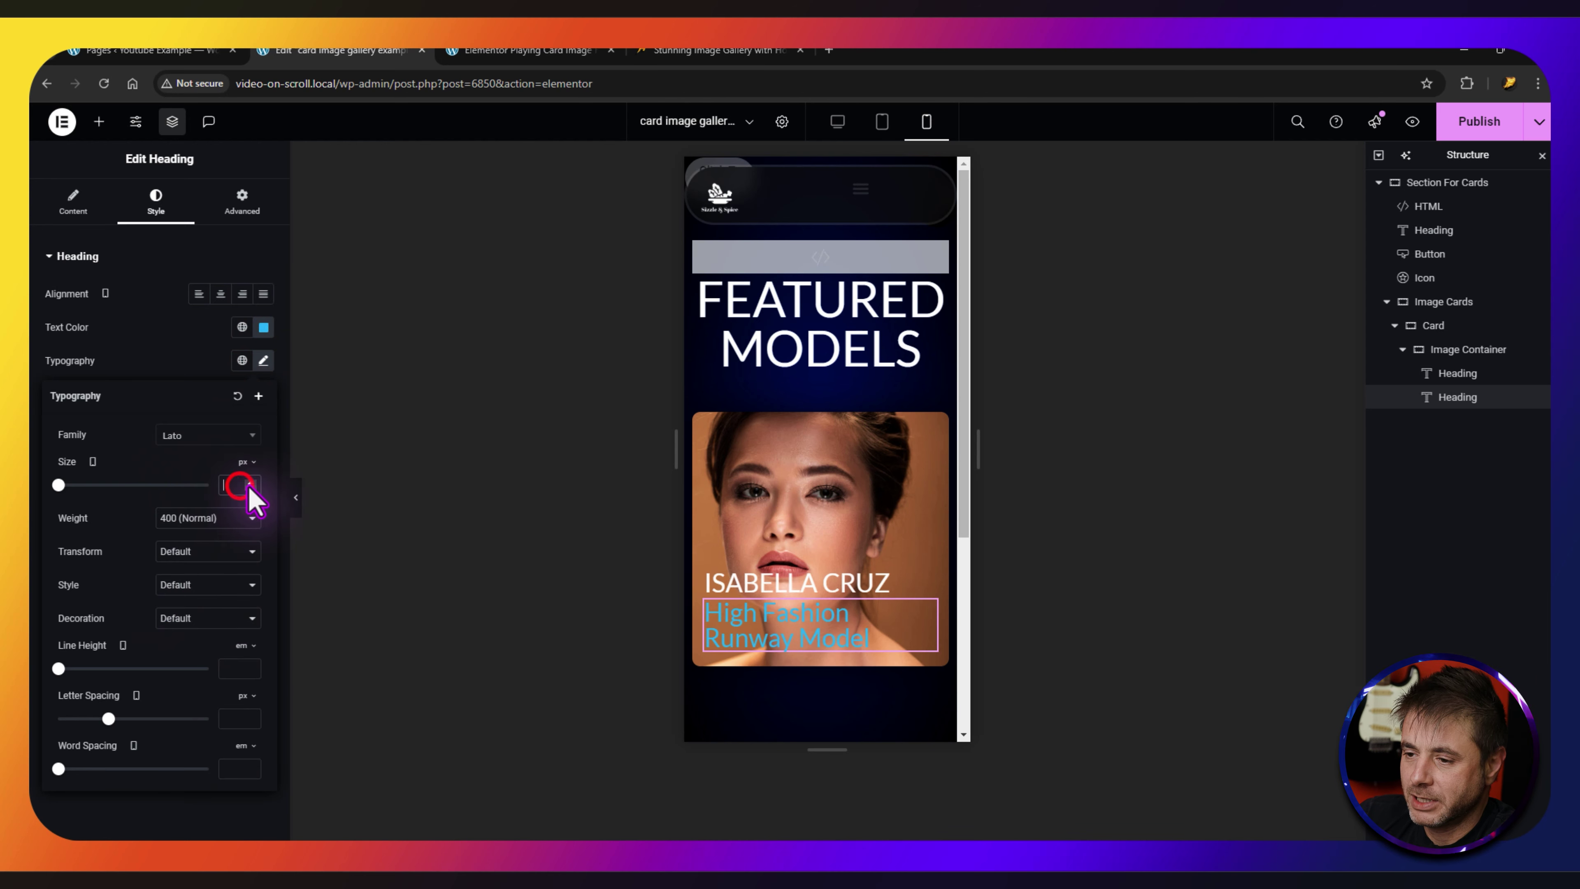
pyautogui.write('20')
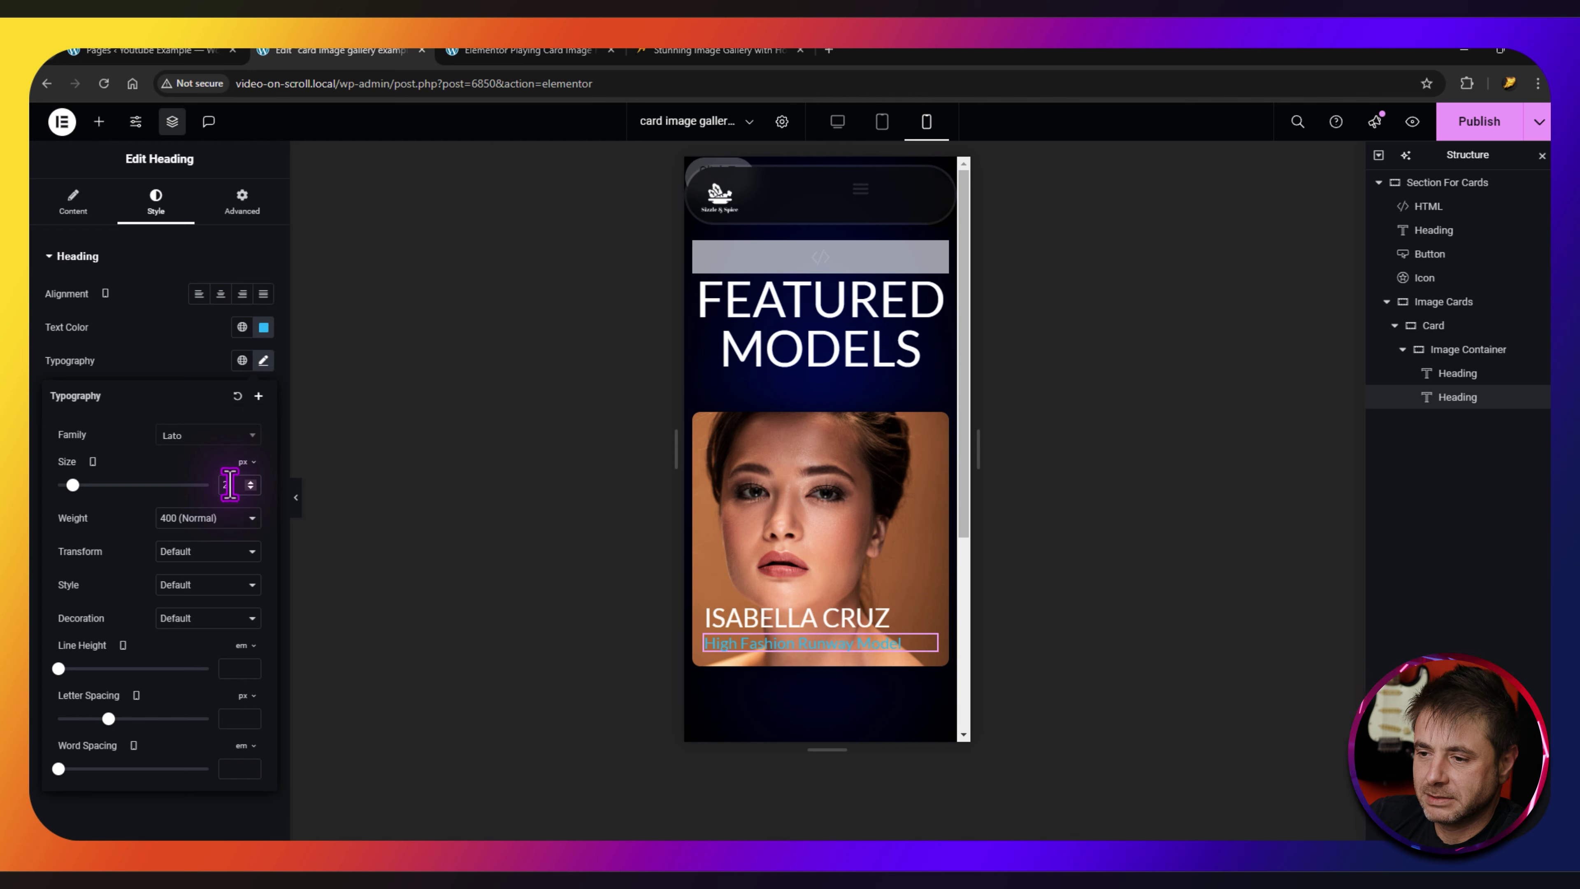
pyautogui.click(188, 356)
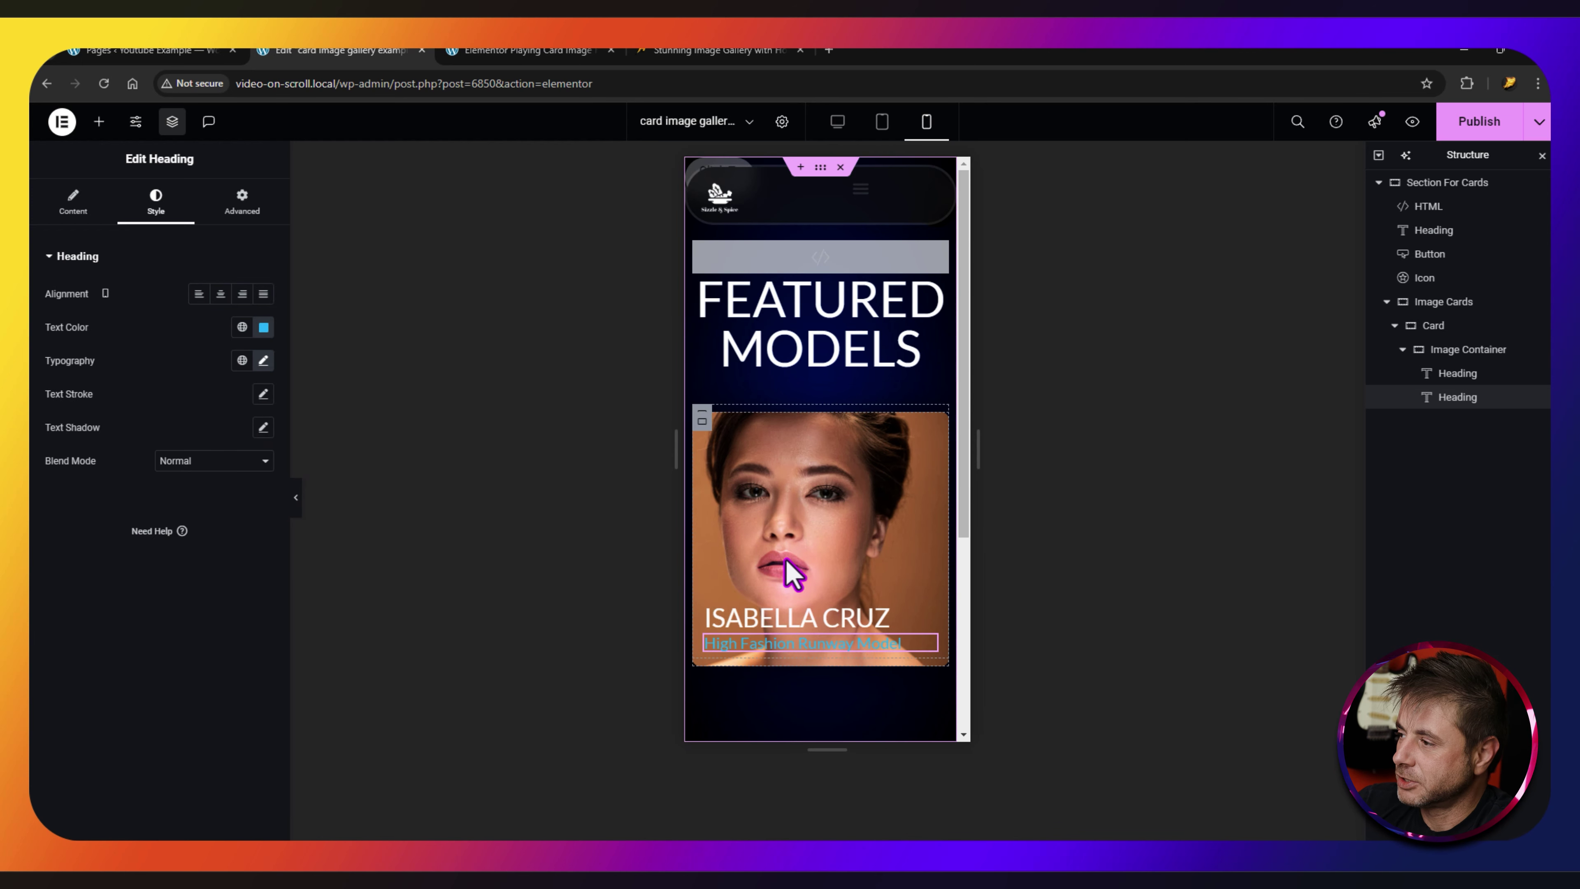
pyautogui.click(1447, 349)
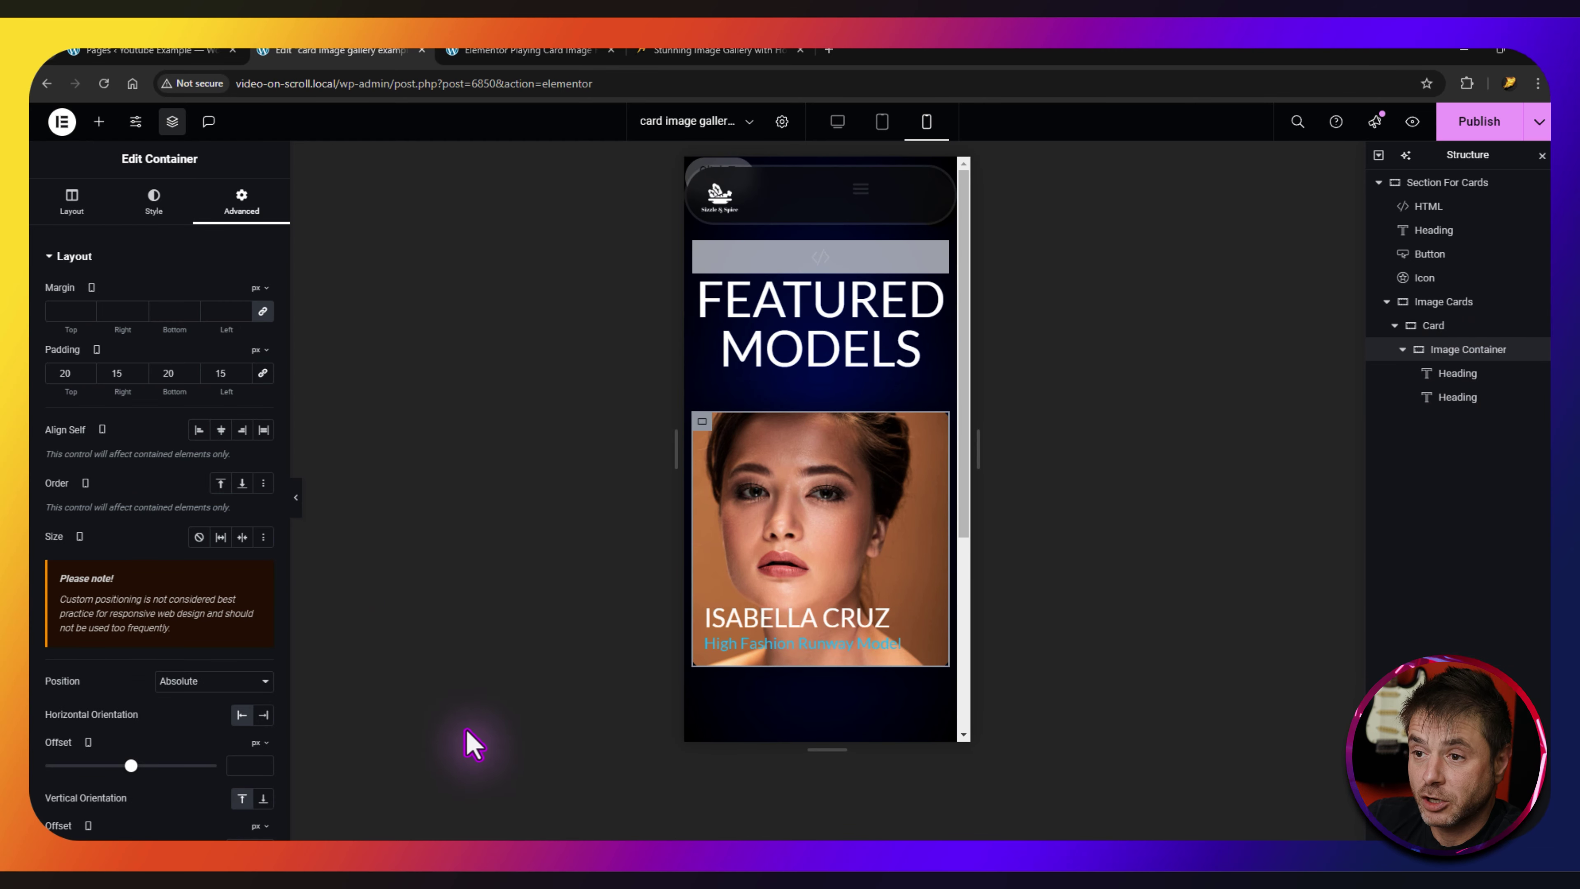
# Step: Add a gradient background overlay from fully transparent to black #000000 on the image container
pyautogui.click(154, 201)
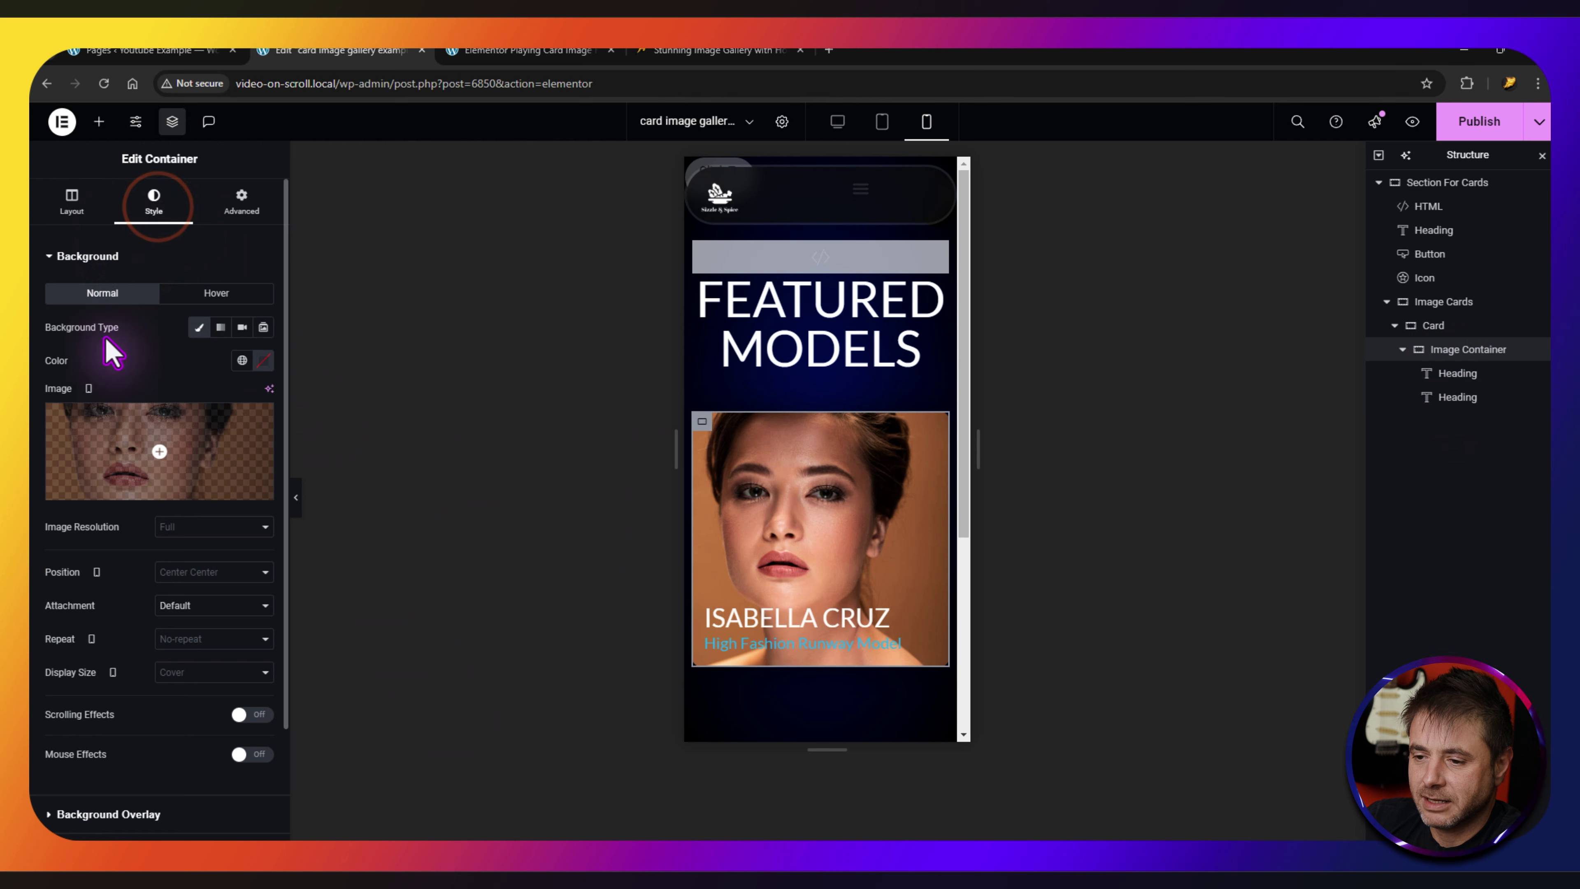
pyautogui.click(106, 813)
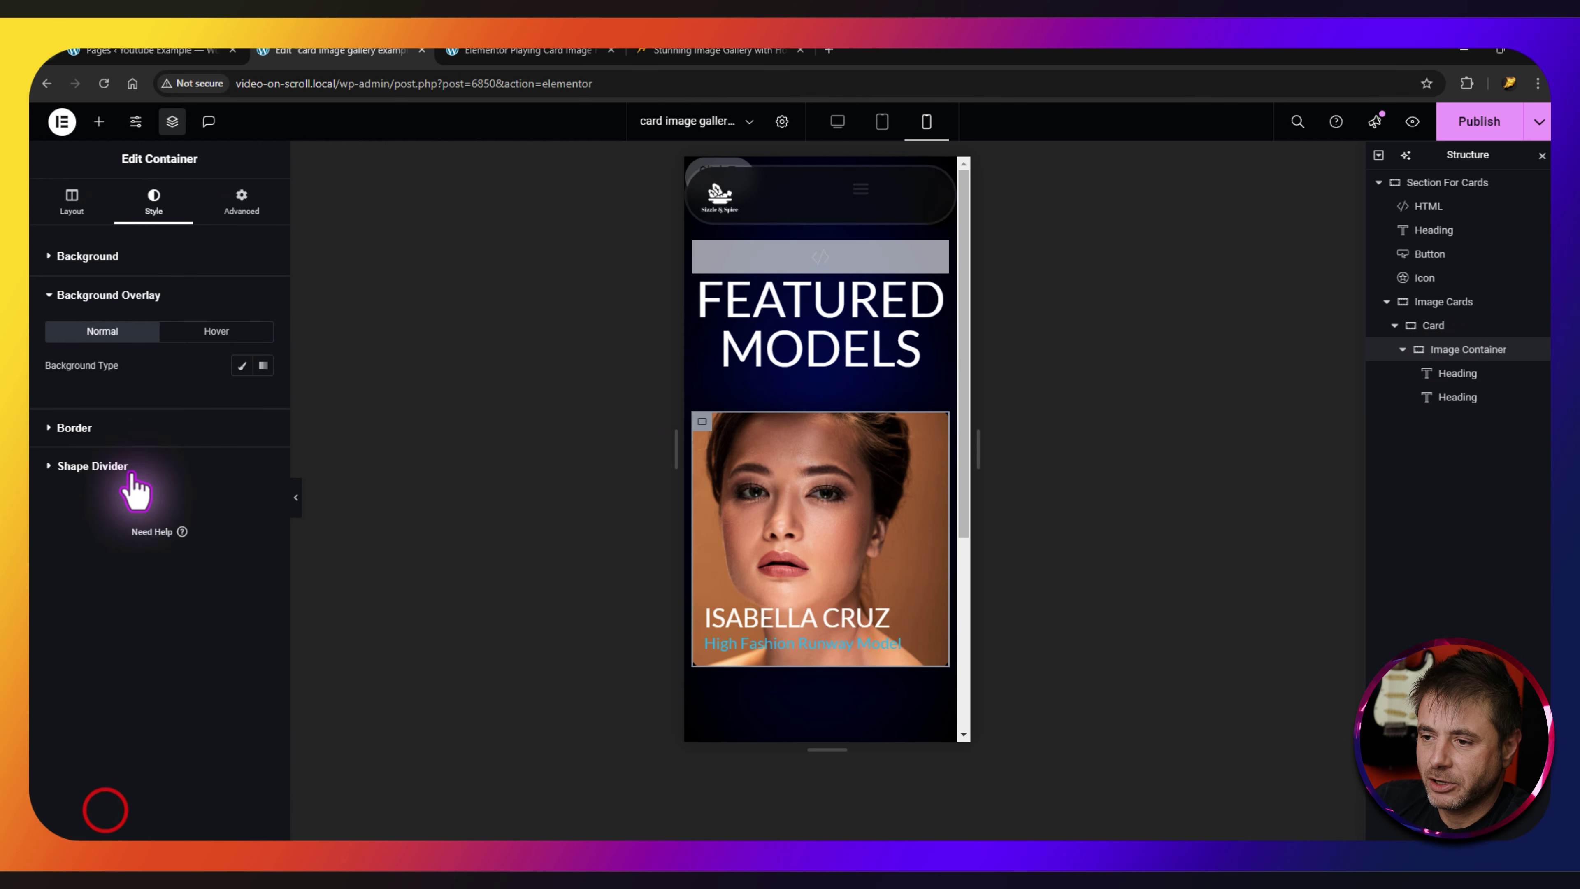
pyautogui.click(264, 365)
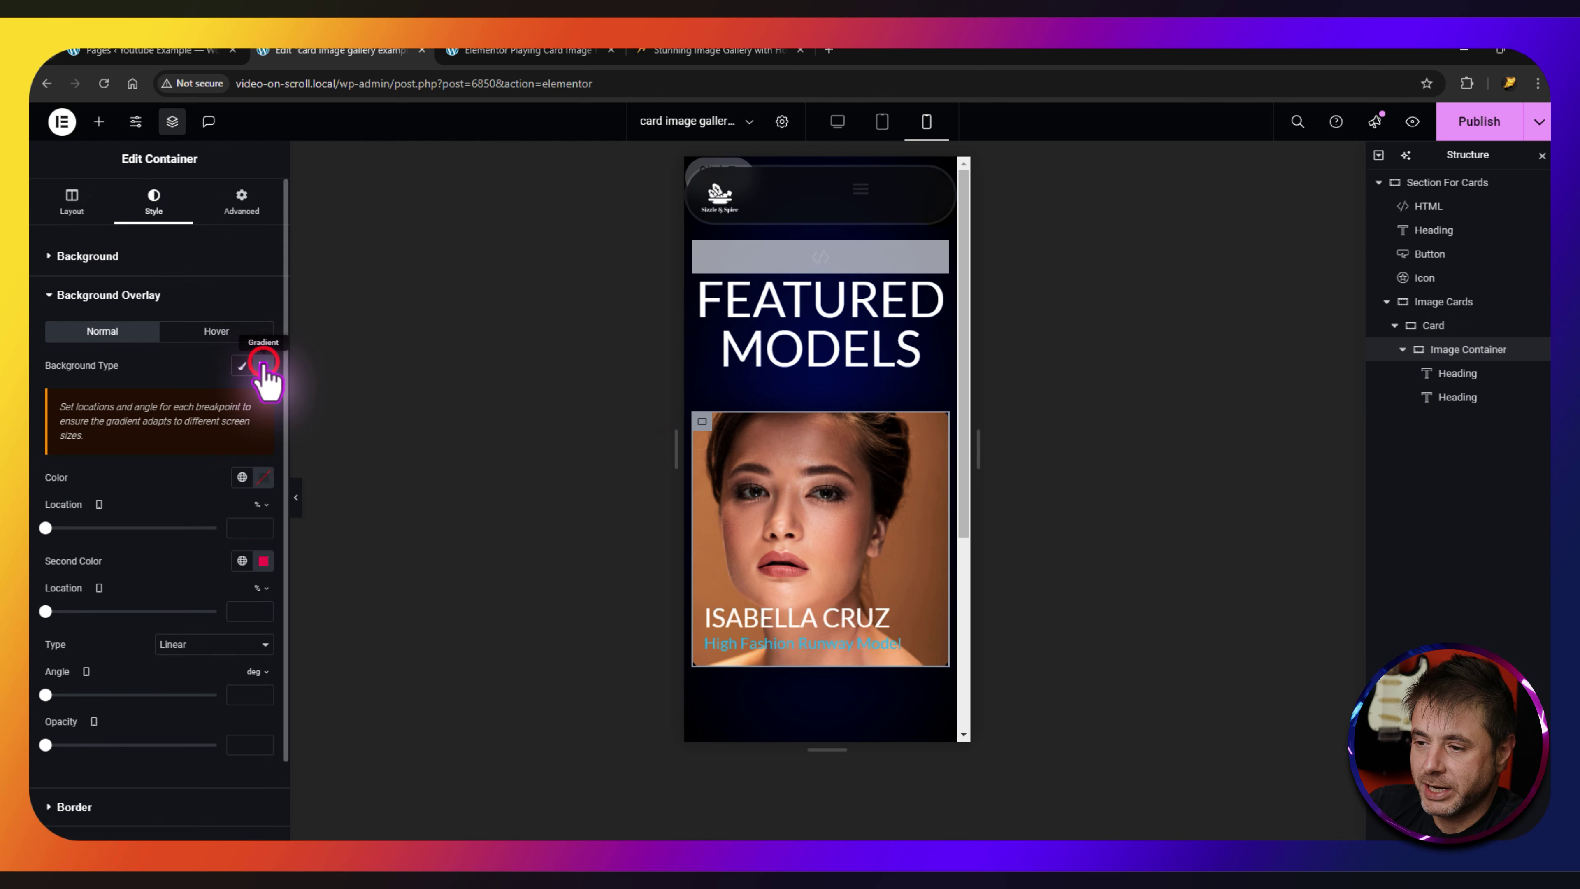
pyautogui.click(264, 477)
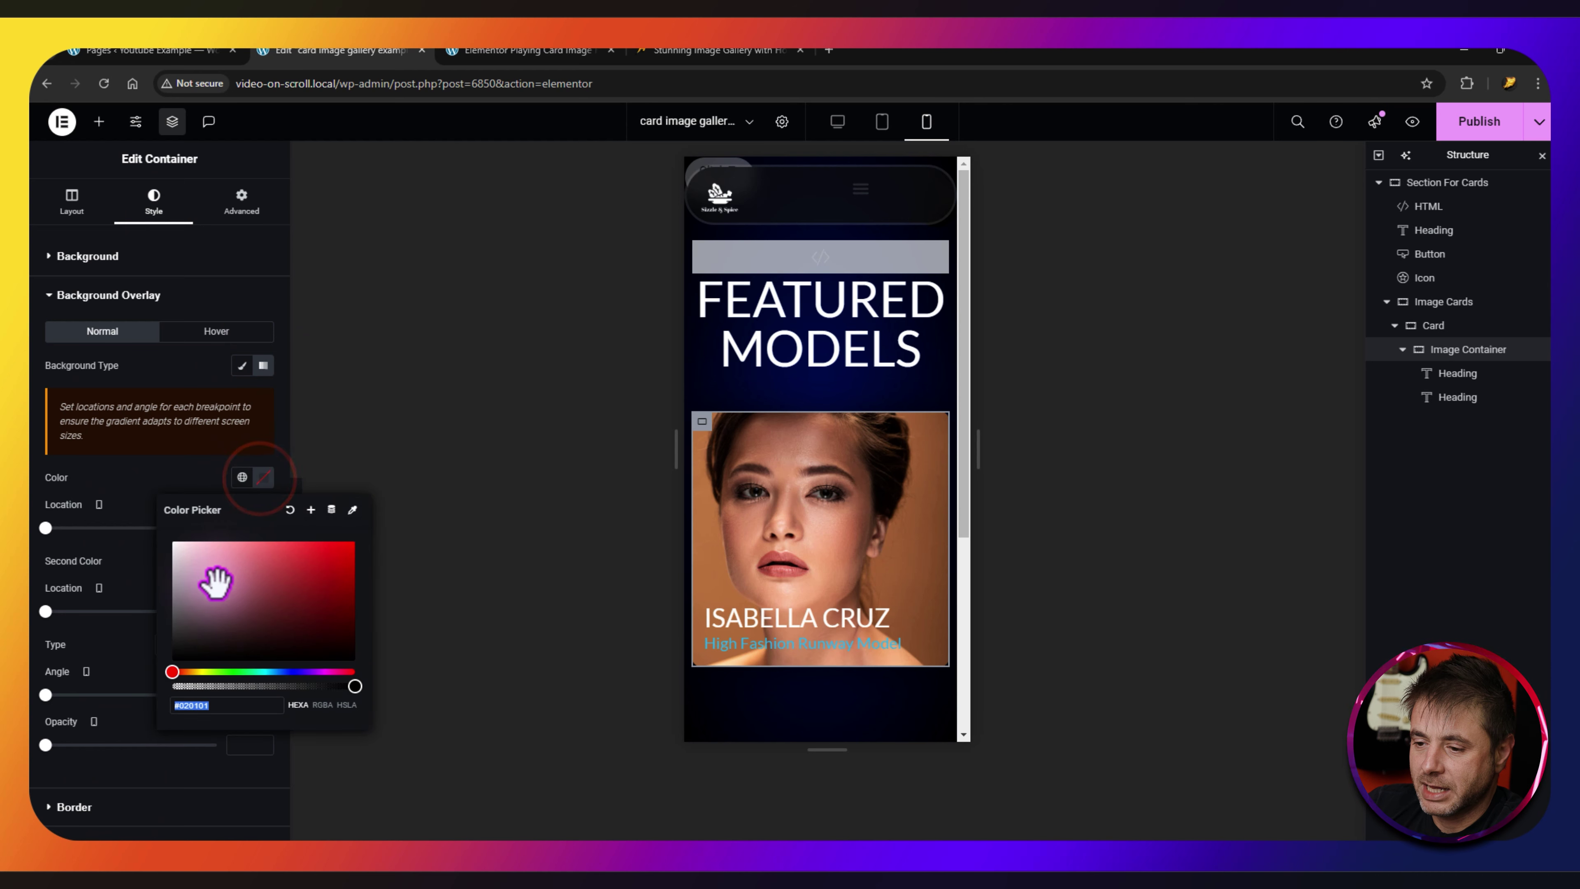
pyautogui.click(171, 670)
pyautogui.moveTo(353, 686); pyautogui.dragTo(169, 689)
pyautogui.click(120, 554)
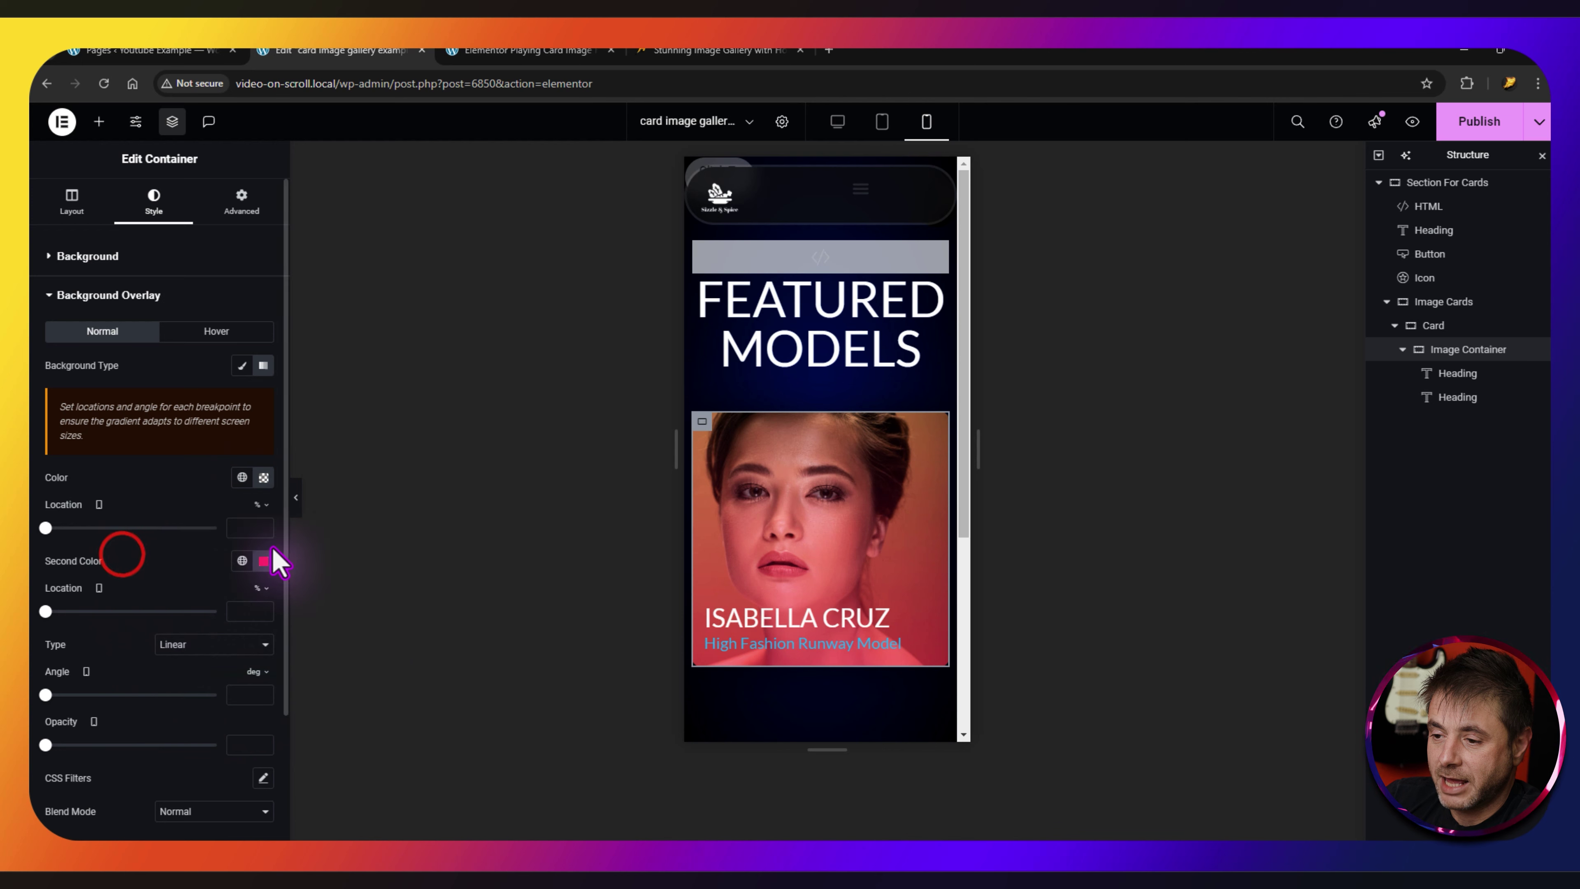
pyautogui.click(264, 561)
pyautogui.moveTo(228, 658); pyautogui.dragTo(159, 783)
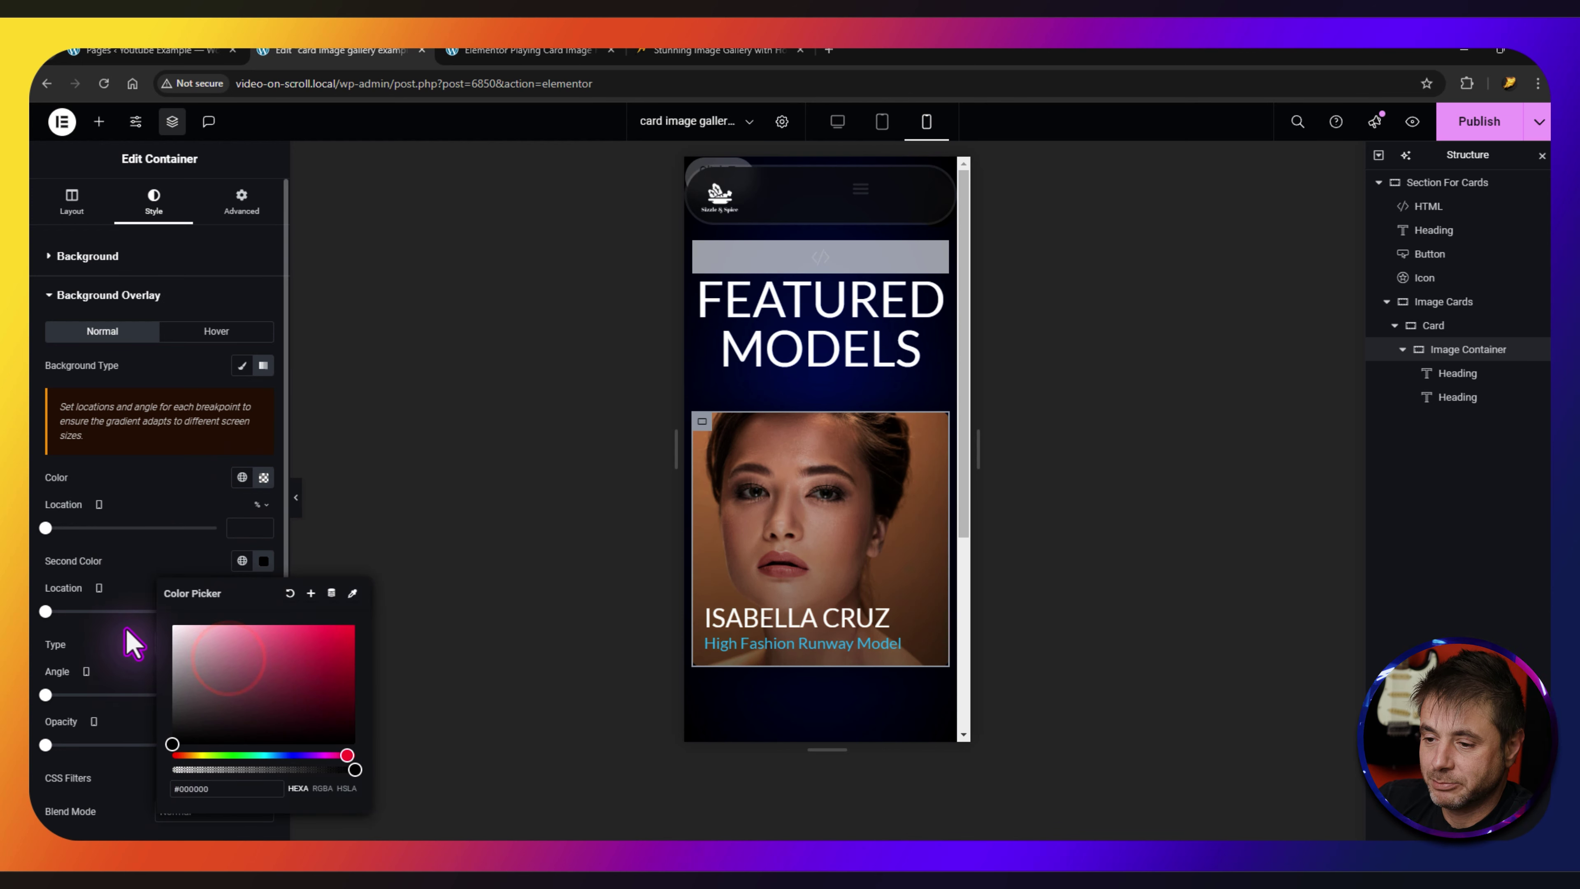
pyautogui.click(138, 553)
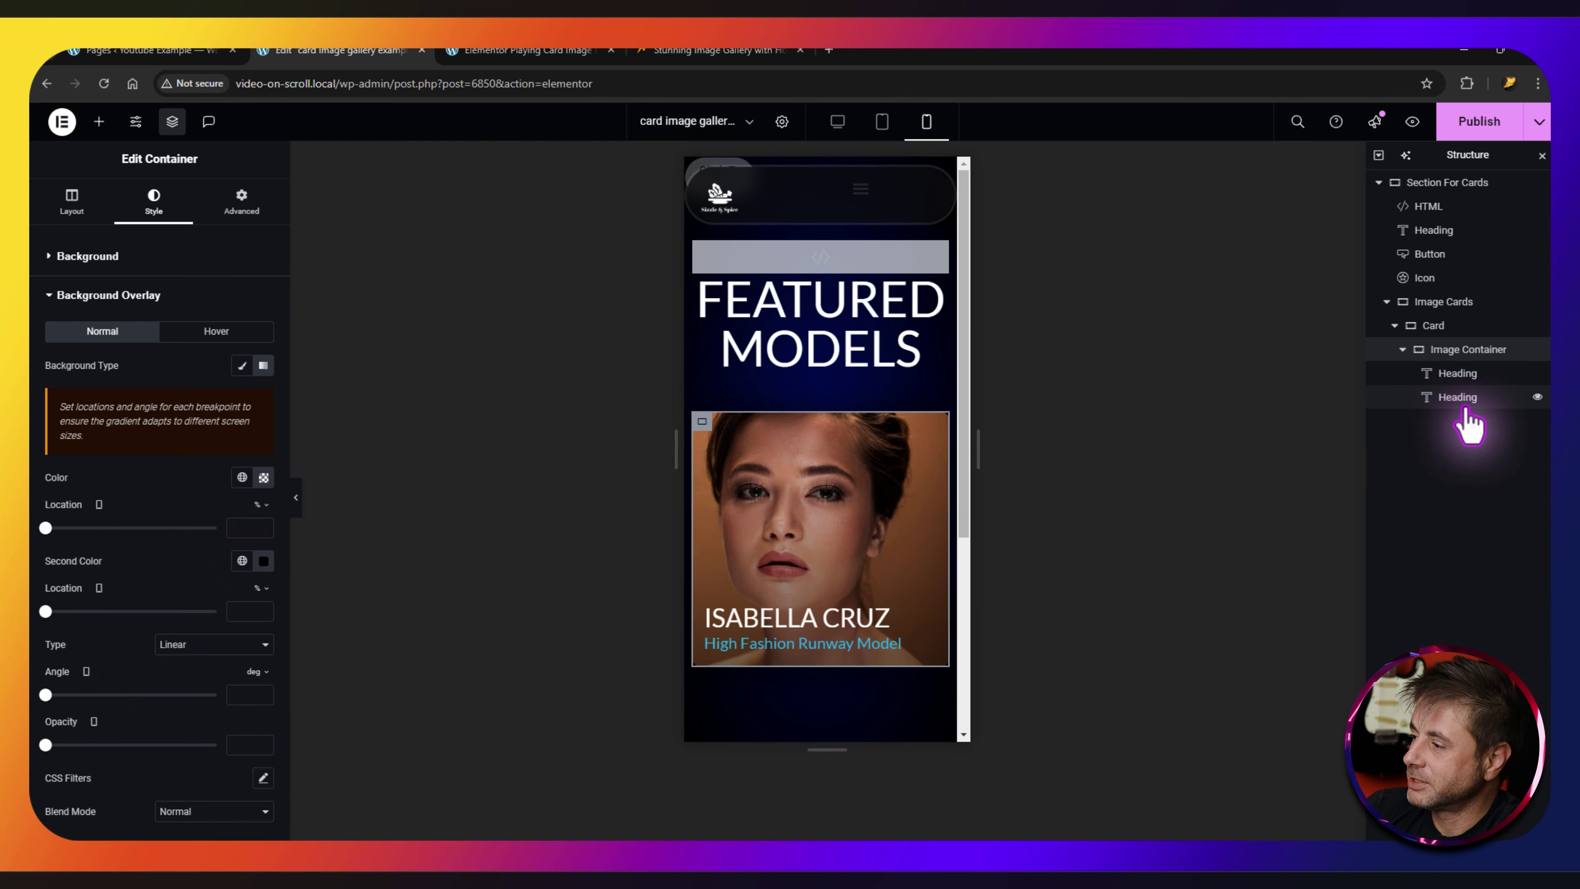
# Step: Rename the second heading layer to 'Sub Heading', checking the live example's caption
pyautogui.click(1457, 397)
pyautogui.doubleClick(1456, 397)
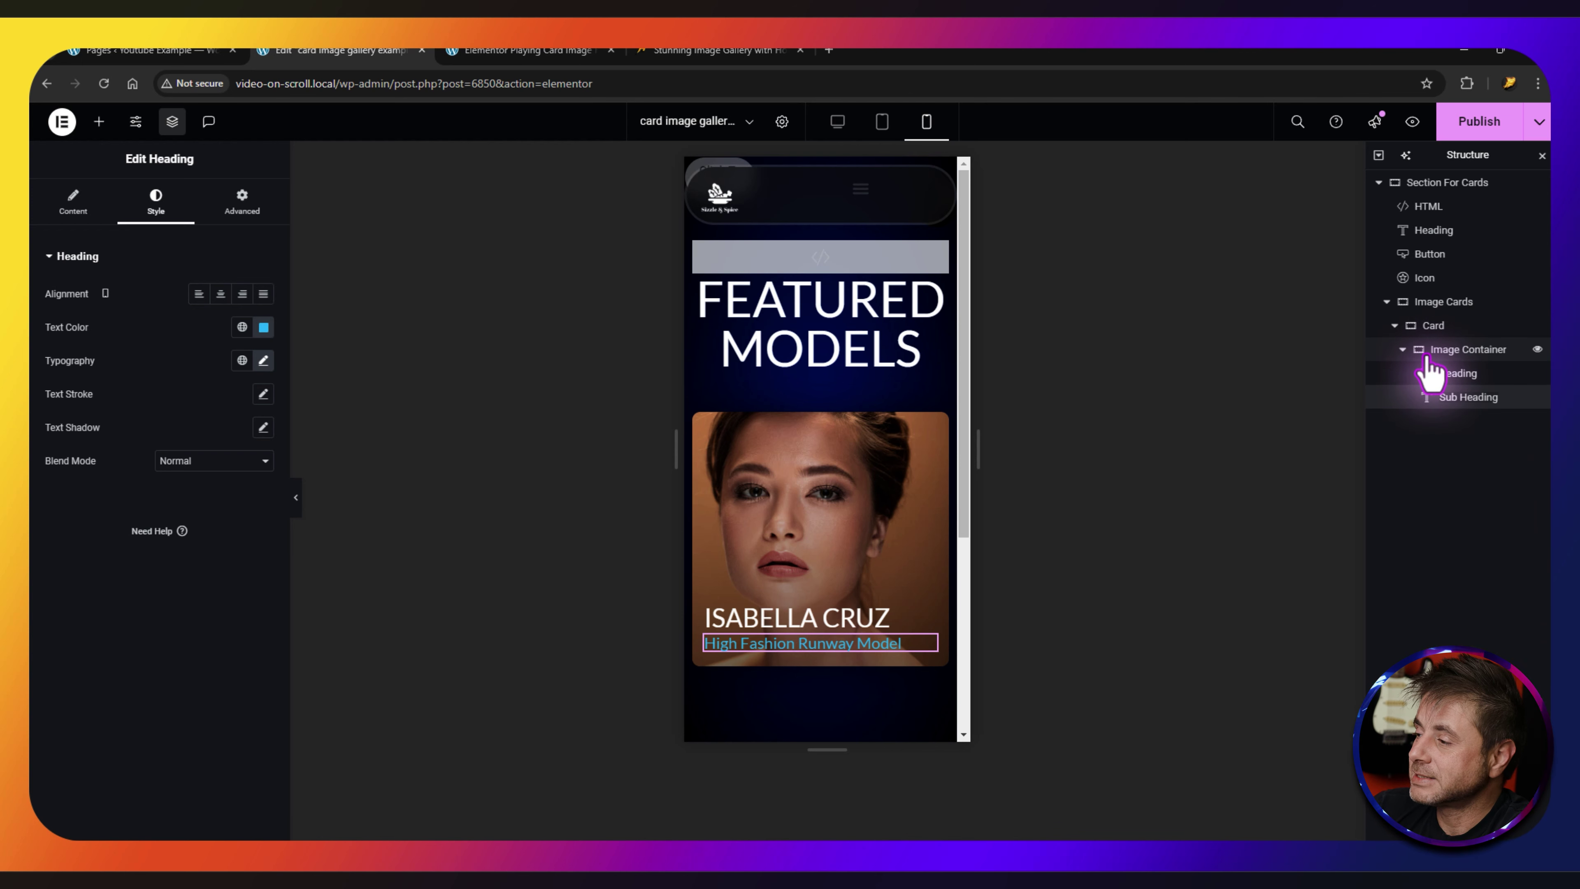
pyautogui.click(528, 50)
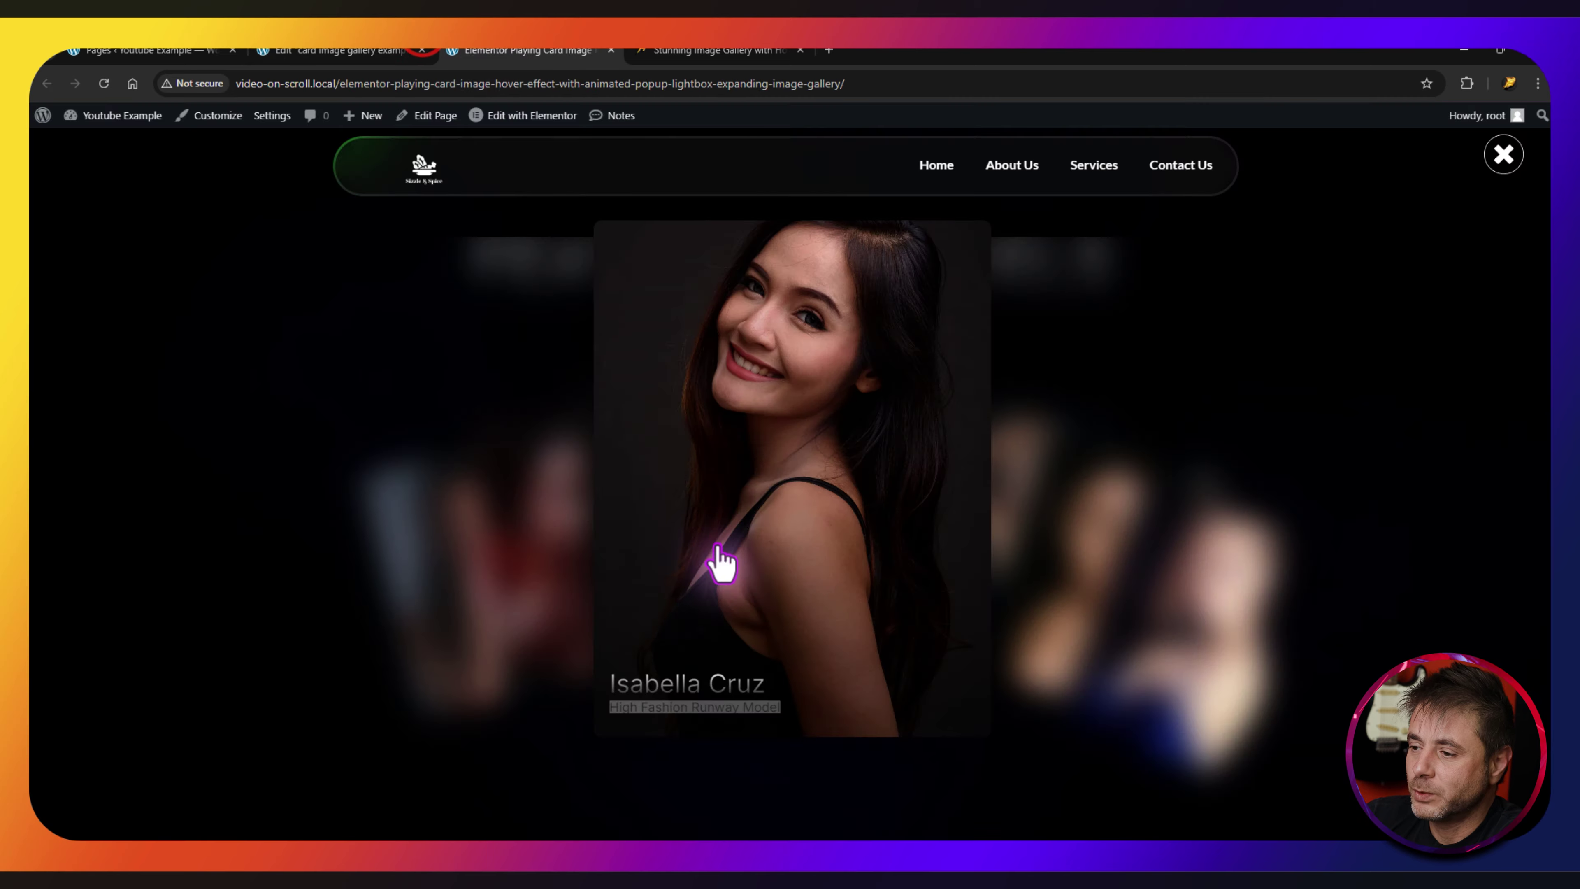
pyautogui.click(385, 475)
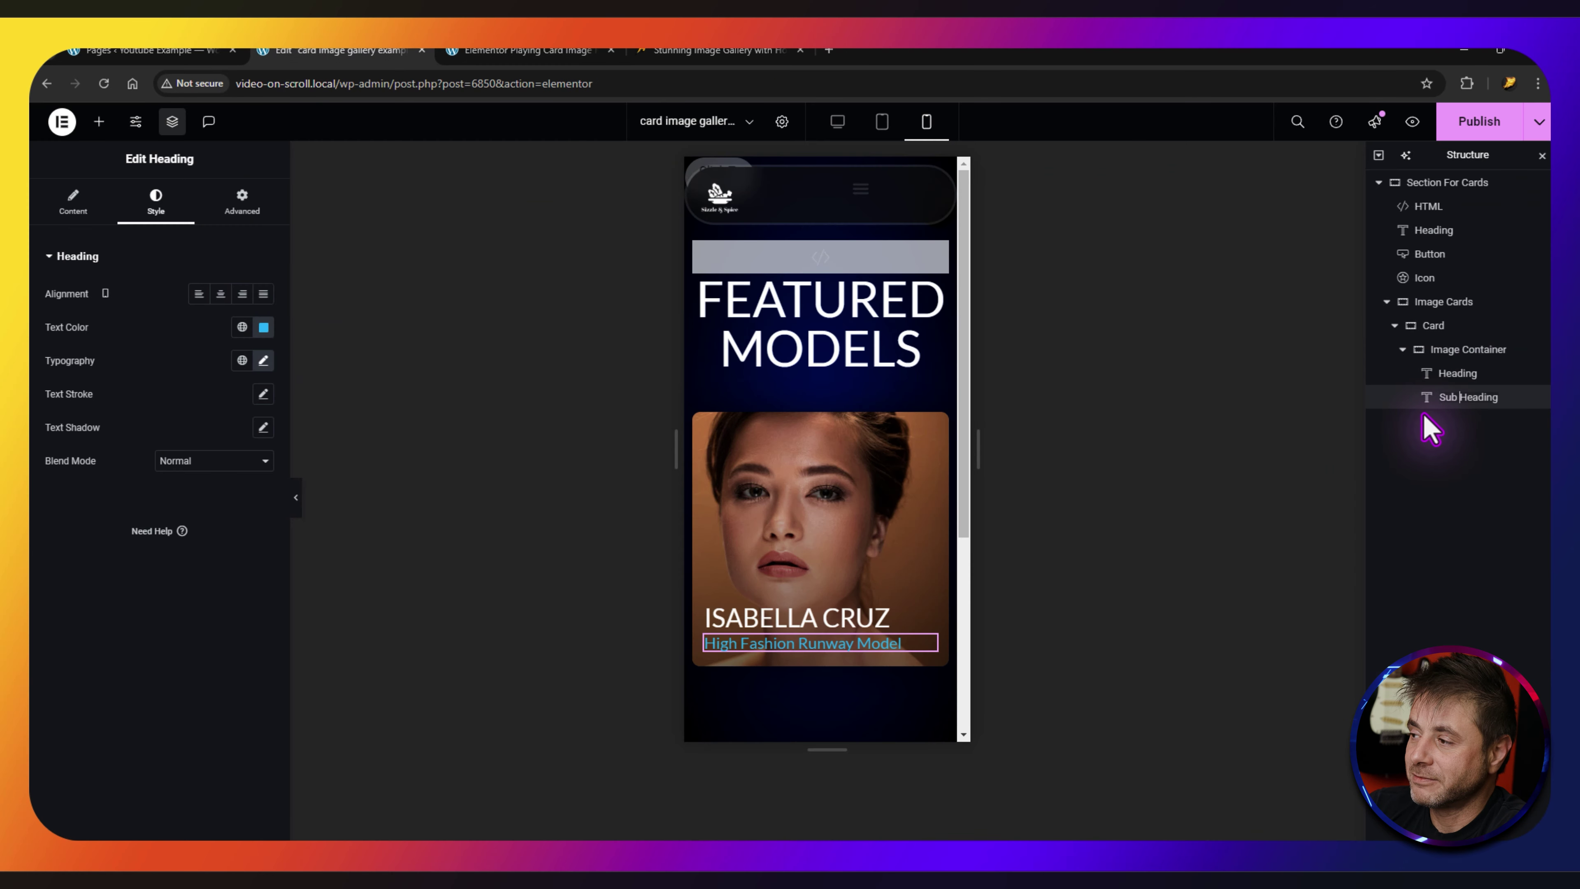
pyautogui.click(1397, 336)
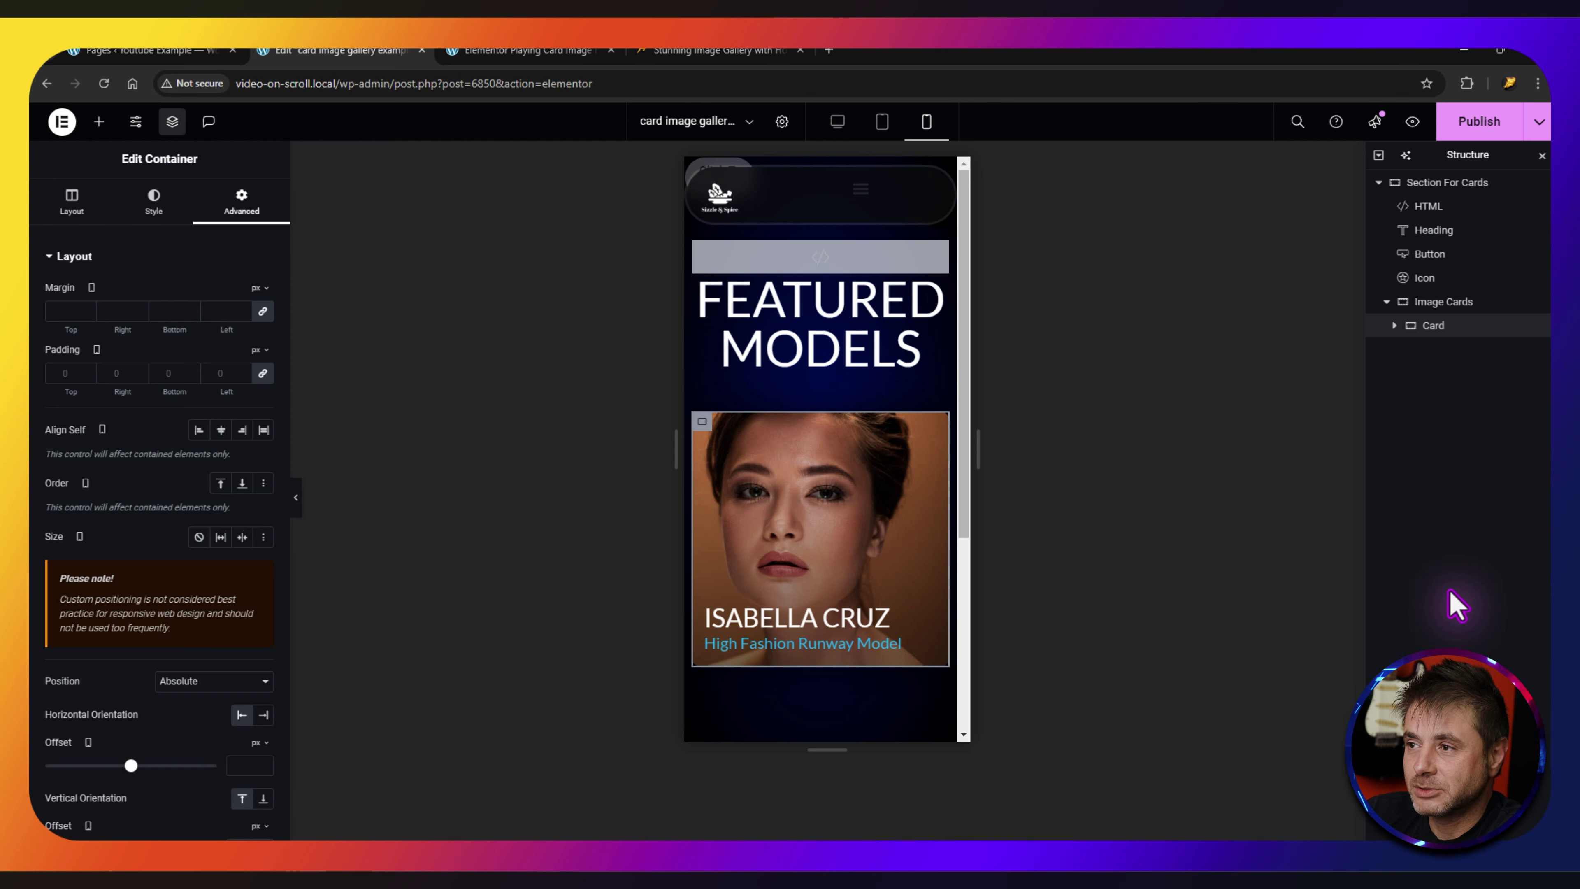
# Step: Duplicate the card four times to make five, then find the HTML widget code in the tutorial
pyautogui.rightClick(1428, 329)
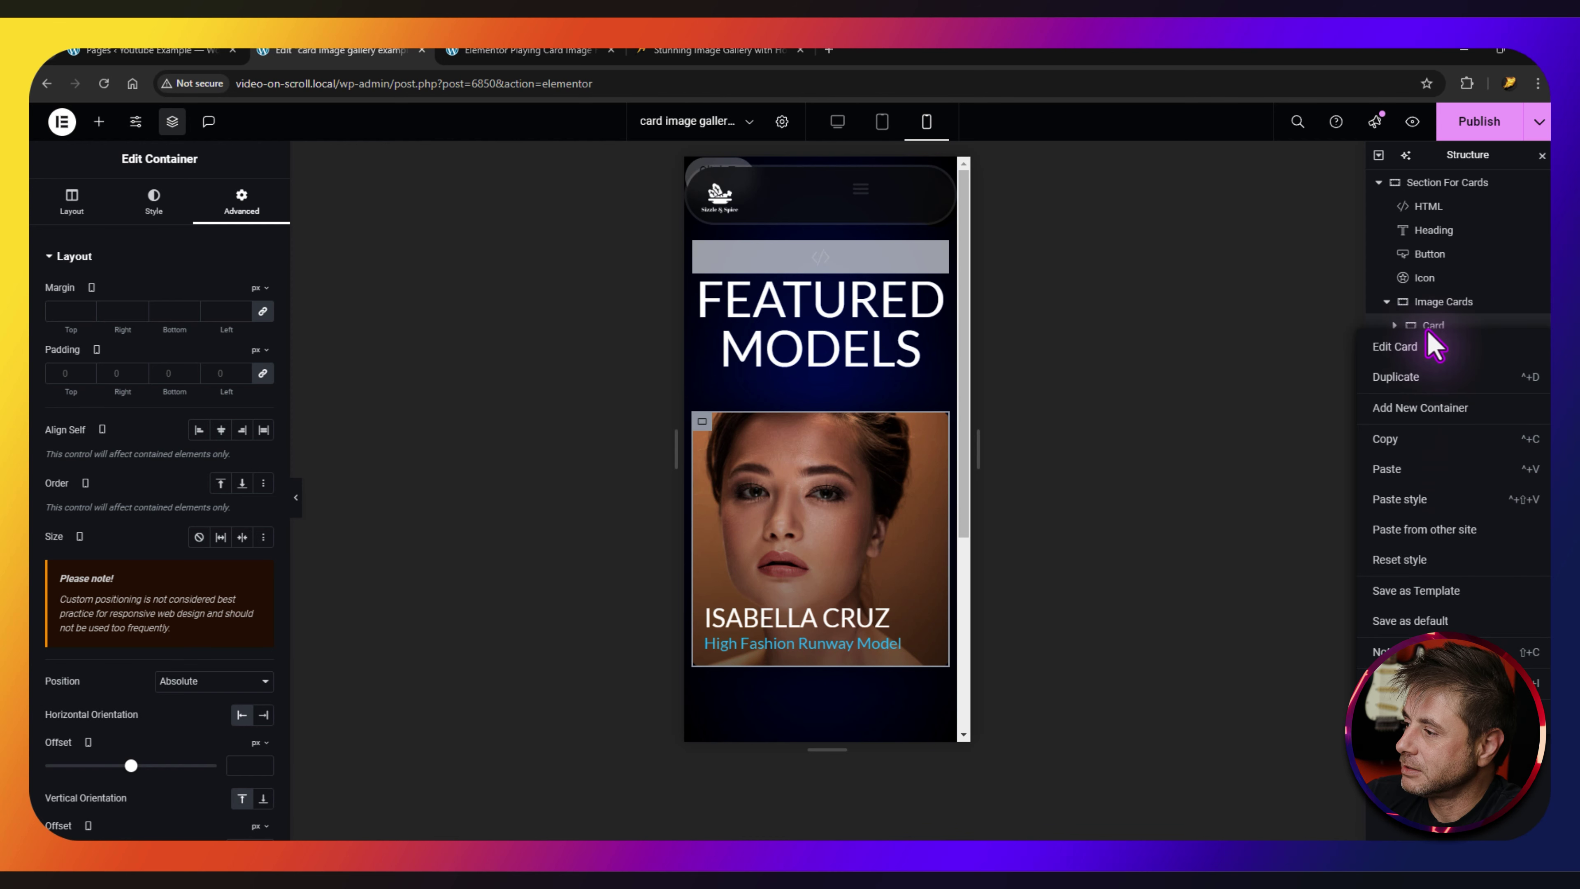
pyautogui.click(1423, 373)
pyautogui.rightClick(1431, 349)
pyautogui.click(1424, 392)
pyautogui.rightClick(1430, 374)
pyautogui.click(1428, 416)
pyautogui.rightClick(1430, 400)
pyautogui.click(1429, 447)
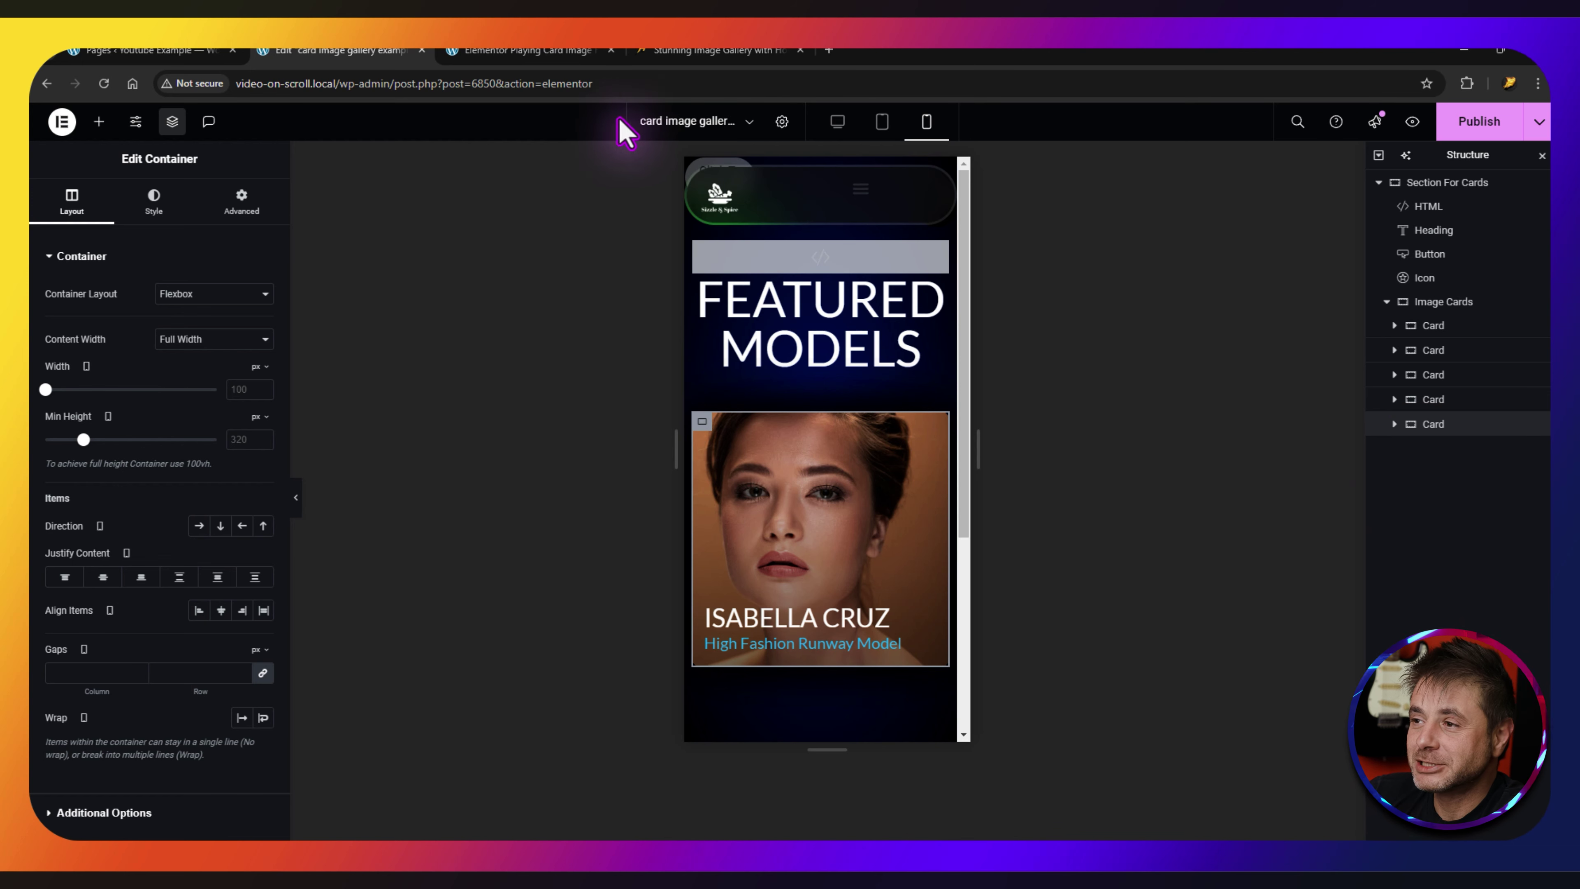
pyautogui.click(692, 52)
pyautogui.scroll(-5, 606, 537)
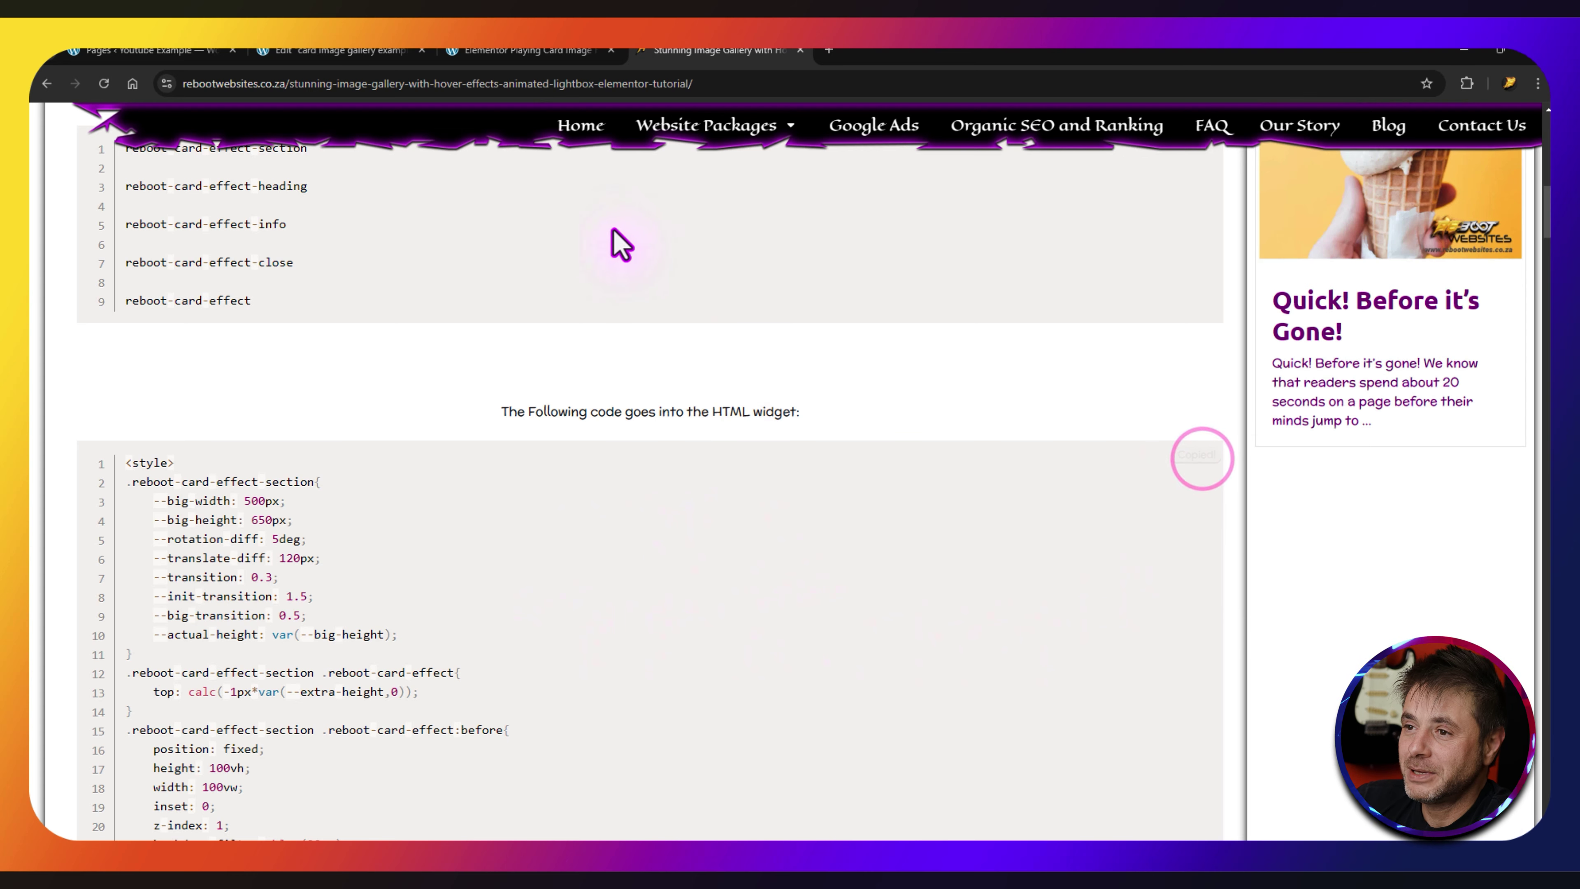
# Step: In desktop view, paste the gallery CSS into the HTML widget and publish the page
pyautogui.click(318, 49)
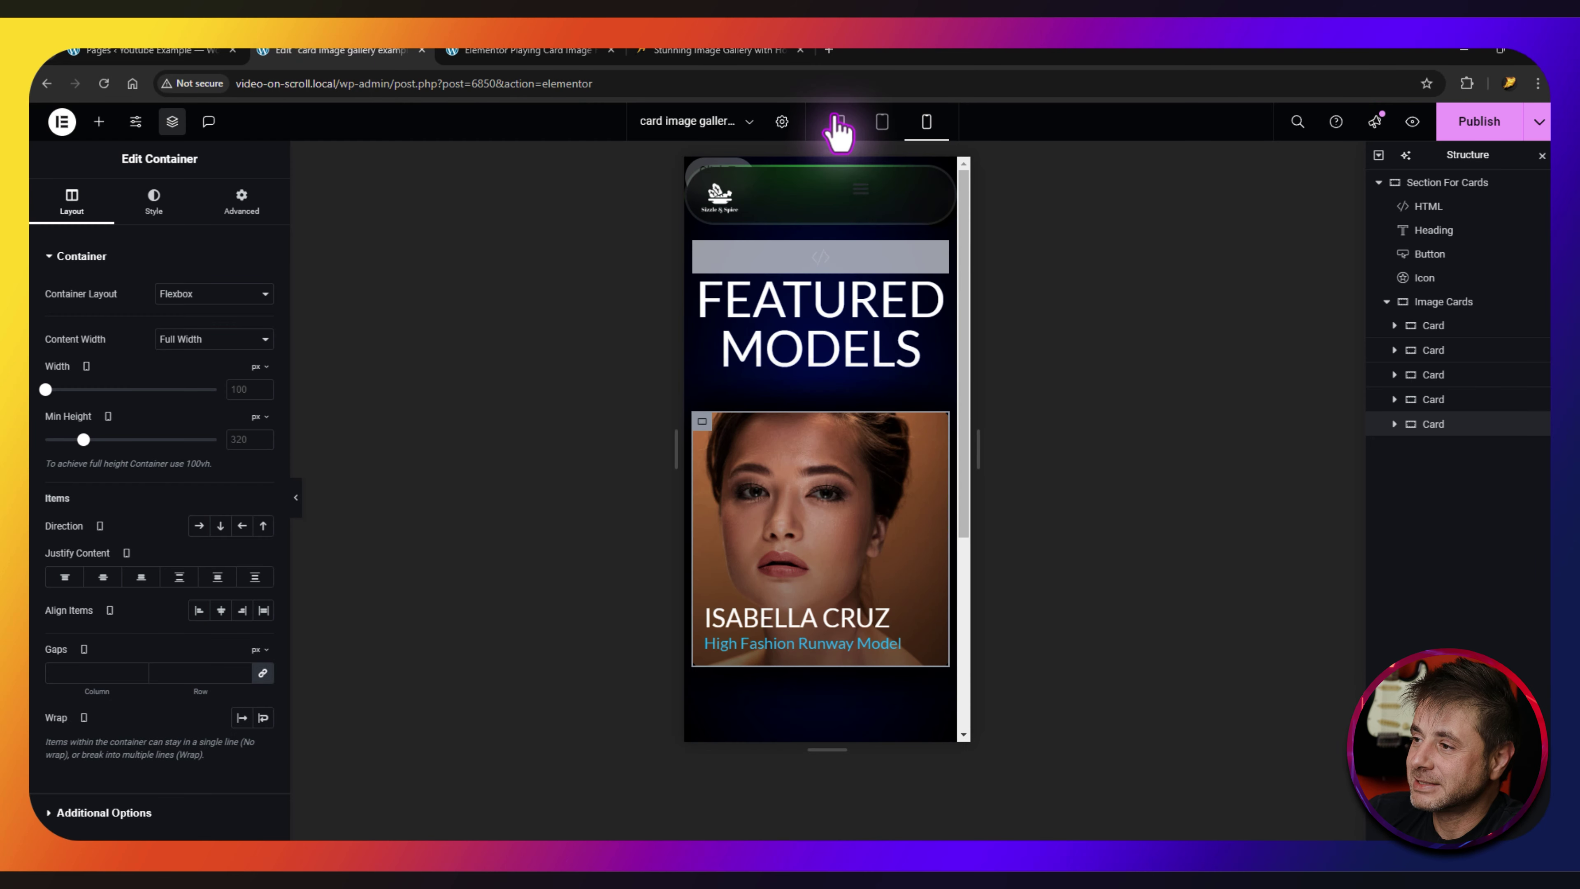
pyautogui.click(837, 121)
pyautogui.click(1431, 205)
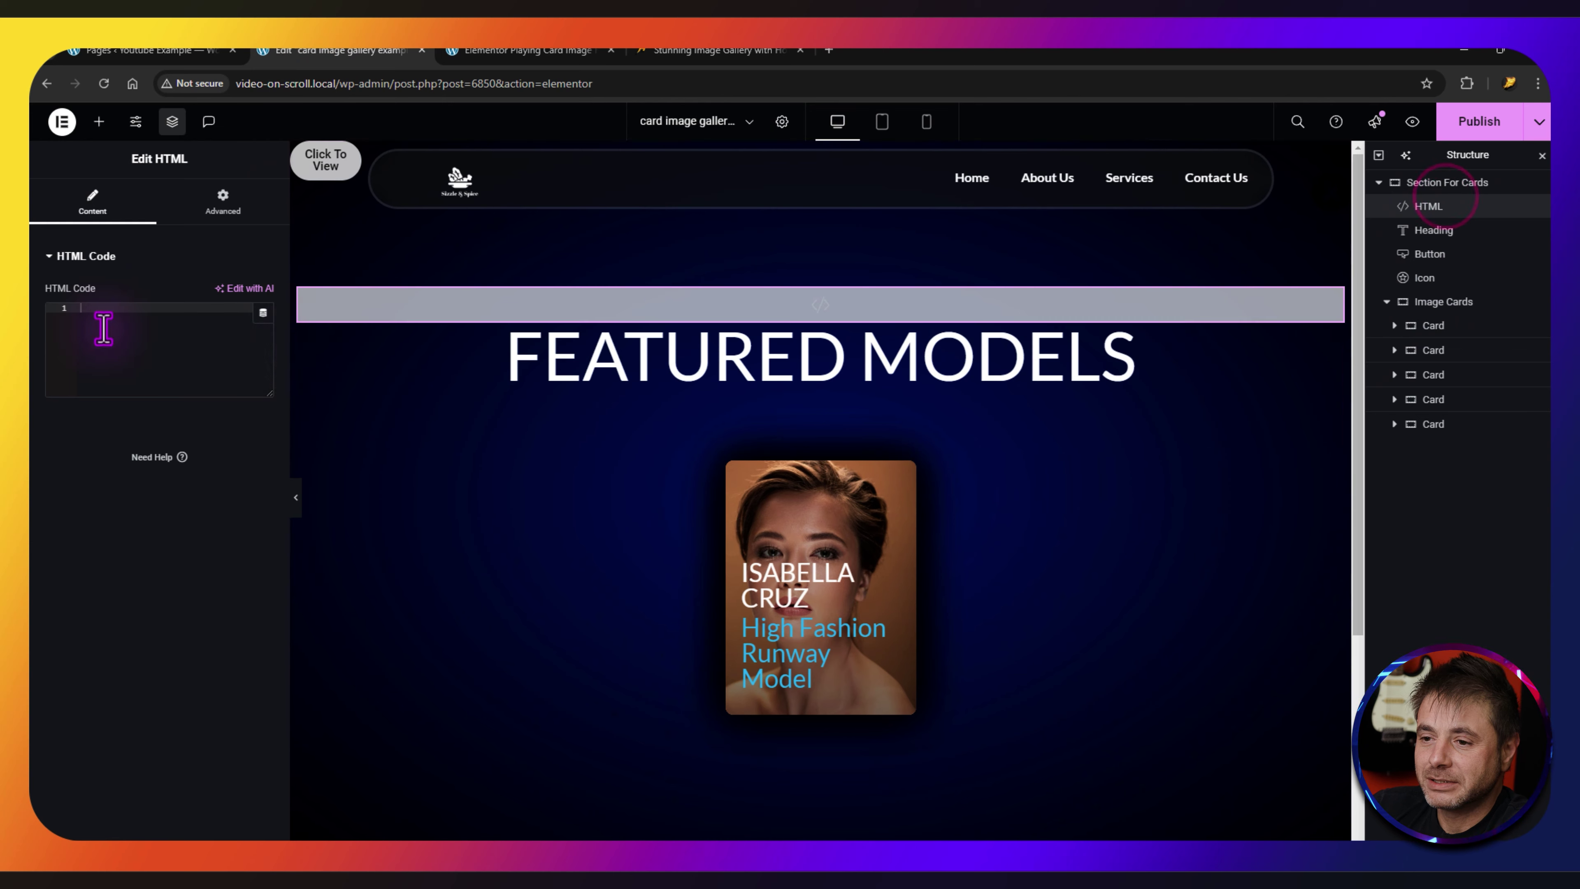
pyautogui.hotkey('ctrl', 'v')
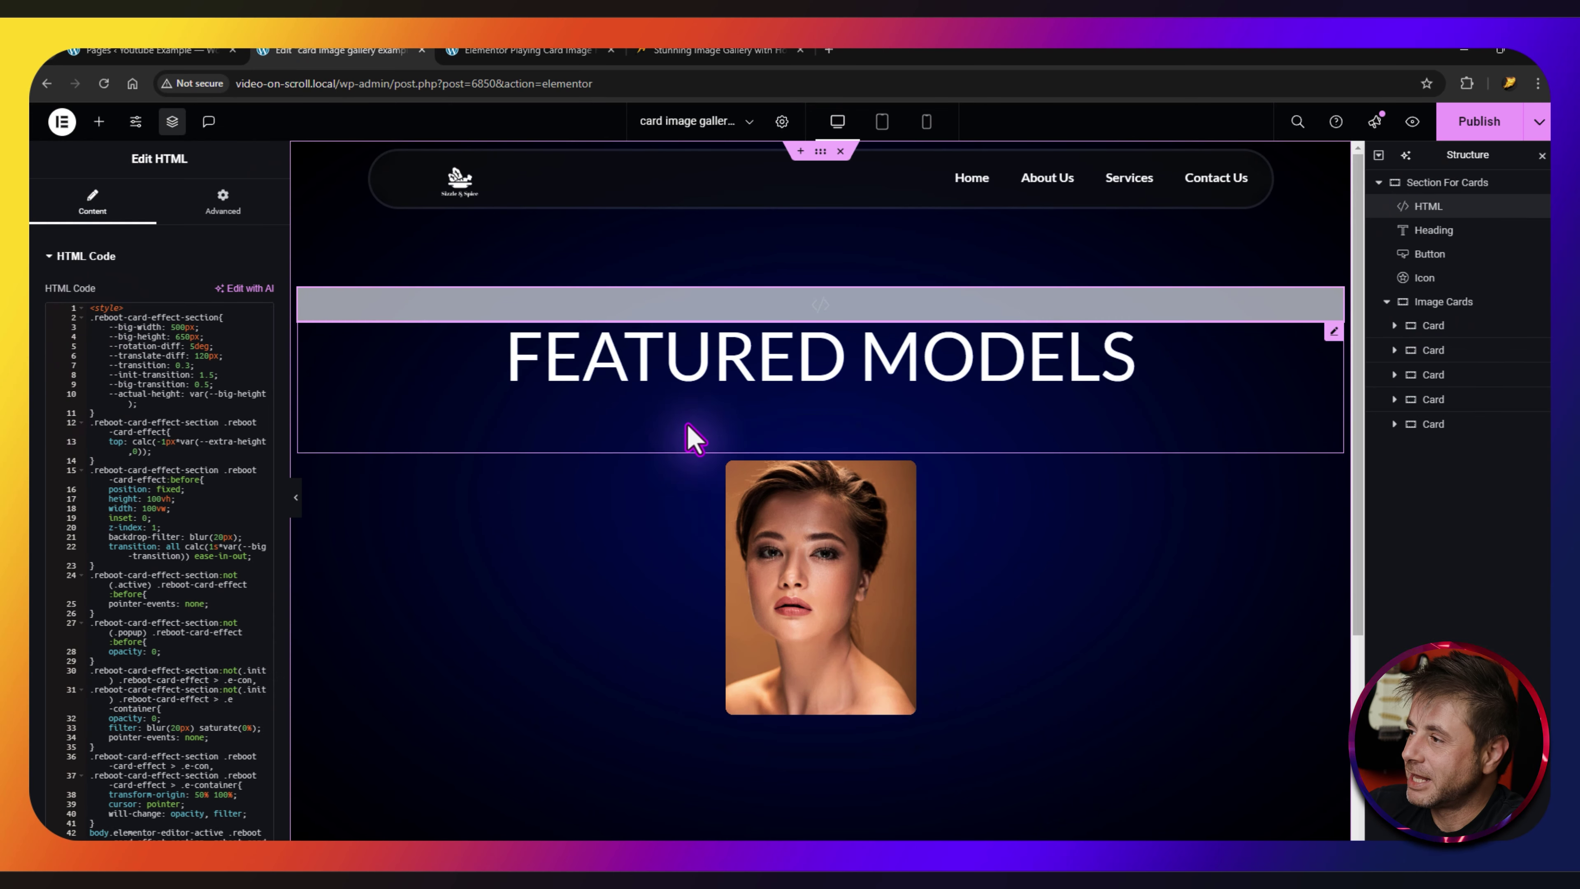
pyautogui.click(1479, 122)
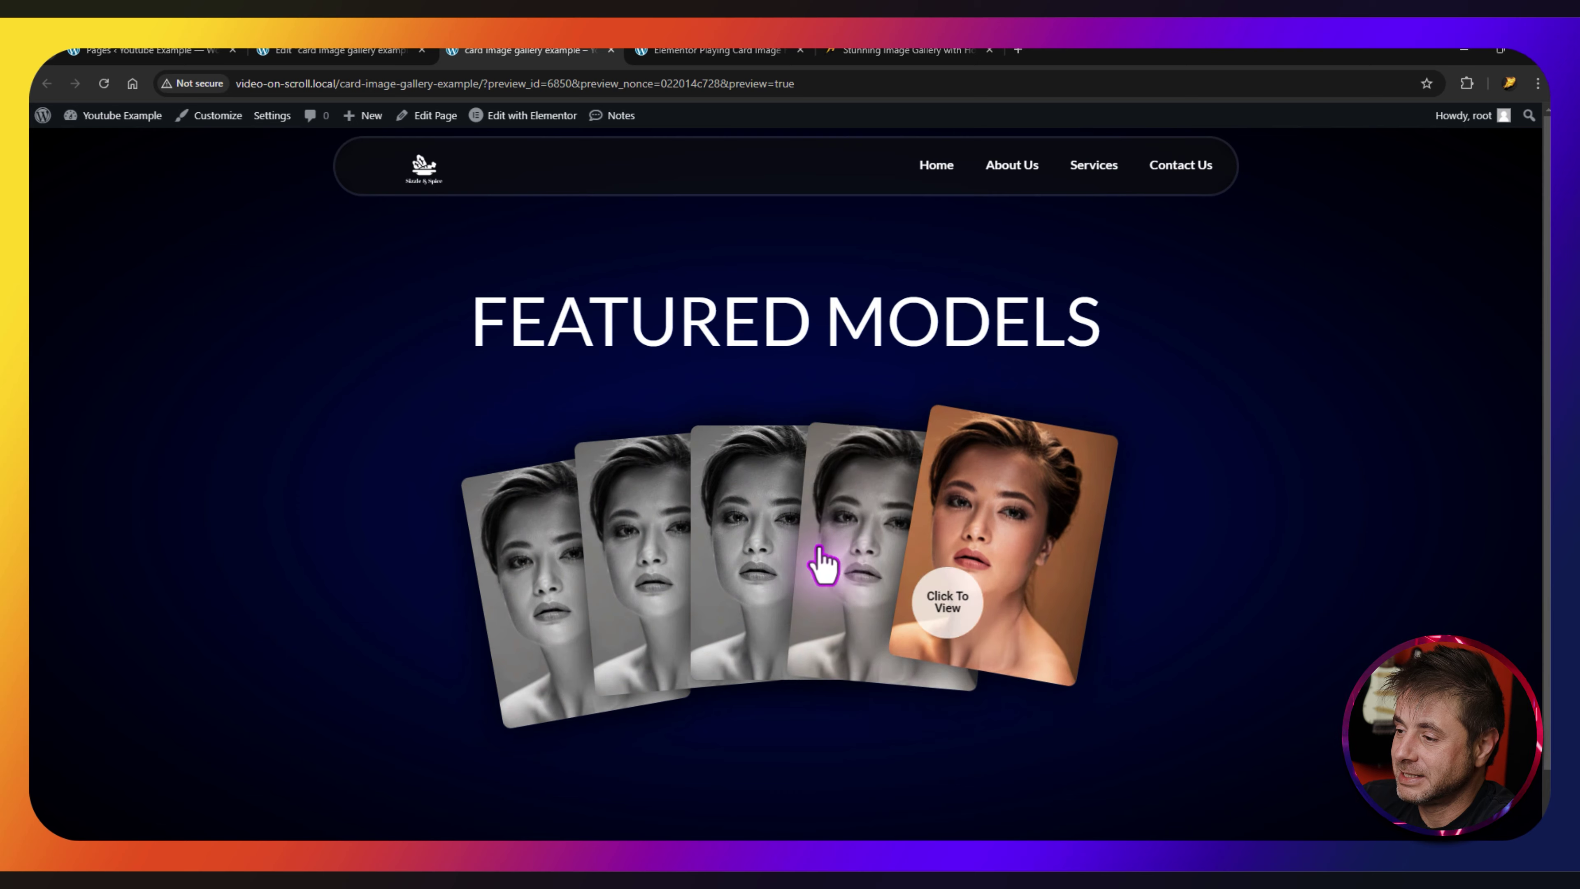
# Step: Open and close the lightbox on two gallery cards in the preview, then return to the editor
pyautogui.click(654, 530)
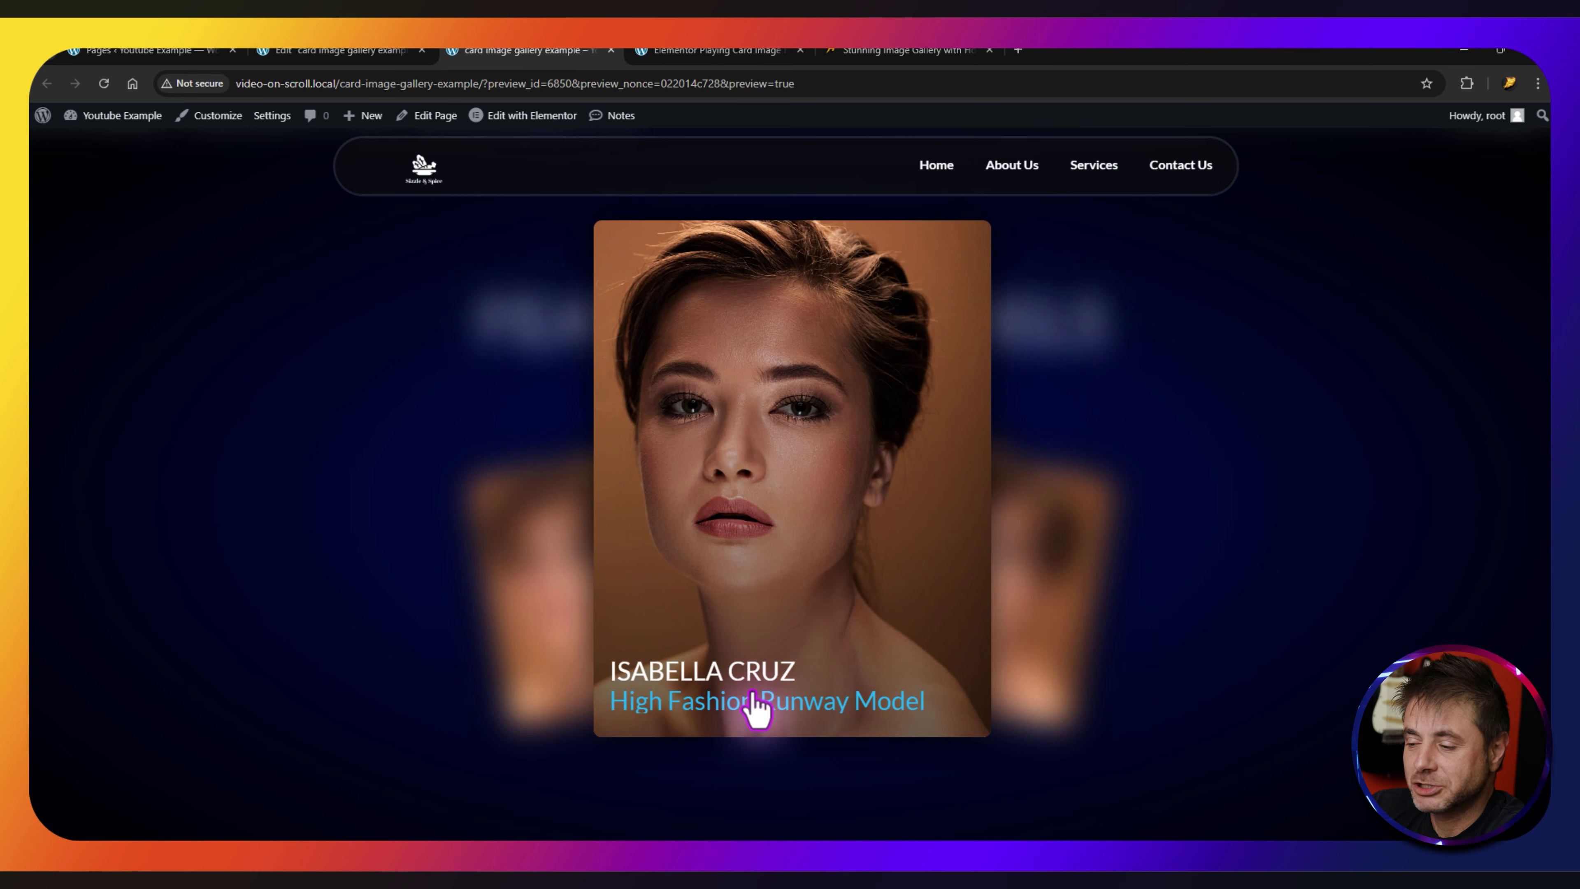
pyautogui.click(1290, 423)
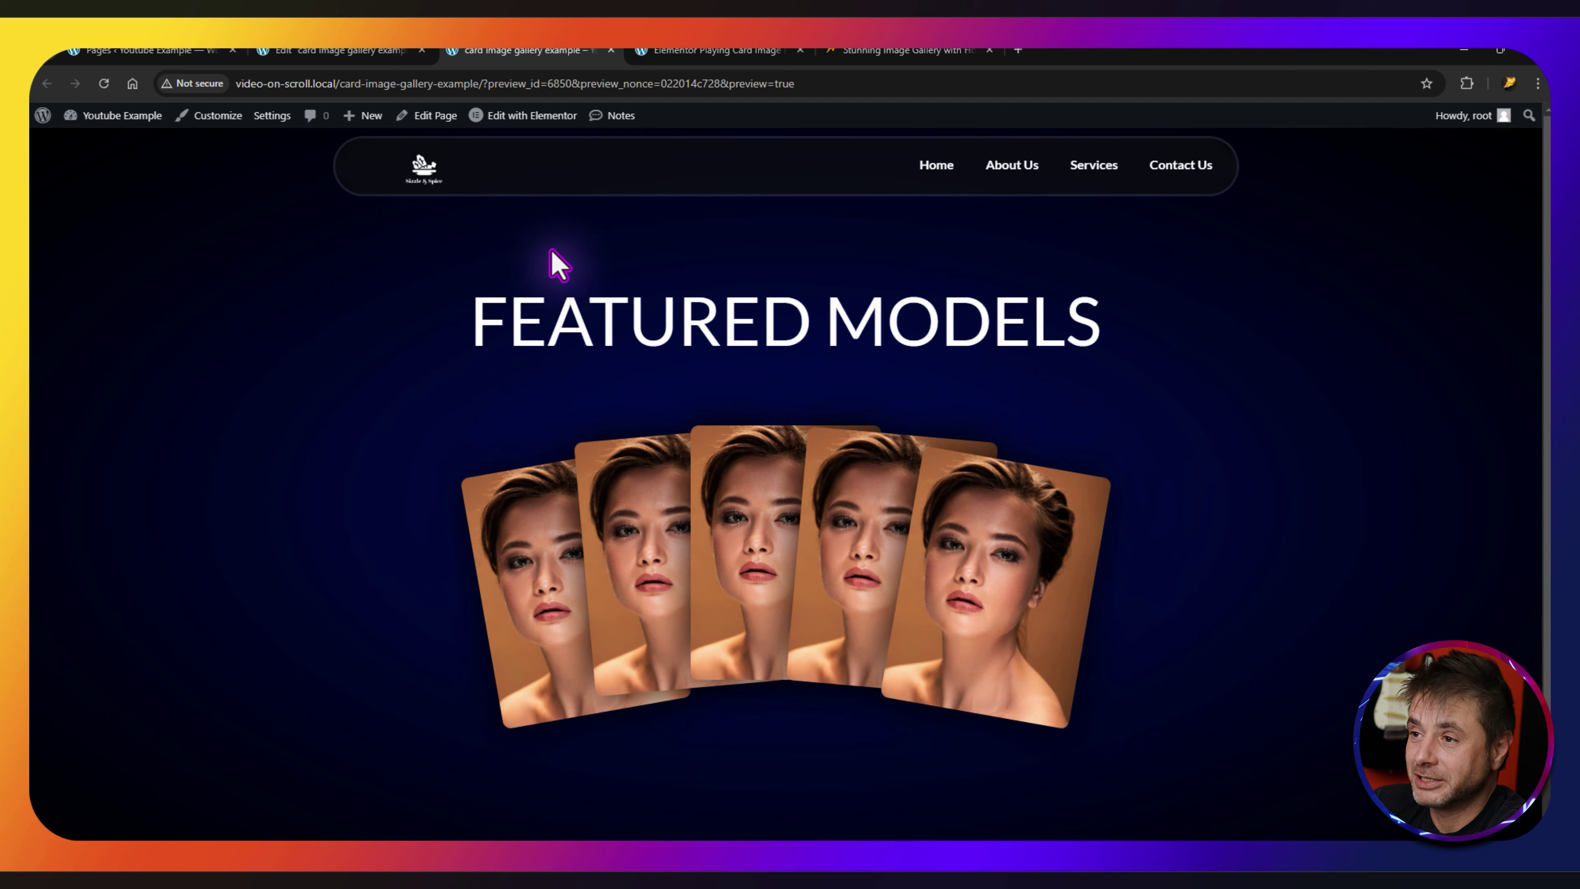
pyautogui.click(754, 476)
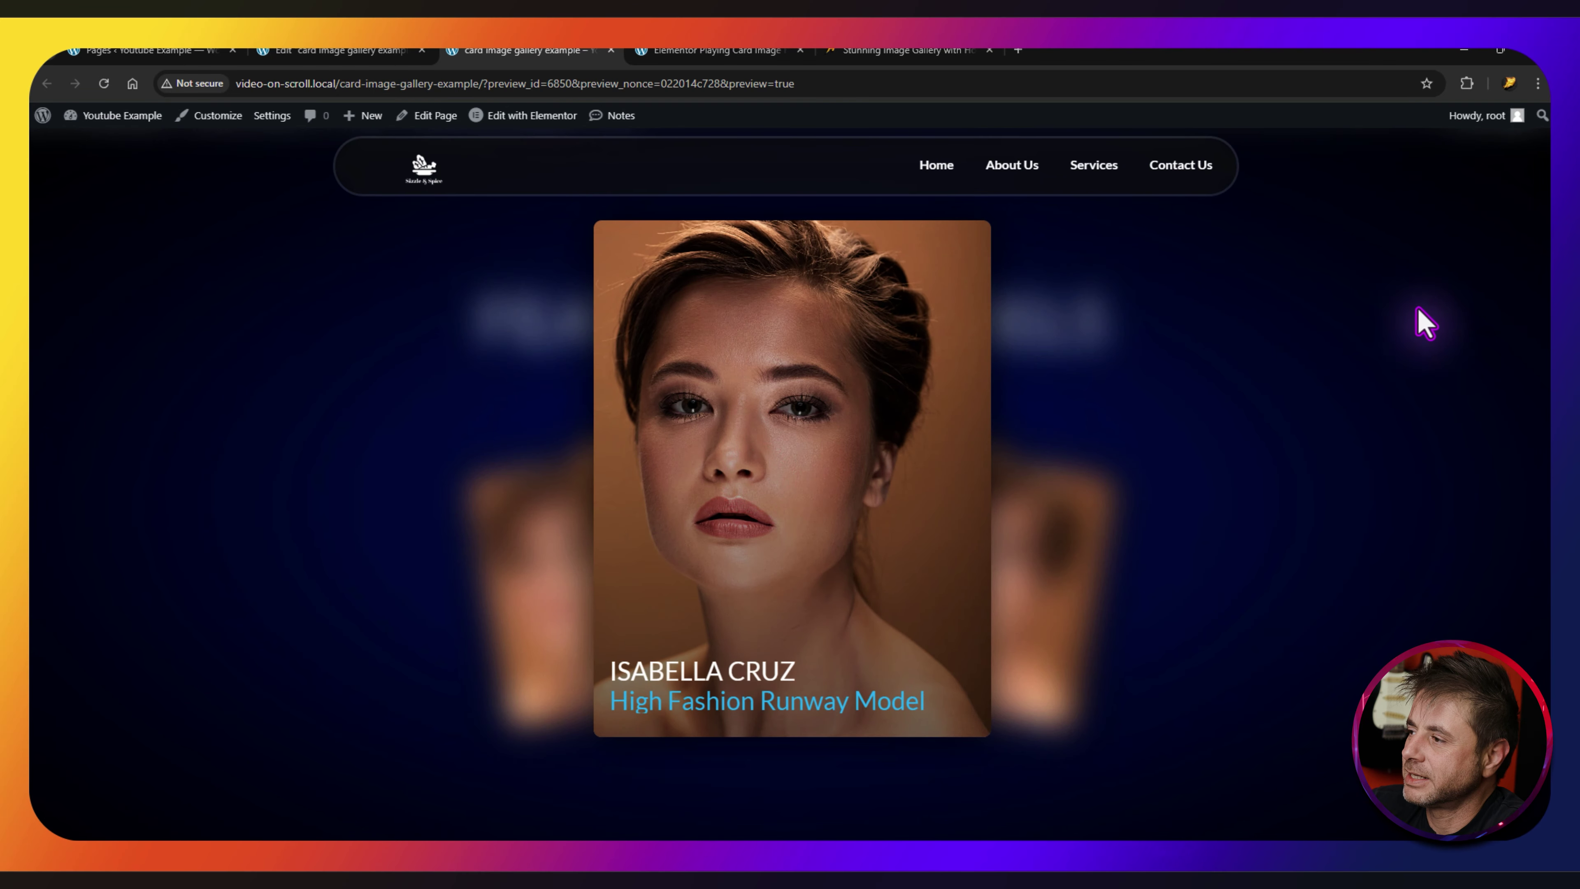
pyautogui.click(1188, 377)
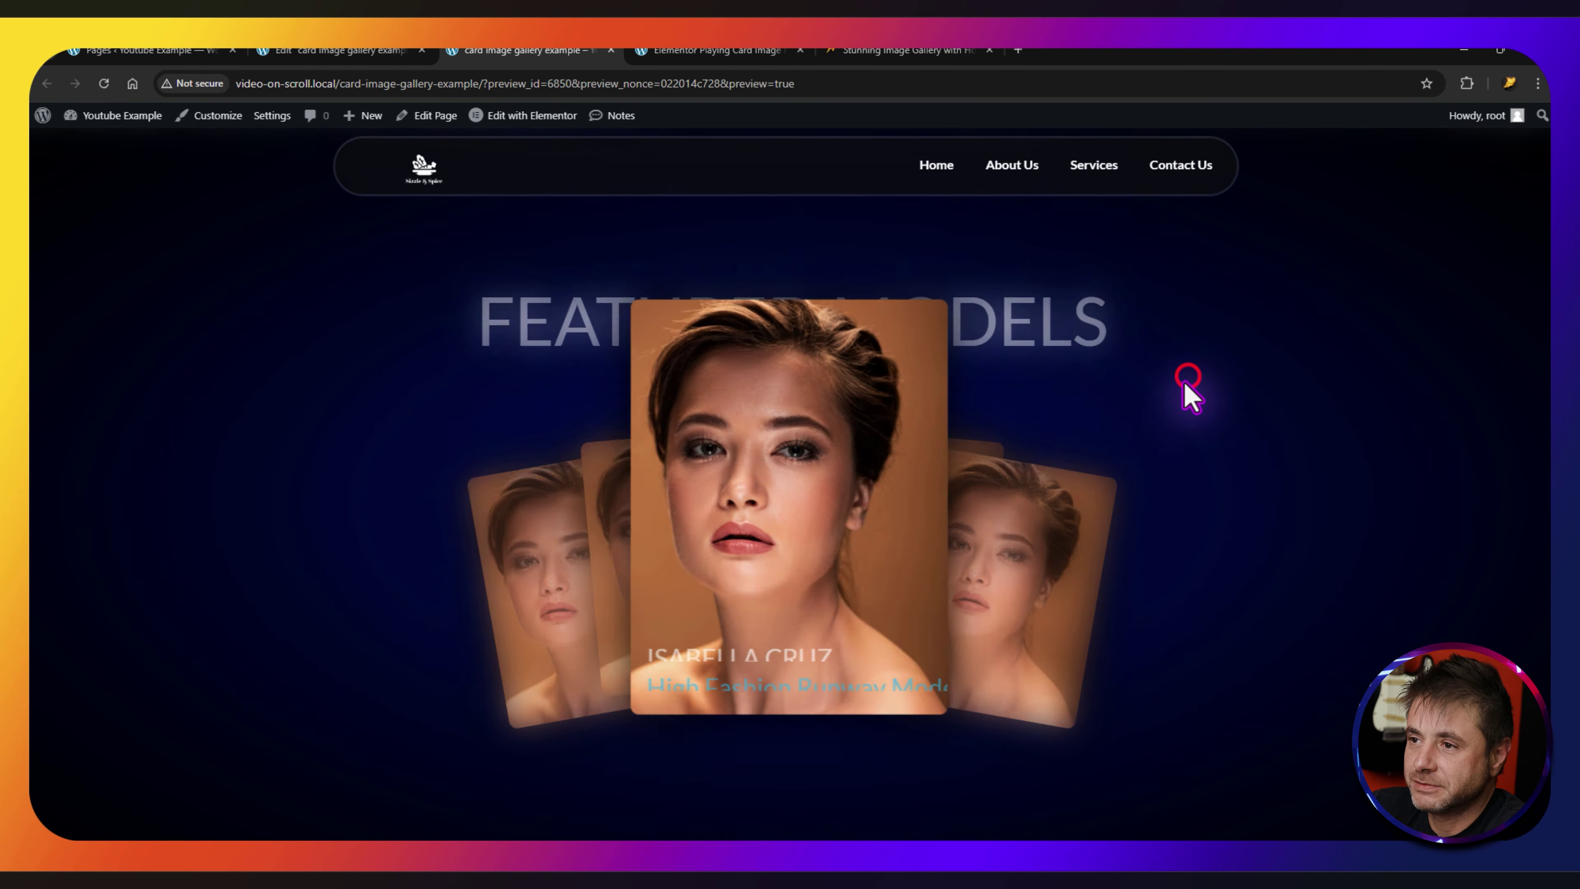
pyautogui.click(362, 53)
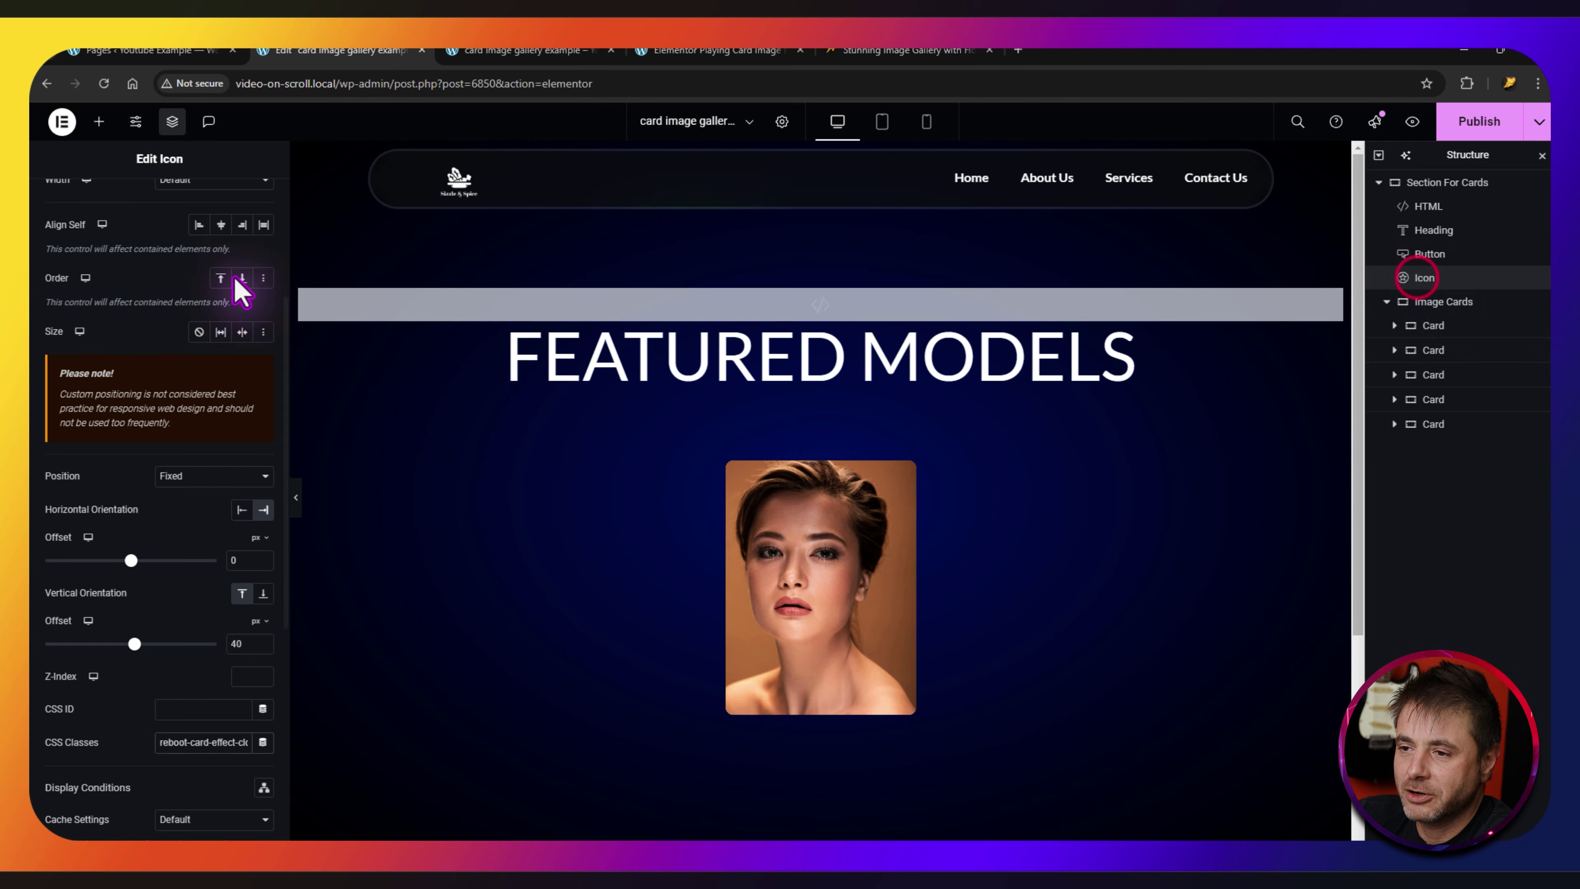
# Step: Set the close icon's Z-Index to 500, publish, and close a card popup in the live preview
pyautogui.scroll(3, 205, 349)
pyautogui.scroll(-2, 162, 374)
pyautogui.scroll(-3, 146, 405)
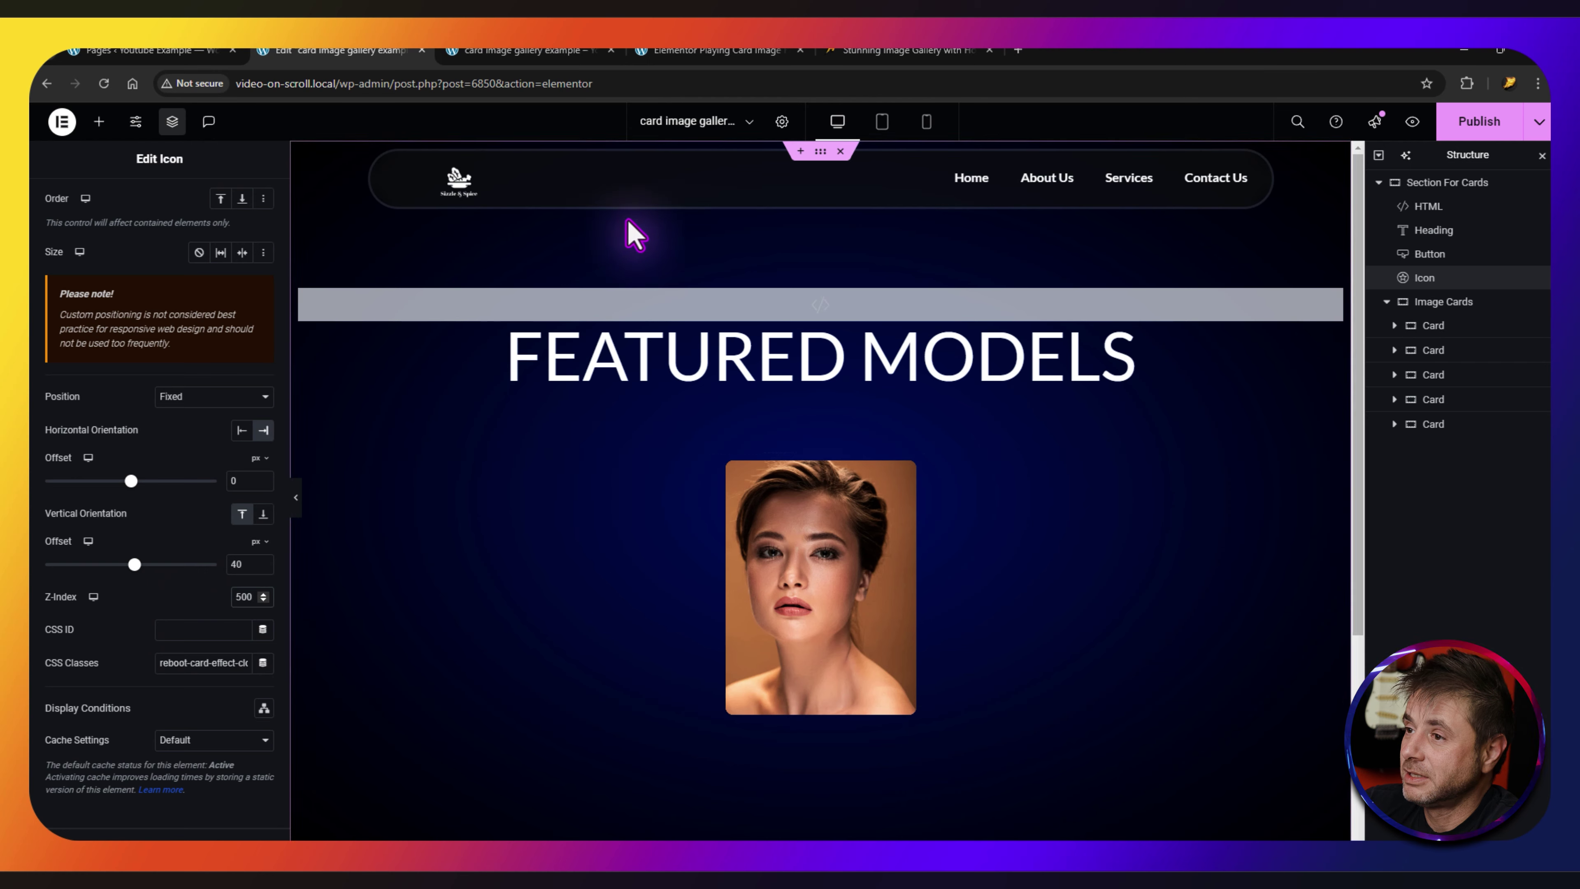
pyautogui.click(1468, 125)
pyautogui.click(542, 50)
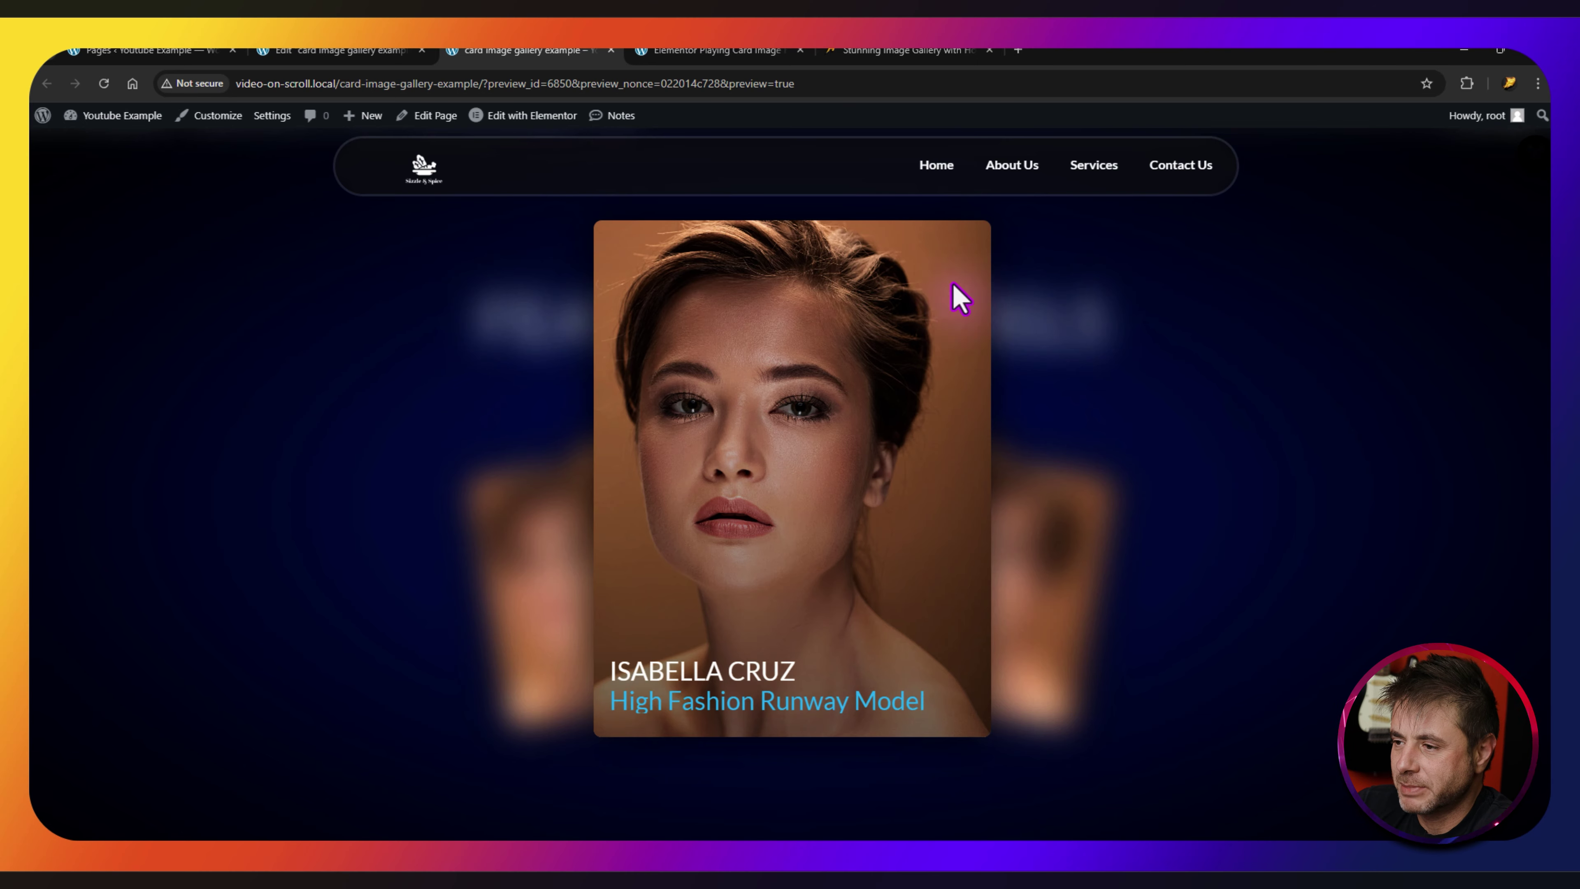
pyautogui.click(345, 371)
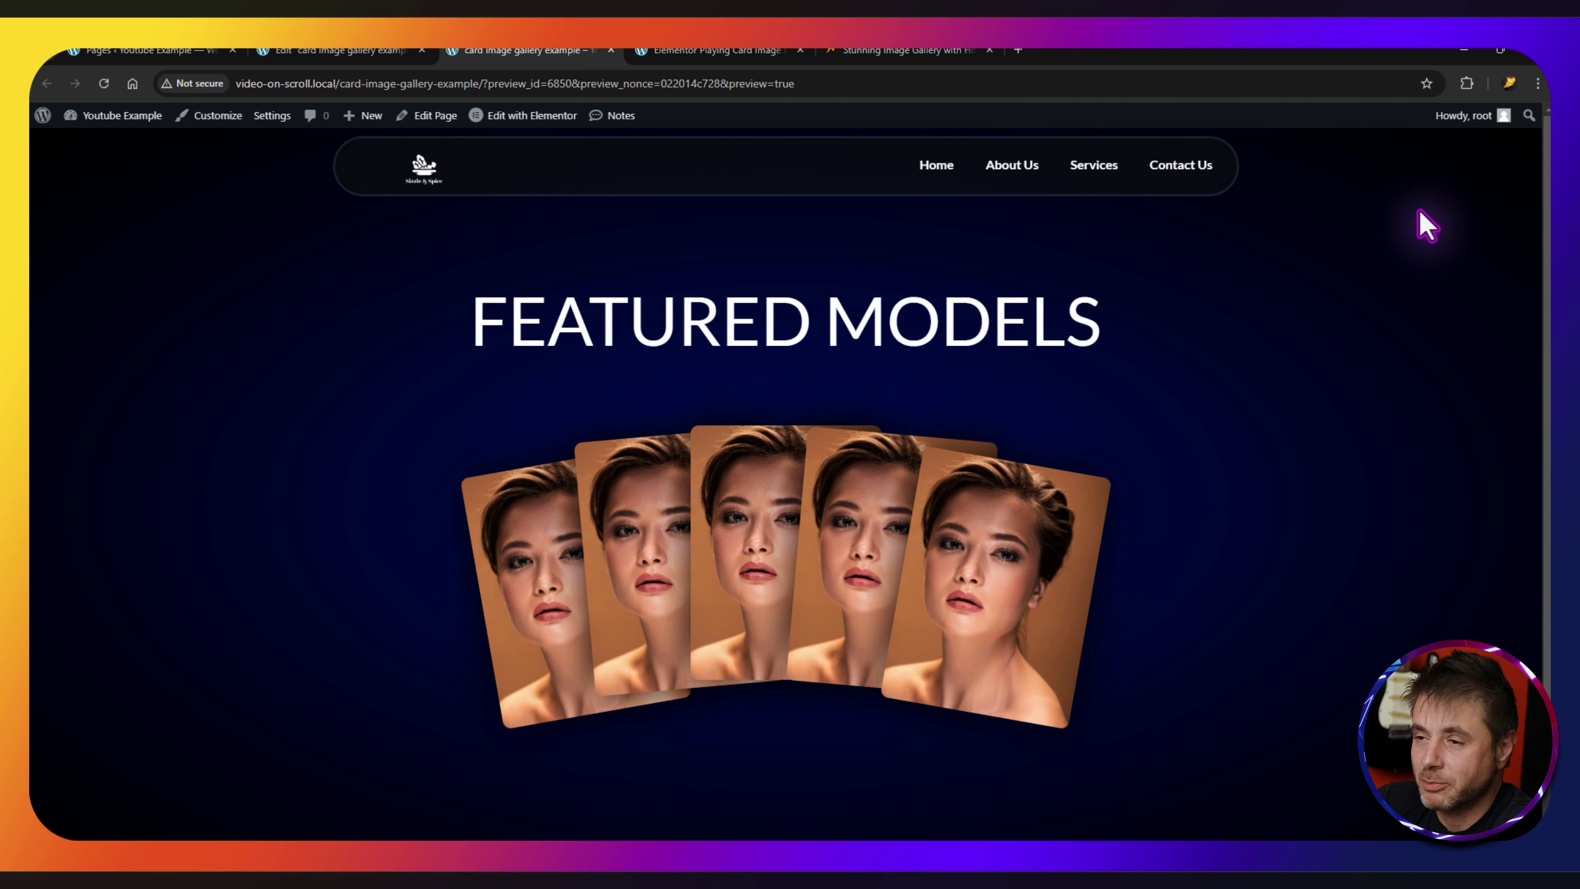
# Step: Set the close icon's Primary Color to white and check it in the live preview
pyautogui.click(356, 52)
pyautogui.click(156, 200)
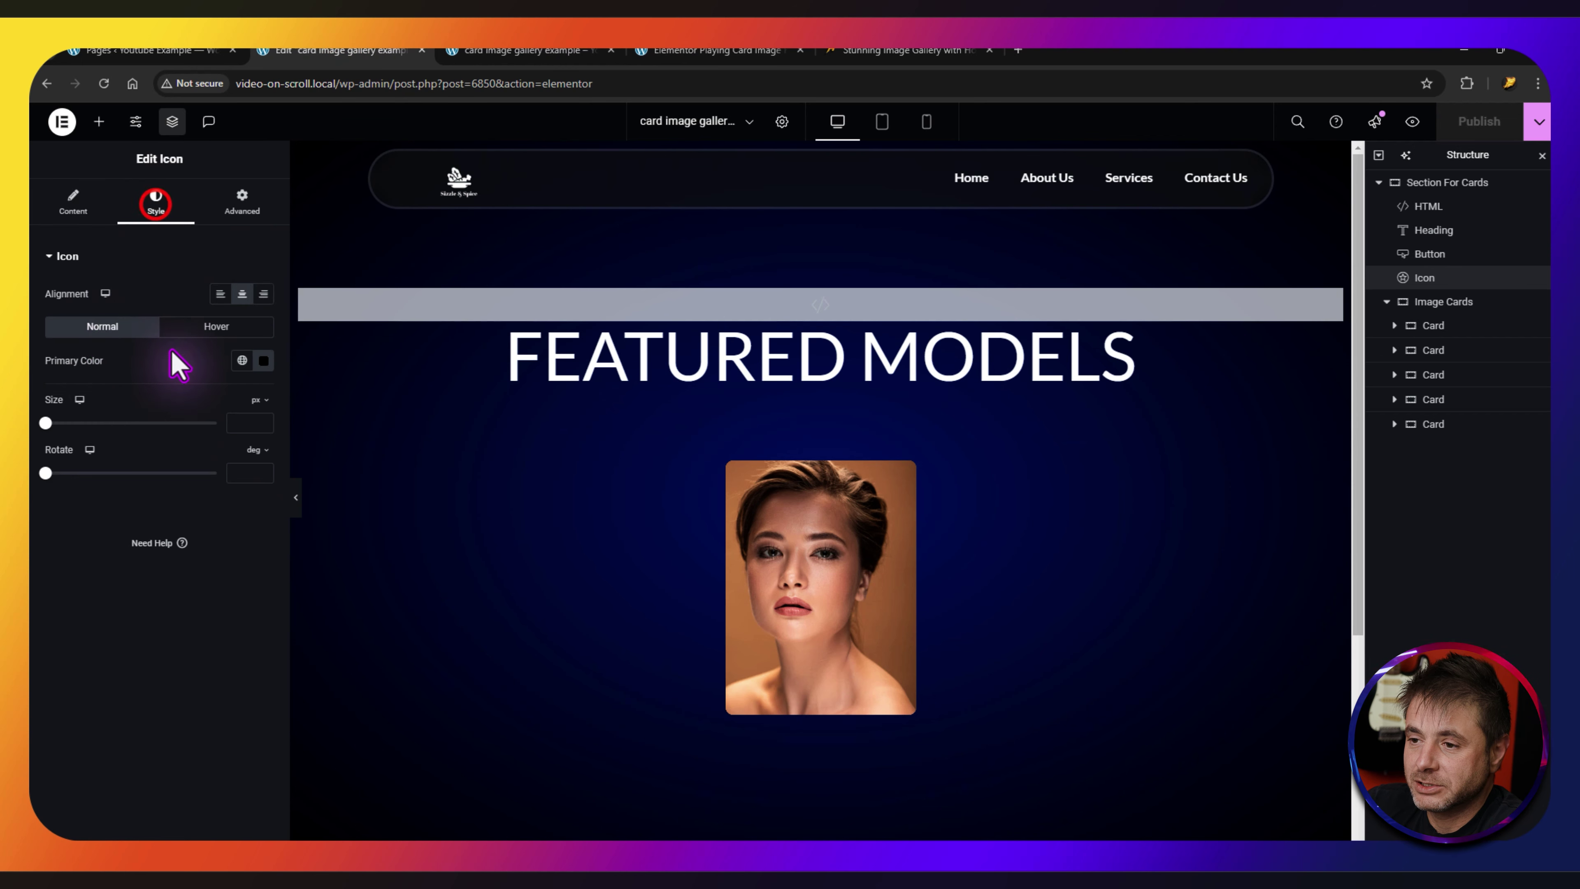
pyautogui.click(264, 360)
pyautogui.moveTo(236, 460); pyautogui.dragTo(134, 363)
pyautogui.click(132, 357)
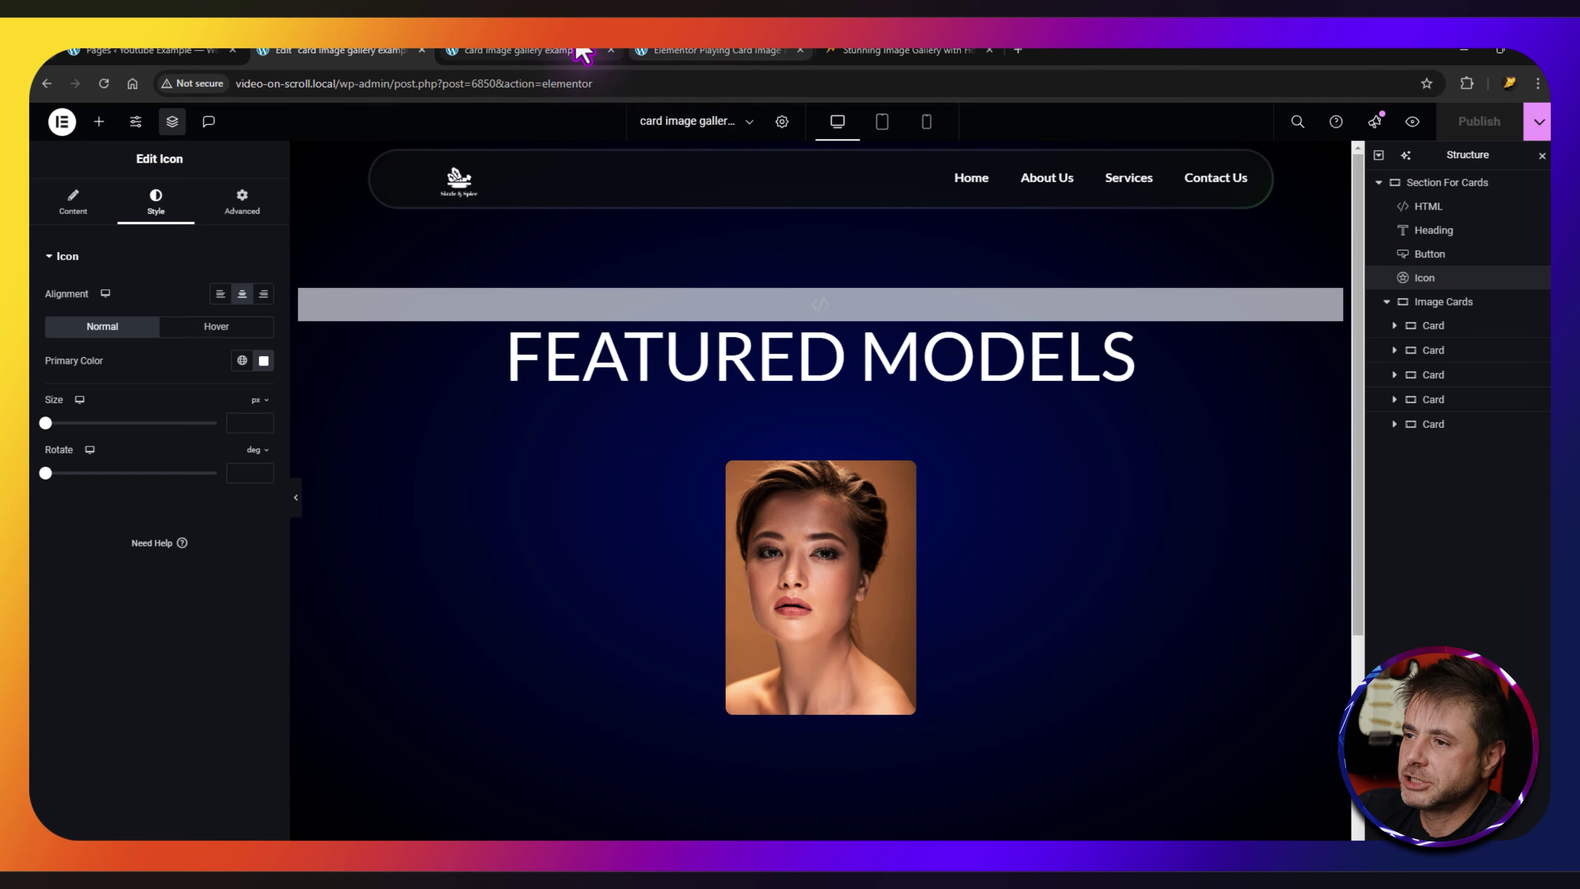
pyautogui.click(560, 49)
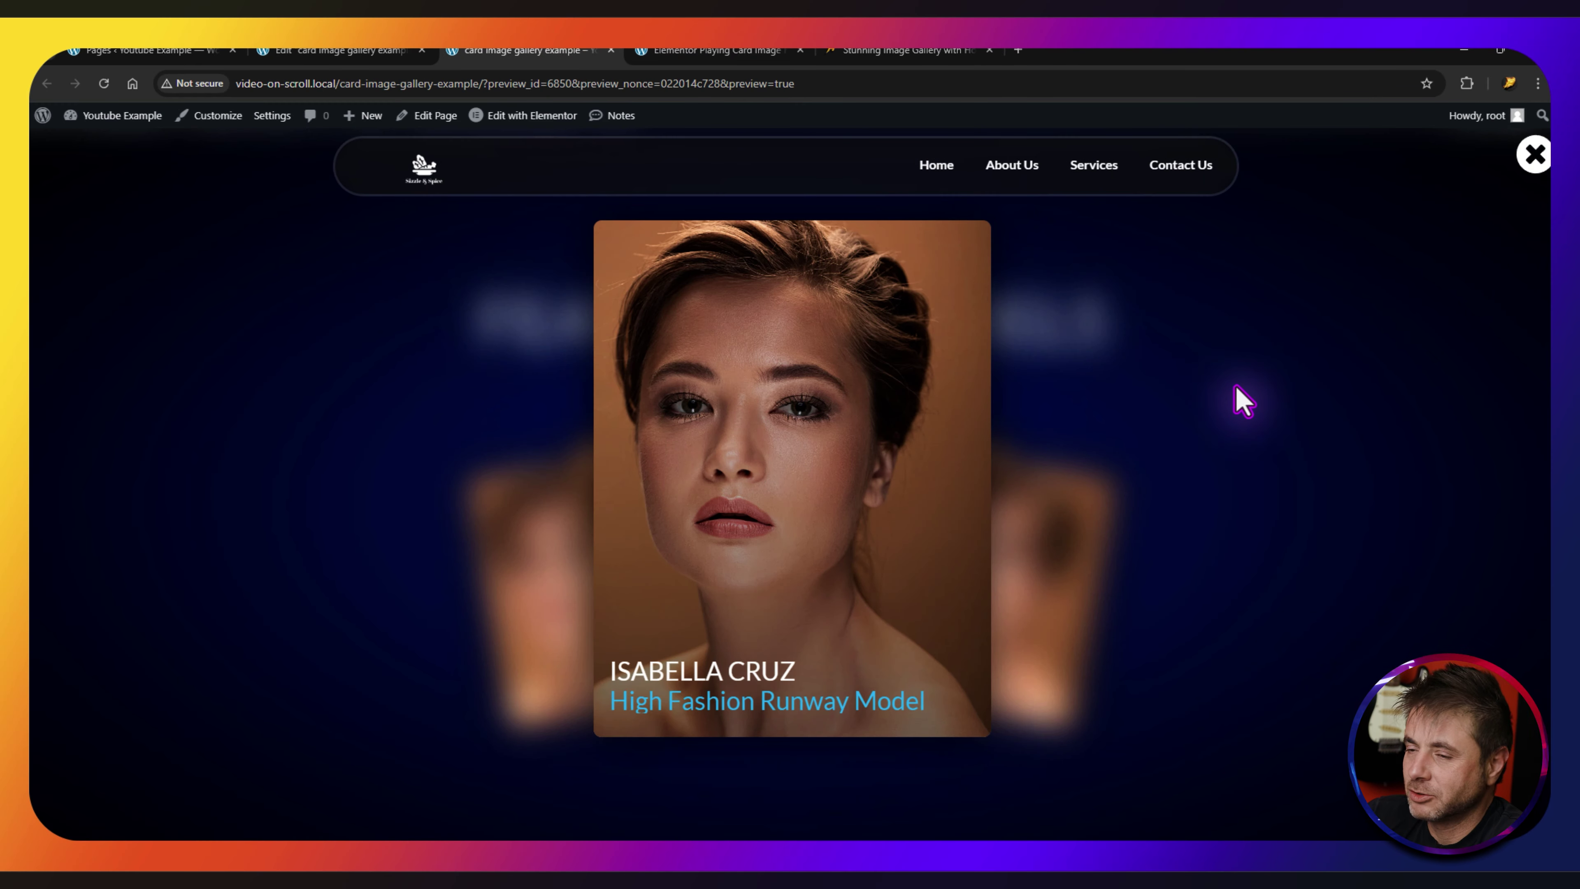
pyautogui.click(336, 50)
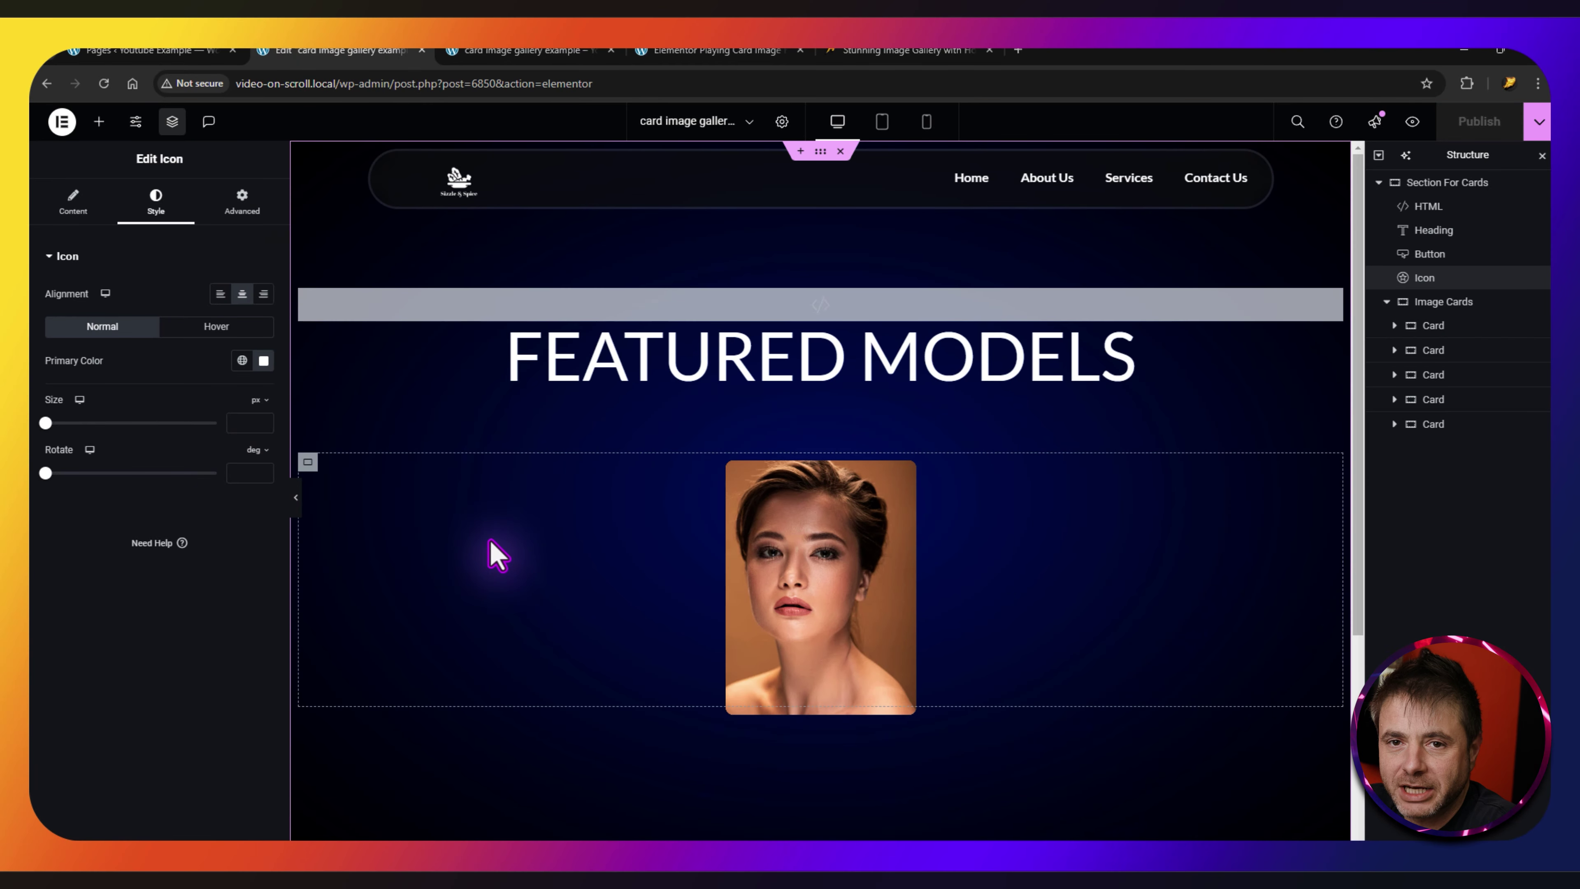
# Step: Replace the second card's background photo from the Media Library and edit its name and subtitle
pyautogui.click(1417, 350)
pyautogui.click(1392, 350)
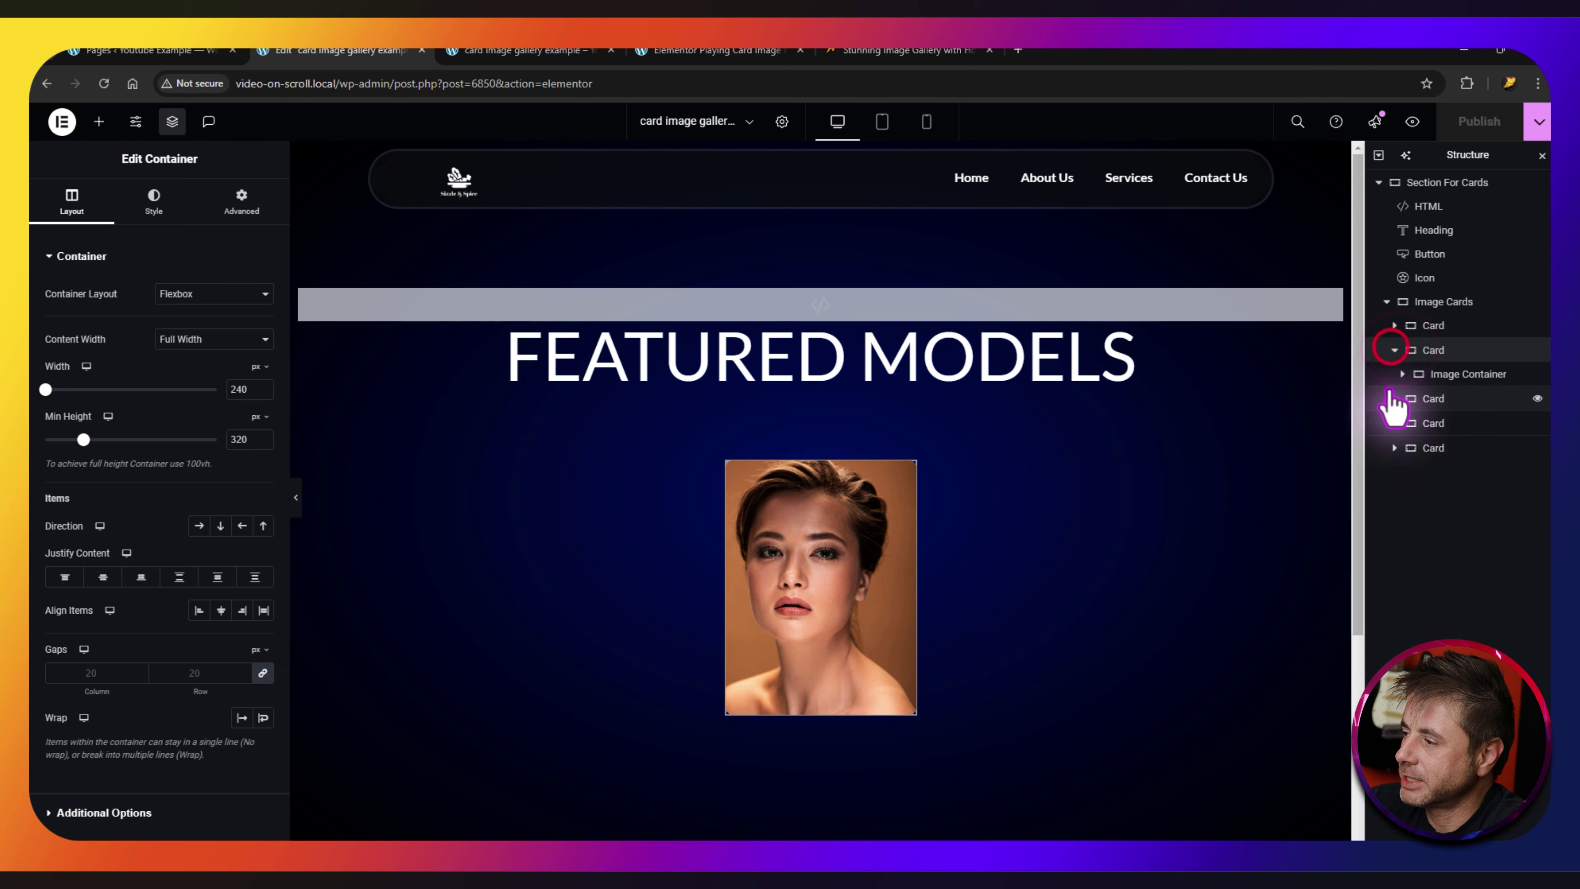
pyautogui.click(1443, 376)
pyautogui.click(154, 202)
pyautogui.click(150, 442)
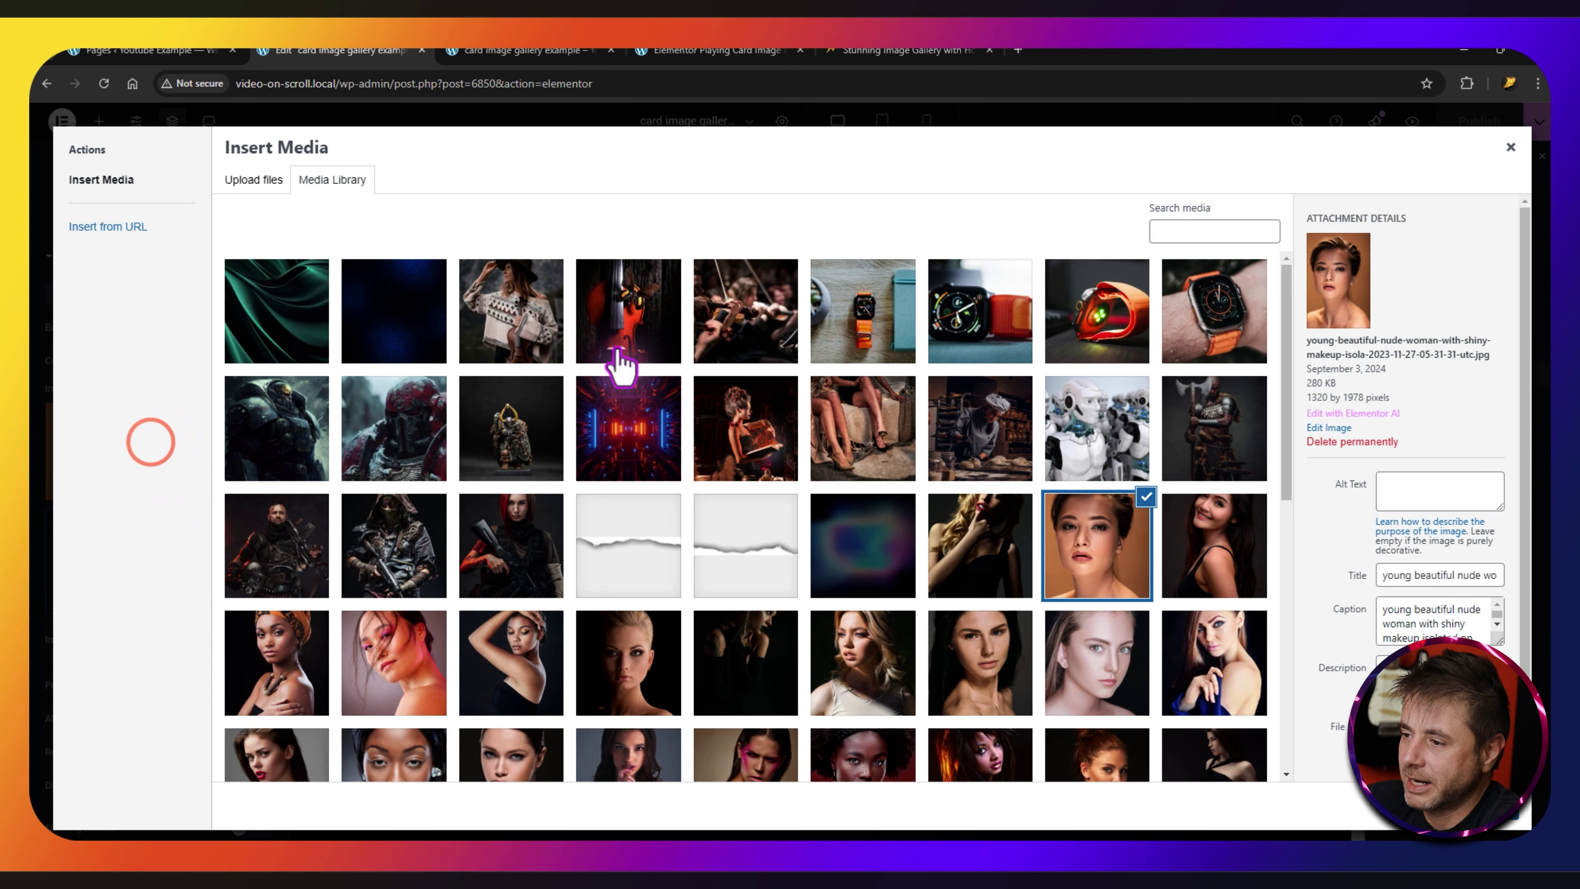
pyautogui.click(973, 519)
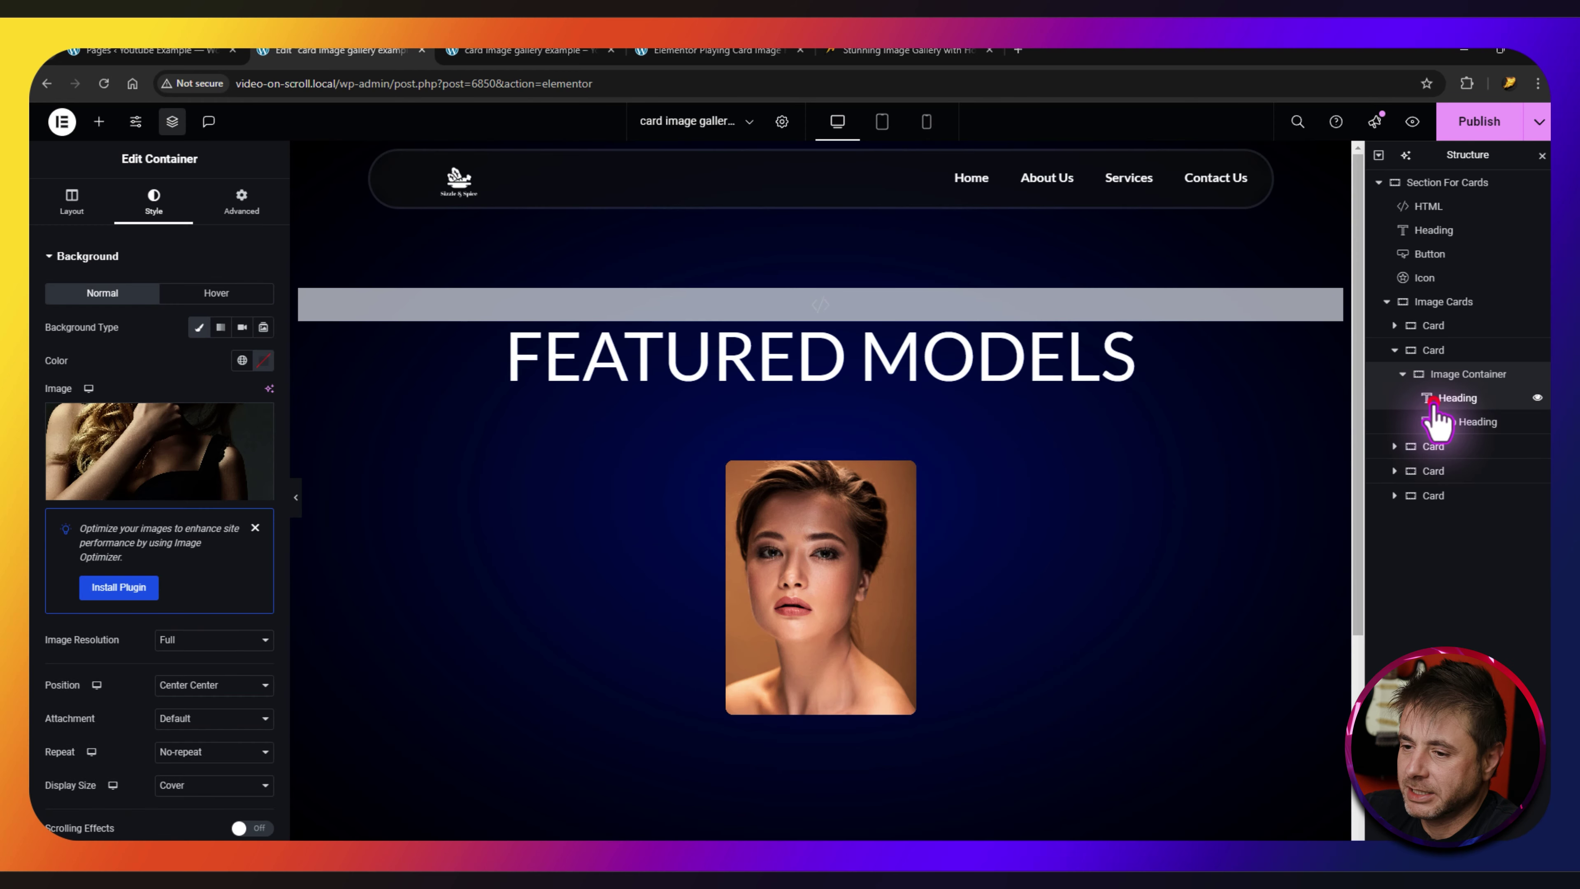
pyautogui.click(1431, 399)
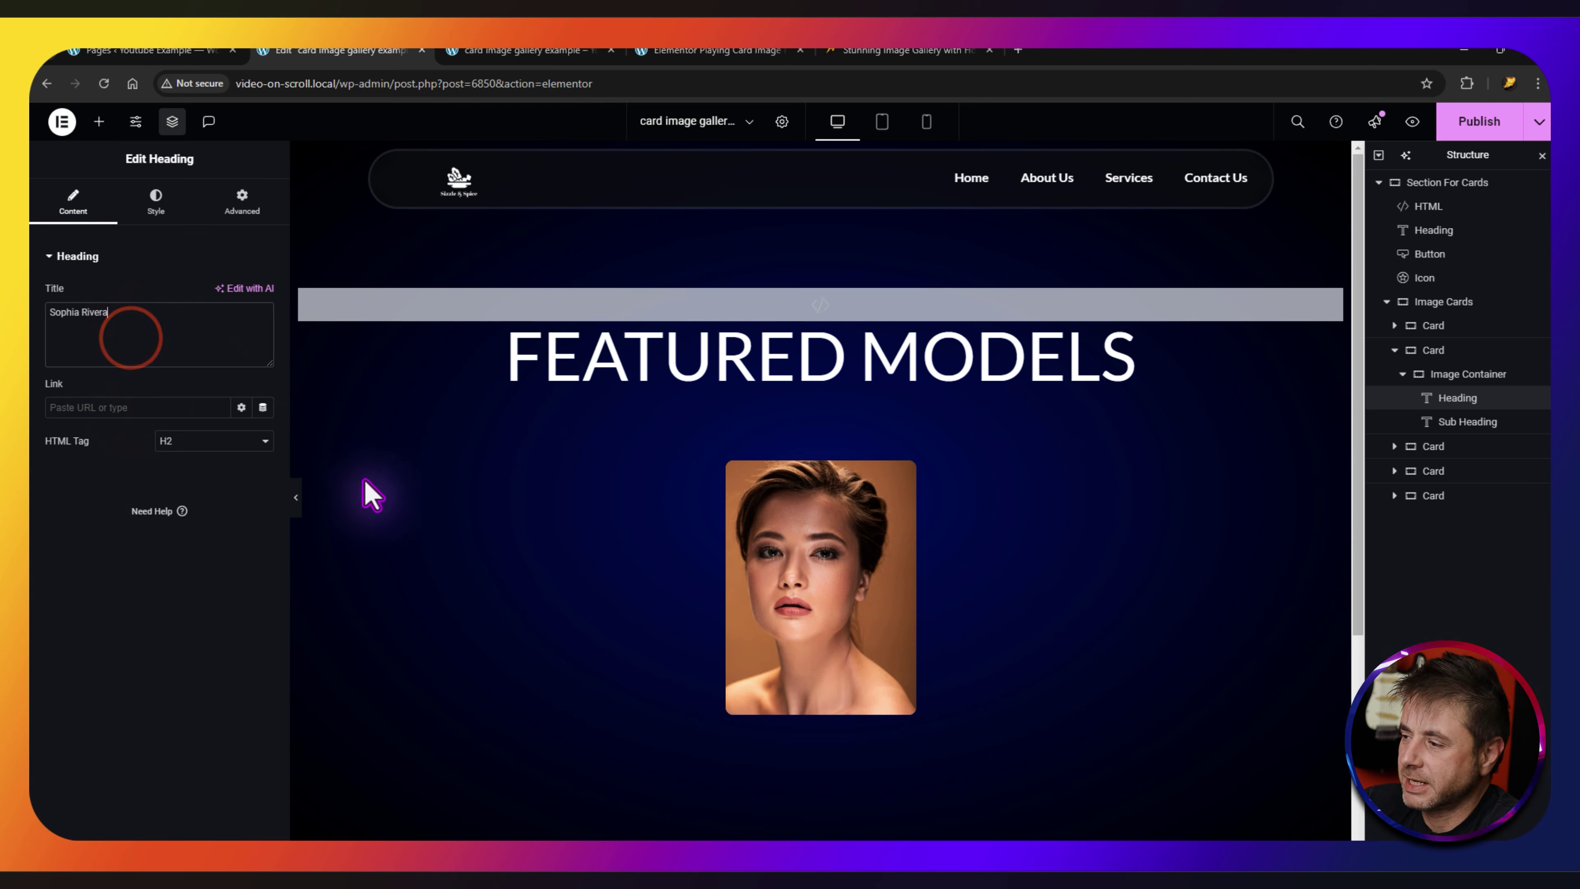
pyautogui.click(1509, 424)
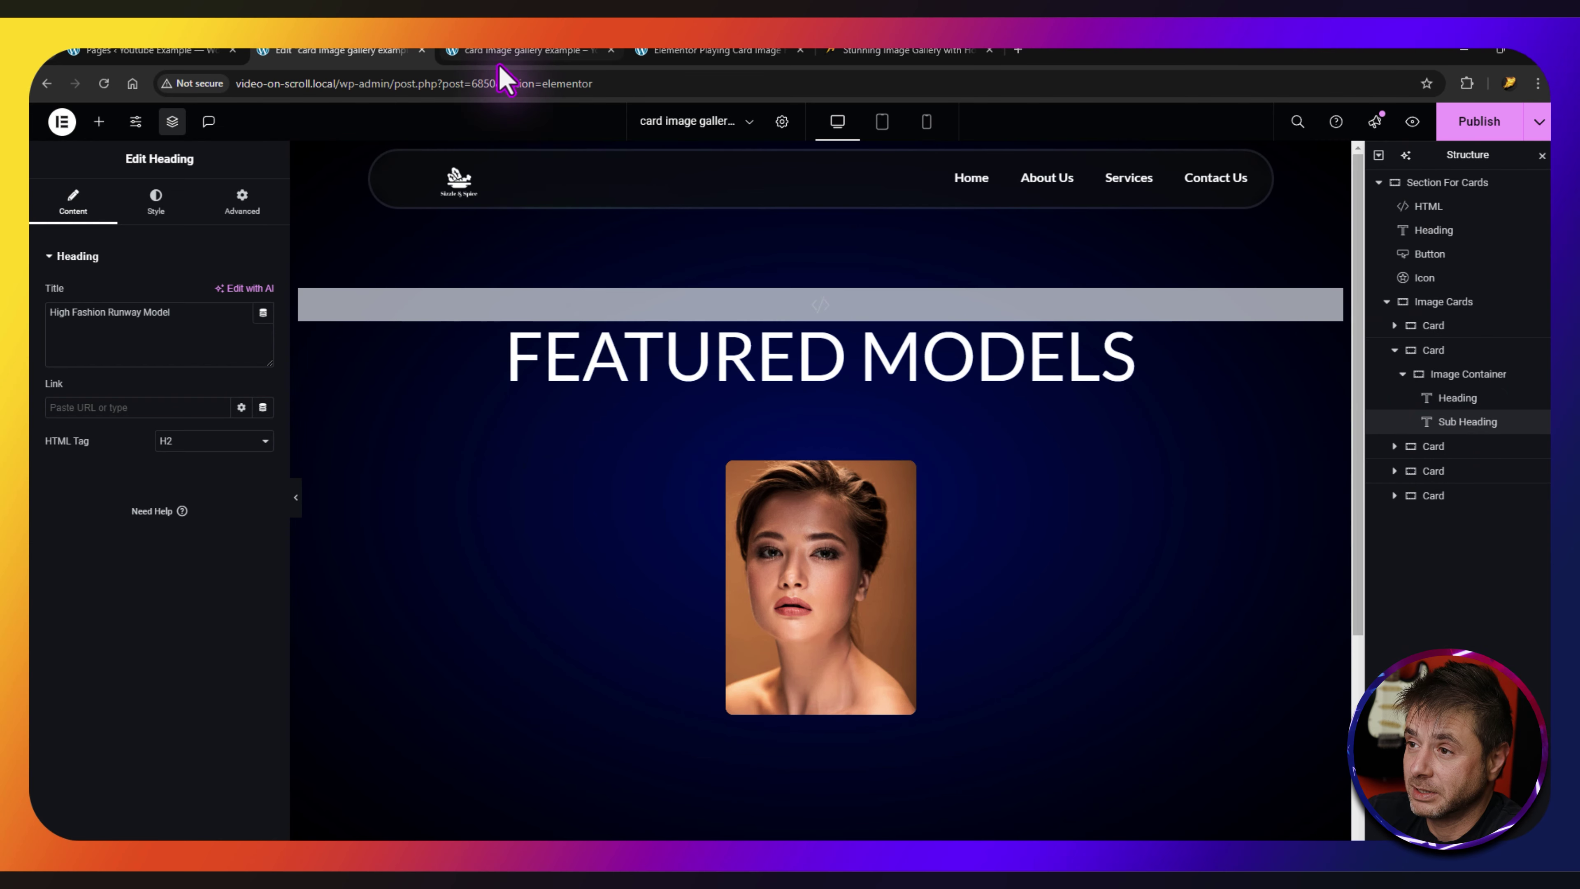
pyautogui.click(189, 339)
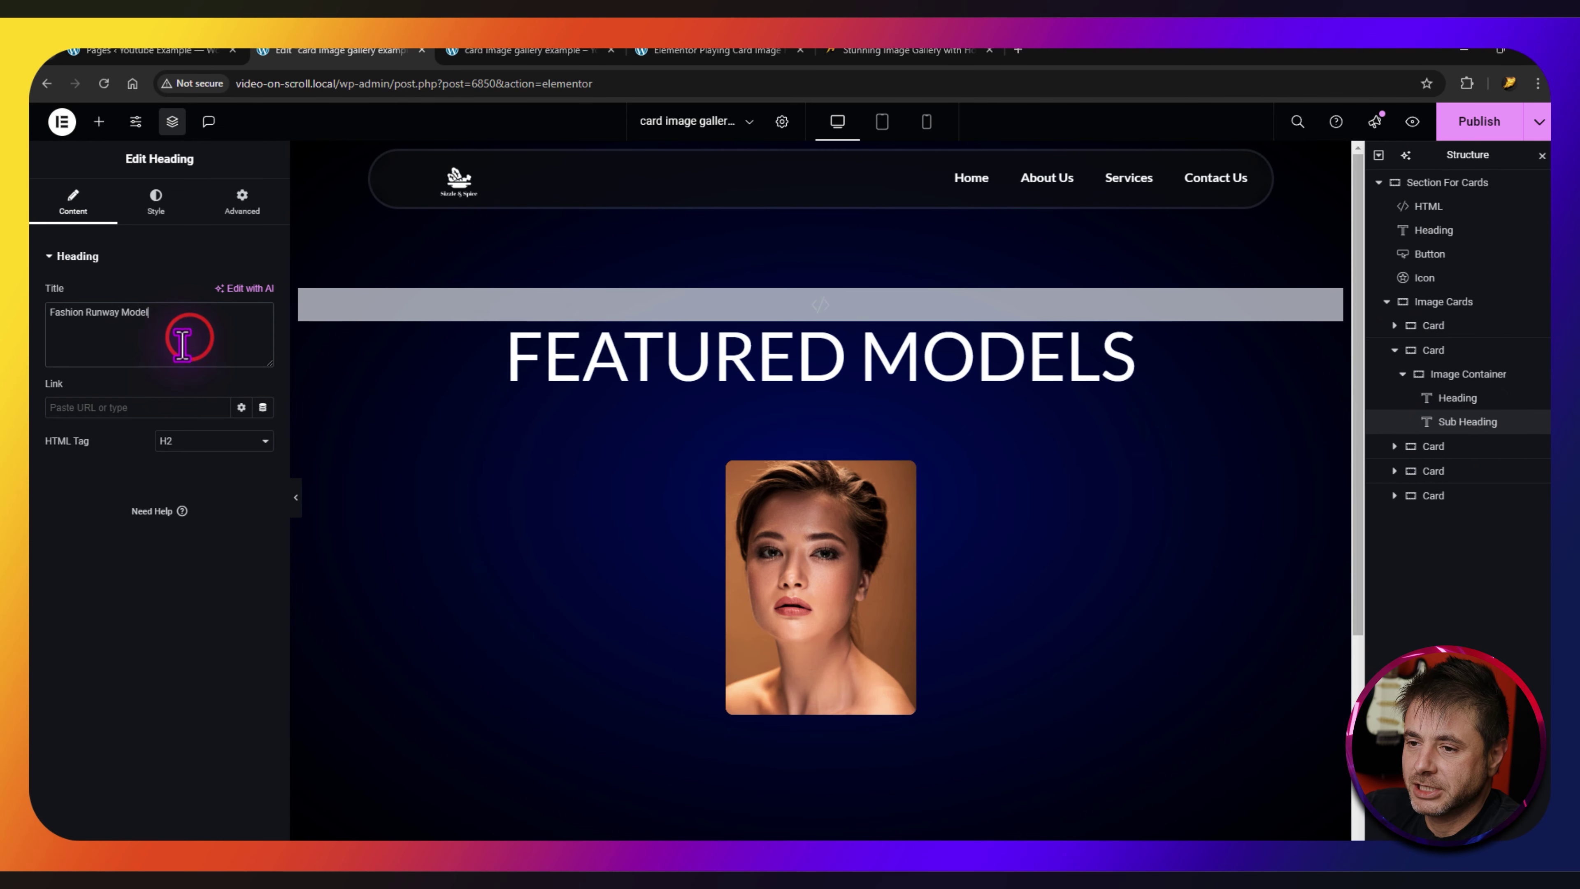
# Step: Set the third card's image container background to the model with the headband
pyautogui.click(1395, 446)
pyautogui.click(1407, 471)
pyautogui.click(1456, 471)
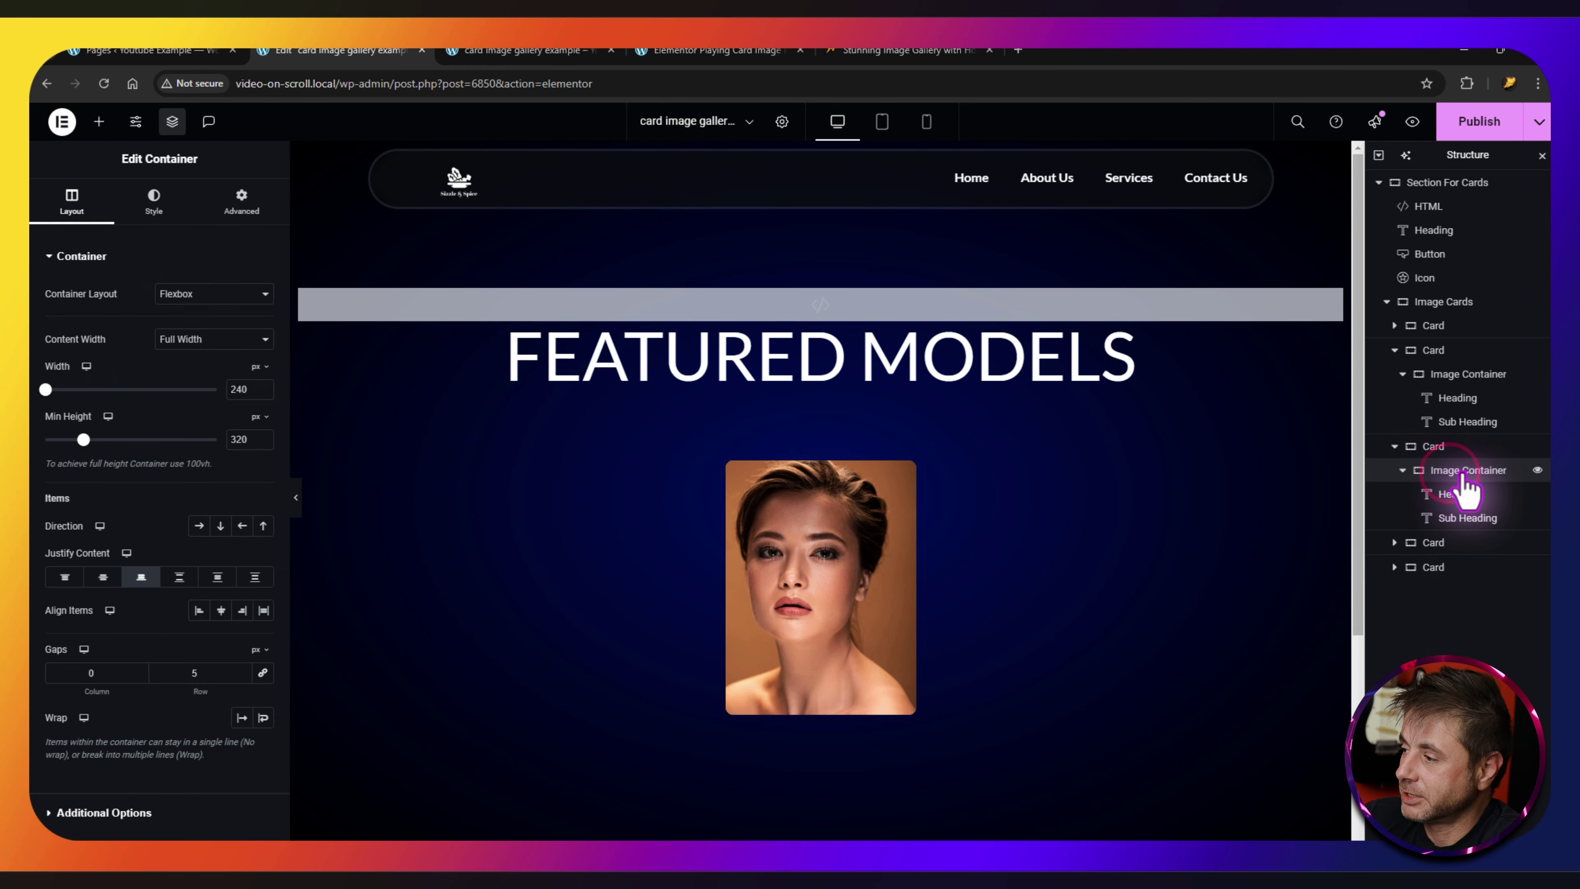
pyautogui.click(153, 198)
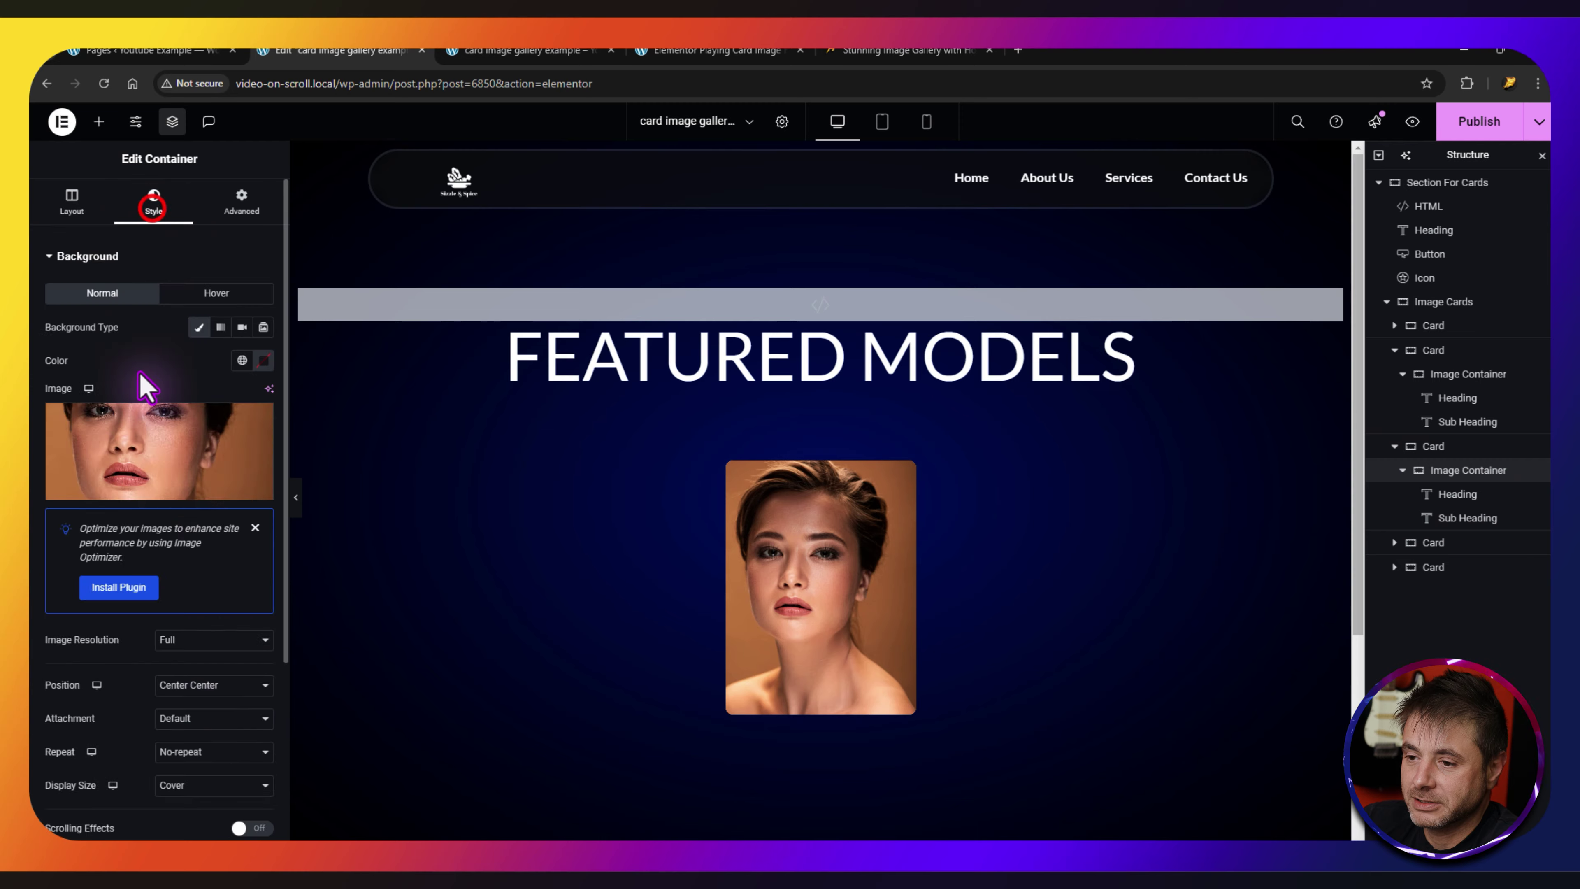
pyautogui.click(176, 436)
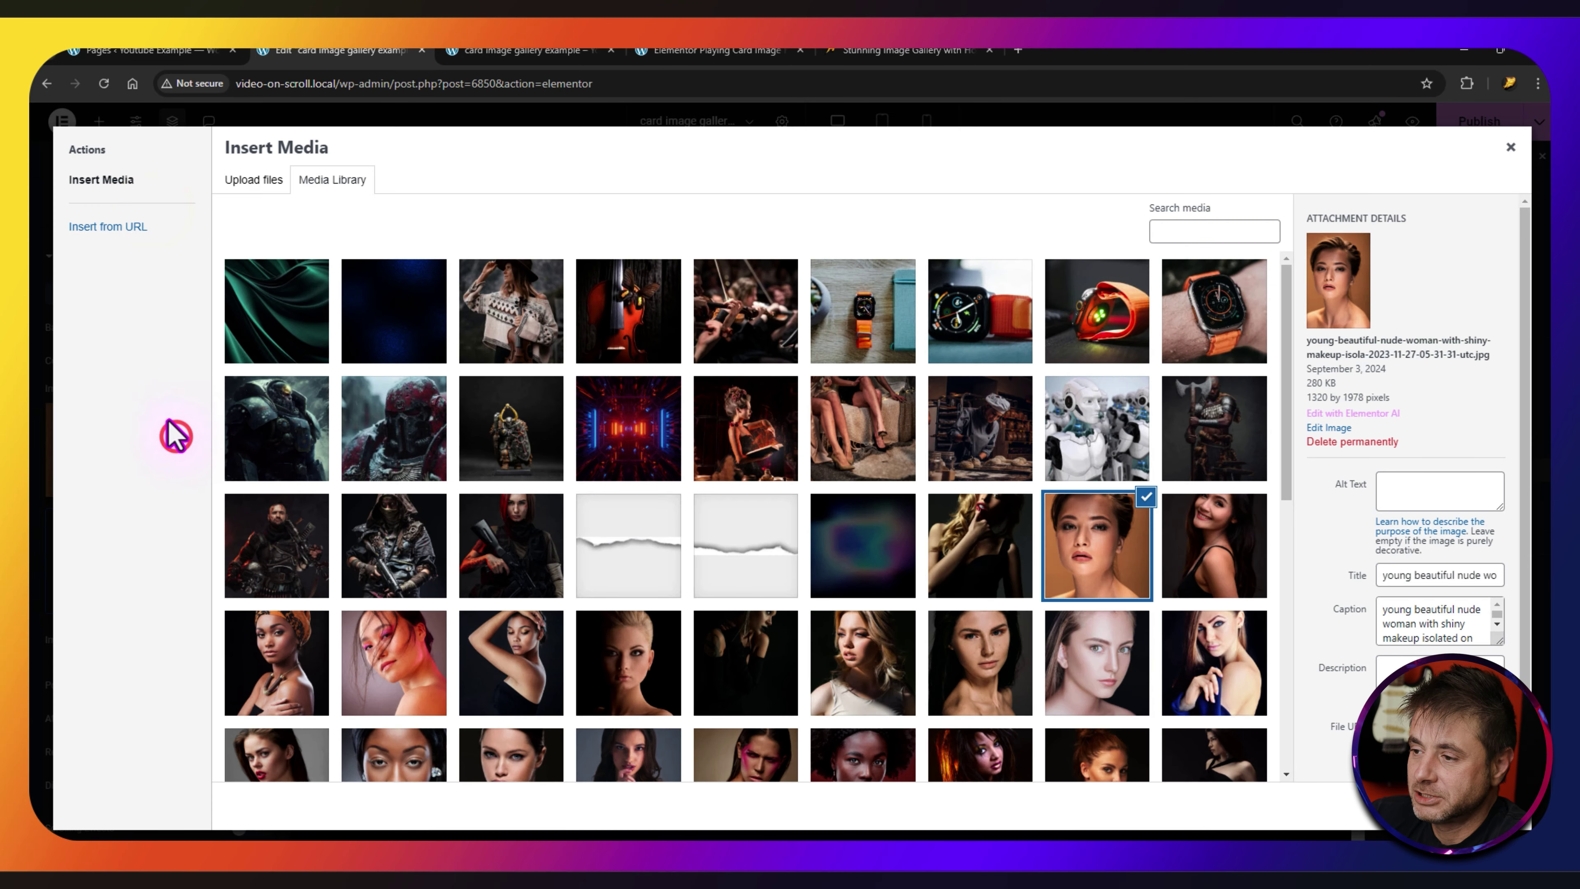
pyautogui.click(274, 641)
pyautogui.click(1487, 806)
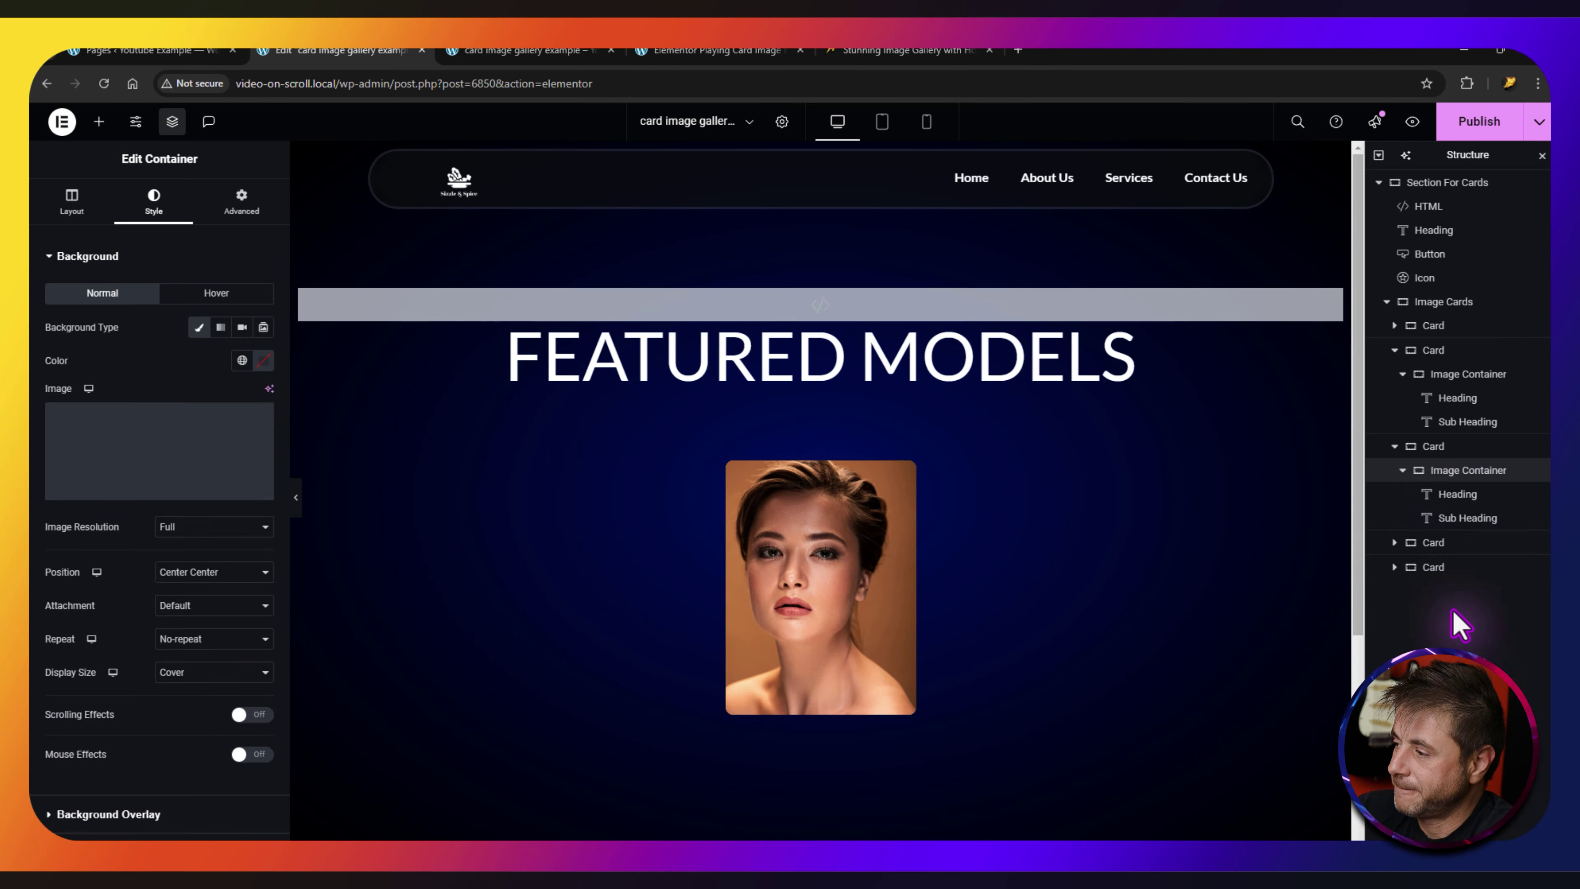
# Step: Publish the updated gallery and view it in the live preview
pyautogui.click(1401, 542)
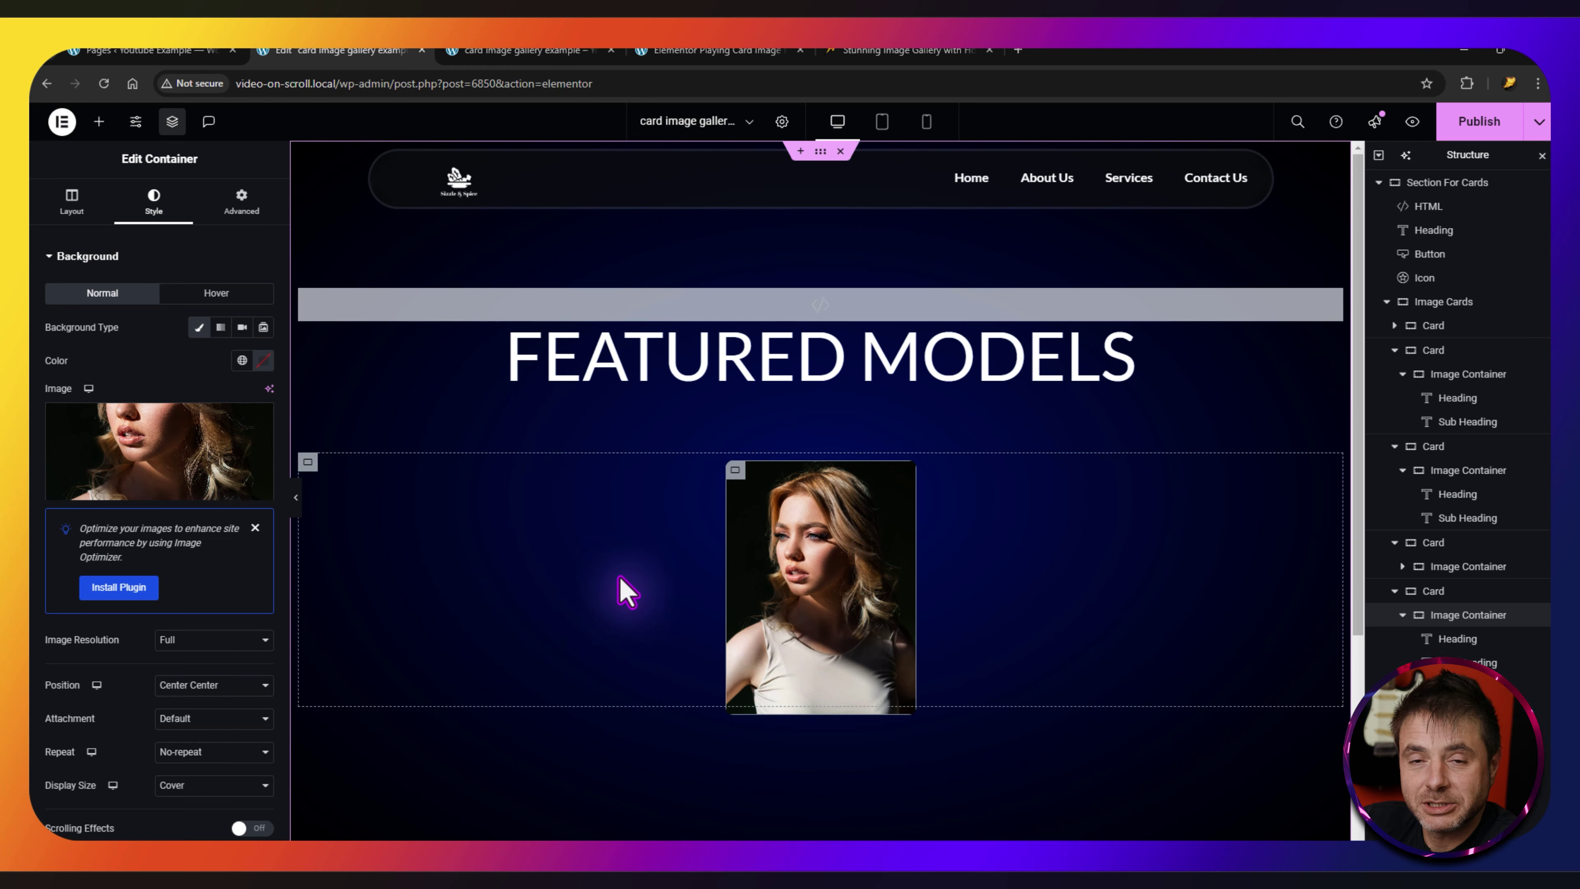
pyautogui.click(1465, 130)
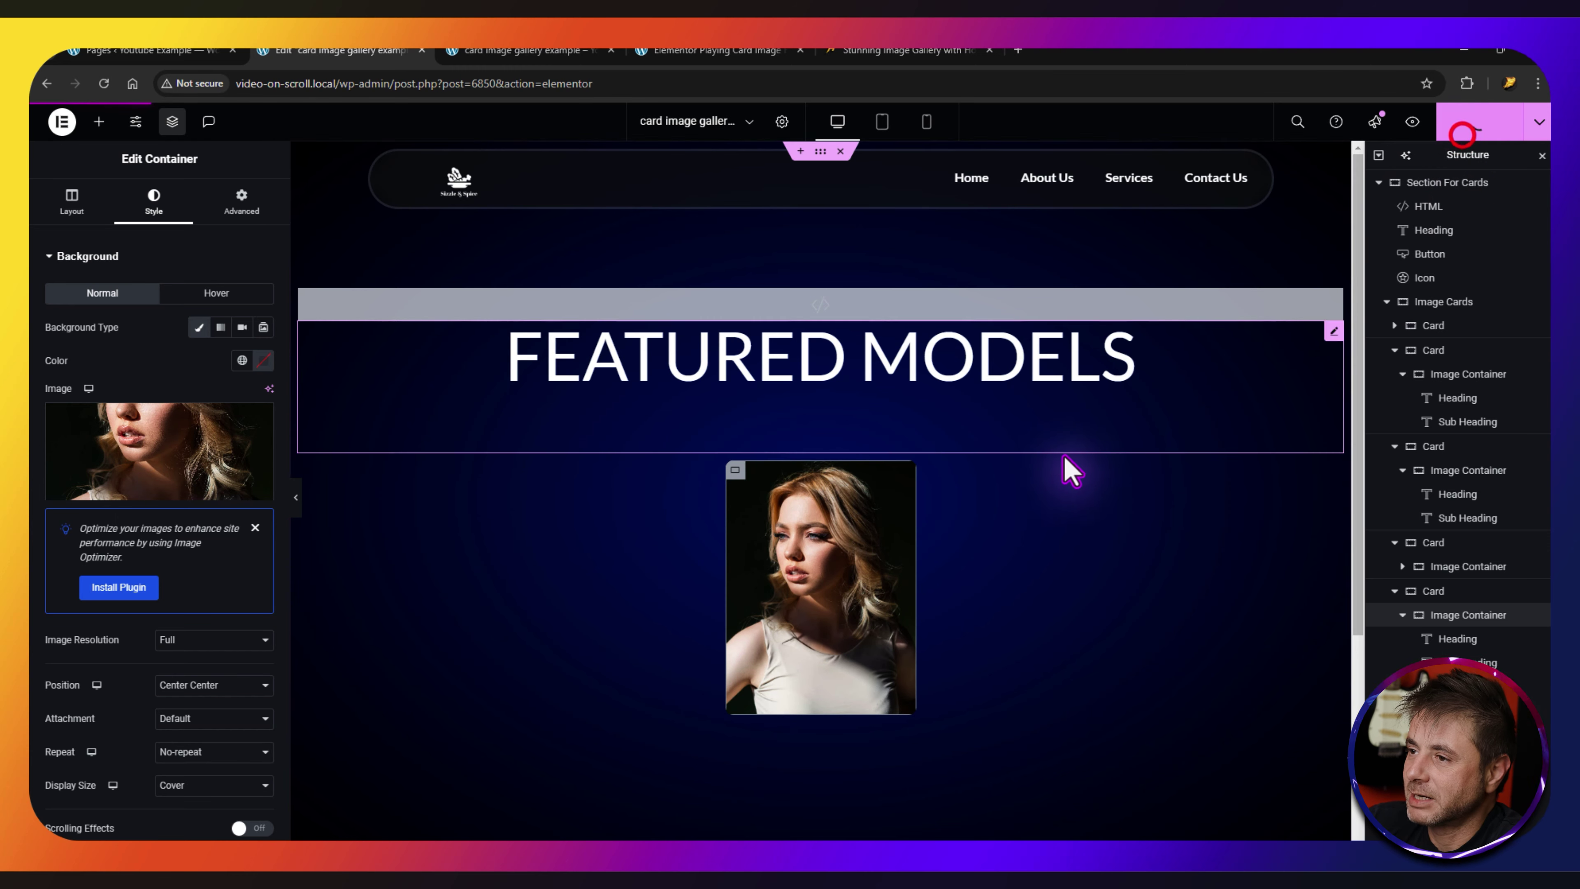
pyautogui.click(516, 50)
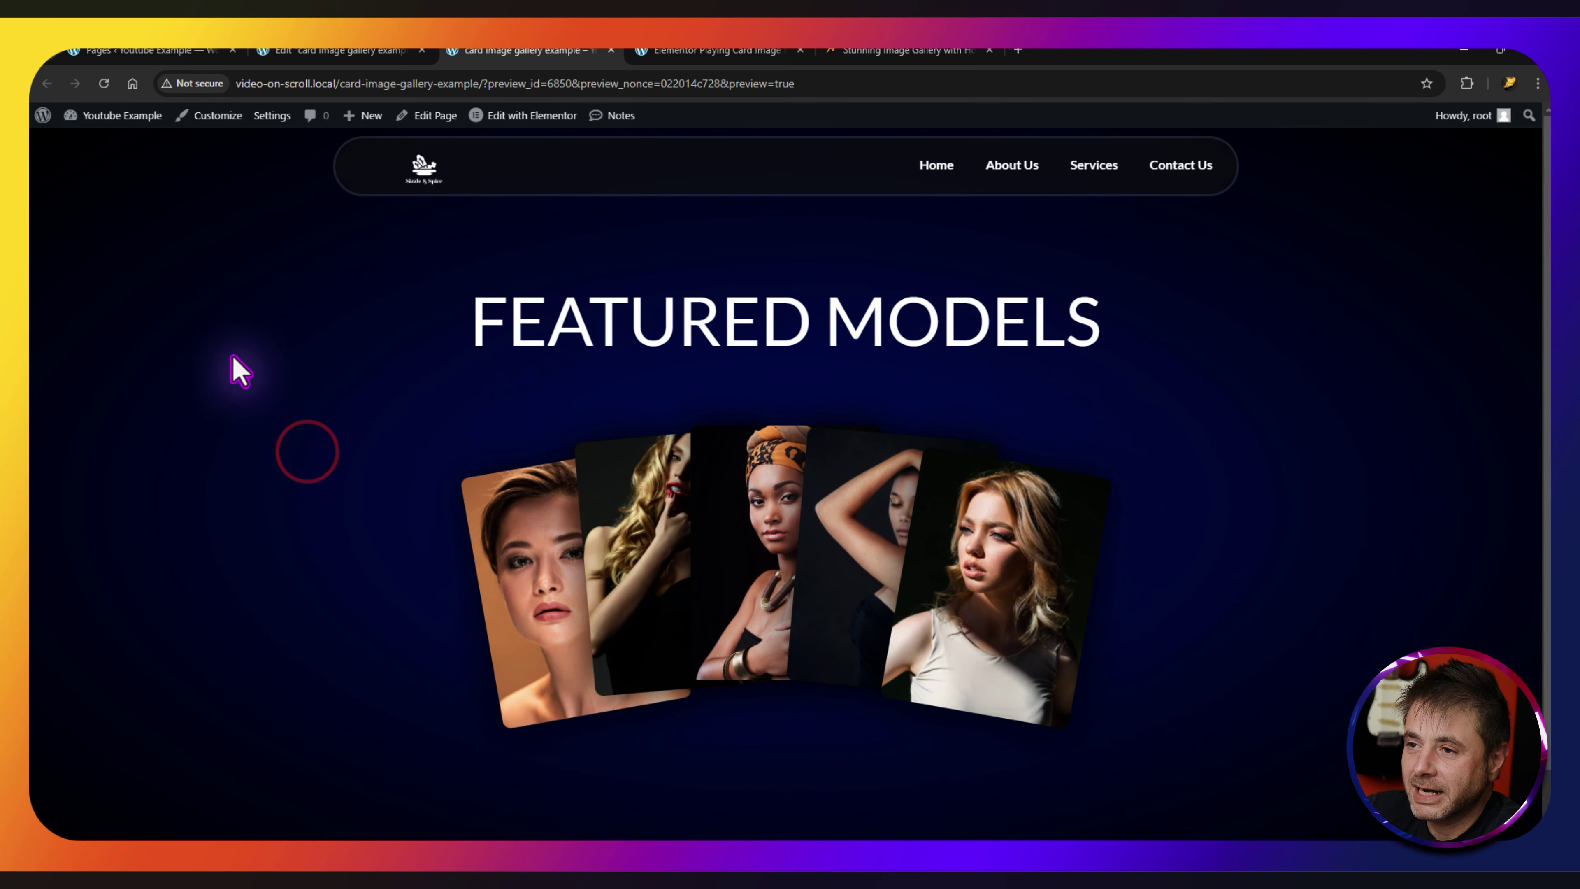
# Step: Duplicate the last blonde model card twice in the Structure panel and save the page
pyautogui.click(339, 51)
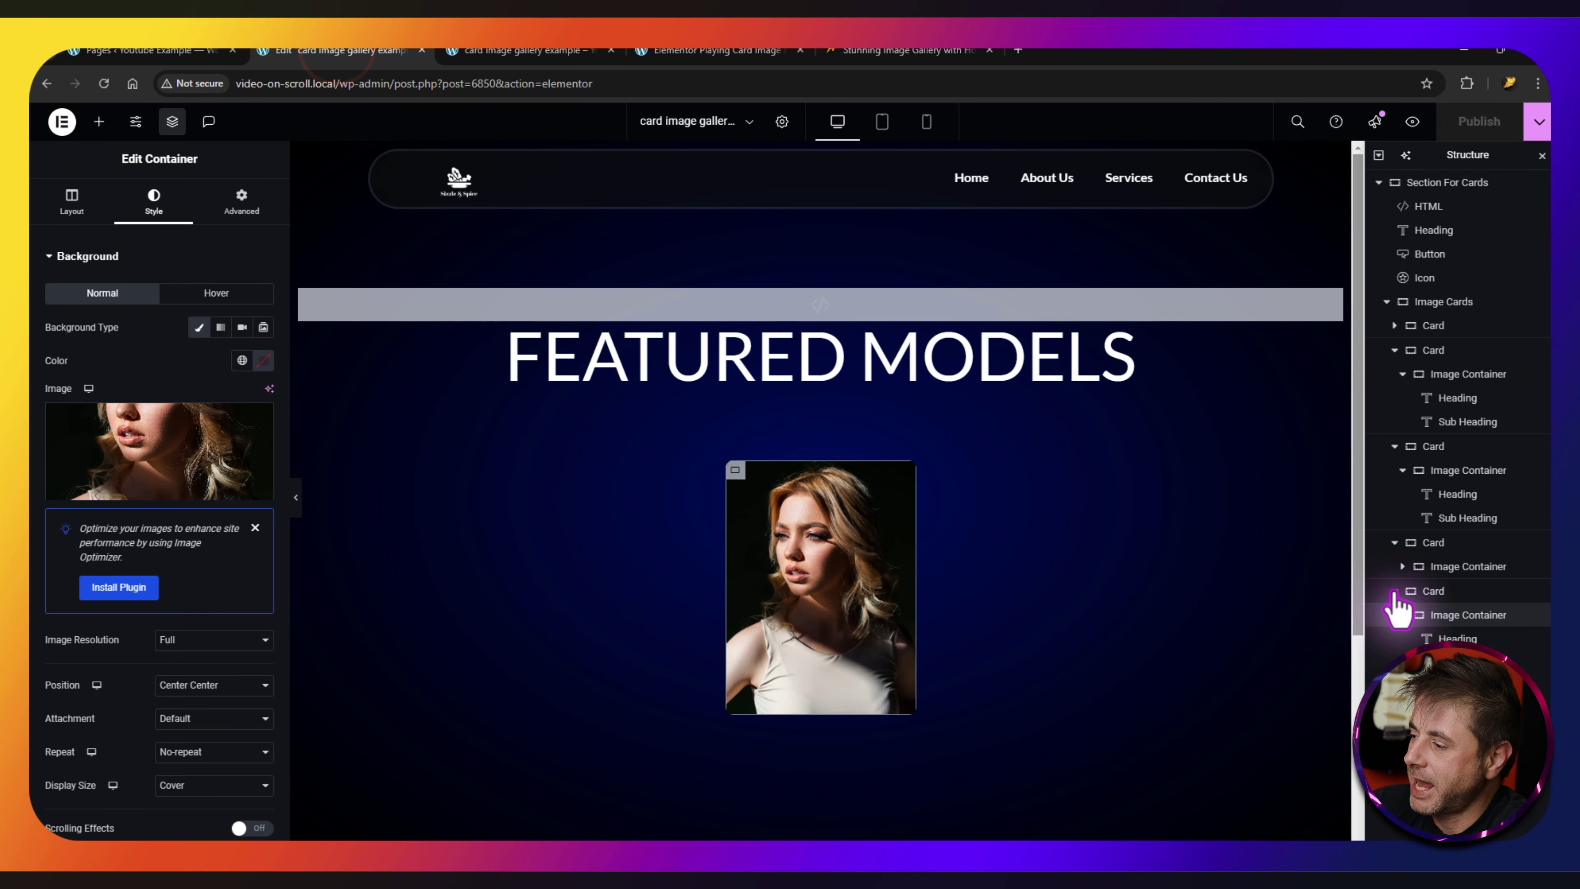
pyautogui.rightClick(1431, 591)
pyautogui.click(1415, 496)
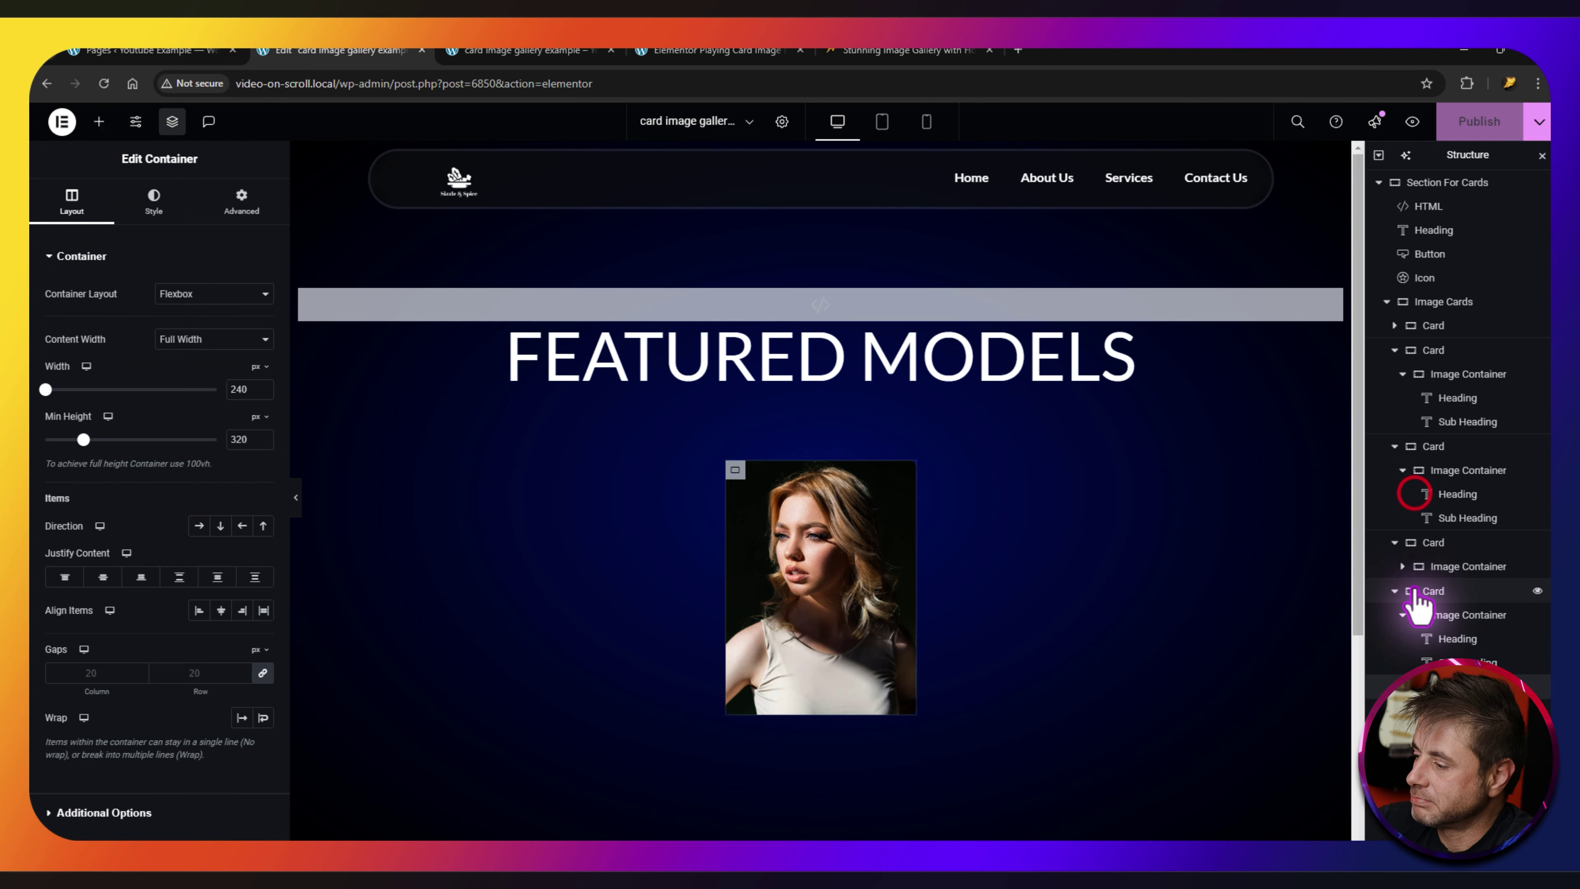
pyautogui.rightClick(1421, 646)
pyautogui.click(751, 511)
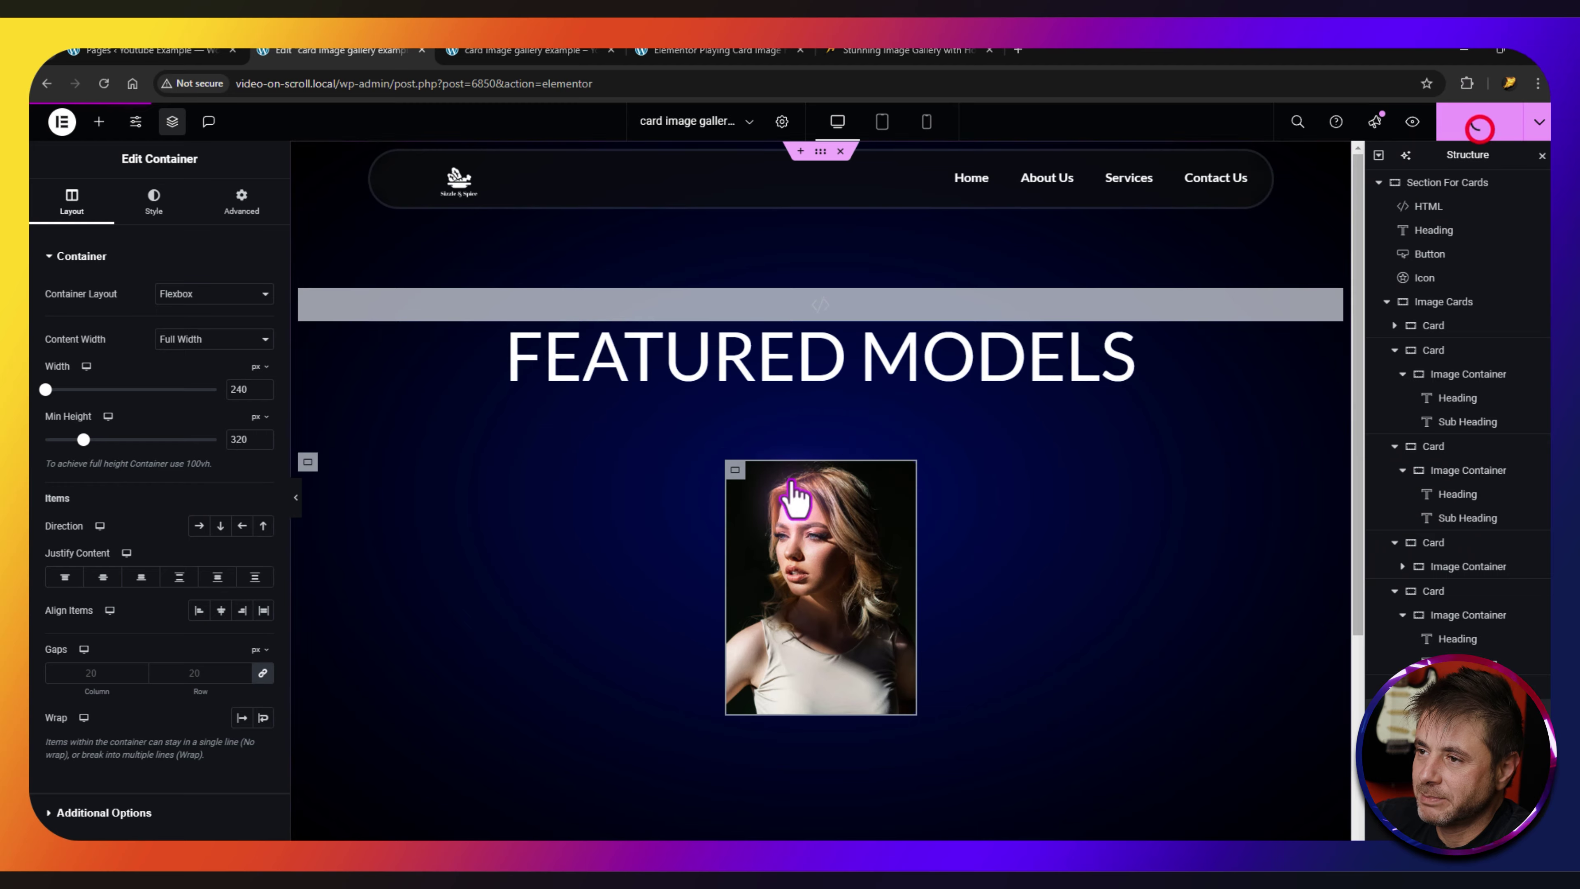
pyautogui.hotkey('ctrl', 'shift', 'p')
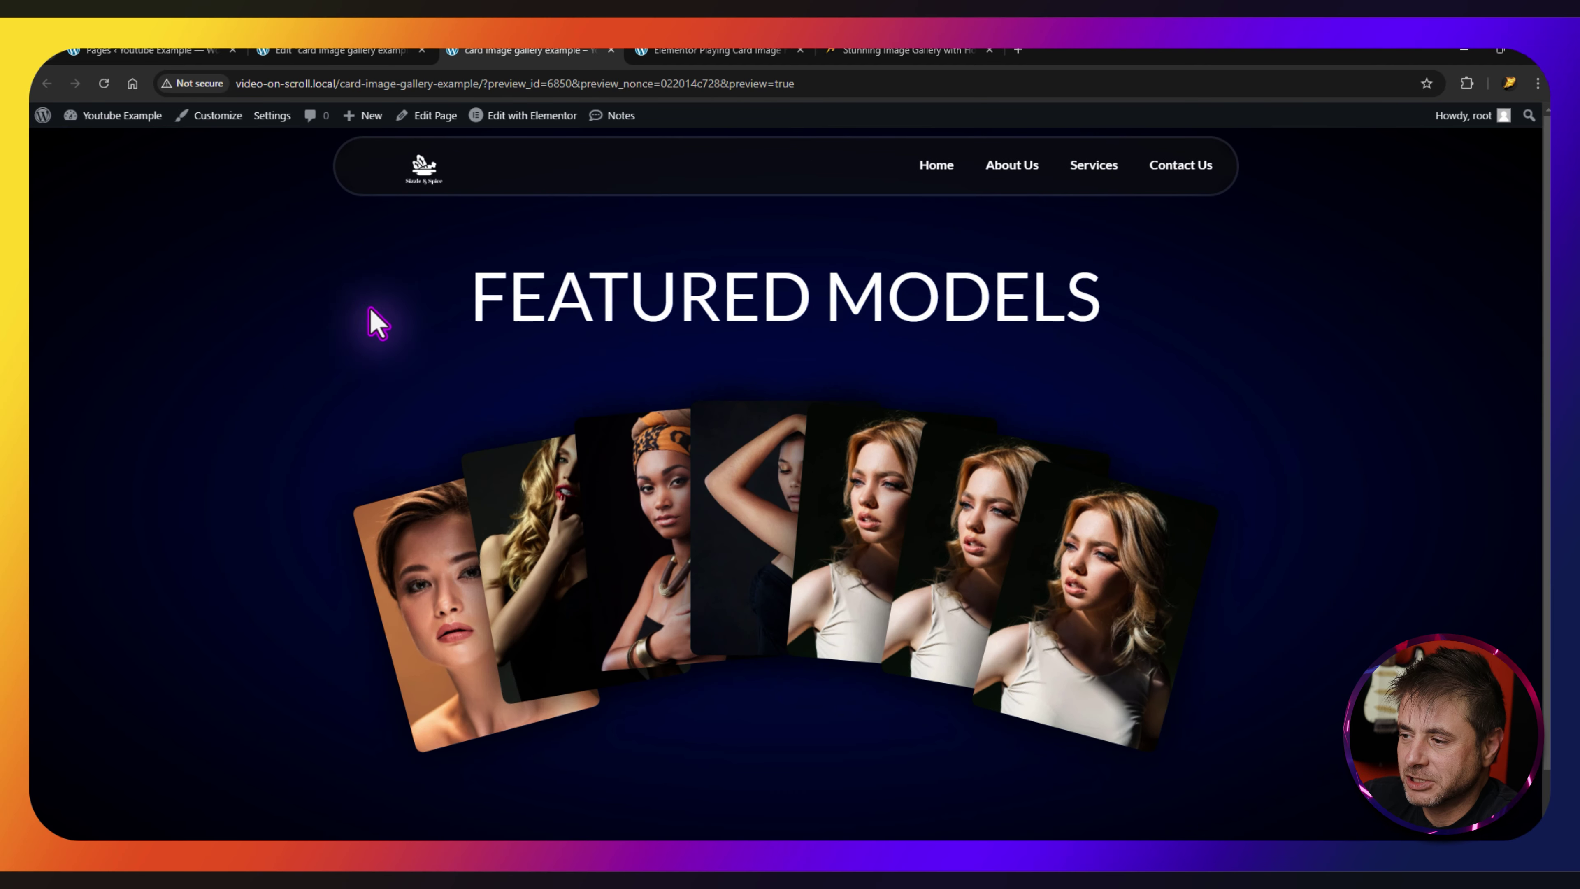